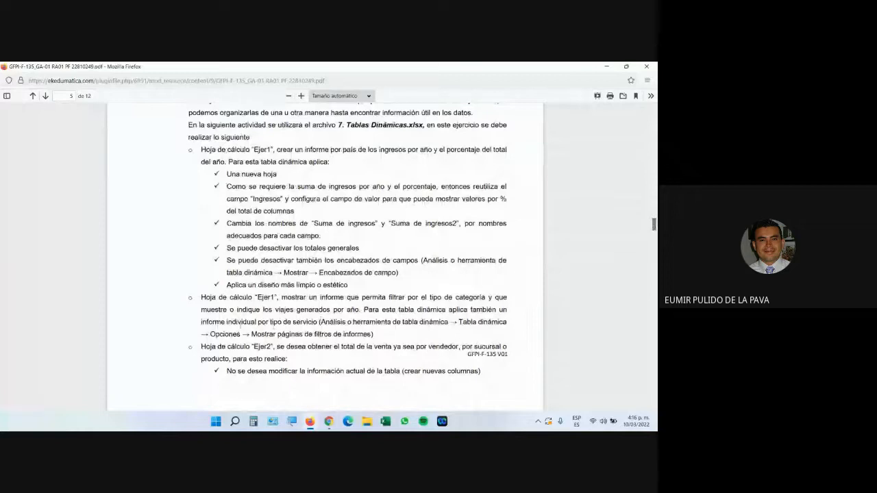
# Read through the pivot table exercises for sheets Ejer1 and Ejer2 in the PDF learning guide.
pyautogui.moveTo(201, 298); pyautogui.dragTo(408, 334)
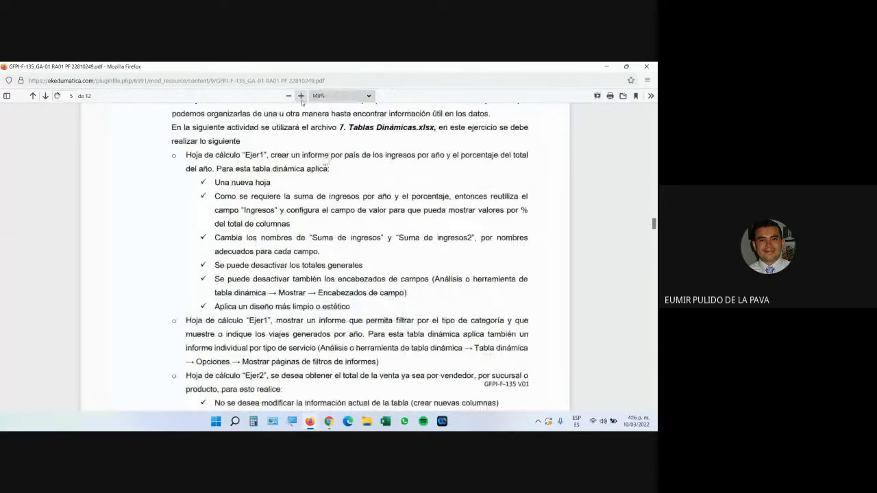
pyautogui.click(302, 98)
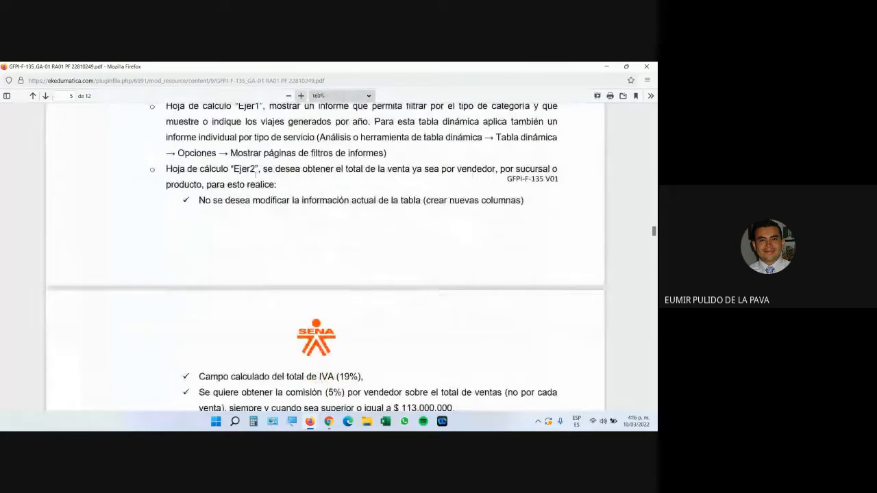
pyautogui.scroll(-1, 244, 179)
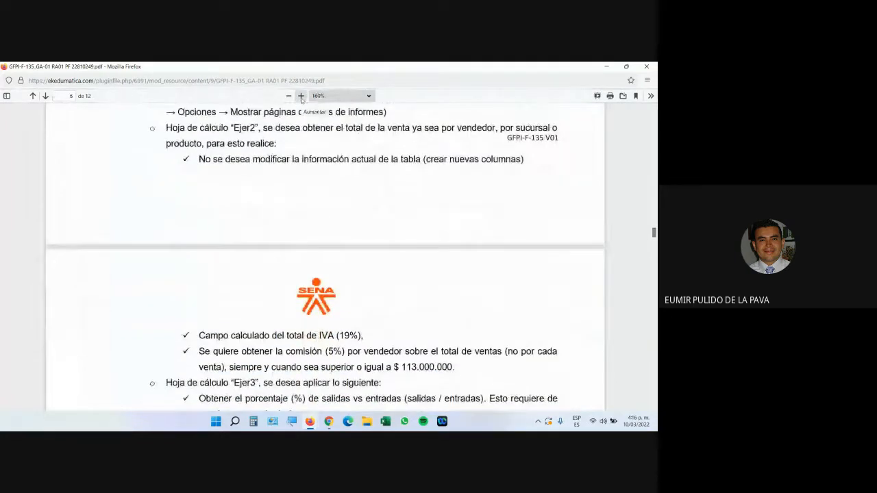
pyautogui.scroll(-1, 317, 297)
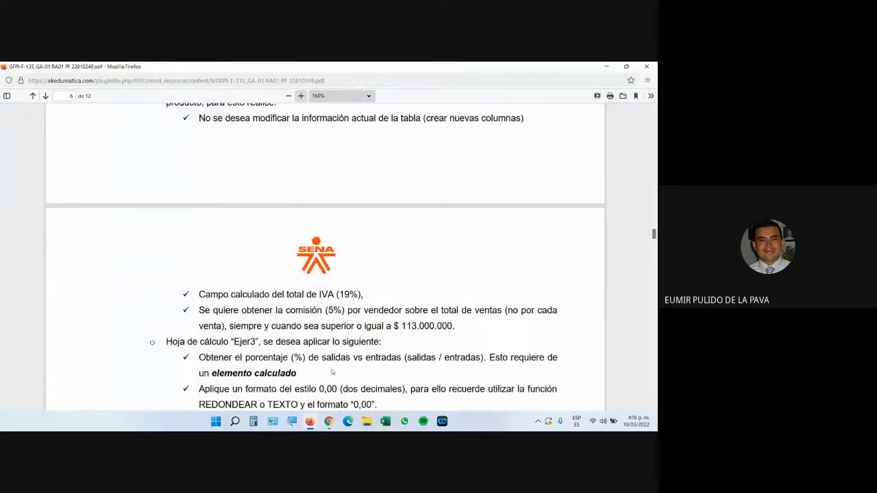
# Open 7. Tablas Dinámicas.xlsx in Excel from the course's ARCHIVOS PARA DESCARGAR folder and enable editing.
pyautogui.moveTo(329, 422)
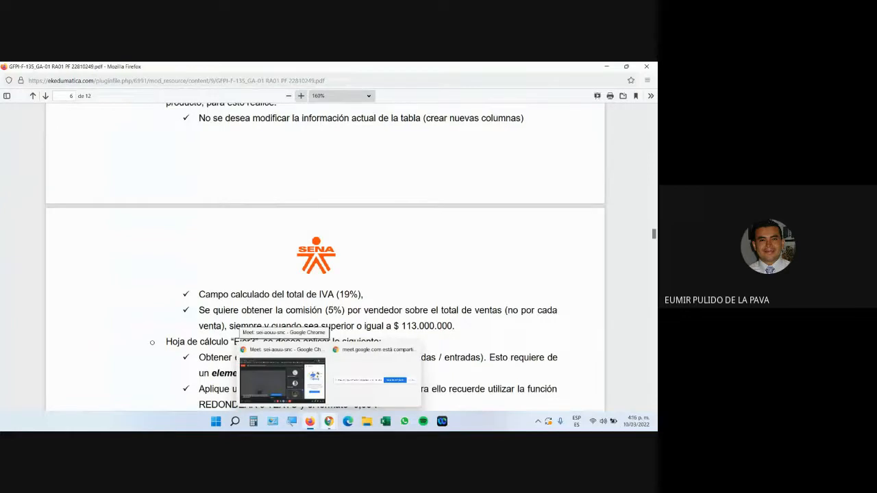
pyautogui.click(268, 386)
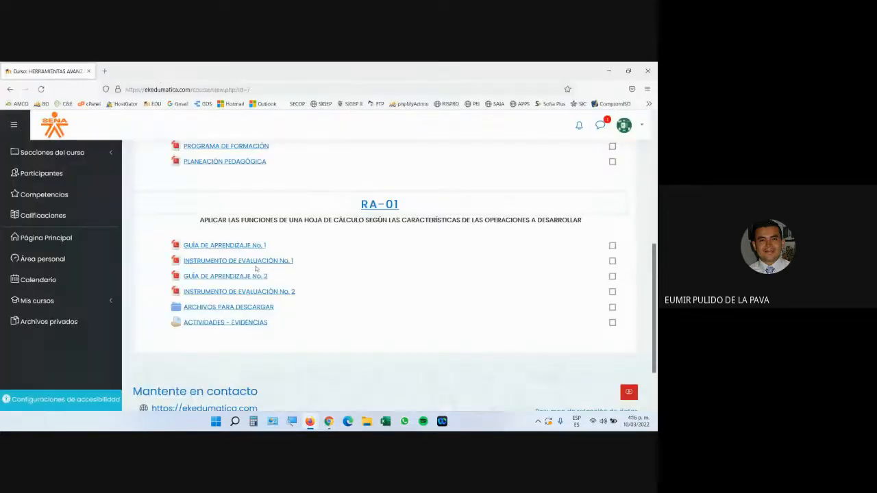
pyautogui.click(233, 307)
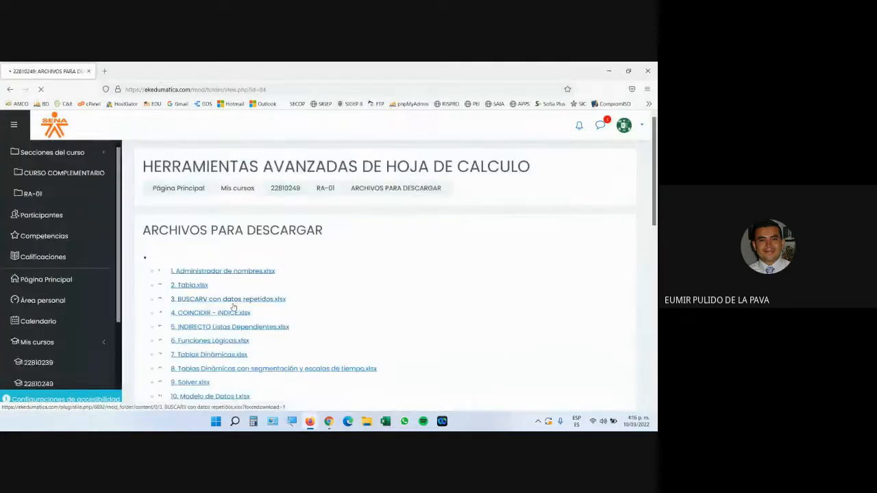
pyautogui.scroll(-1, 260, 311)
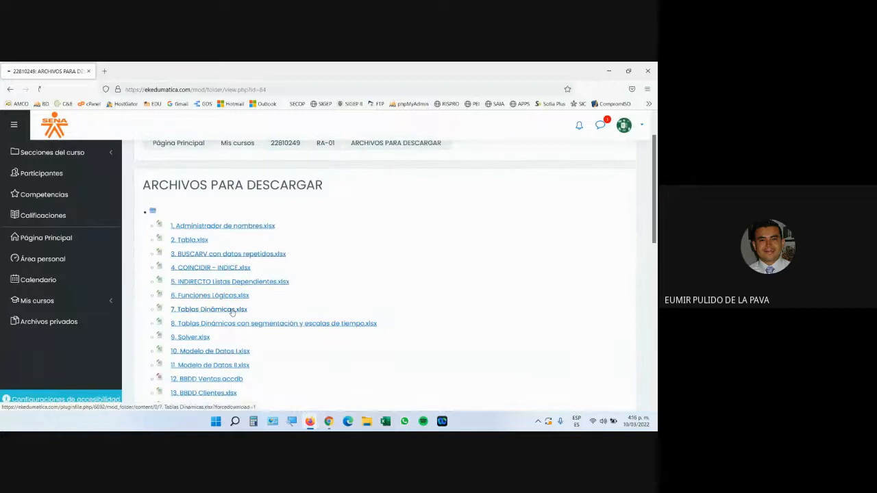
pyautogui.click(233, 310)
pyautogui.click(340, 293)
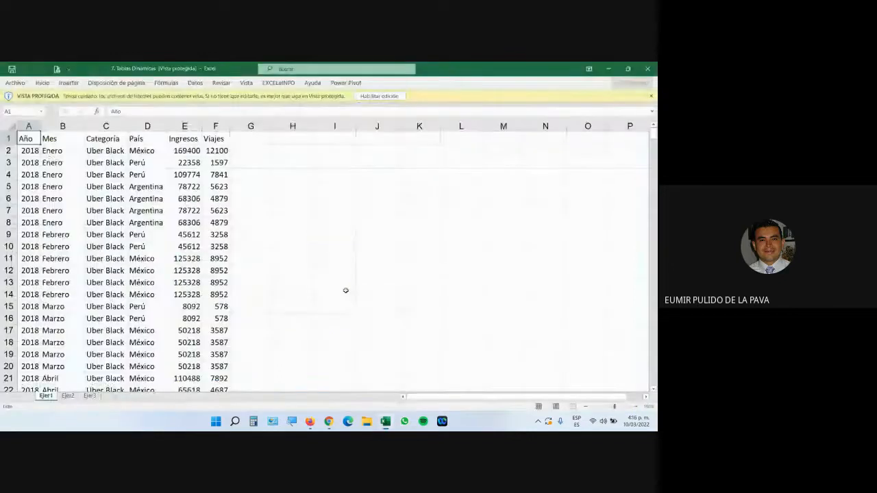
pyautogui.click(375, 96)
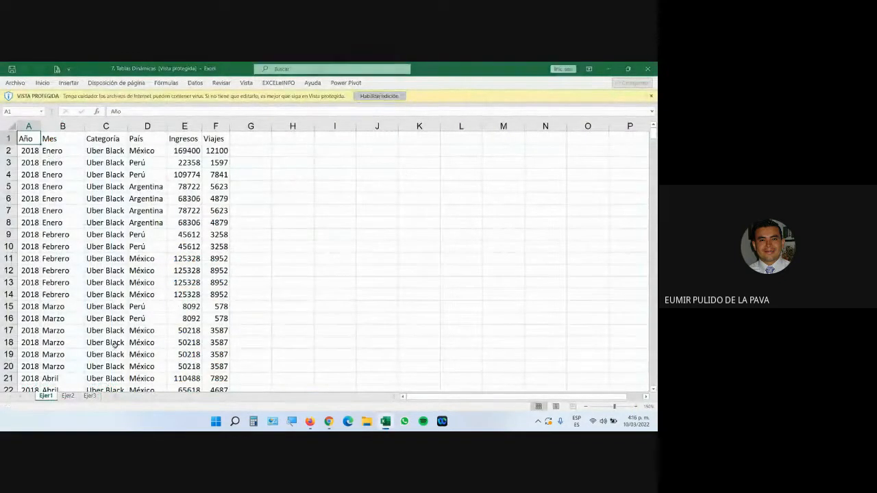
# On sheet Ejer2, convert the data range A1:E30001 into a table with headers.
pyautogui.click(74, 398)
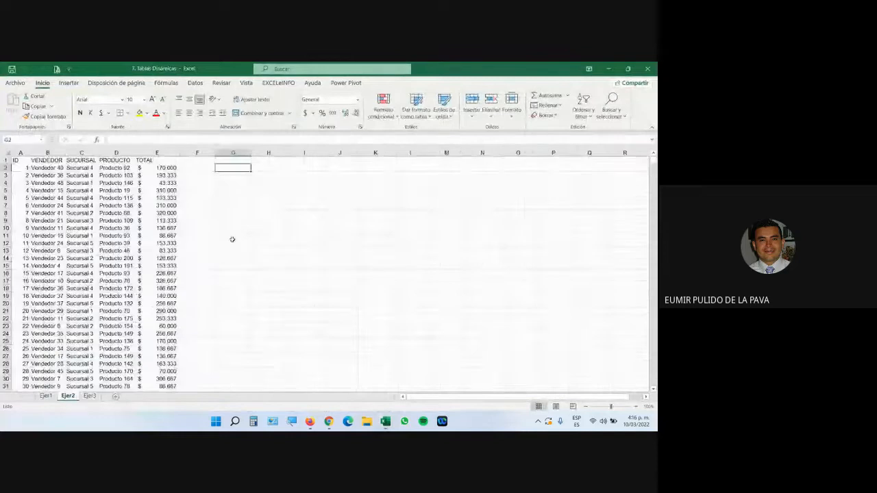
pyautogui.click(25, 162)
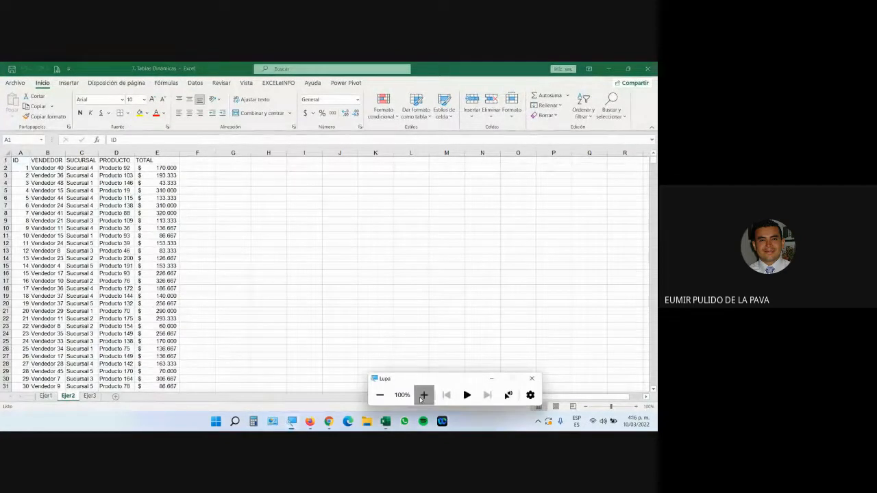
pyautogui.click(423, 395)
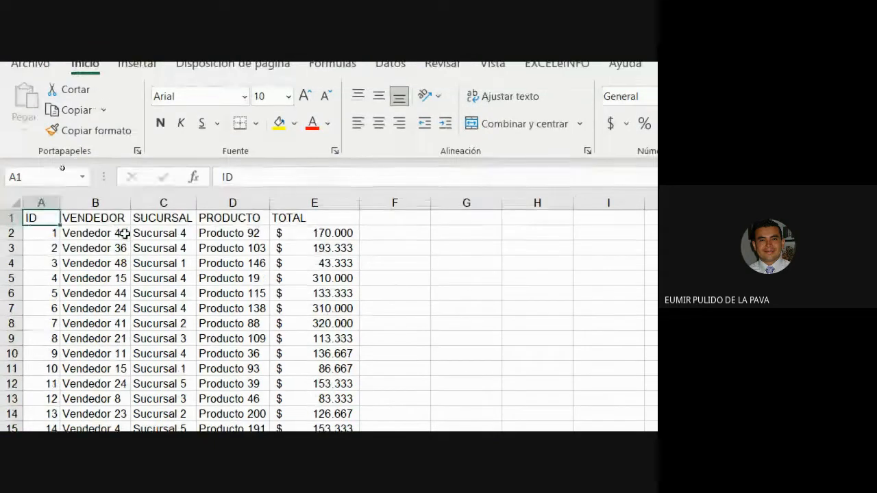
pyautogui.hotkey('ctrl', 't')
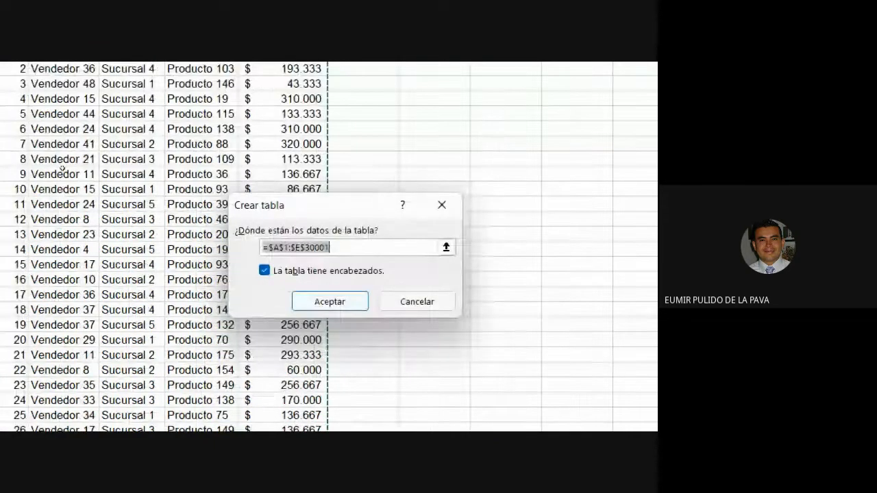
pyautogui.press('Return')
# Rename the new table on sheet Ejer2 as sucursales.
pyautogui.click(165, 305)
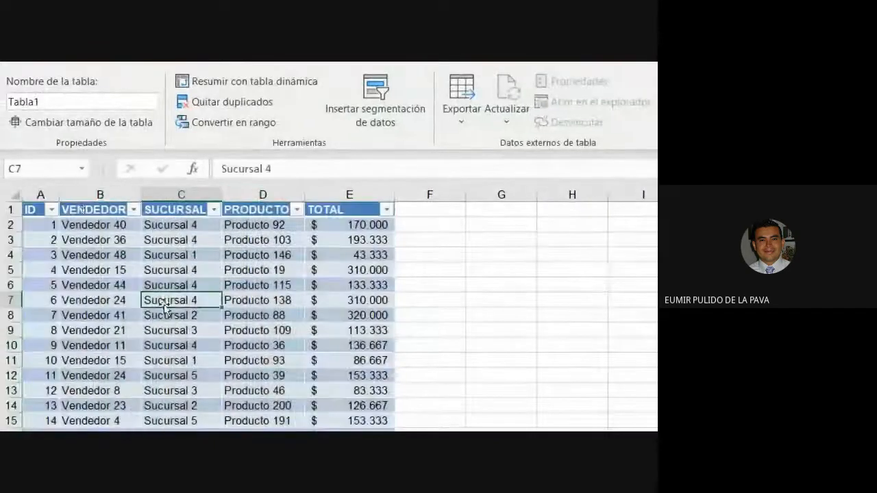
pyautogui.click(69, 102)
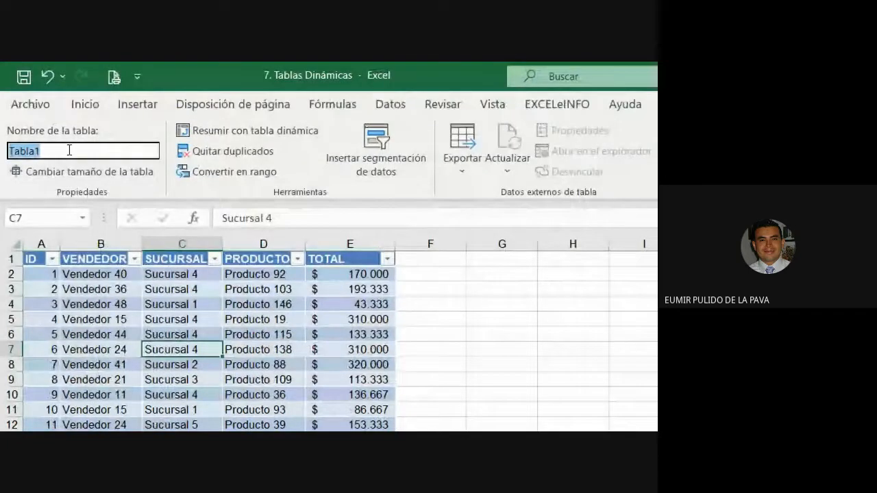
pyautogui.write('sucursal')
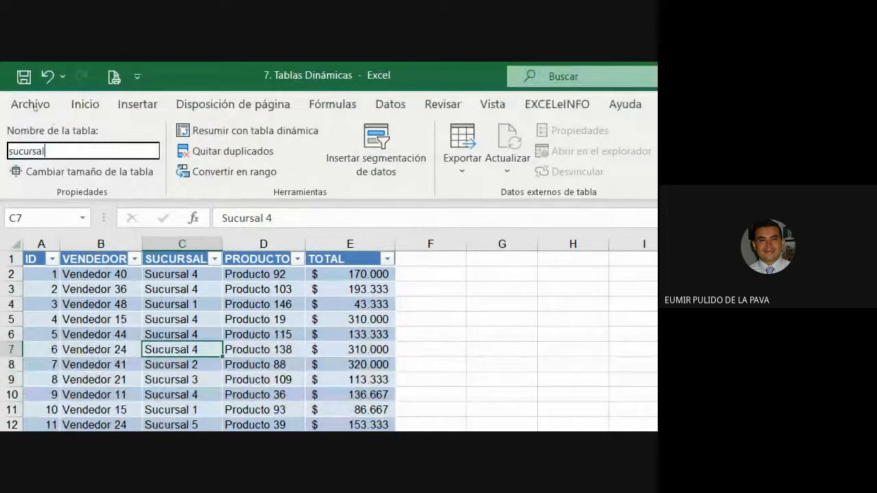
pyautogui.write('es')
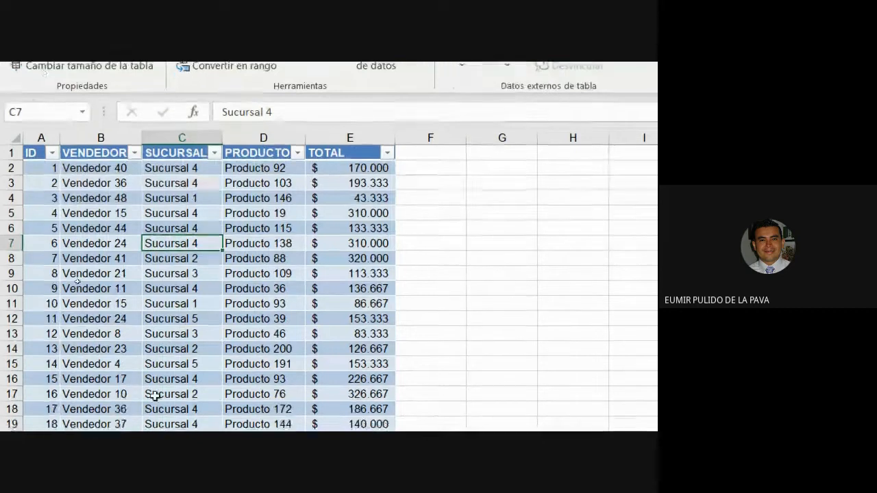
# Insert a pivot table on a new worksheet using the sucursales table as its source.
pyautogui.click(144, 107)
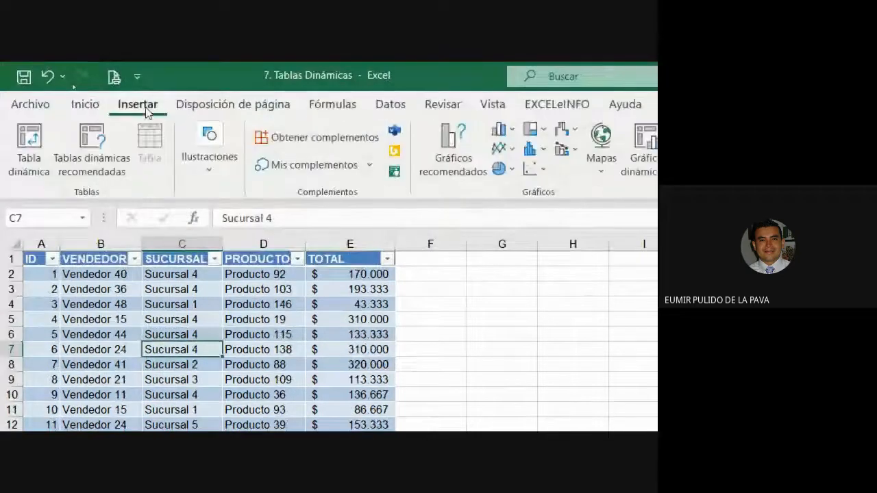
pyautogui.click(28, 144)
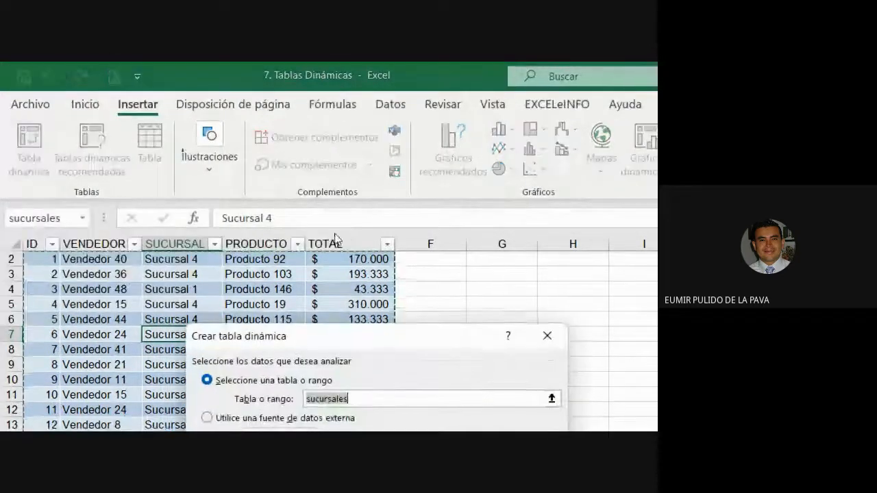
pyautogui.click(460, 350)
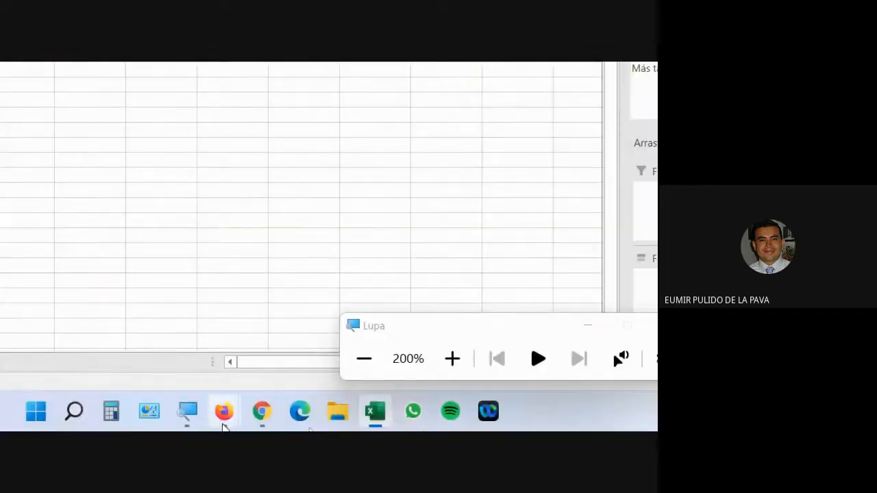
# Switch to the PDF guide in Firefox and review the Ejer2 requirements on the IVA field and vendor commission.
pyautogui.moveTo(223, 421)
pyautogui.click(317, 322)
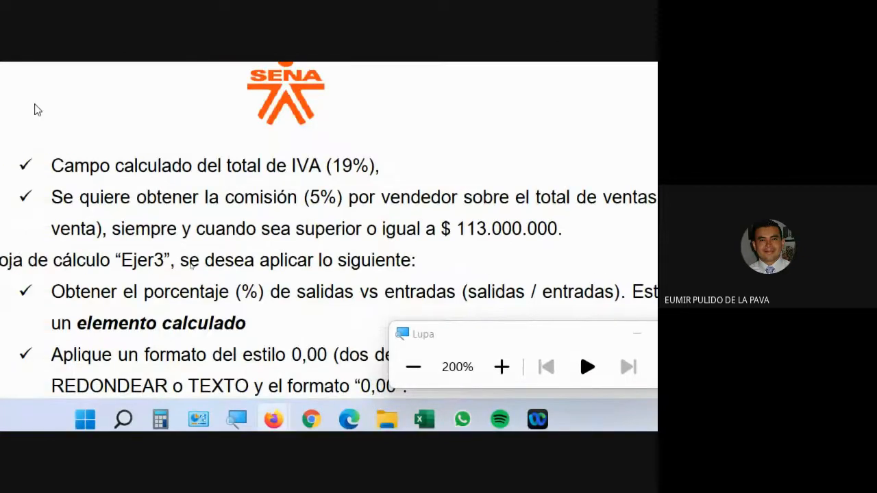
pyautogui.scroll(5, 38, 109)
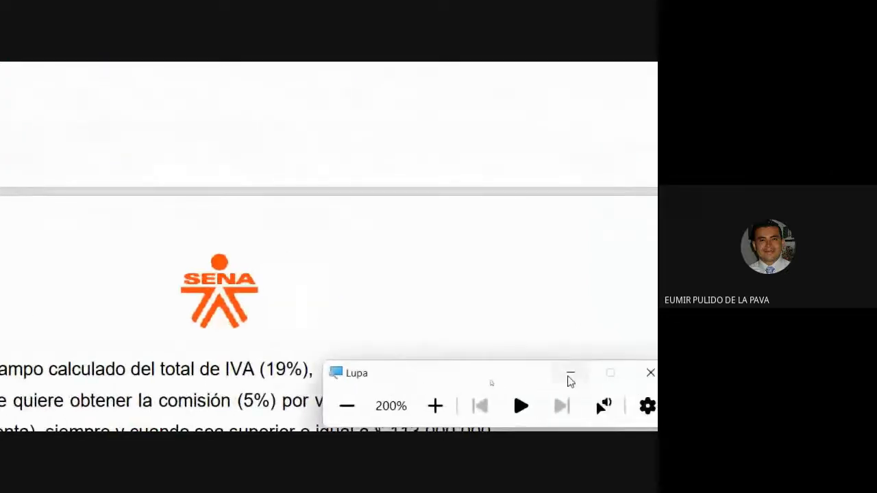
pyautogui.click(570, 375)
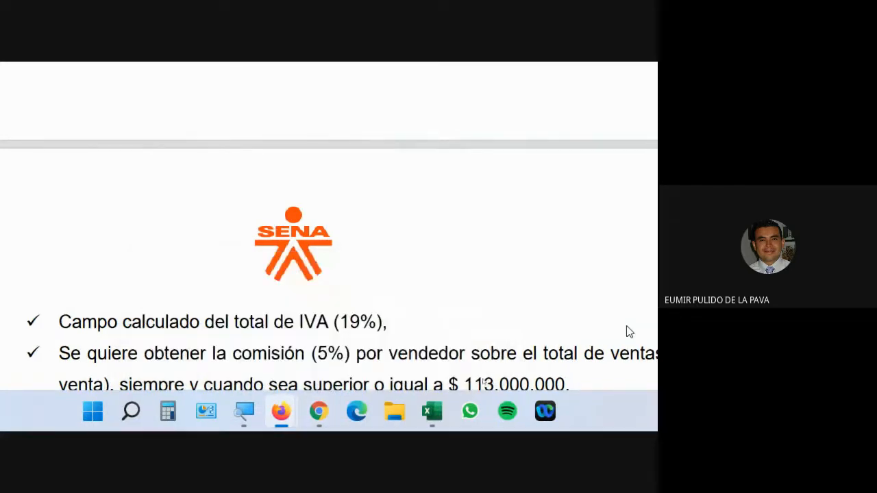
pyautogui.scroll(-1, 586, 347)
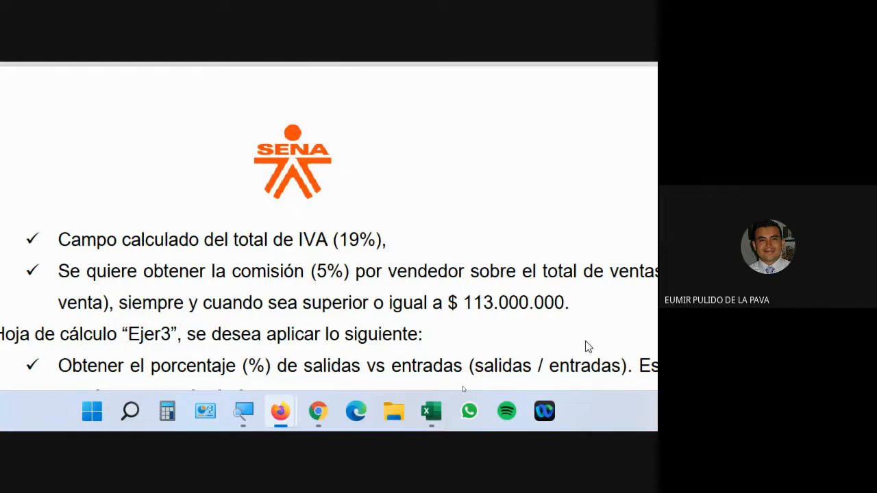
# Switch to Excel and lay out the pivot table with VENDEDOR as rows, SUCURSAL as columns and the sum of TOTAL as values.
pyautogui.click(432, 412)
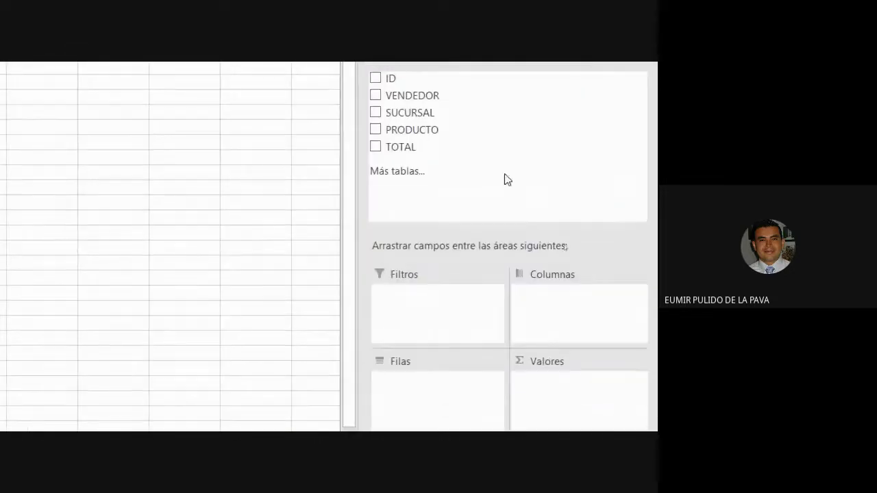
pyautogui.moveTo(388, 155); pyautogui.dragTo(441, 460)
pyautogui.moveTo(440, 417); pyautogui.dragTo(441, 418)
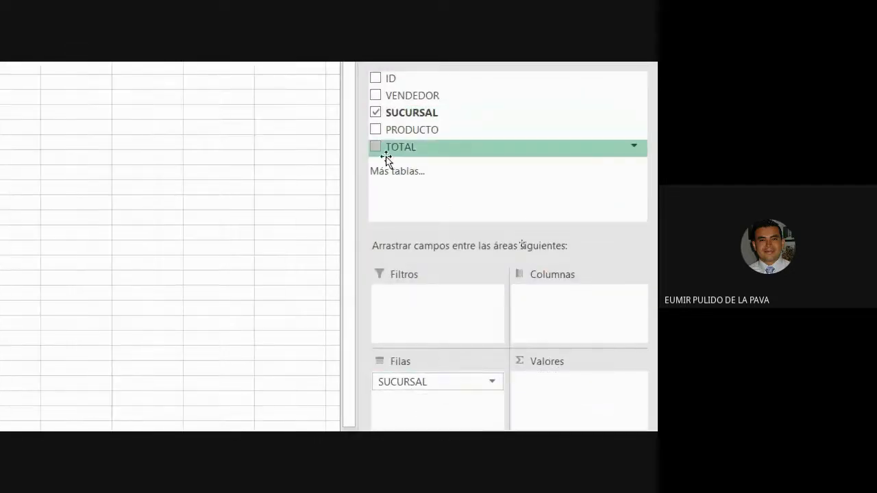
pyautogui.moveTo(385, 157); pyautogui.dragTo(550, 423)
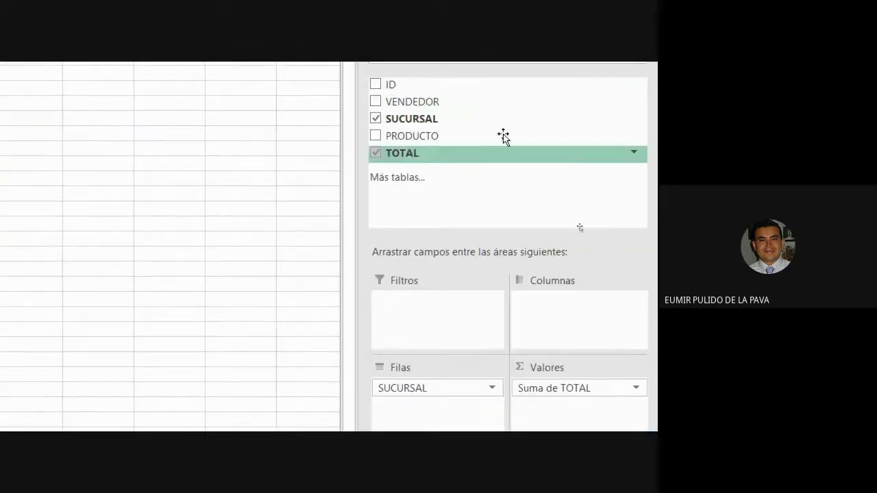
pyautogui.moveTo(411, 388); pyautogui.dragTo(556, 297)
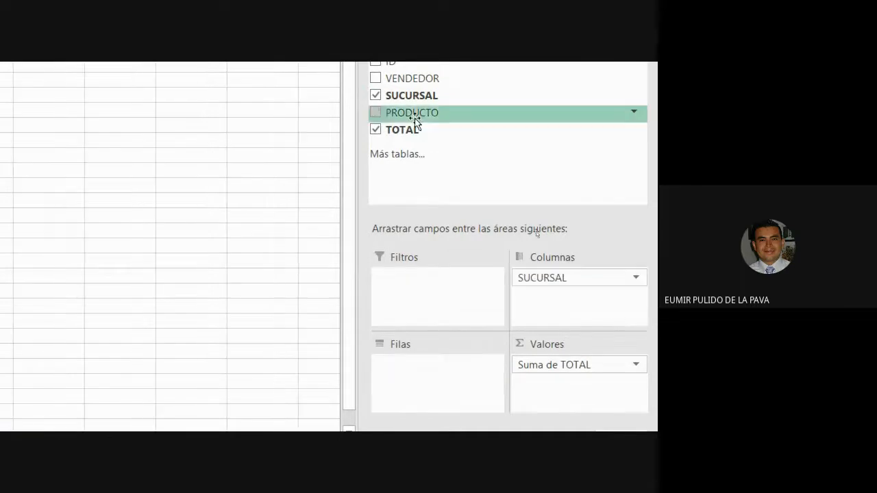
pyautogui.moveTo(410, 96); pyautogui.dragTo(425, 411)
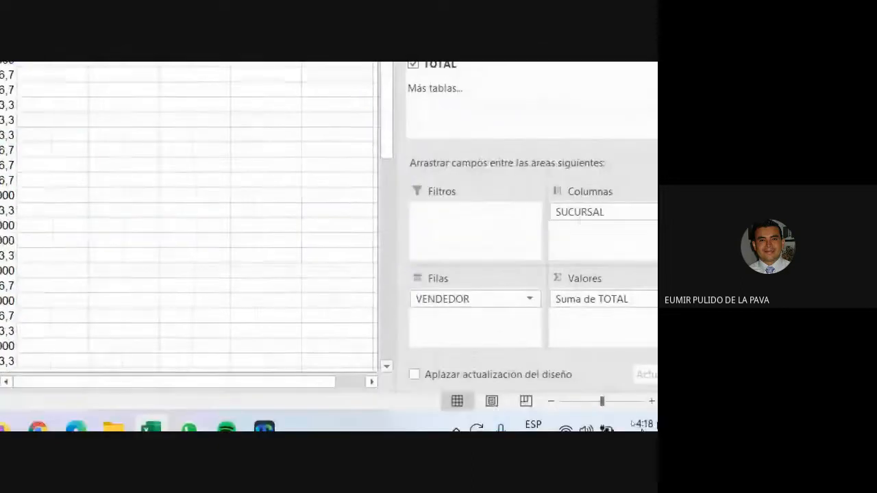
# Format the Suma de TOTAL value field as Contabilidad with the $ symbol and two decimals.
pyautogui.click(635, 300)
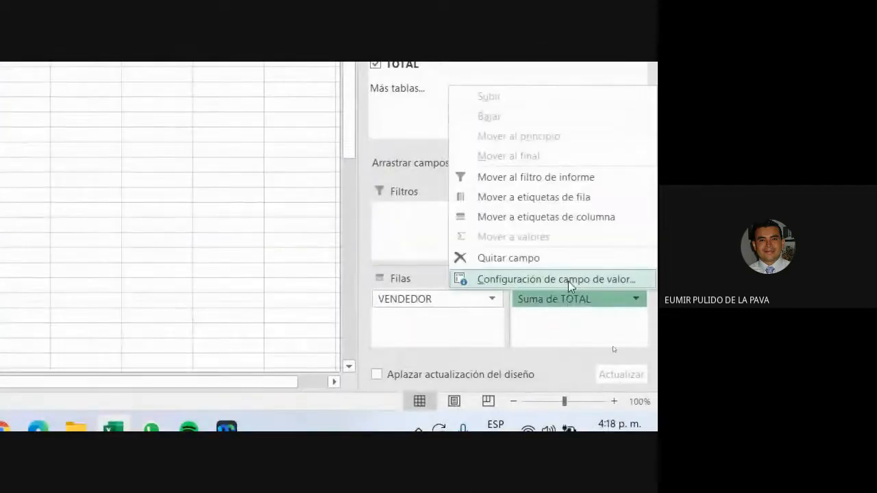
pyautogui.click(568, 280)
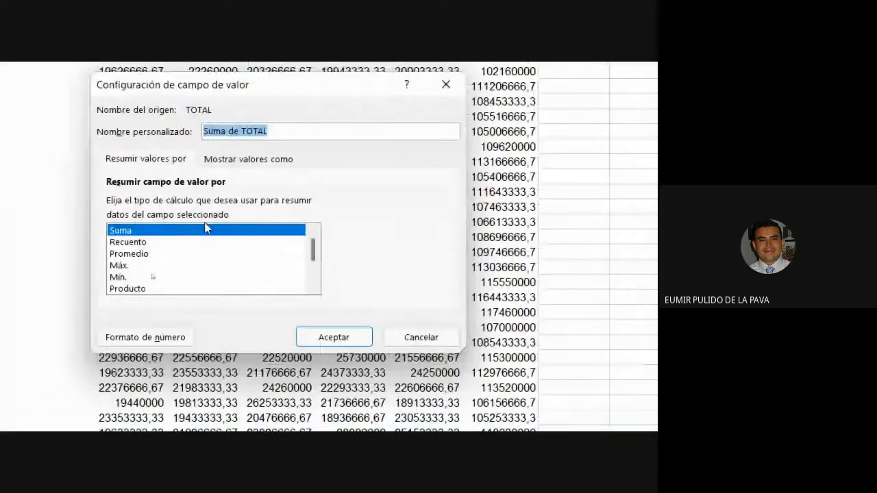
pyautogui.click(176, 338)
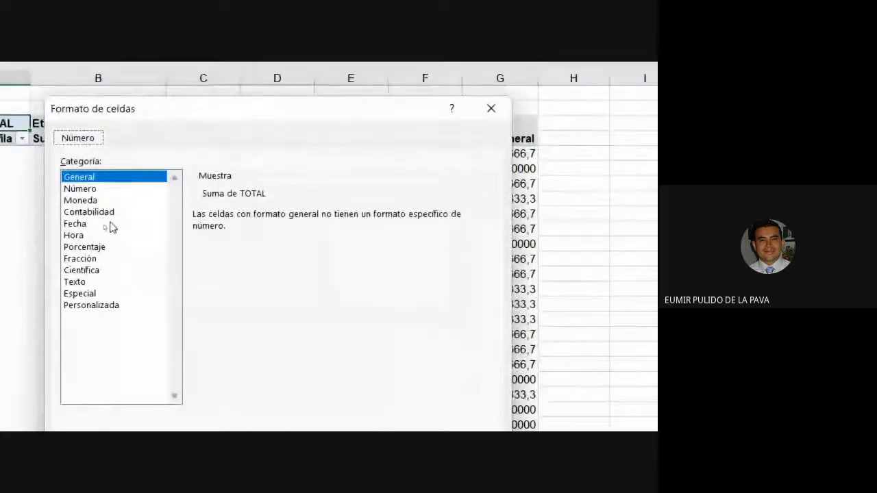
pyautogui.click(107, 213)
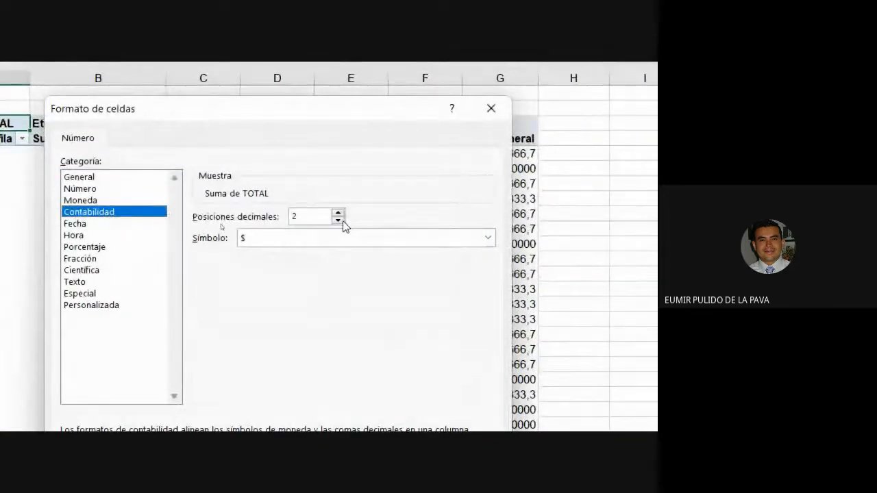
pyautogui.click(378, 309)
pyautogui.click(342, 234)
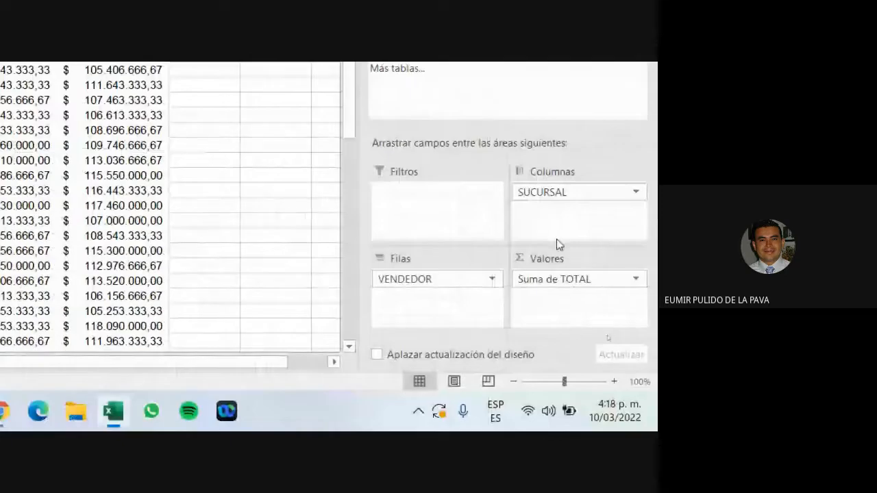
# Remove the SUCURSAL column field and the VENDEDOR row field from the pivot table layout.
pyautogui.moveTo(550, 194); pyautogui.dragTo(527, 65)
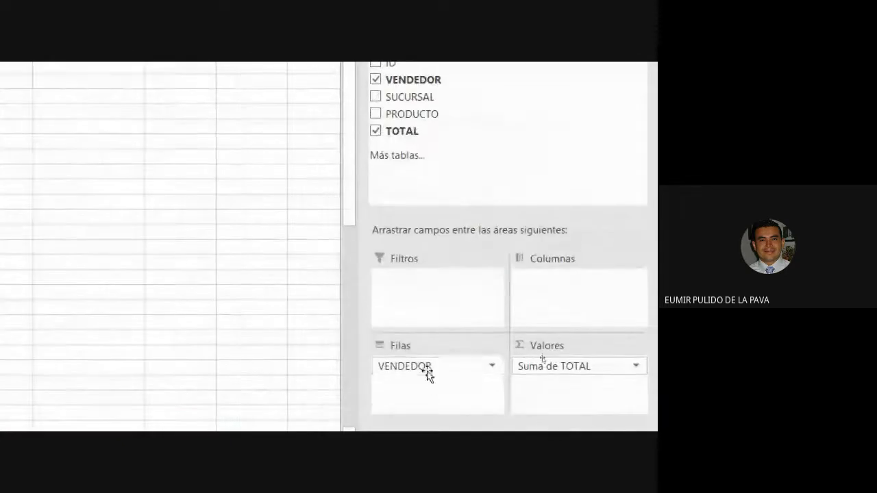
pyautogui.moveTo(426, 374); pyautogui.dragTo(553, 214)
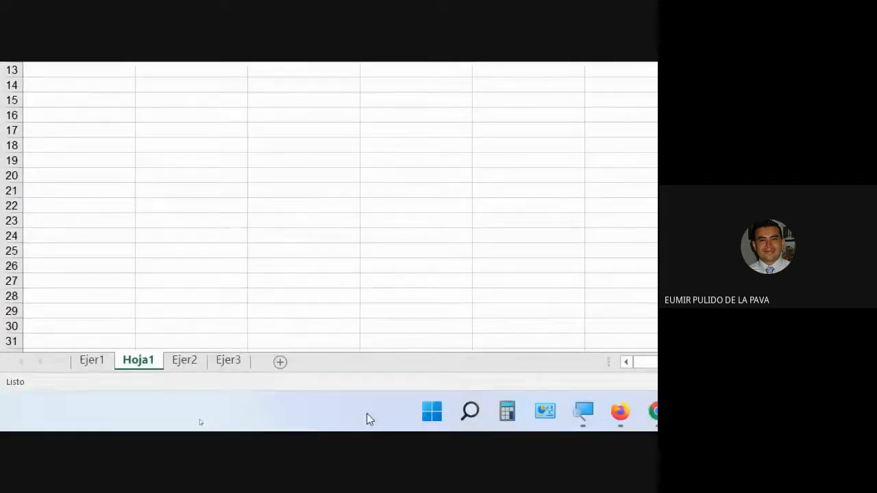
# Switch to the PDF guide in Firefox and examine the requirement for the calculated IVA field (19%).
pyautogui.moveTo(287, 419)
pyautogui.click(328, 346)
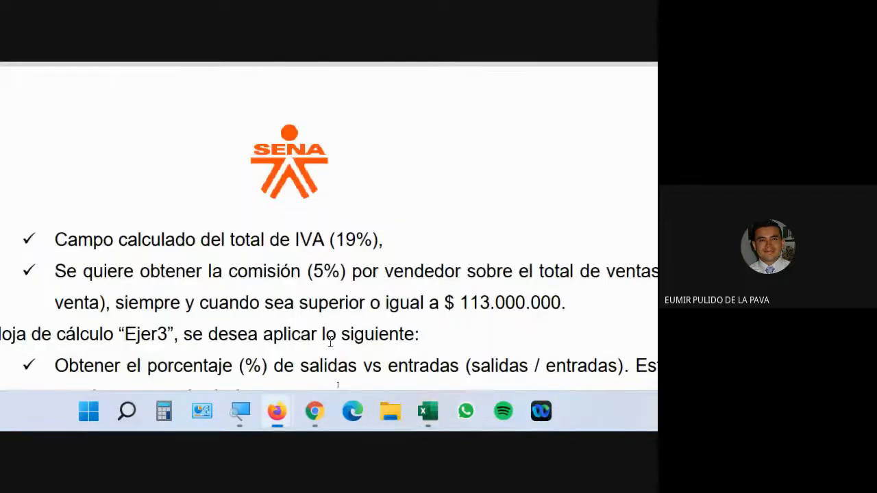
pyautogui.moveTo(94, 245); pyautogui.dragTo(373, 244)
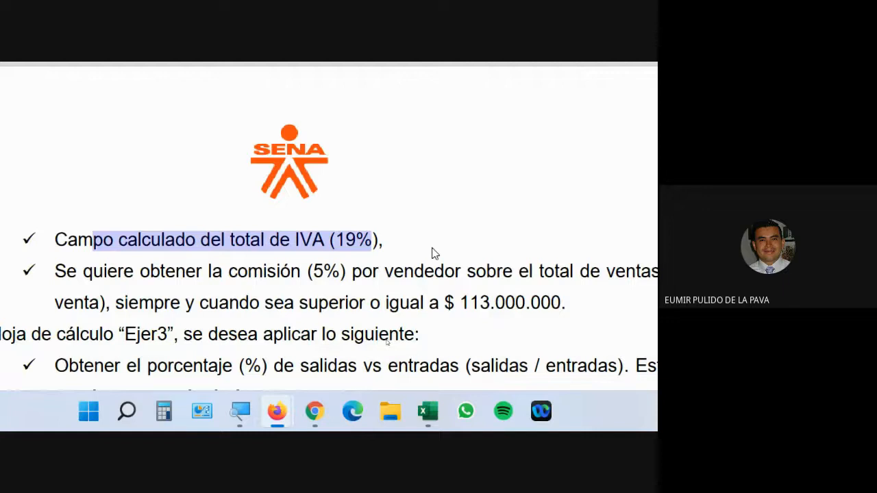
pyautogui.moveTo(414, 394)
# Switch to Excel and set PRODUCTO as the pivot table's row field.
pyautogui.click(424, 429)
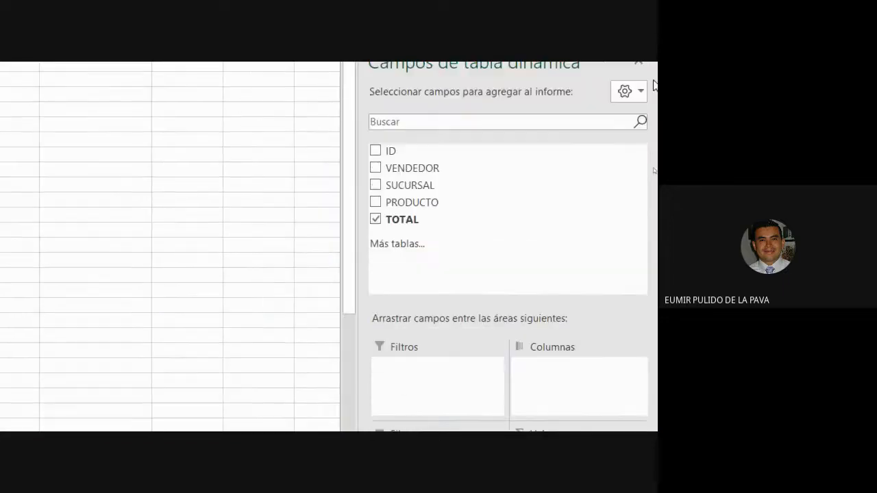
pyautogui.moveTo(429, 201); pyautogui.dragTo(429, 382)
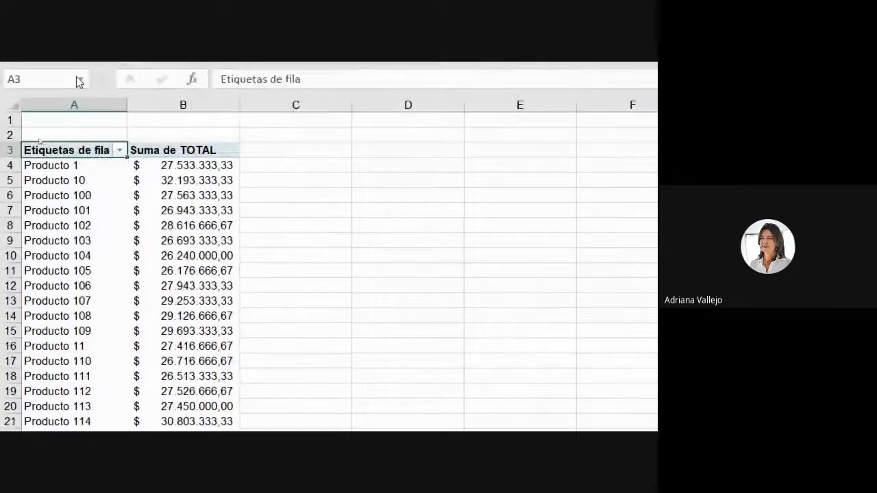
pyautogui.click(181, 360)
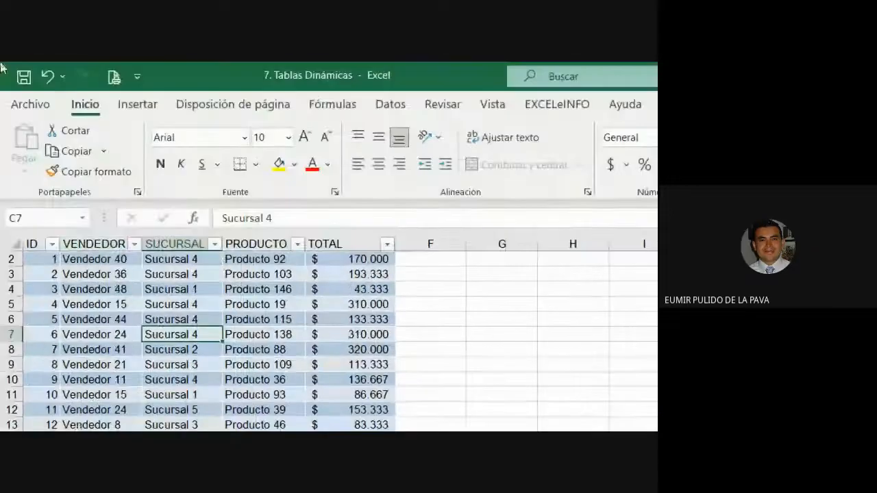
pyautogui.scroll(1, 197, 318)
pyautogui.click(185, 320)
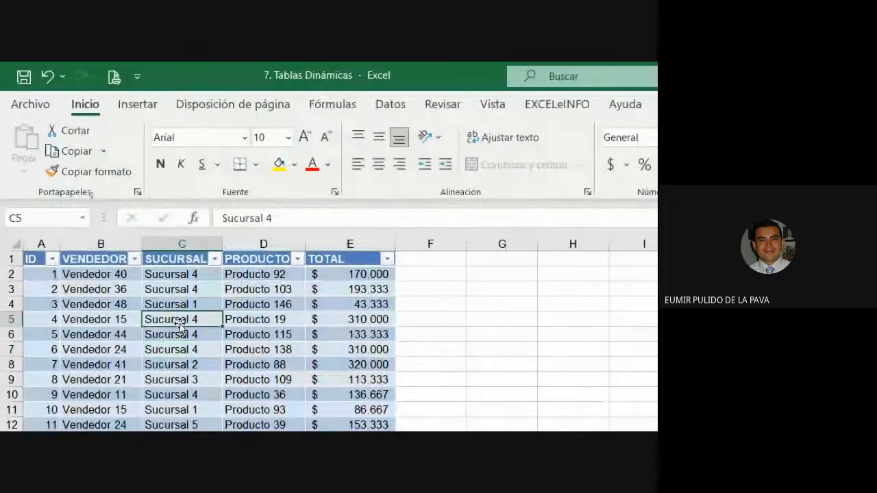
pyautogui.click(134, 106)
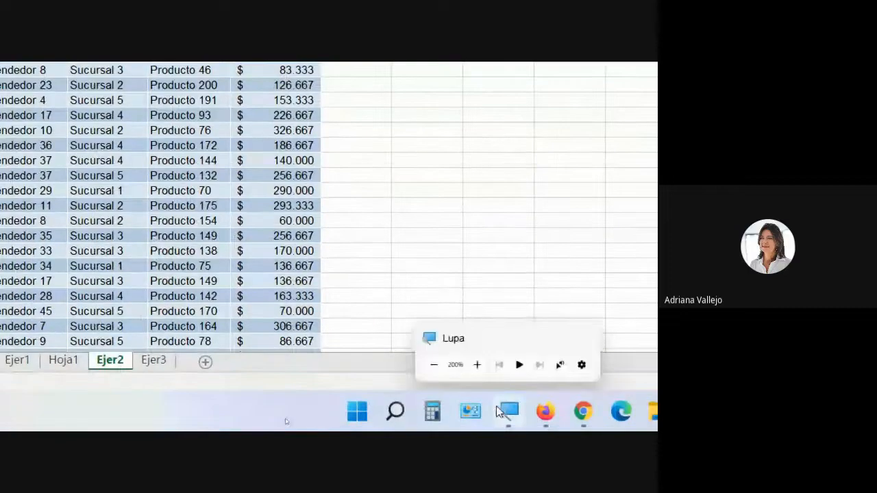
pyautogui.click(507, 412)
pyautogui.click(592, 361)
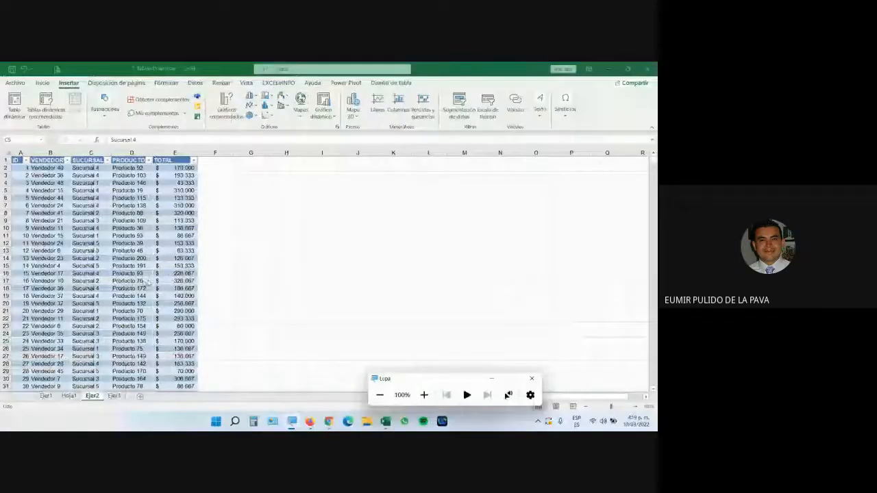
pyautogui.click(13, 111)
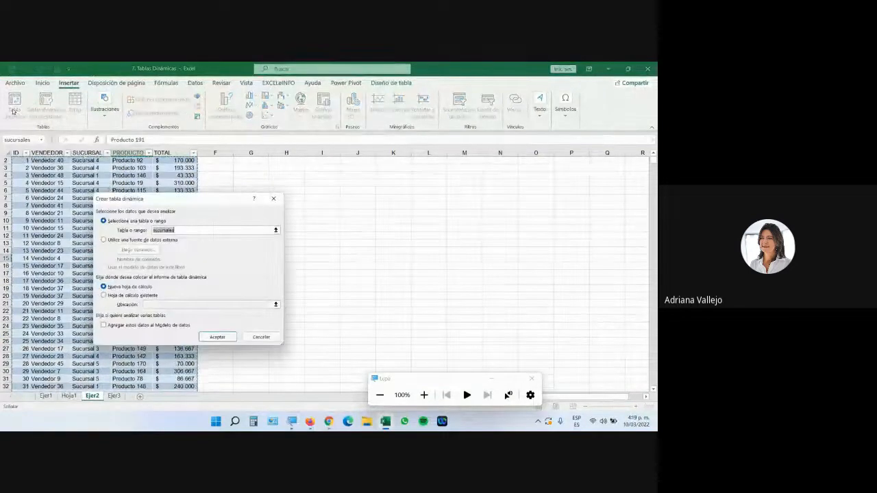
pyautogui.click(260, 337)
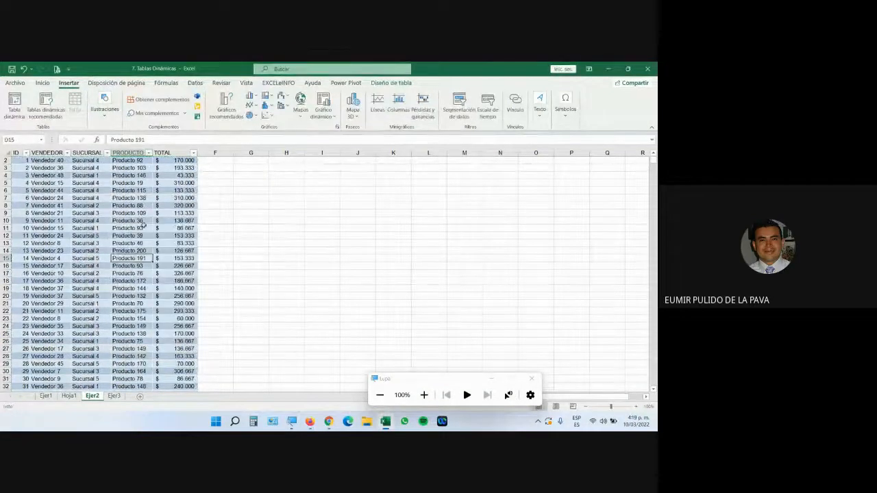
# Open the pivot table creation settings for the sucursales table on Ejer2 and examine the source and destination options without creating anything.
pyautogui.scroll(1, 123, 203)
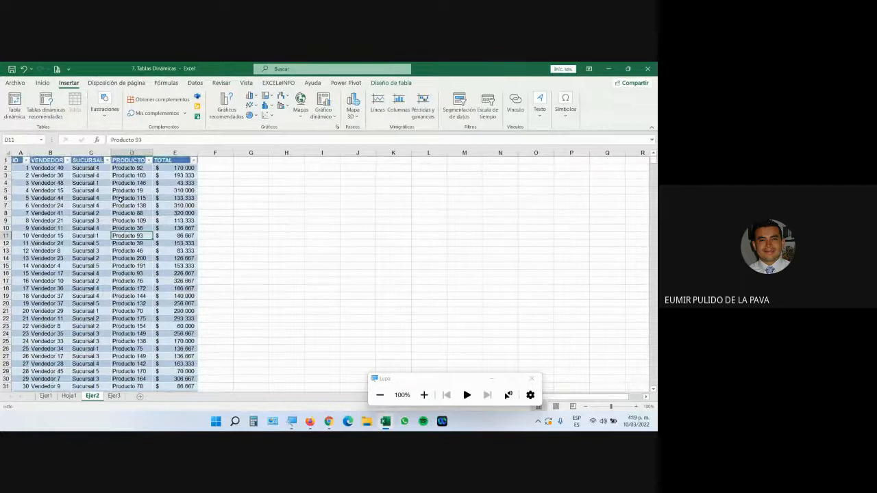
pyautogui.click(120, 198)
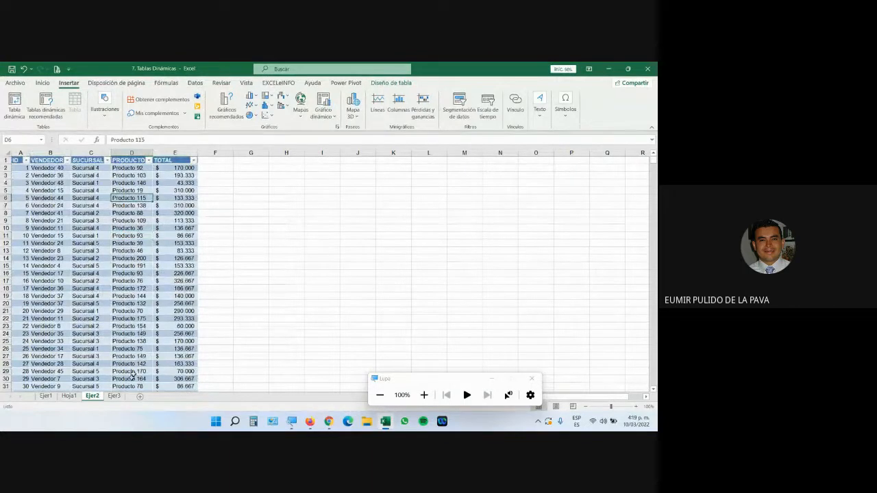
pyautogui.click(88, 229)
pyautogui.click(14, 105)
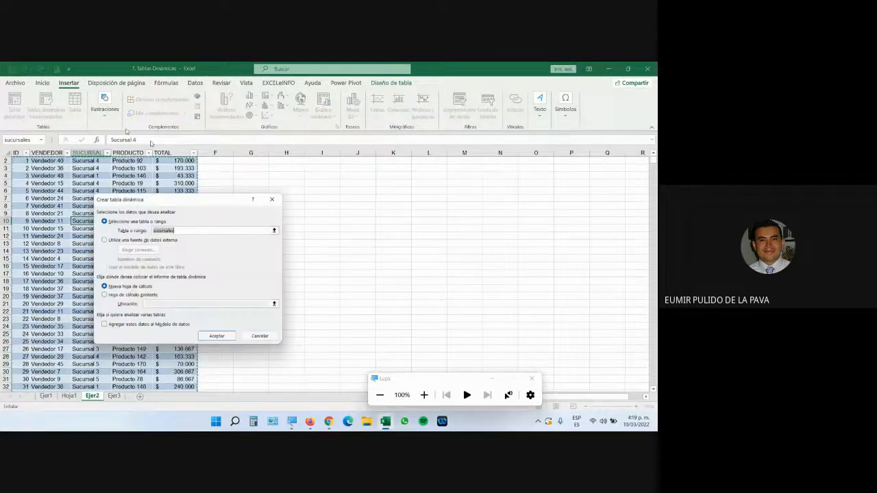
pyautogui.click(424, 396)
pyautogui.click(425, 396)
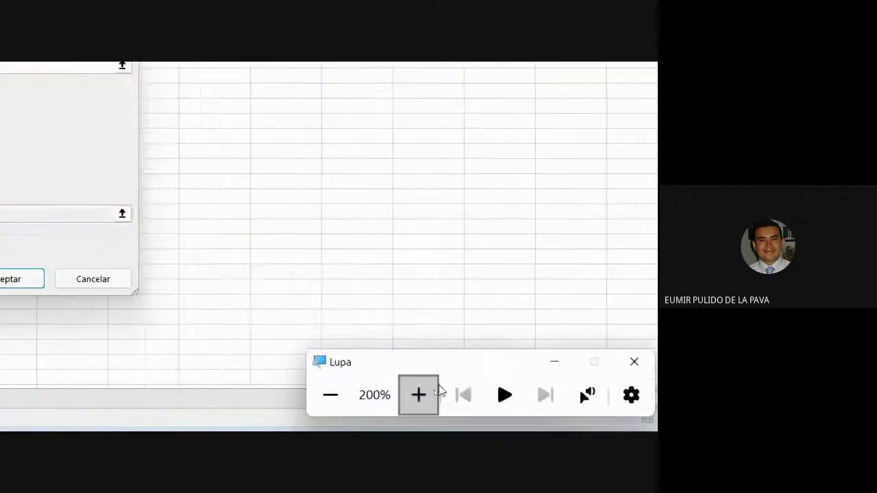
pyautogui.scroll(1, 123, 333)
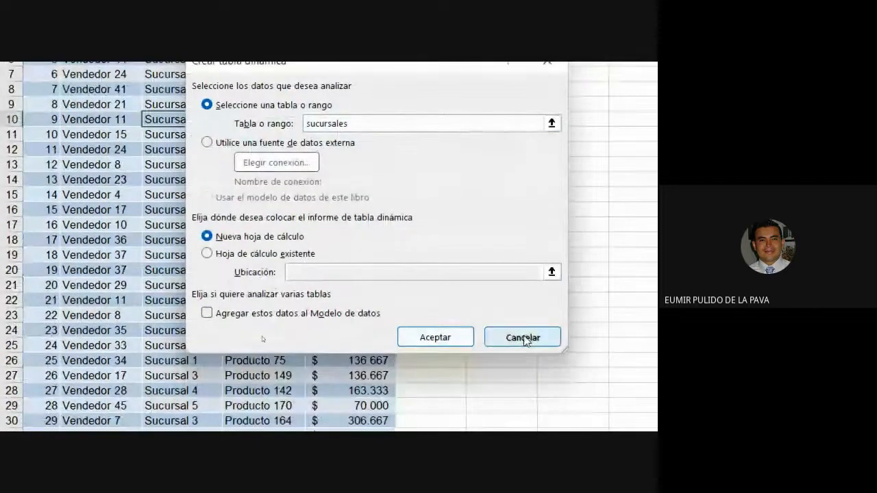
pyautogui.click(523, 338)
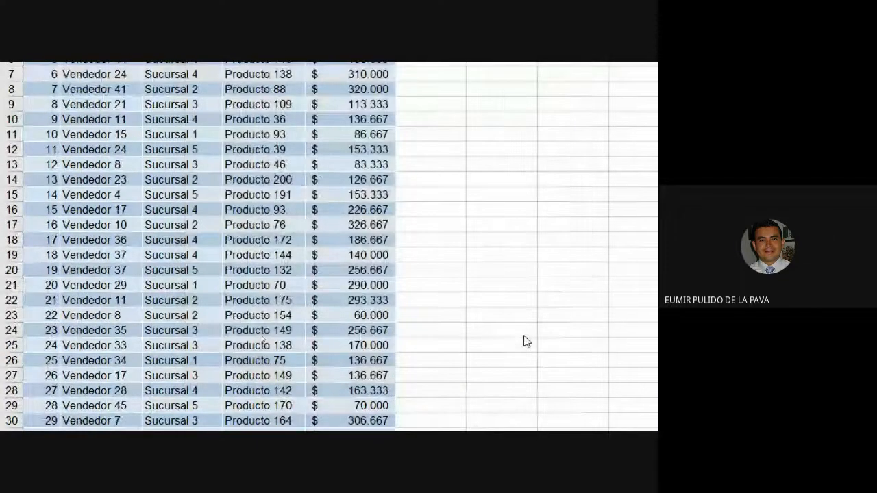
# Return to Hoja1, reset the screen magnifier to 100%, switch to the Google Meet call in Chrome and stop presenting the screen.
pyautogui.click(137, 360)
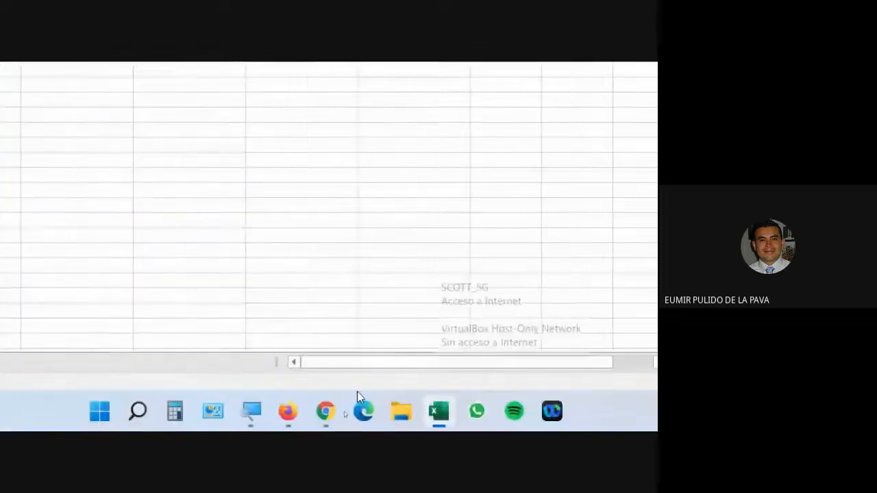
pyautogui.click(251, 413)
pyautogui.click(428, 359)
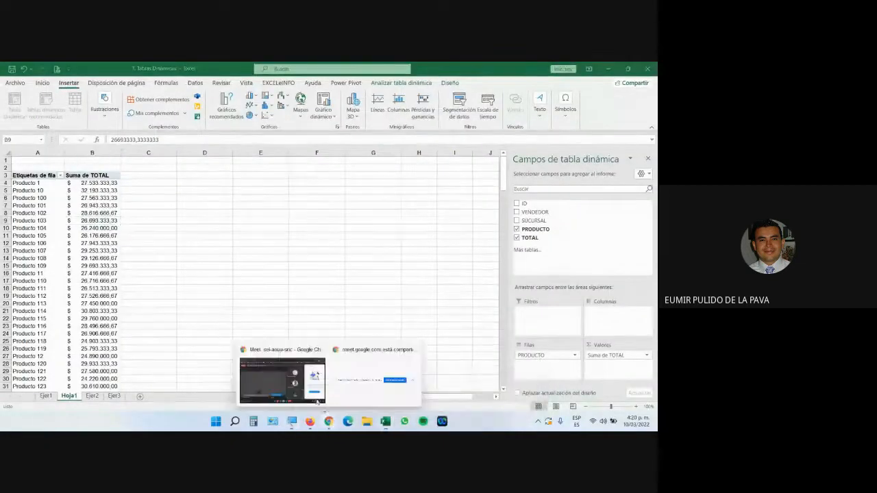
pyautogui.click(369, 375)
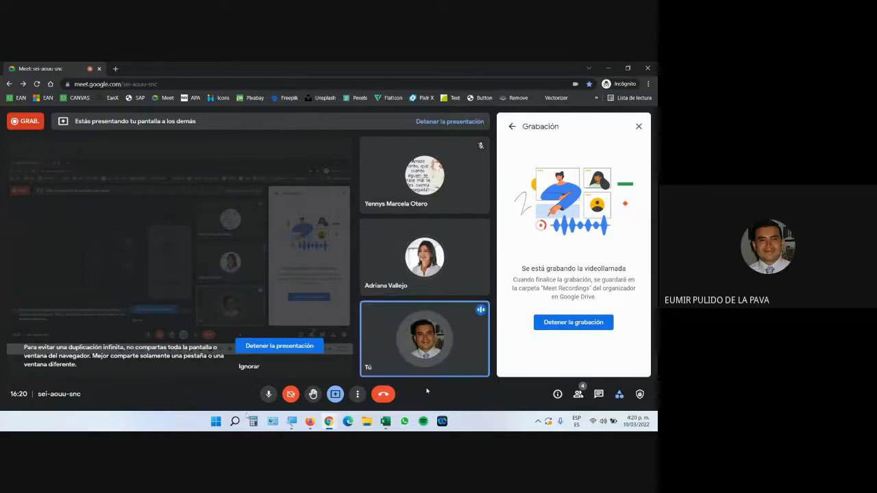
pyautogui.click(268, 347)
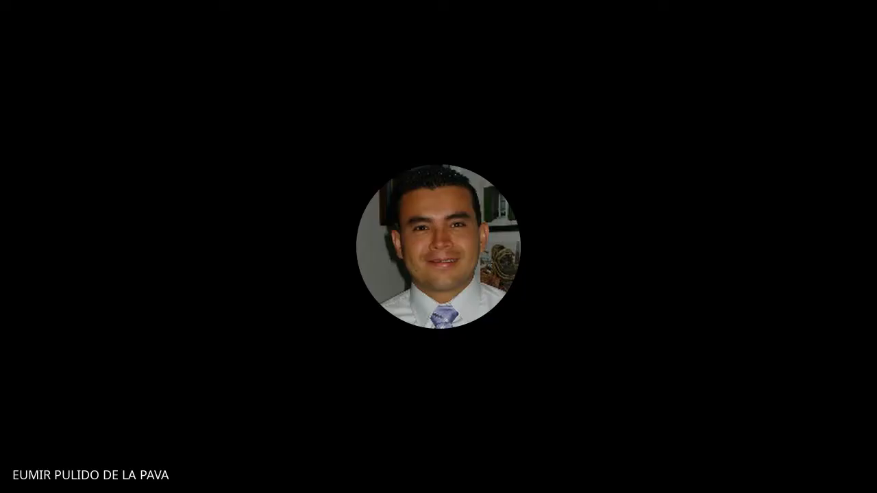
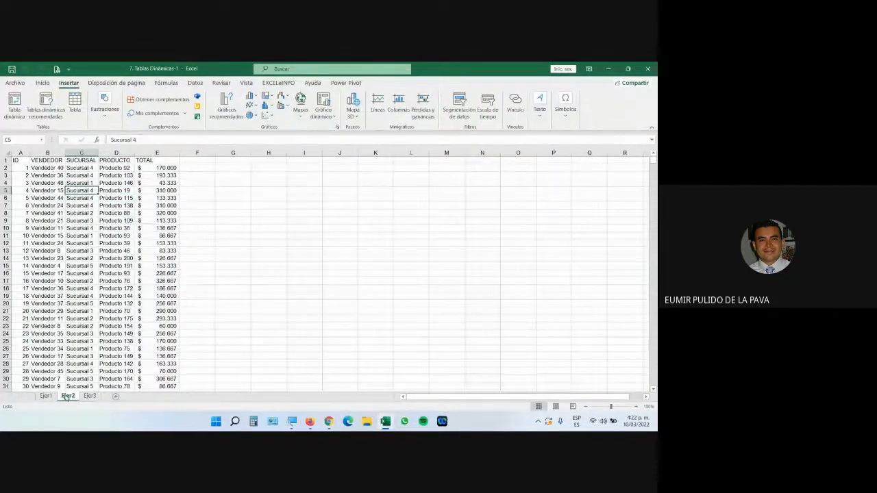
# Convert the Ejer2 sales data in $A$1:$E$30001 into a table with headers.
pyautogui.click(126, 192)
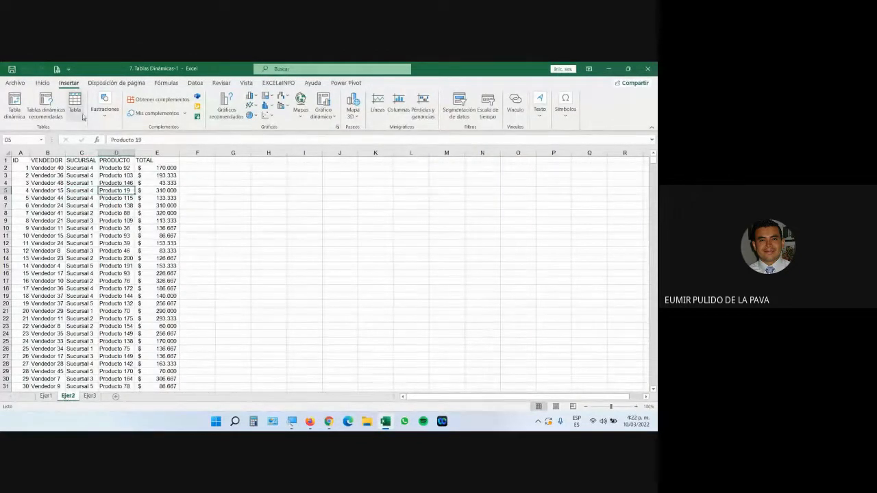
pyautogui.click(292, 421)
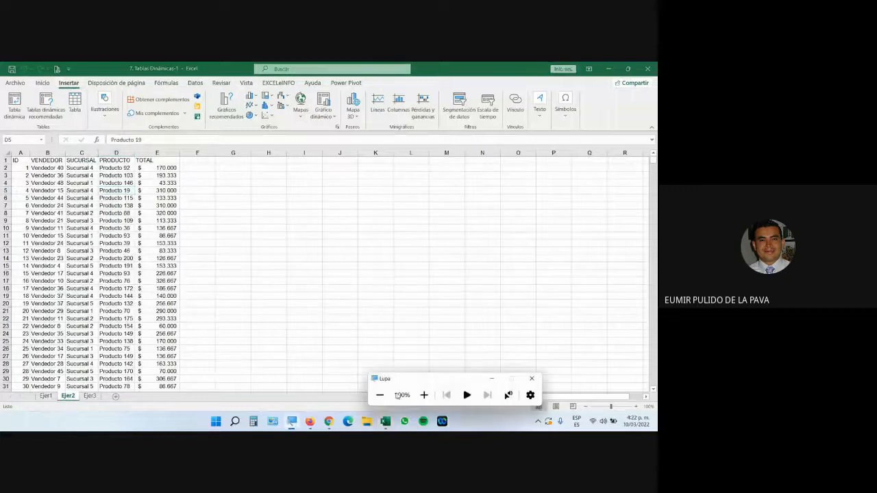
pyautogui.click(424, 395)
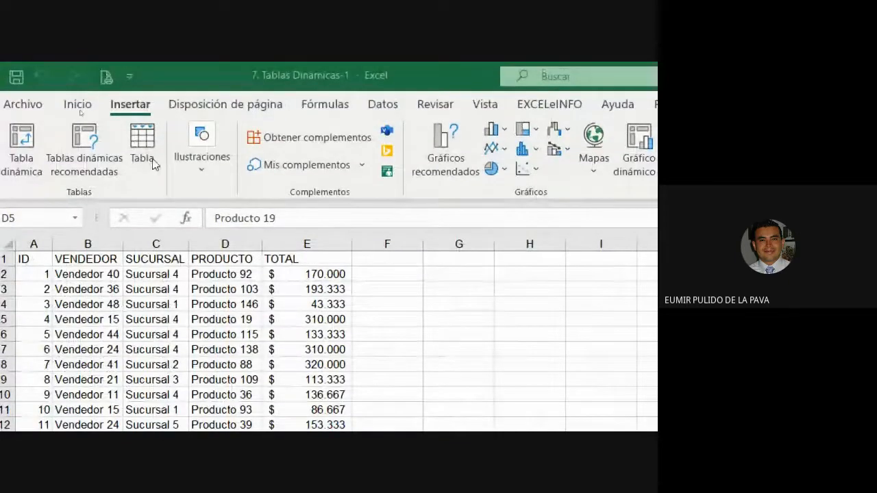
pyautogui.click(153, 165)
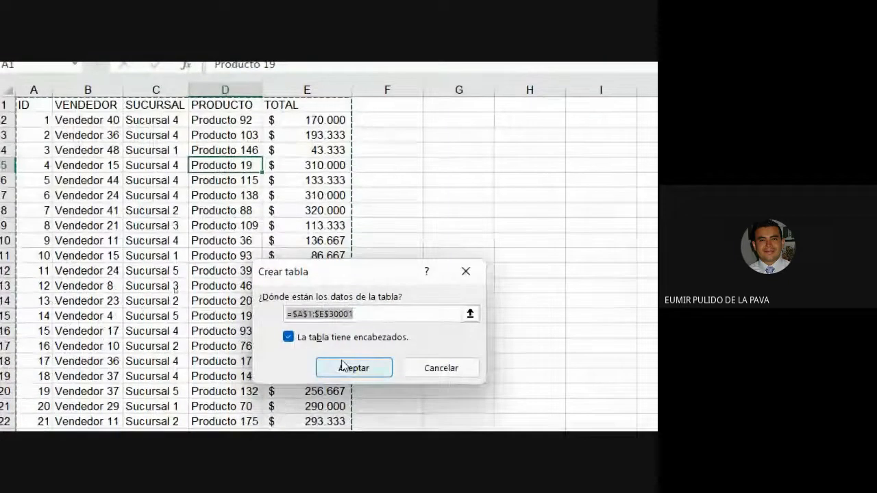
pyautogui.click(343, 369)
pyautogui.click(175, 166)
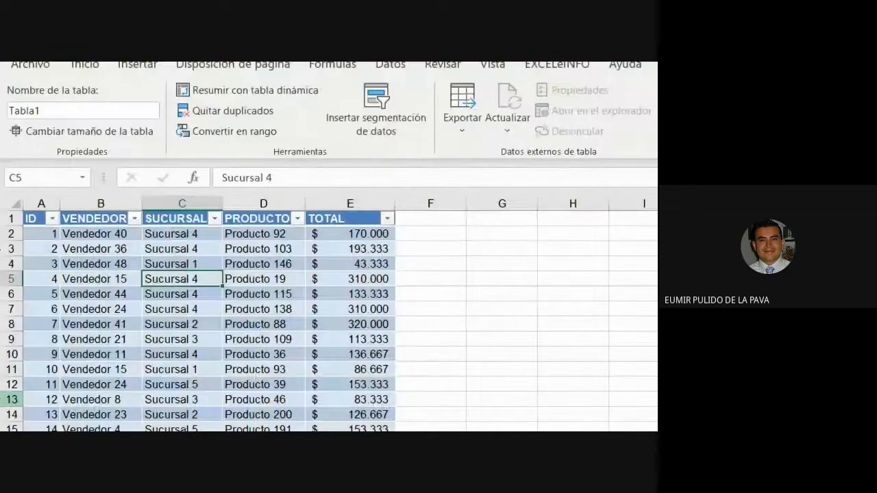
# Insert a pivot table on a new worksheet using Tabla1 as its source.
pyautogui.click(110, 354)
pyautogui.click(157, 295)
pyautogui.click(291, 297)
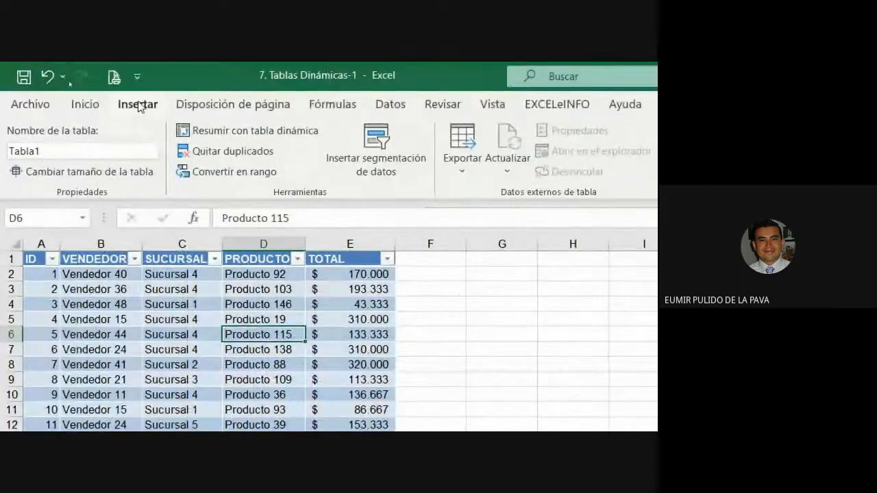
pyautogui.click(137, 104)
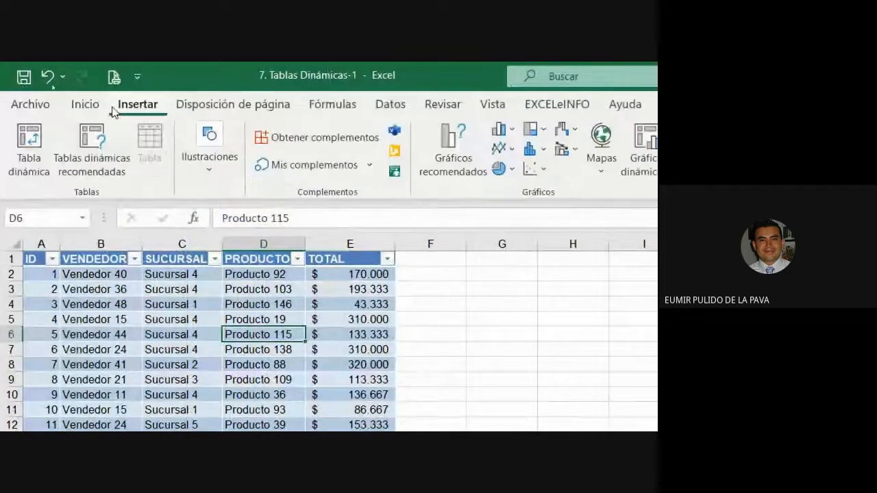
pyautogui.click(30, 159)
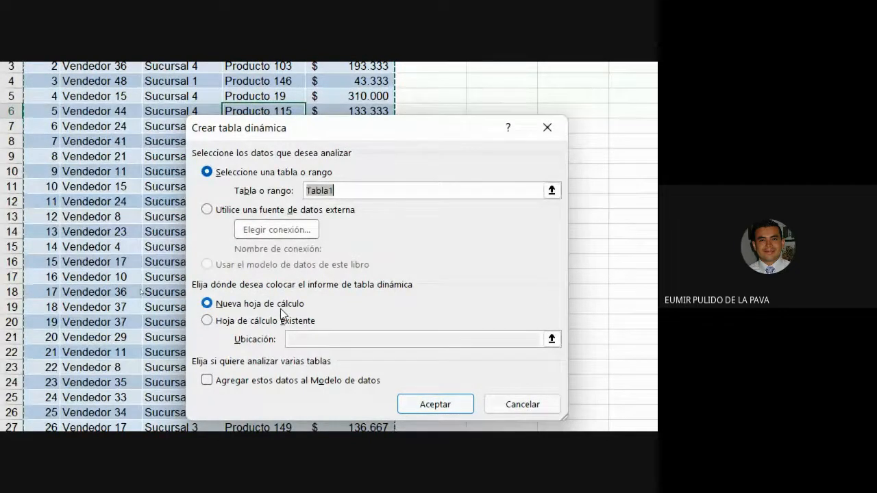
pyautogui.click(435, 406)
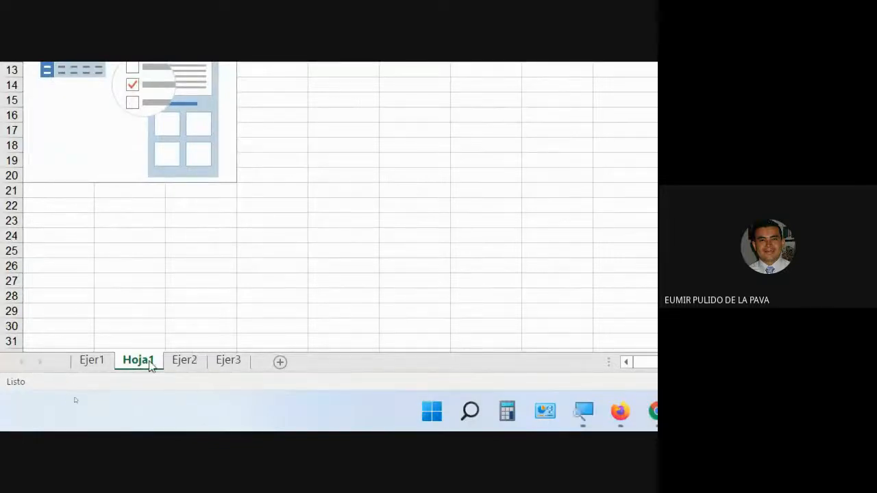
# Check the Ejer2 source sheet, return to the empty pivot table on Hoja1 and reset the screen magnifier to 100%.
pyautogui.click(171, 364)
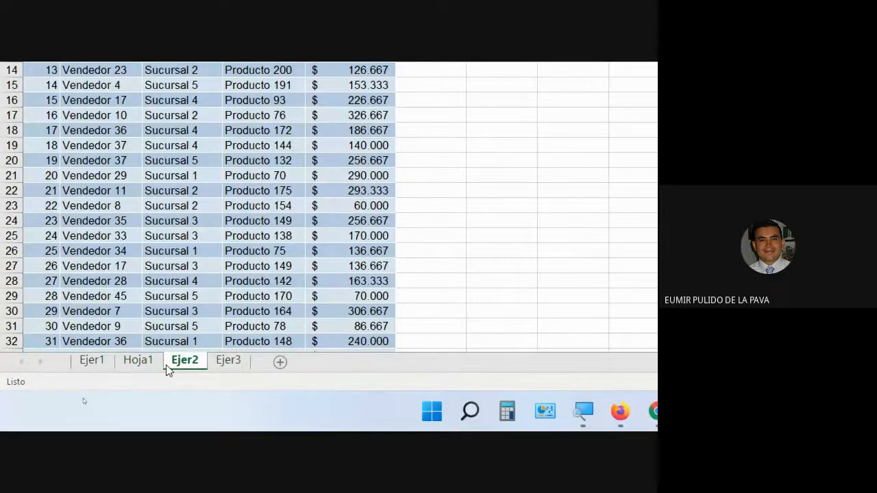
pyautogui.click(145, 364)
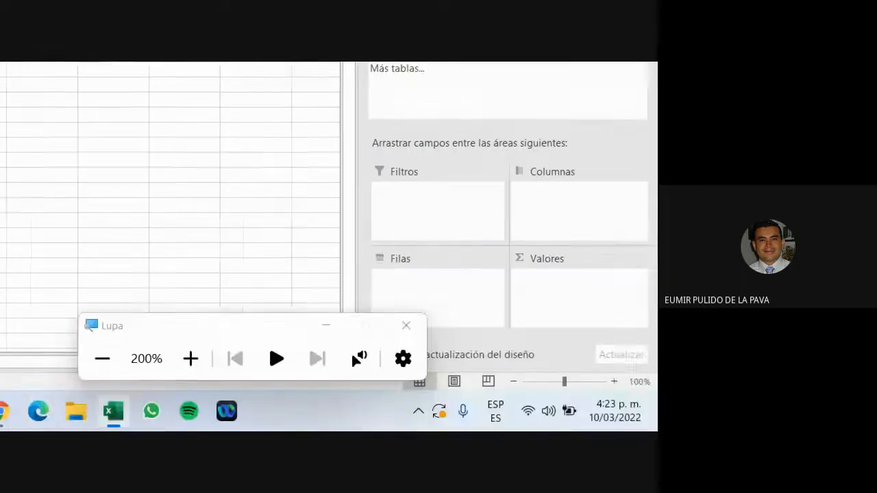
pyautogui.click(123, 358)
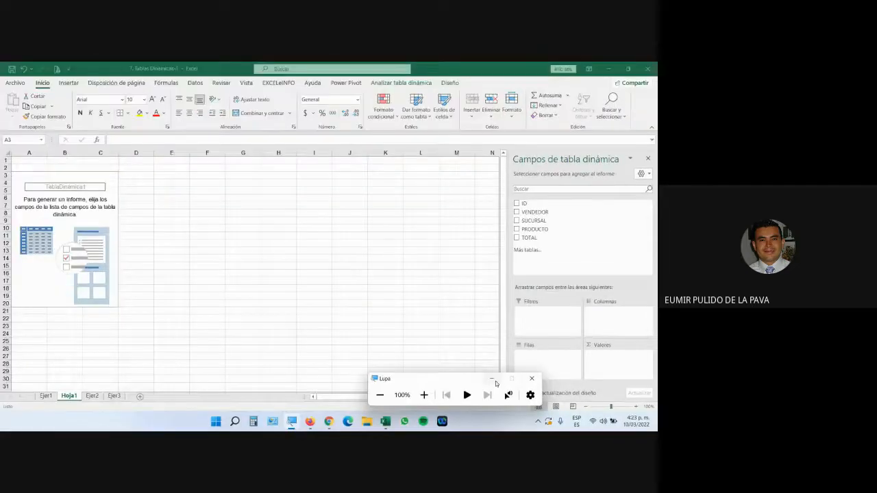
# Check the Google Meet call in Chrome and return to the empty pivot table on Hoja1 in Excel.
pyautogui.moveTo(329, 420)
pyautogui.click(284, 388)
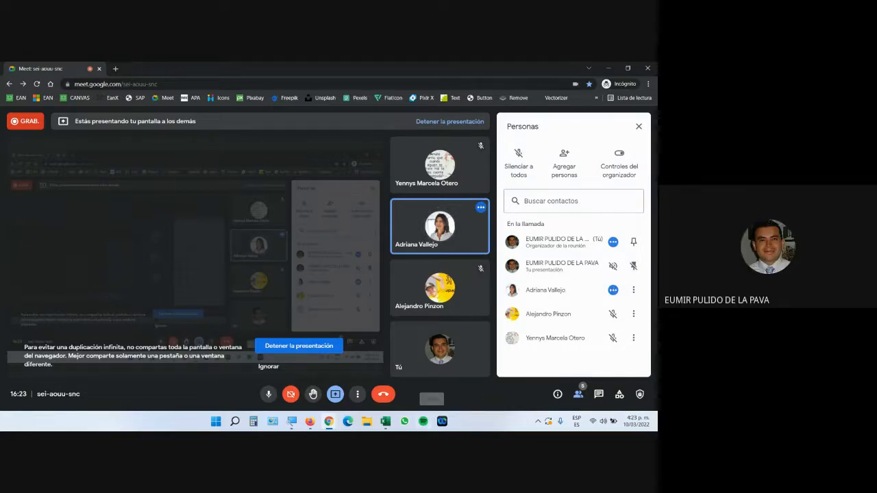
pyautogui.click(386, 421)
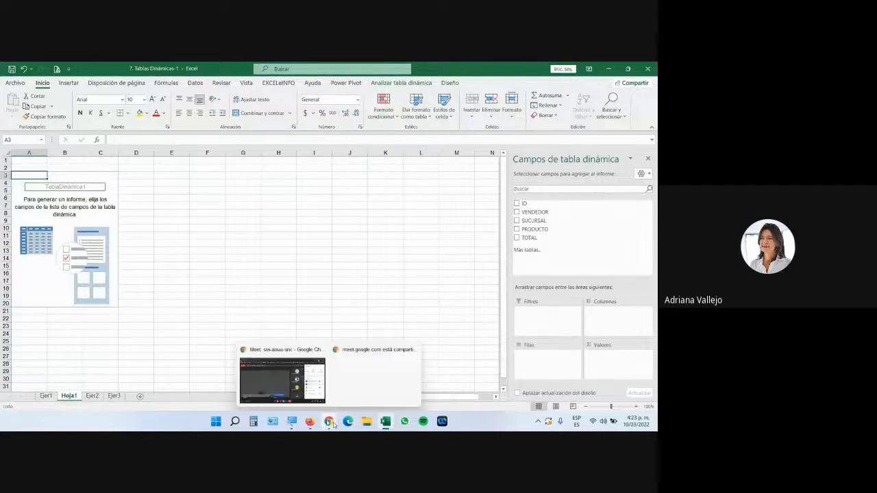
pyautogui.click(92, 396)
pyautogui.moveTo(329, 421)
pyautogui.click(315, 370)
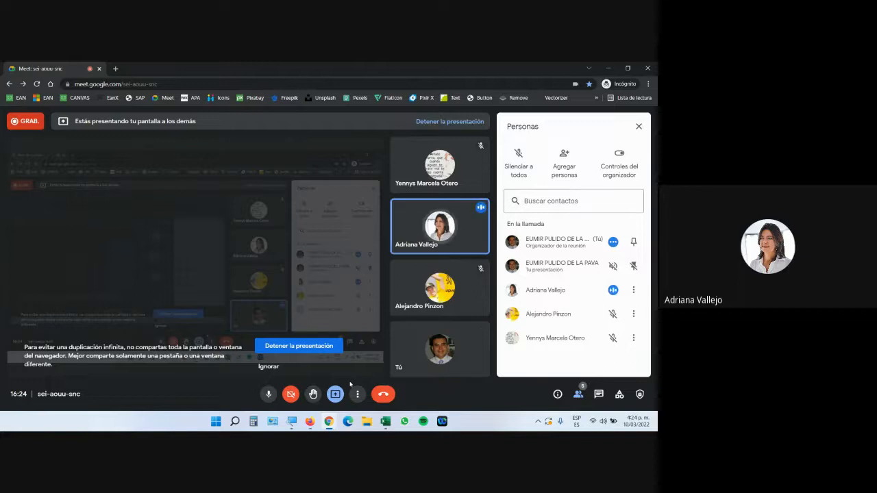
pyautogui.click(388, 425)
pyautogui.click(68, 396)
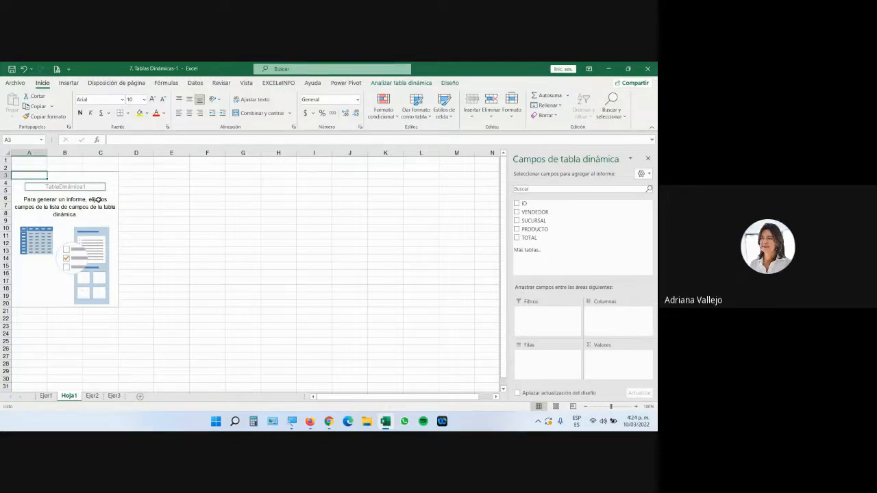
# Insert another pivot table from the Ejer2 data on a new worksheet, using Tabla1 as its source.
pyautogui.click(93, 397)
pyautogui.scroll(1, 98, 363)
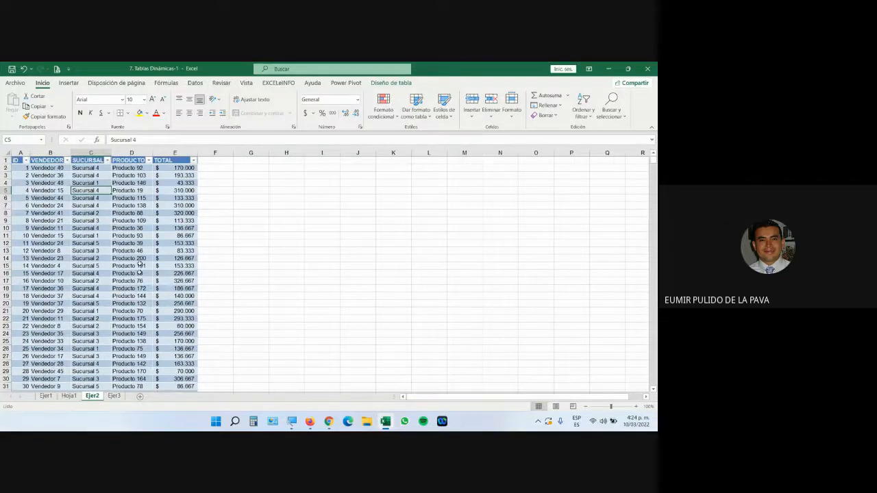
pyautogui.click(156, 214)
pyautogui.click(89, 197)
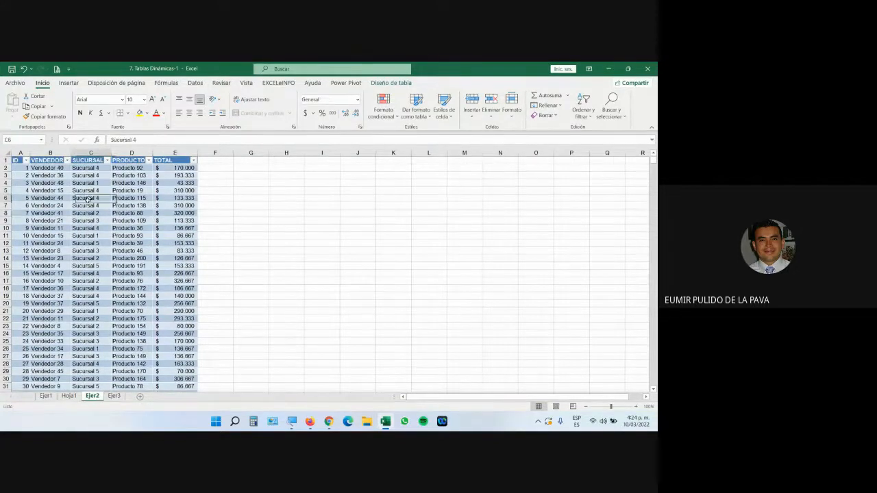
pyautogui.click(129, 267)
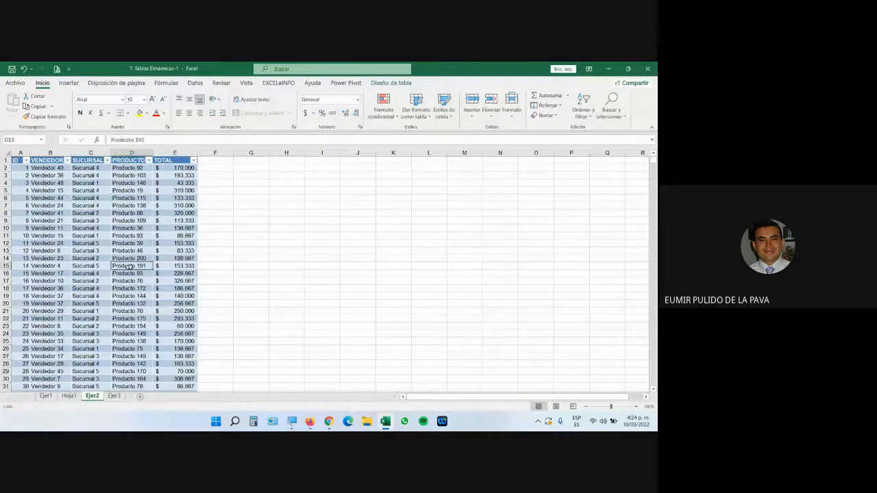
pyautogui.click(69, 82)
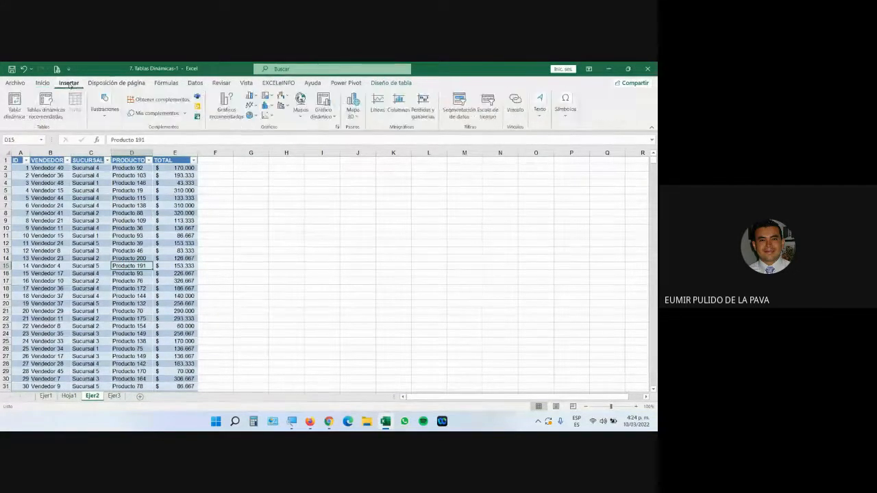
pyautogui.click(13, 112)
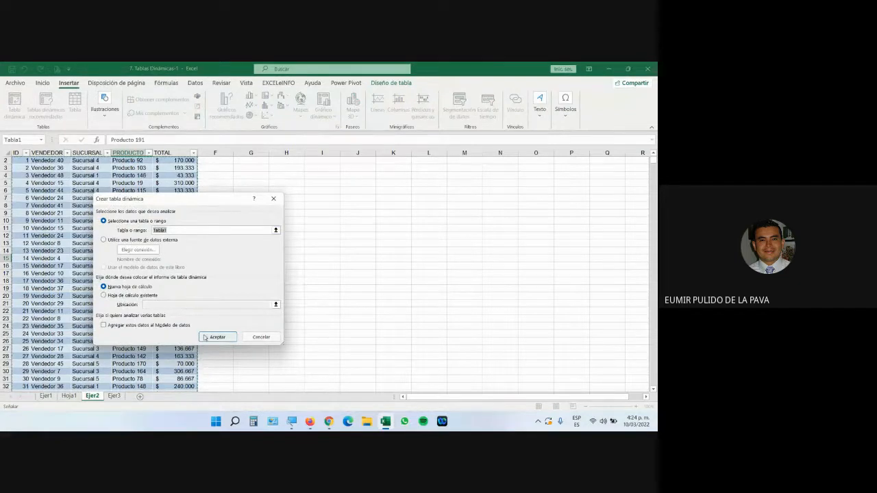
pyautogui.click(218, 337)
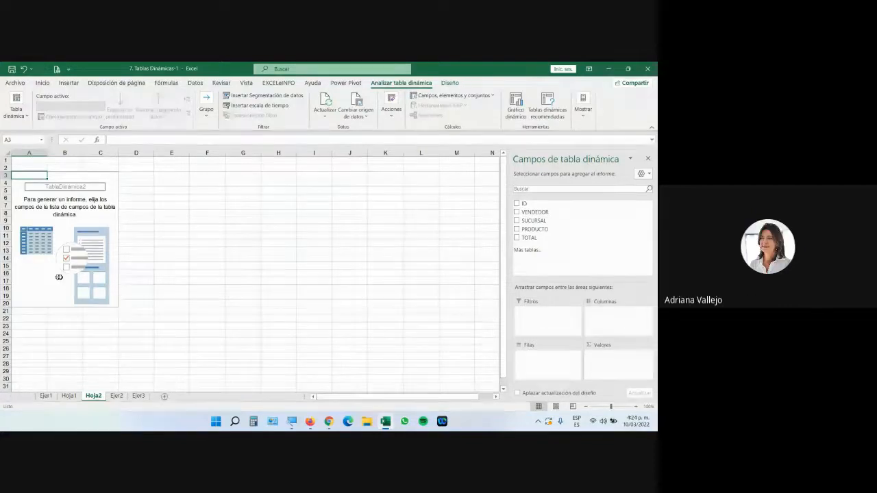
# Delete the Hoja2 worksheet that holds the second empty pivot table.
pyautogui.rightClick(92, 397)
pyautogui.click(133, 284)
pyautogui.click(310, 264)
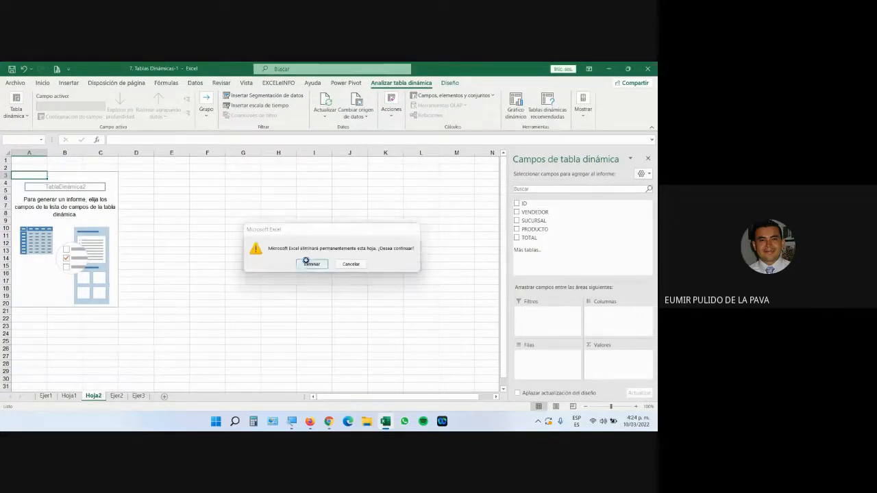
# In the Hoja1 pivot table, place PRODUCTO in the rows and TOTAL in the values.
pyautogui.click(69, 396)
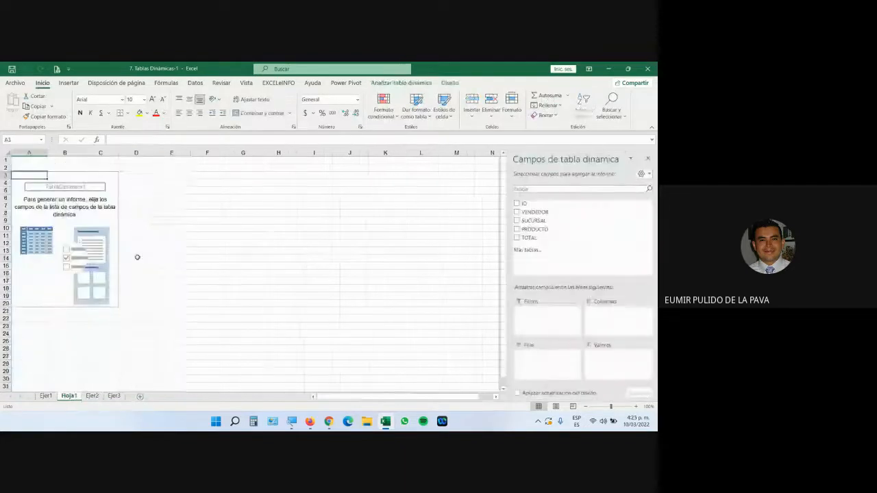
pyautogui.moveTo(534, 232); pyautogui.dragTo(552, 353)
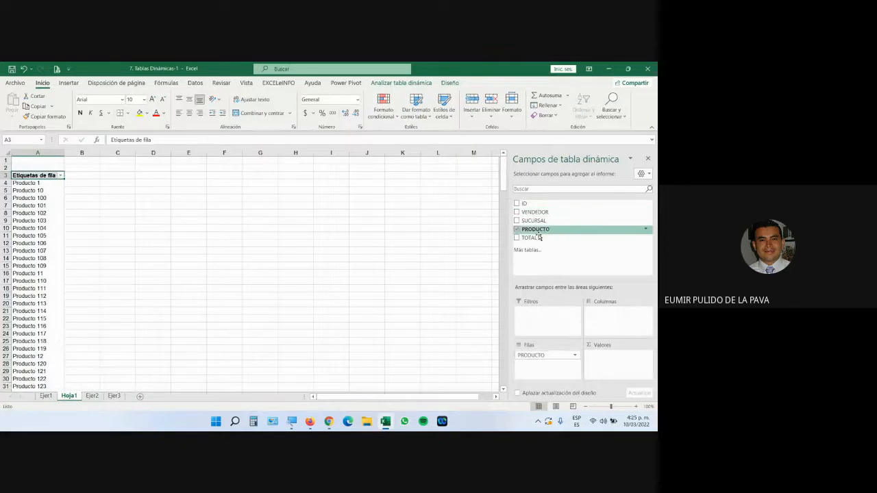
pyautogui.moveTo(533, 238); pyautogui.dragTo(599, 351)
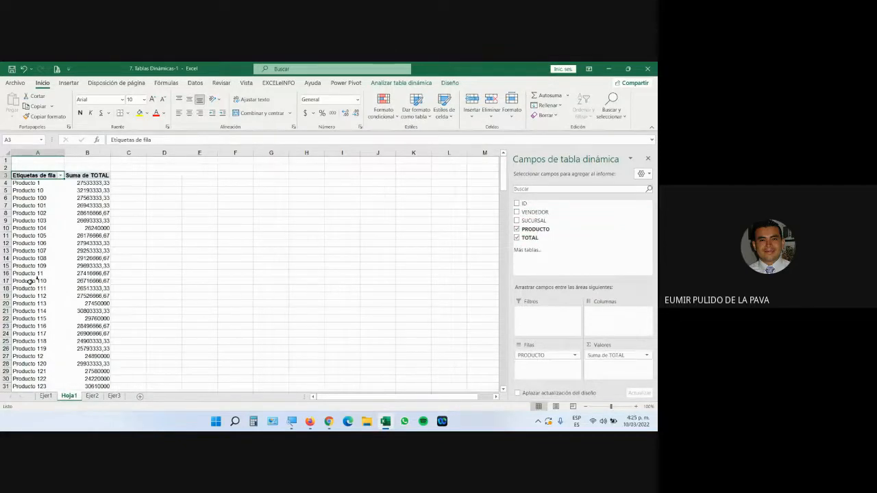
# Set the screen magnifier to 200%, read the IVA calculated field instruction in the Firefox document and switch back to Excel.
pyautogui.click(292, 422)
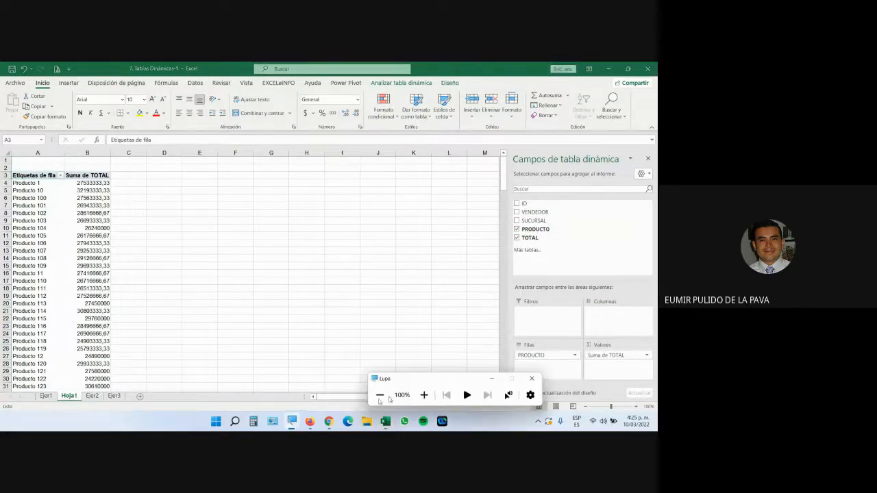
pyautogui.click(424, 395)
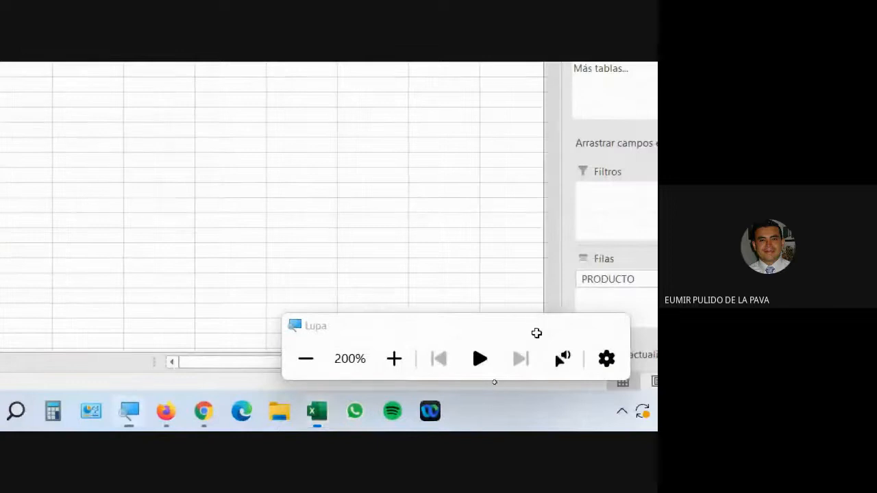
pyautogui.moveTo(166, 423)
pyautogui.click(218, 362)
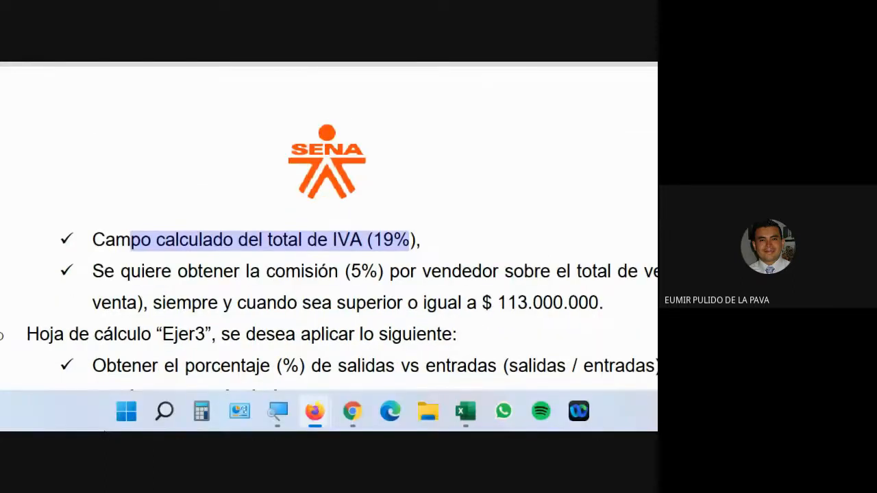
pyautogui.click(466, 412)
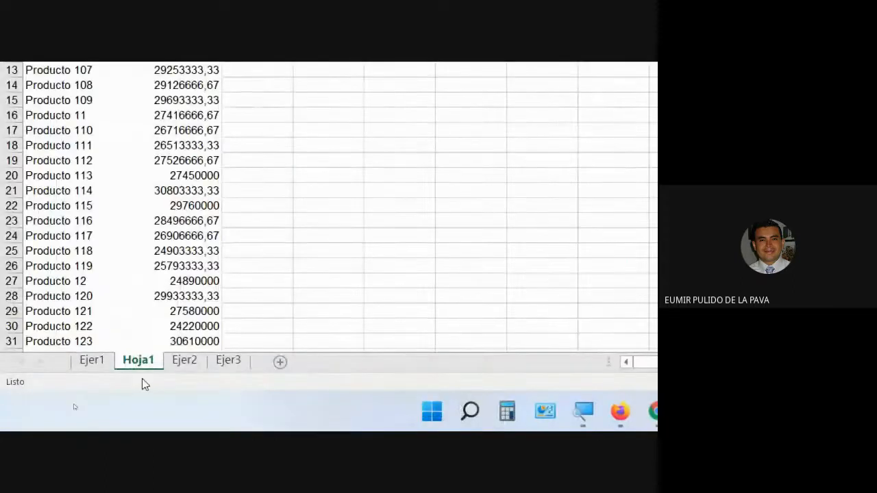
# Compare the source columns on Ejer2 with the pivot table and its field list on Hoja1.
pyautogui.click(184, 363)
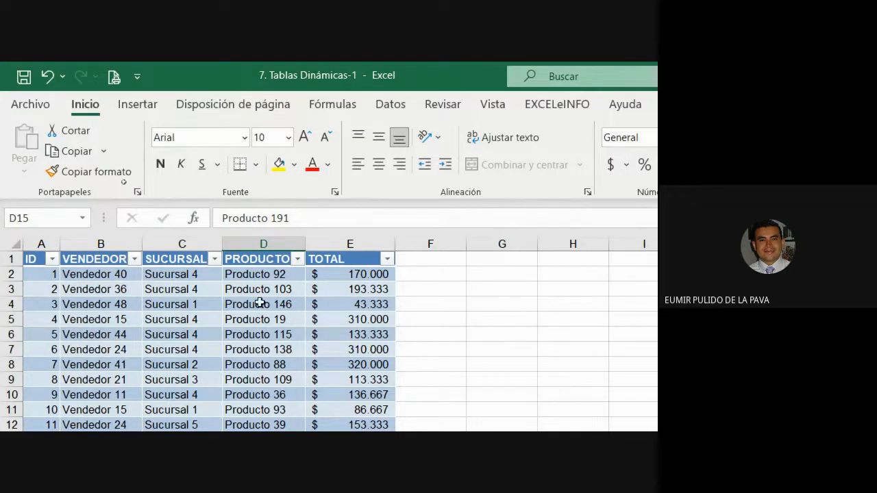
pyautogui.moveTo(30, 259); pyautogui.dragTo(368, 412)
pyautogui.click(337, 351)
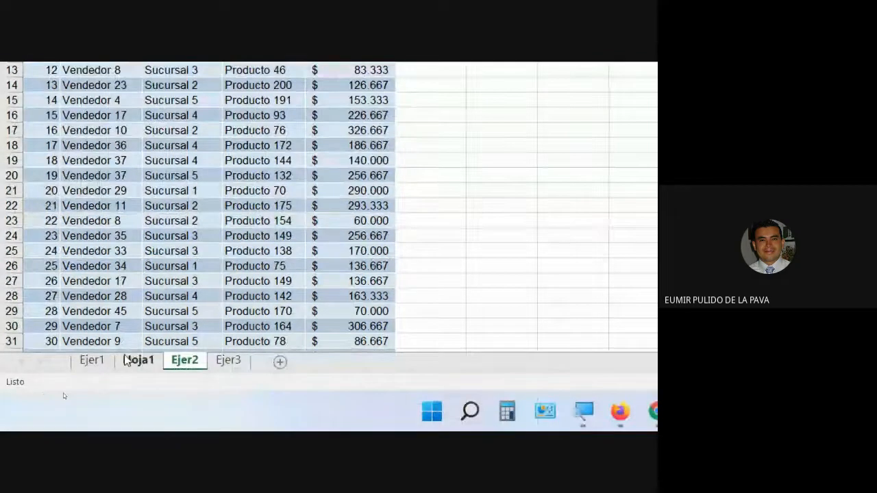
pyautogui.click(137, 360)
pyautogui.click(132, 227)
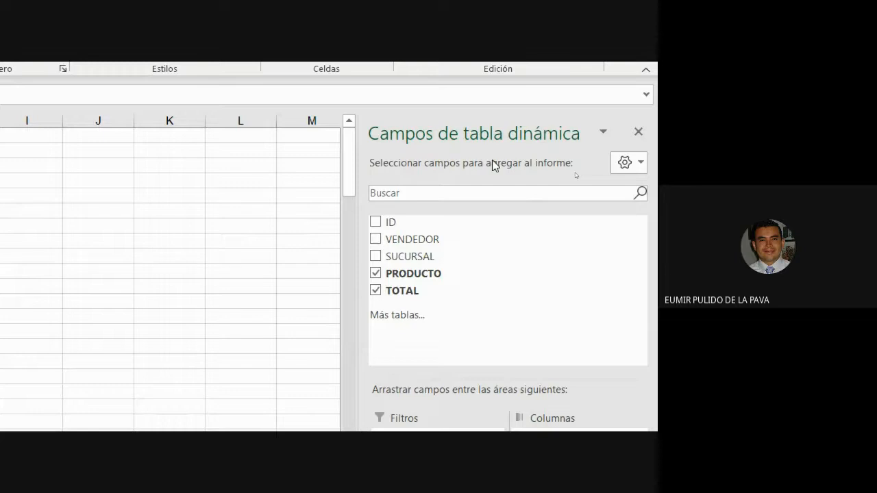
pyautogui.click(186, 362)
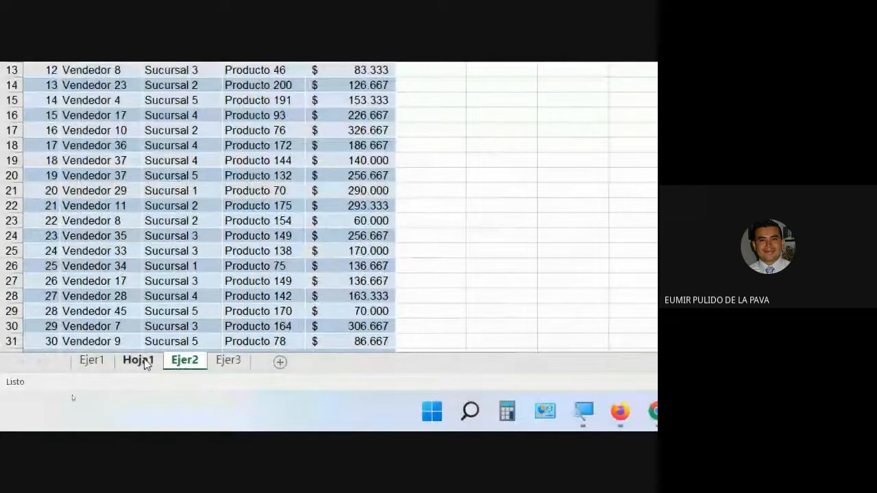
pyautogui.click(137, 361)
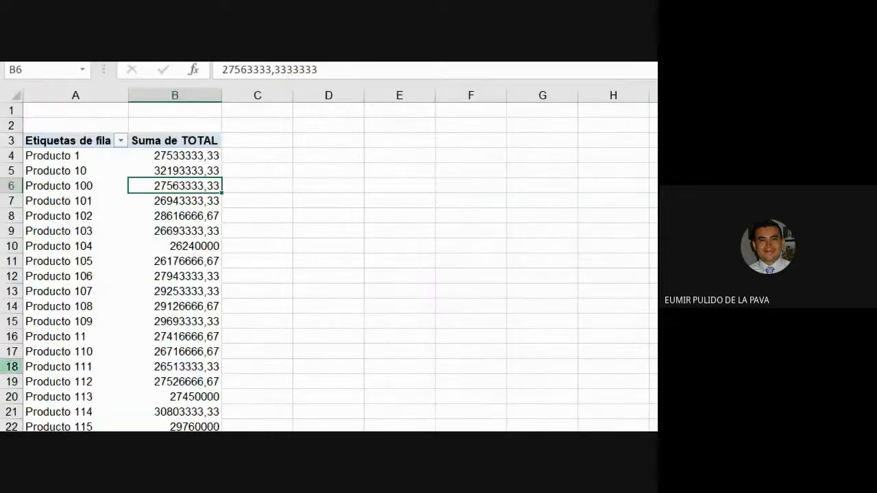
pyautogui.click(138, 233)
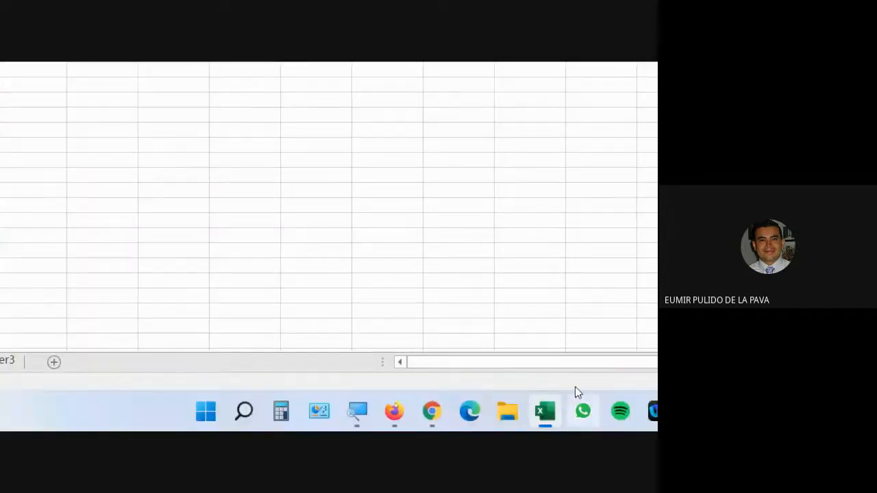
# Look at the Google Meet call in Chrome and switch back to the Excel workbook.
pyautogui.moveTo(430, 406)
pyautogui.click(383, 350)
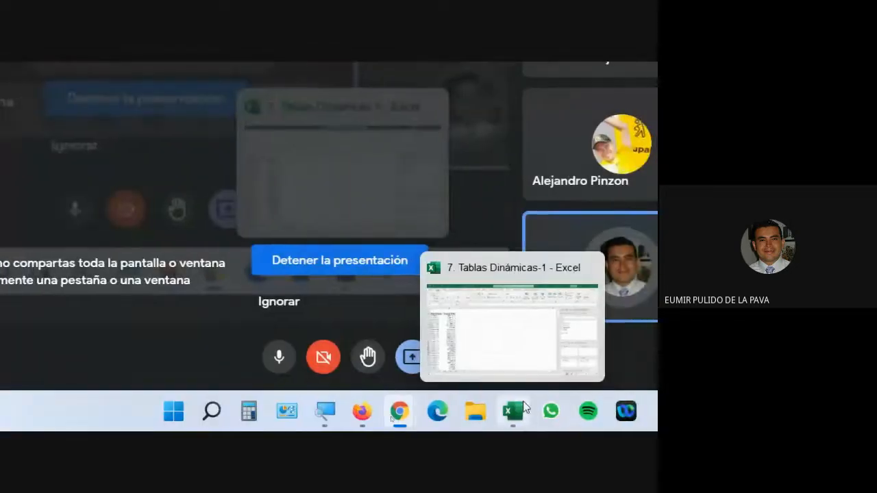
pyautogui.click(511, 410)
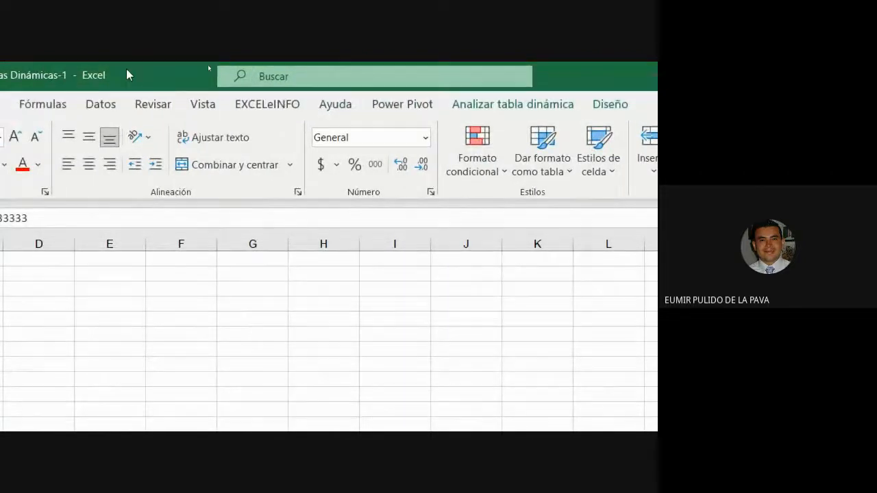
# Start a new calculated field for the Hoja1 pivot table and name it IVA.
pyautogui.click(503, 104)
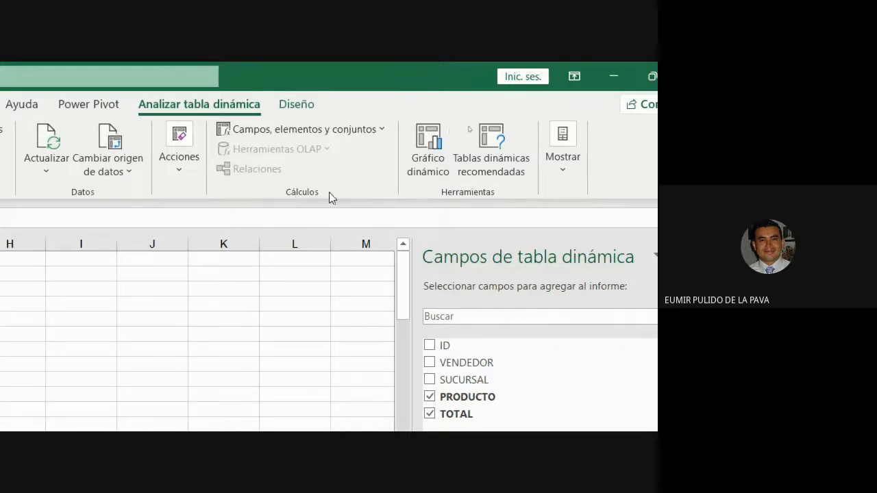
pyautogui.click(379, 130)
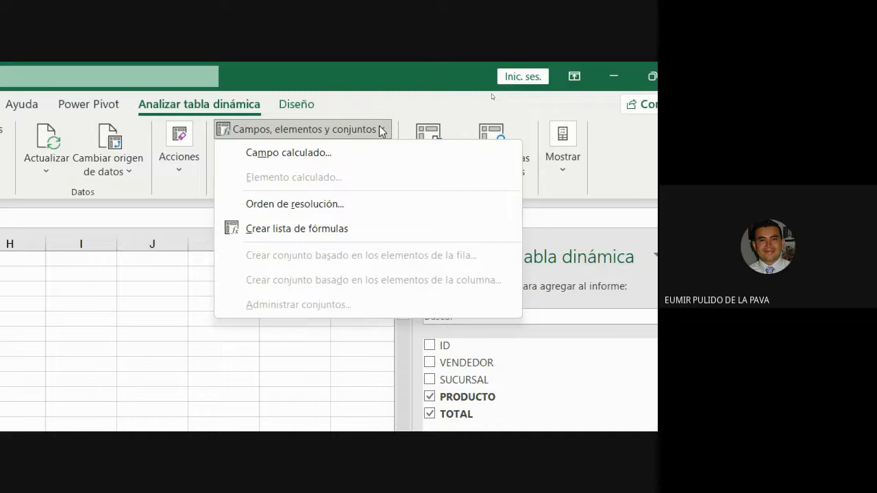
pyautogui.click(359, 154)
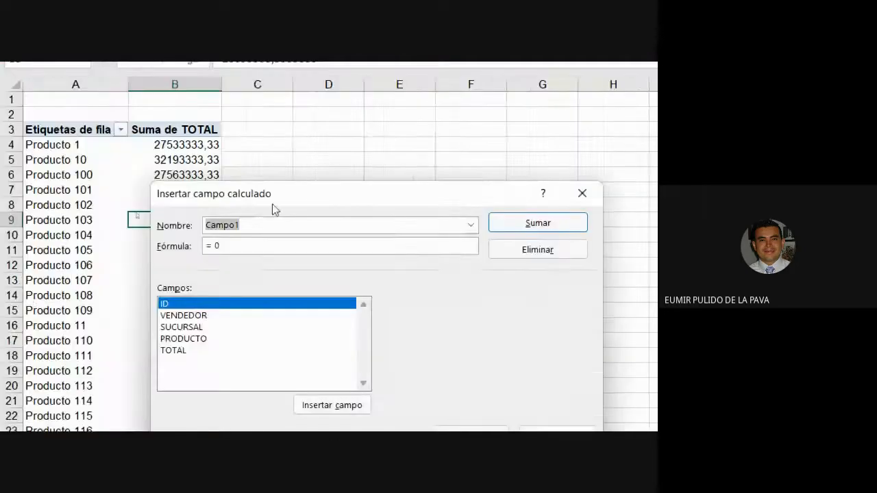
pyautogui.moveTo(272, 204); pyautogui.dragTo(372, 140)
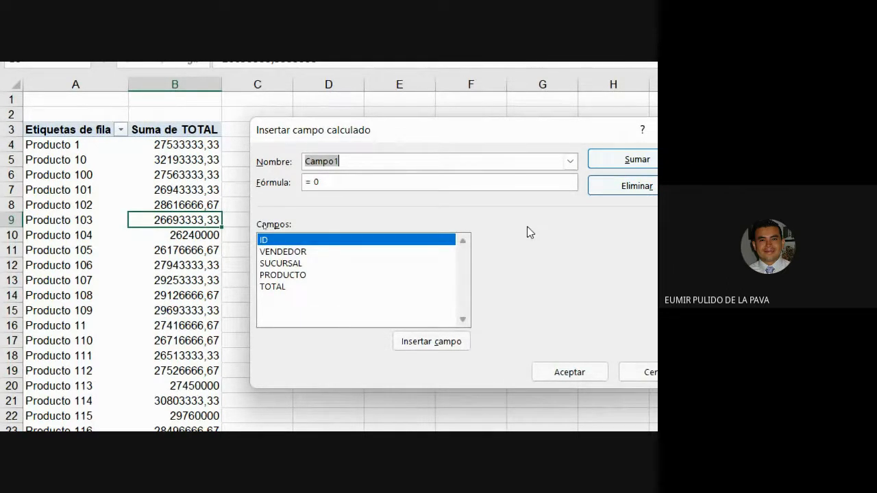
pyautogui.click(376, 161)
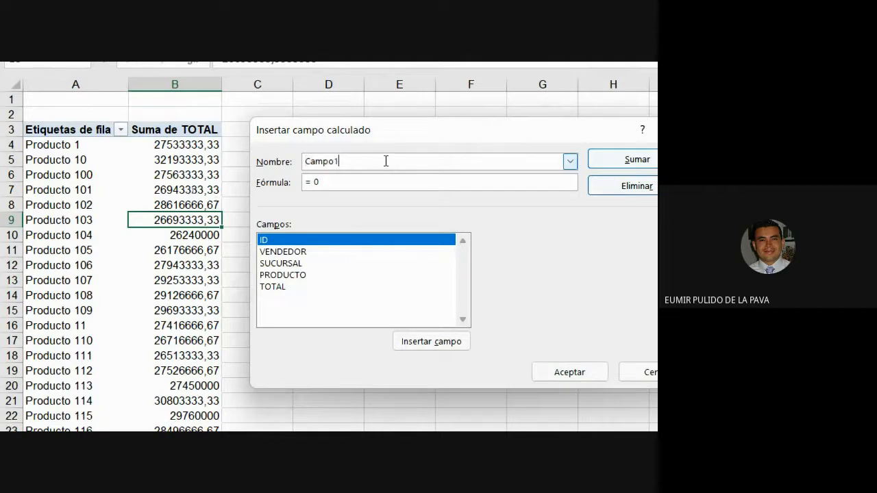
pyautogui.doubleClick(384, 161)
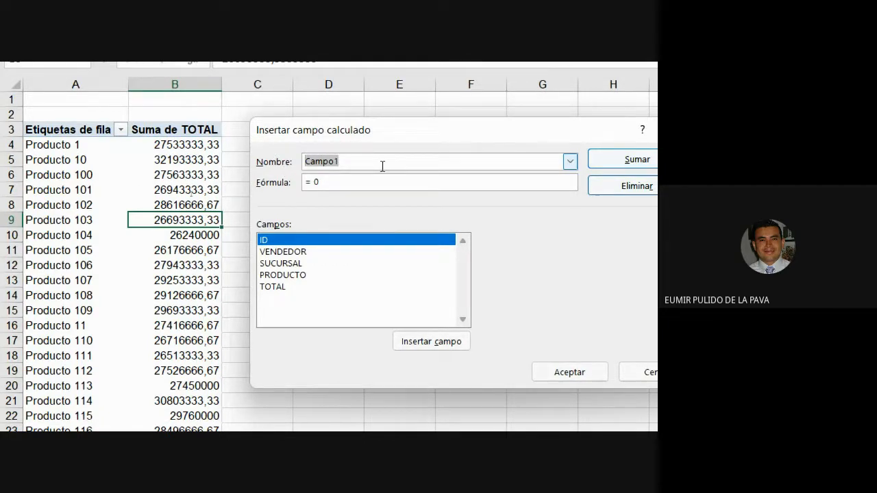
pyautogui.write('IVA')
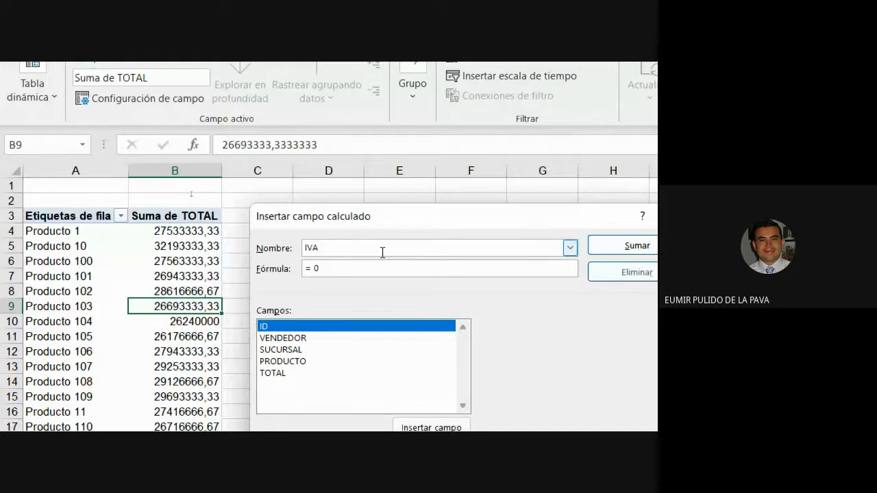
# Define the IVA calculated field with the formula =TOTAL*19% and add it to the pivot table.
pyautogui.press('Tab')
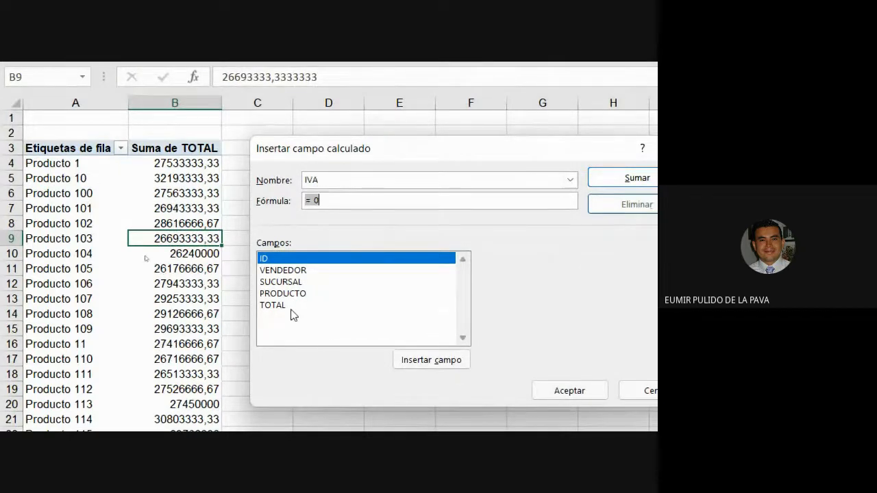
pyautogui.moveTo(310, 199); pyautogui.dragTo(333, 203)
pyautogui.press('BackSpace')
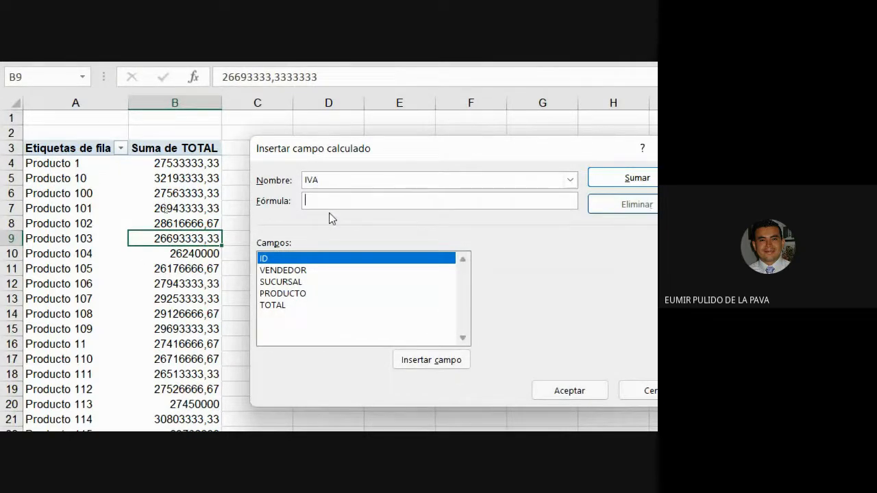
pyautogui.doubleClick(274, 305)
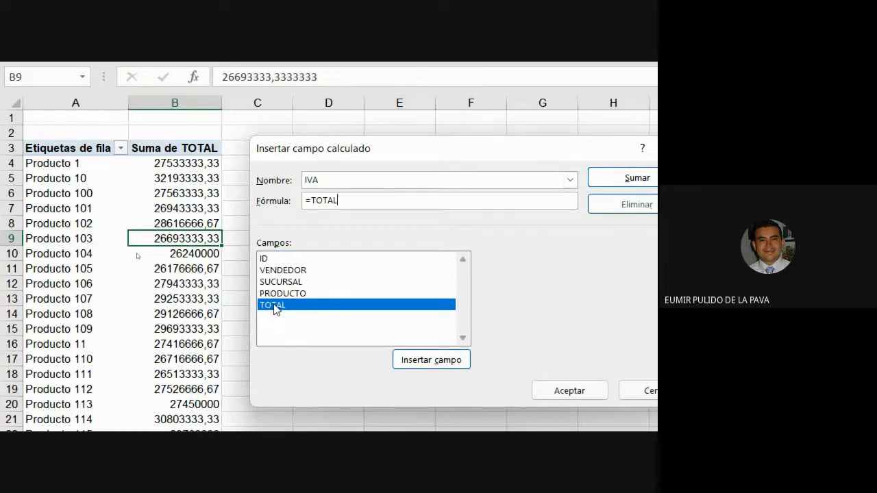
pyautogui.write('*19%')
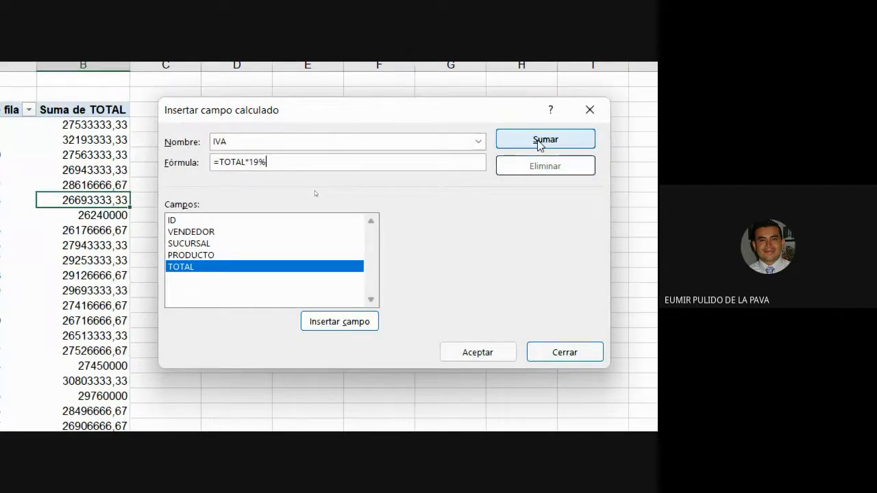
pyautogui.click(565, 141)
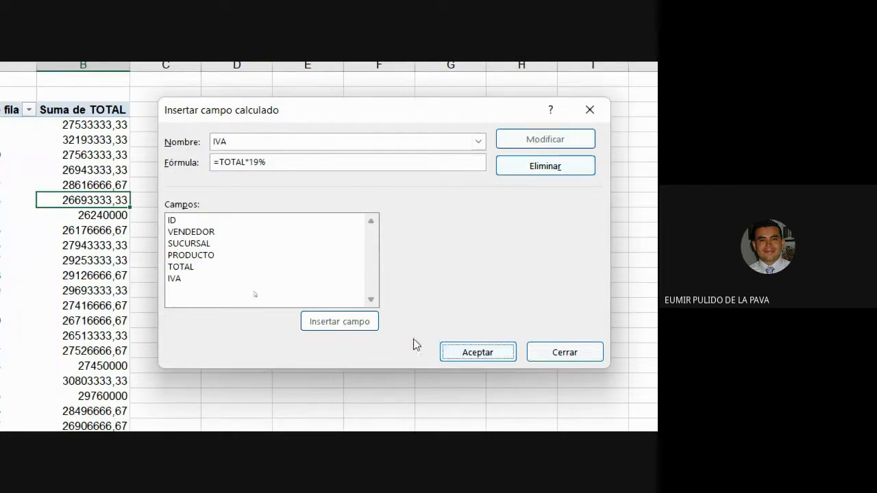
pyautogui.click(466, 357)
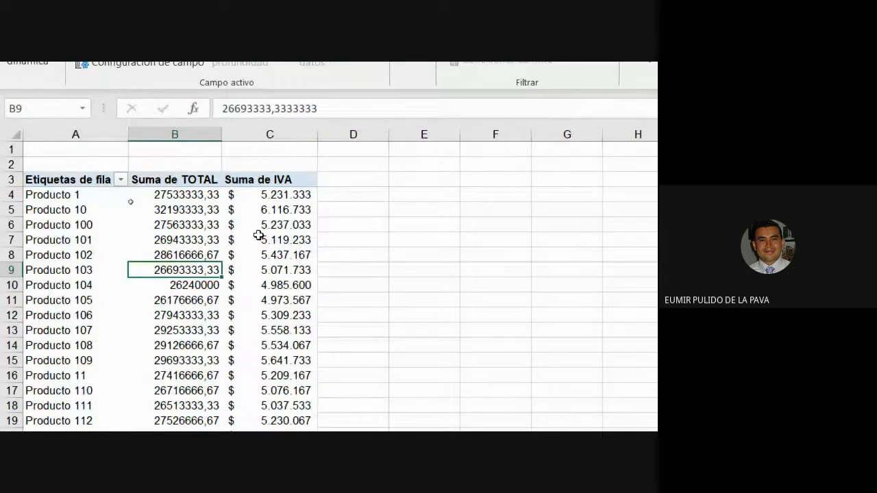
# Check the calculated IVA amounts for the first few products in the pivot table.
pyautogui.click(266, 195)
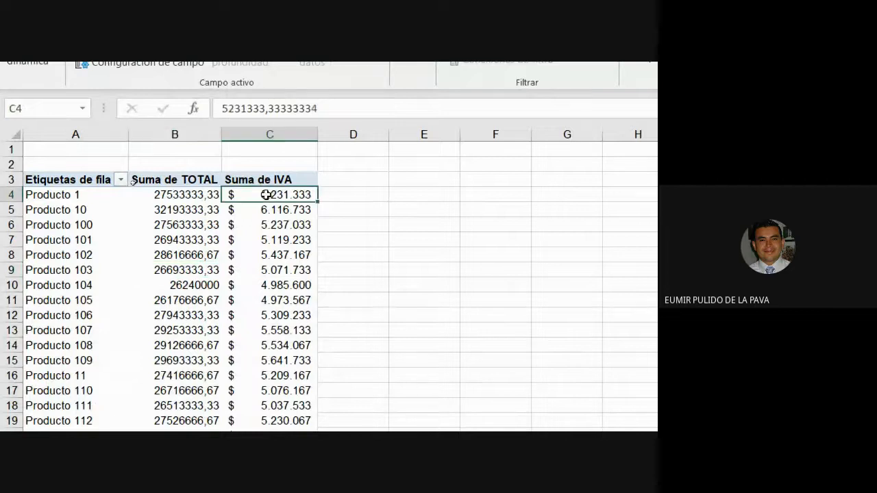
pyautogui.click(254, 209)
pyautogui.click(255, 225)
pyautogui.click(255, 240)
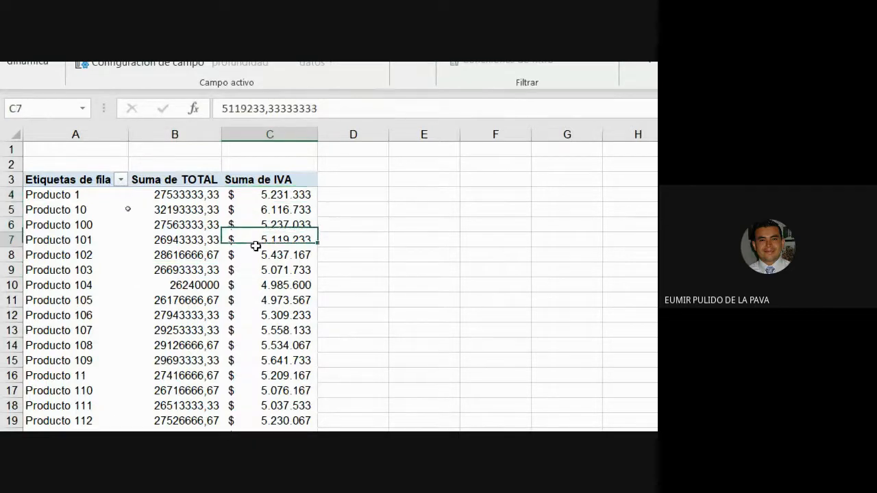
pyautogui.click(260, 255)
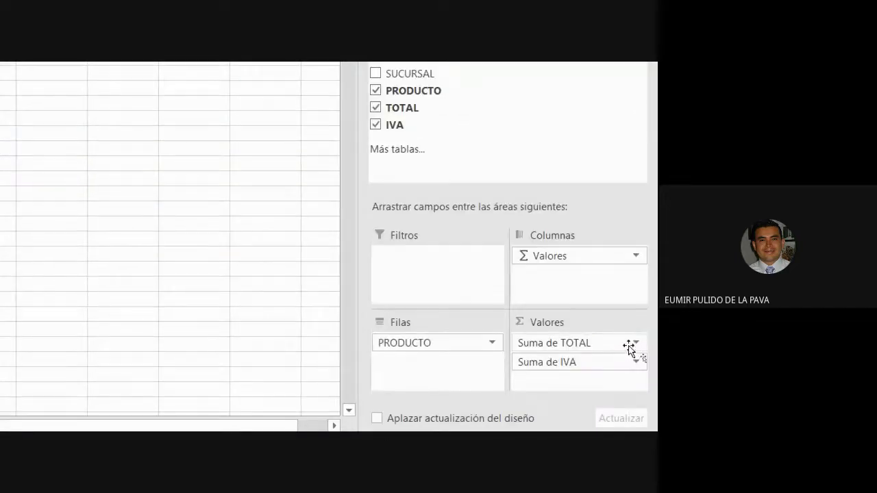
# Format the Suma de TOTAL value field as Contabilidad with the $ symbol and 2 decimal places.
pyautogui.click(635, 344)
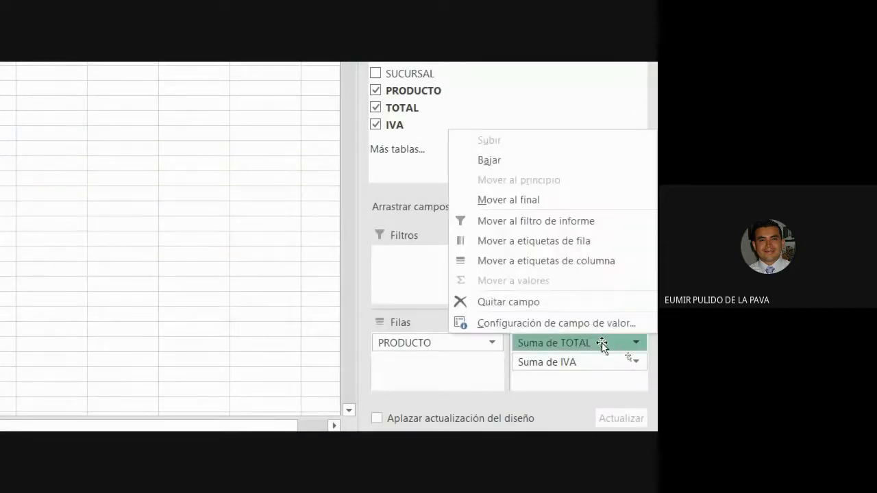
pyautogui.click(546, 323)
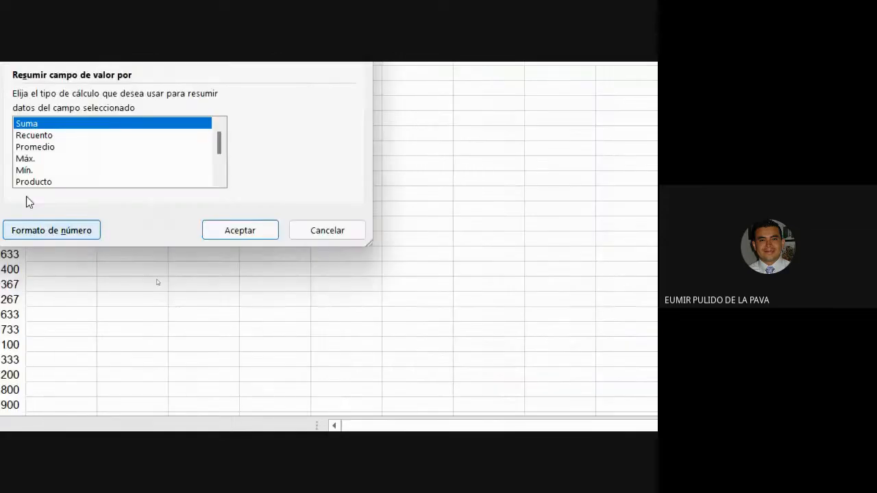
pyautogui.click(219, 310)
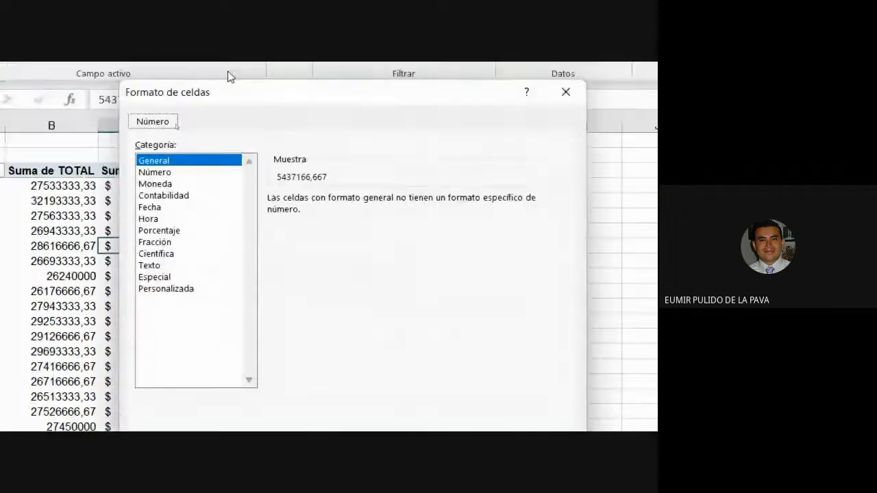
pyautogui.click(182, 206)
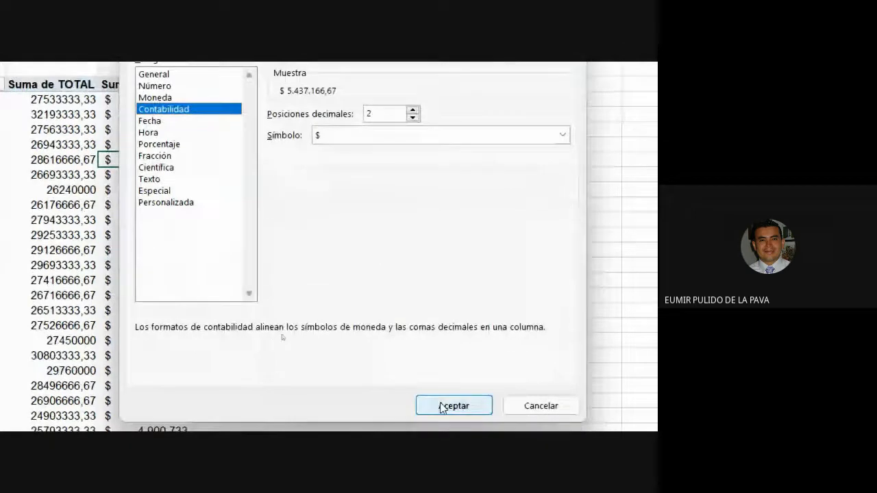
pyautogui.click(447, 407)
pyautogui.click(407, 331)
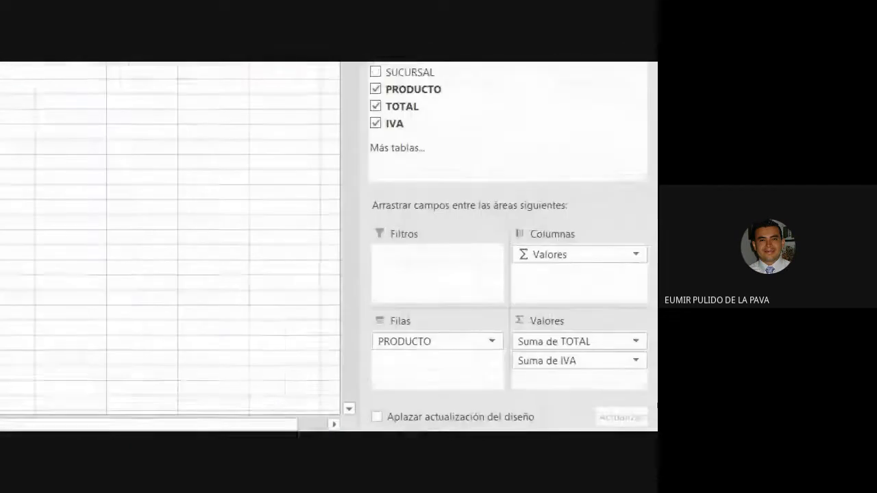
# Rename the pivot value fields Suma de TOTAL as TOTAL VTAS and Suma de IVA as TOTAL IVA.
pyautogui.click(632, 329)
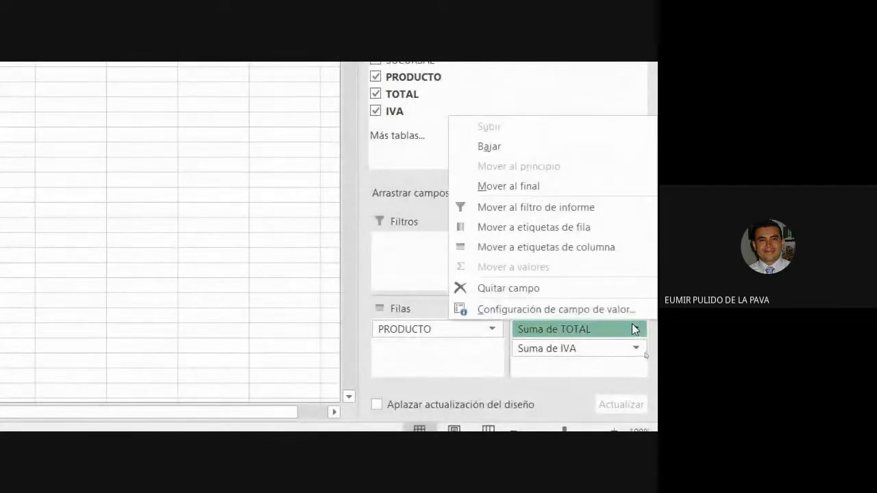
pyautogui.click(564, 311)
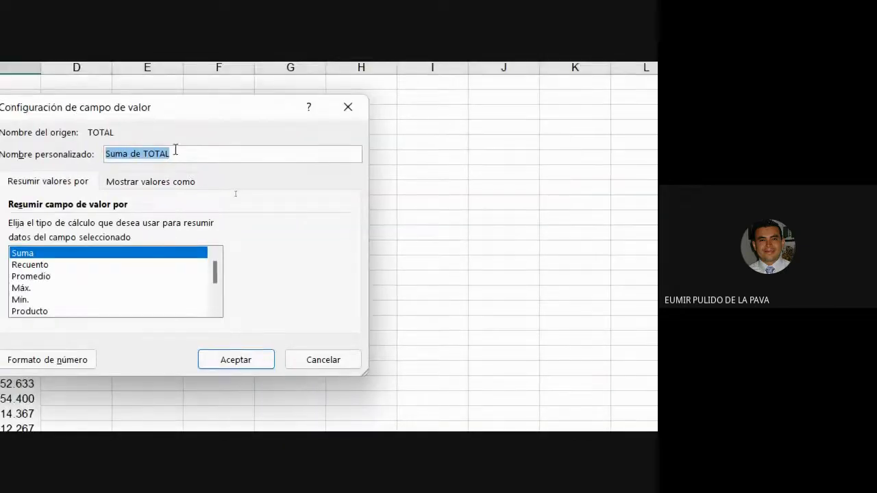
pyautogui.write('TOTAL VTAS')
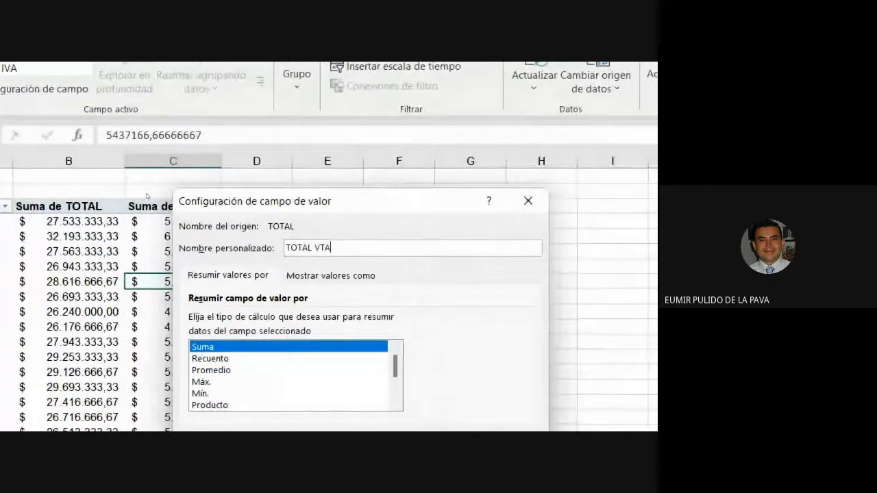
pyautogui.press('Return')
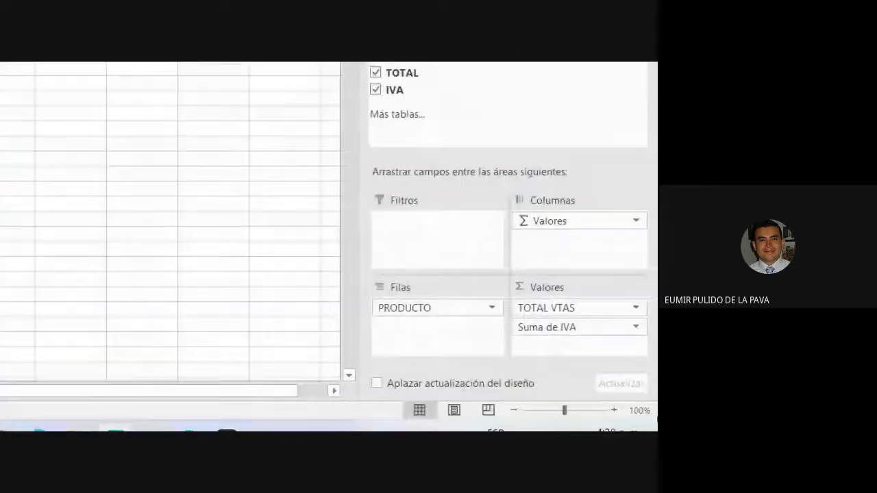
pyautogui.click(636, 327)
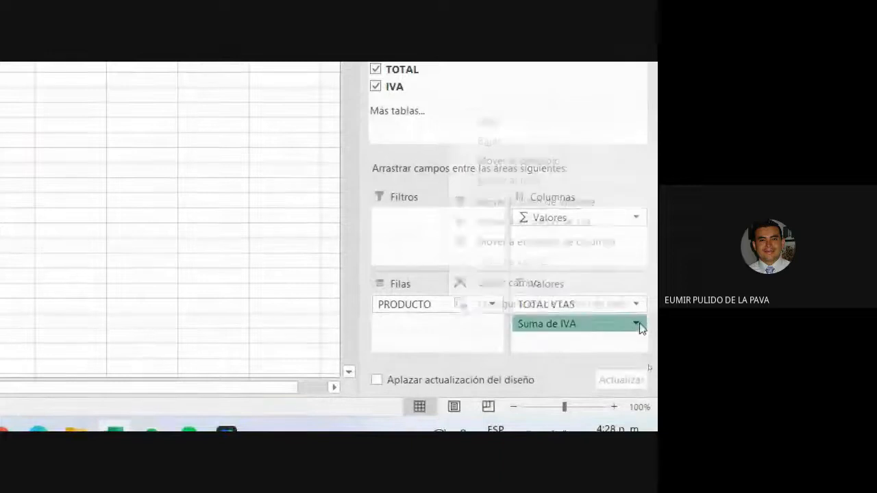
pyautogui.click(574, 312)
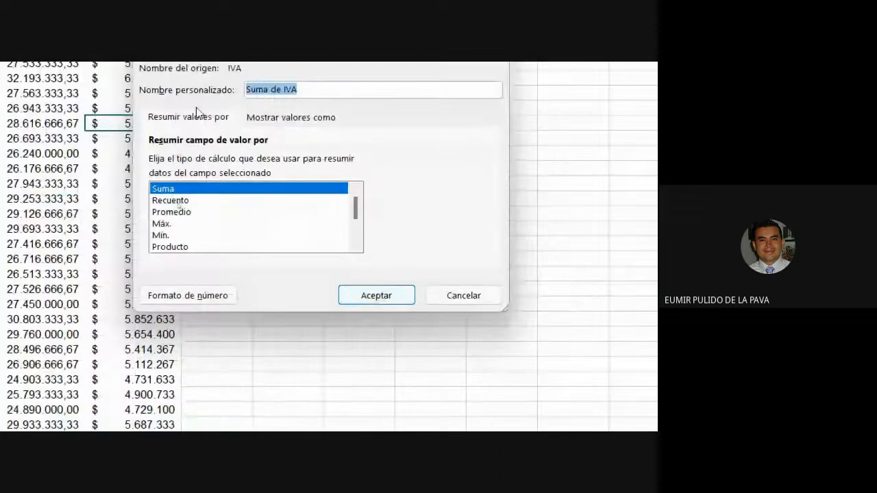
pyautogui.write('TOTAL IVA')
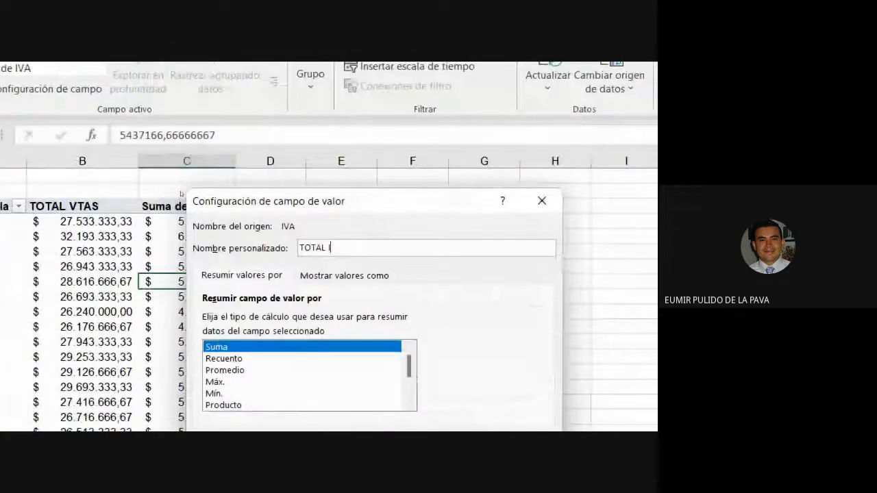
pyautogui.press('Return')
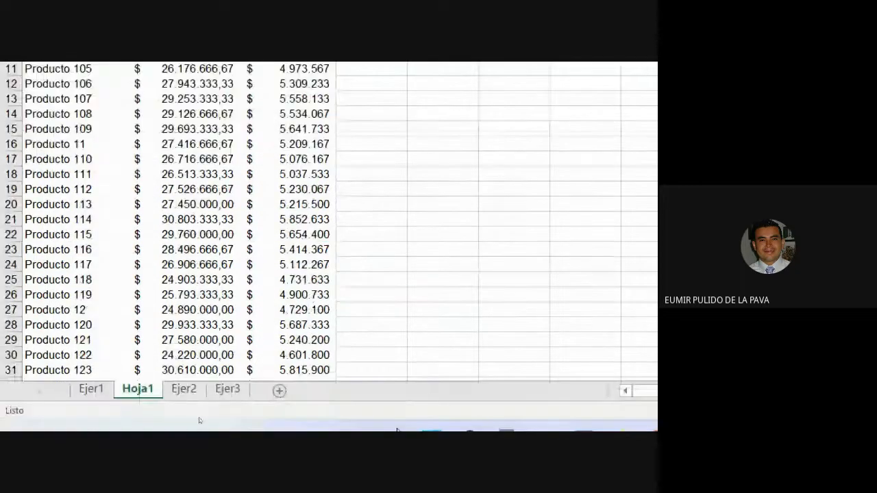
# Review the source table on Ejer2 and return to the pivot table on Hoja1.
pyautogui.click(195, 362)
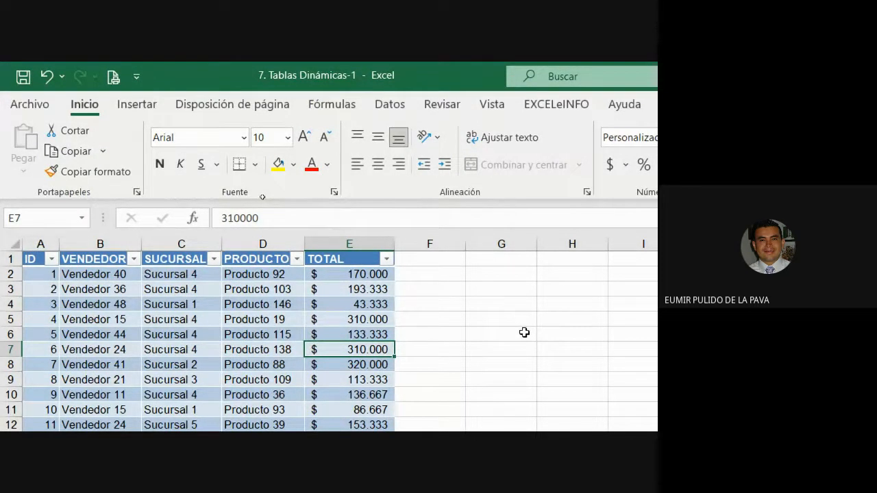
pyautogui.hotkey('ctrl', 'shift', 'F1')
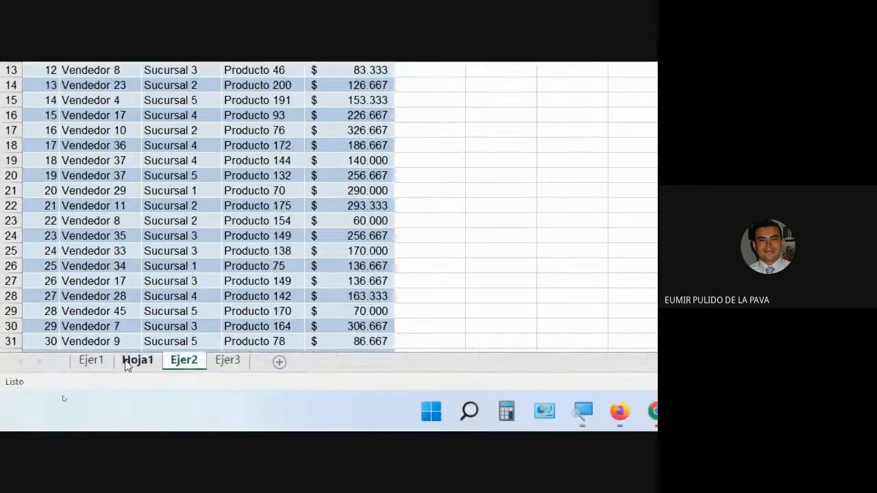
pyautogui.click(129, 364)
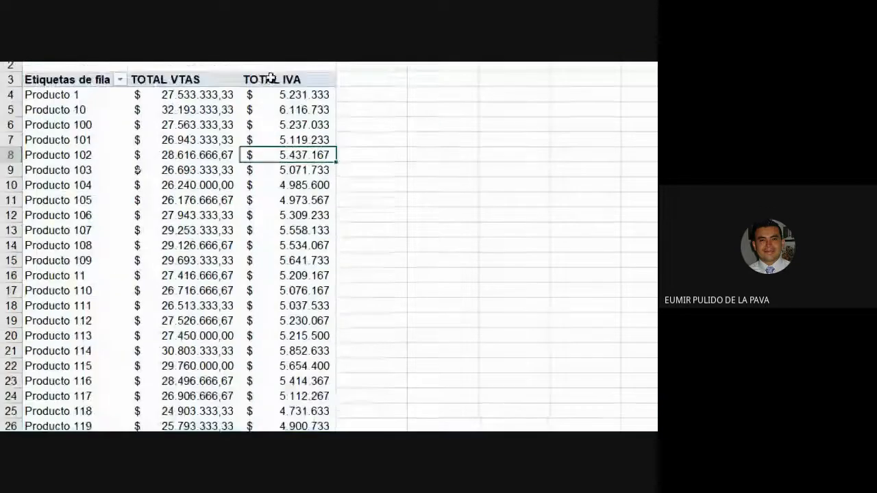
pyautogui.moveTo(281, 233)
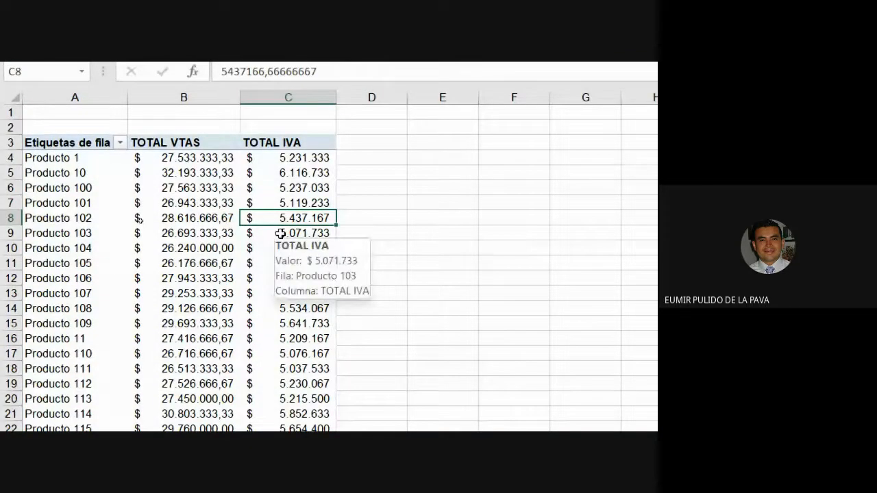
# Apply the orange pivot table style from the first row of the medium styles to the Hoja1 pivot table.
pyautogui.hotkey('ctrl', 'shift', 'F1')
pyautogui.click(322, 104)
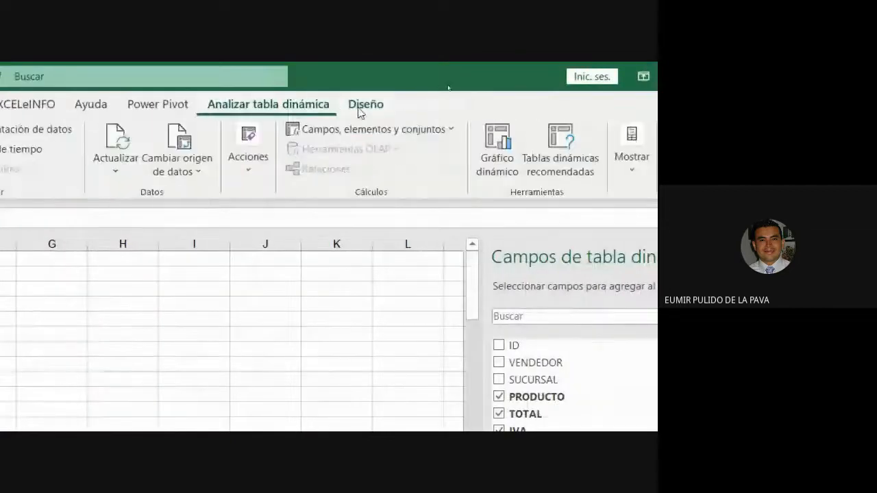
pyautogui.click(361, 104)
pyautogui.click(384, 173)
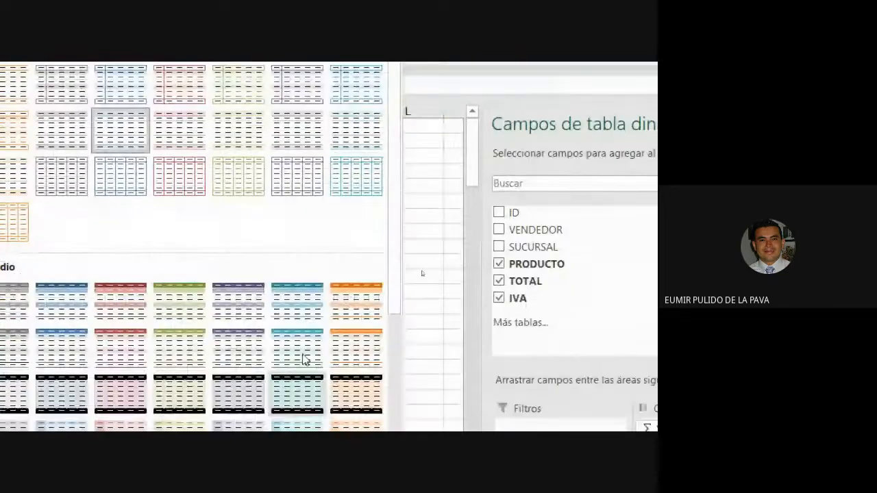
pyautogui.click(367, 292)
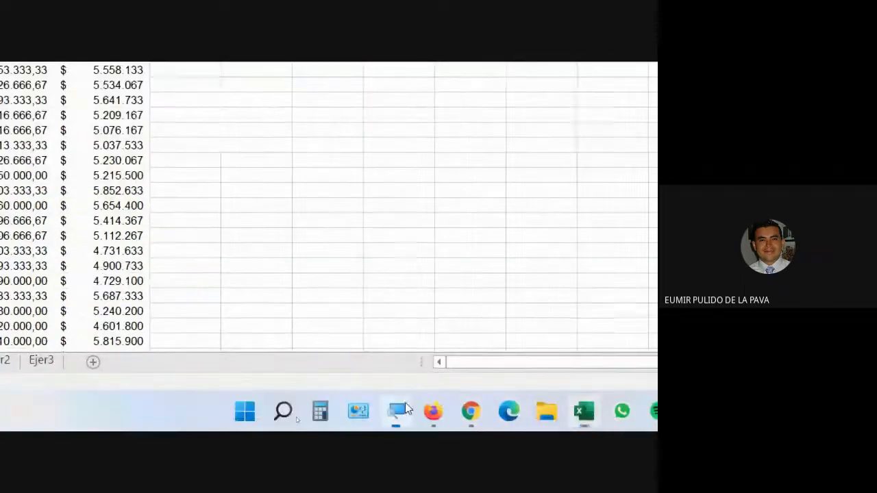
# Reset the screen magnifier to 100% and minimize its window.
pyautogui.click(398, 410)
pyautogui.click(572, 361)
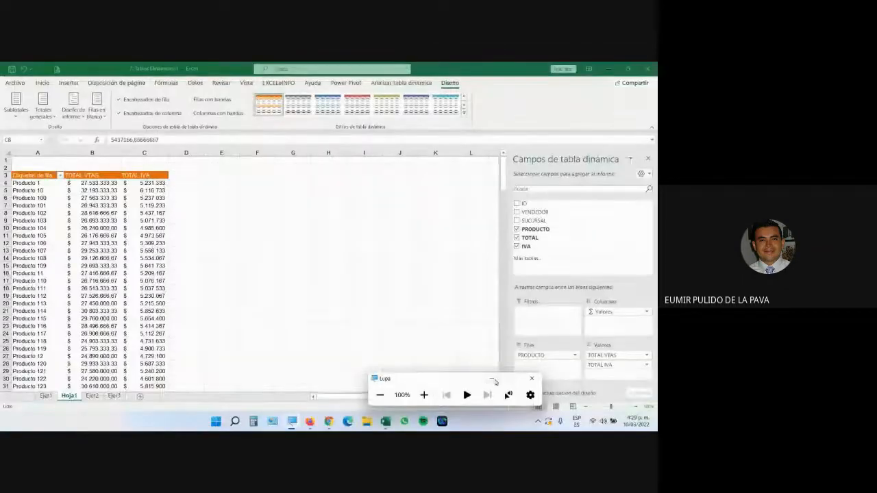
pyautogui.click(492, 378)
# Read the call messages in the Google Meet window in Chrome, close the Windows Update settings and switch back to Excel.
pyautogui.moveTo(329, 419)
pyautogui.click(305, 386)
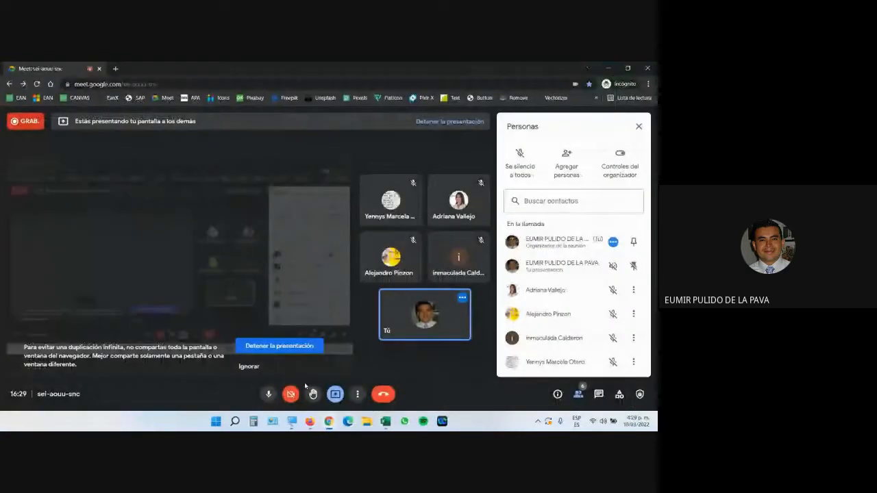
pyautogui.click(596, 396)
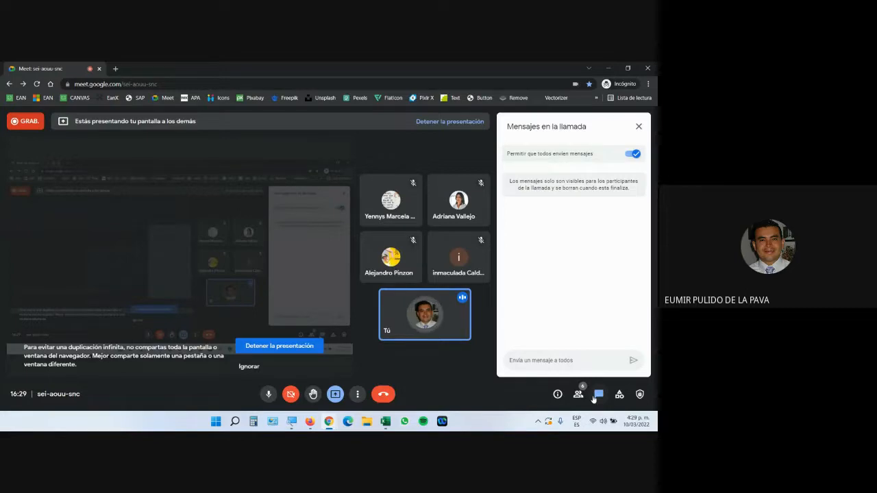
pyautogui.click(549, 422)
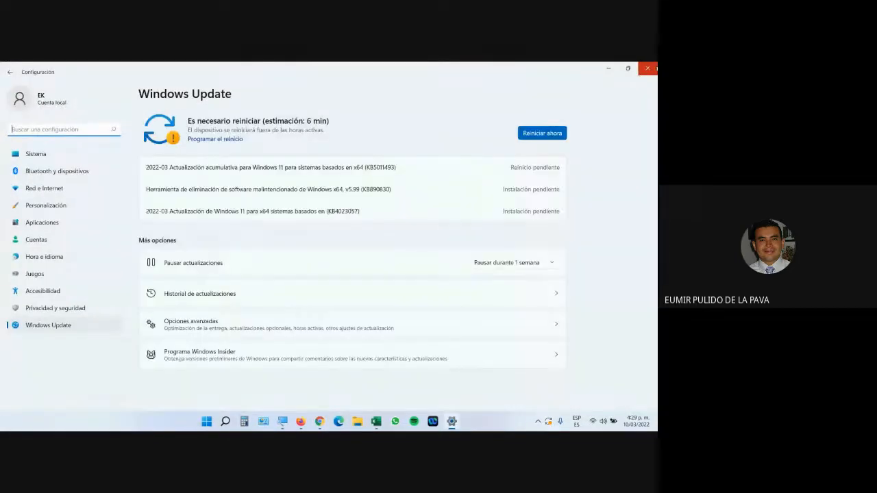
pyautogui.click(647, 68)
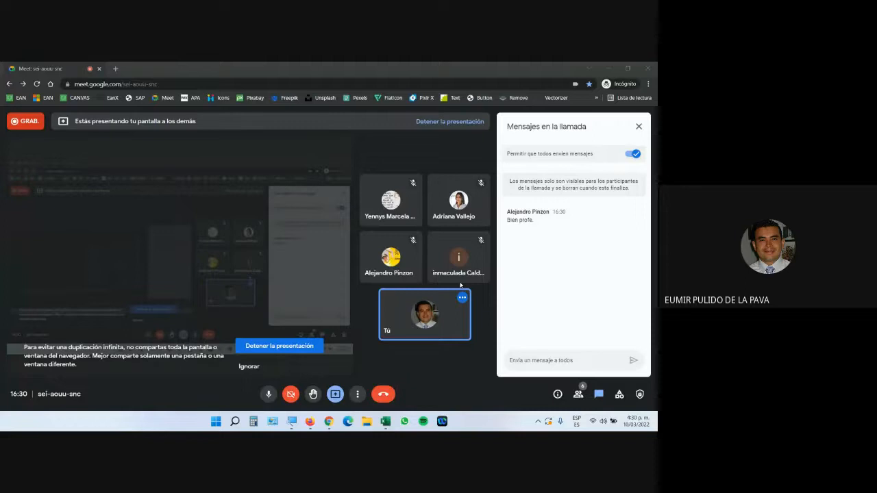
pyautogui.click(386, 421)
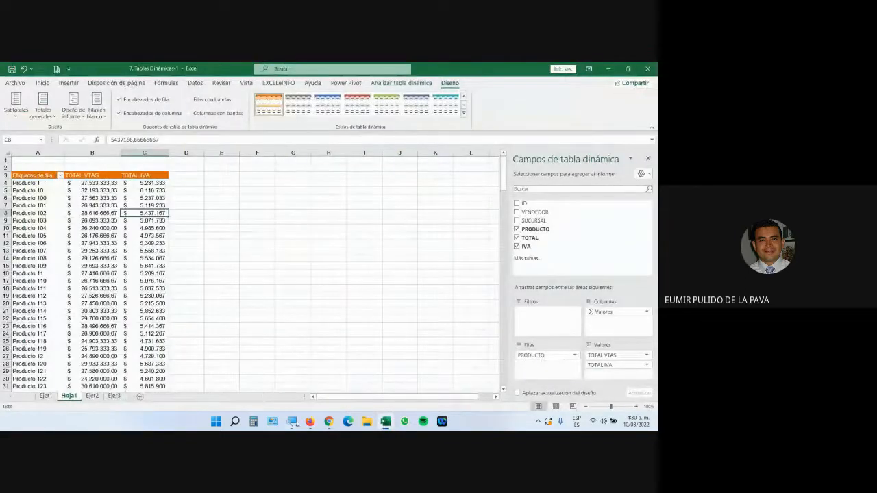
# Switch to the PDF guide in Firefox, enlarge it to 200% and read the Ejer2 requirement on the 5% vendor commission.
pyautogui.moveTo(310, 421)
pyautogui.click(352, 384)
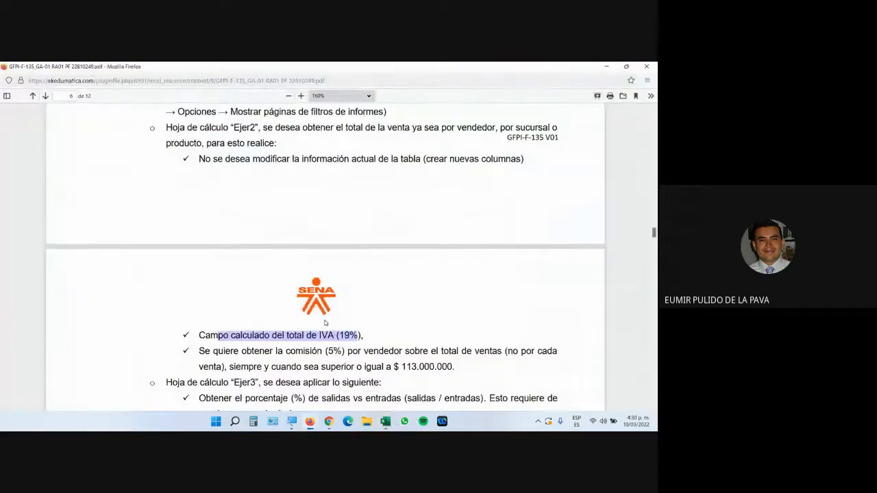
pyautogui.scroll(-3, 325, 322)
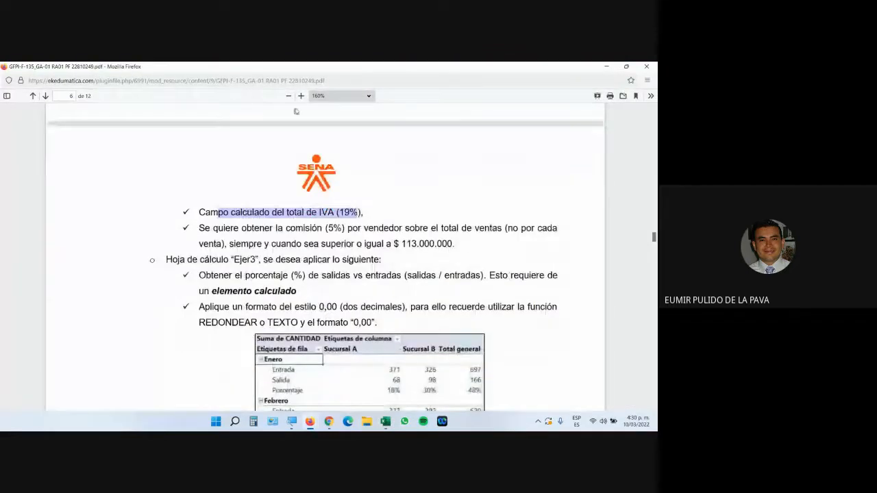
pyautogui.click(301, 96)
pyautogui.click(300, 96)
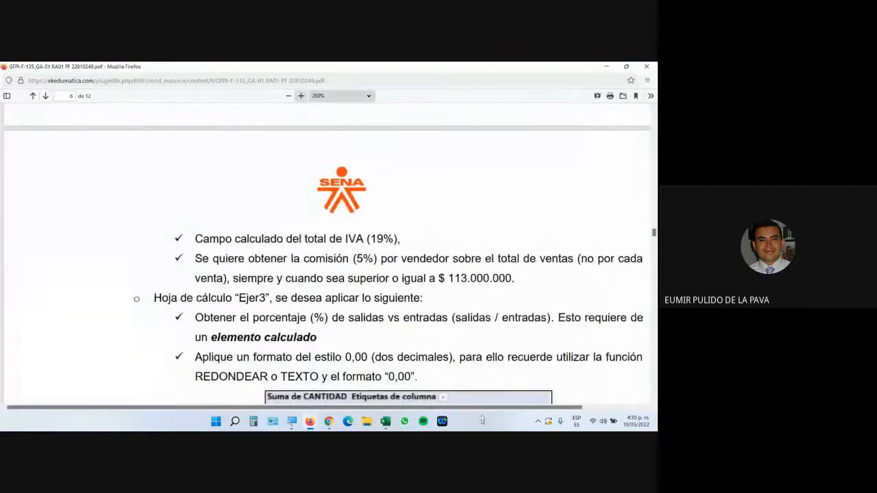
pyautogui.moveTo(506, 408); pyautogui.dragTo(535, 408)
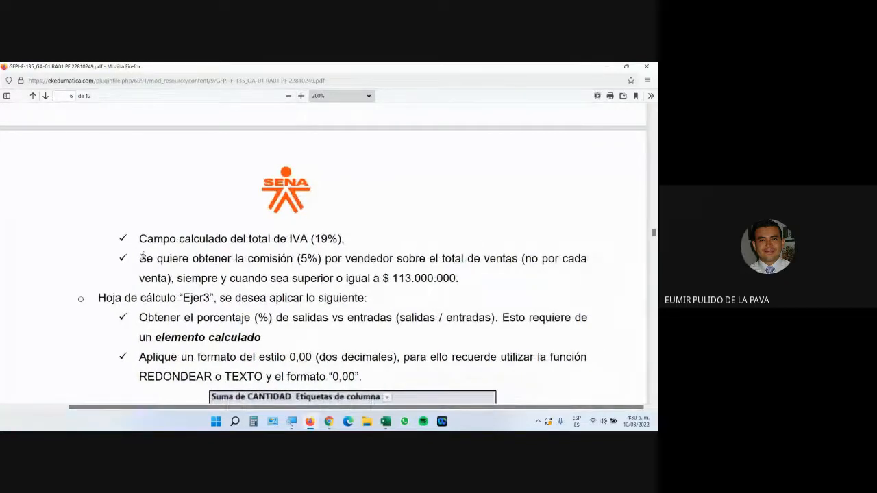
pyautogui.moveTo(144, 257); pyautogui.dragTo(516, 261)
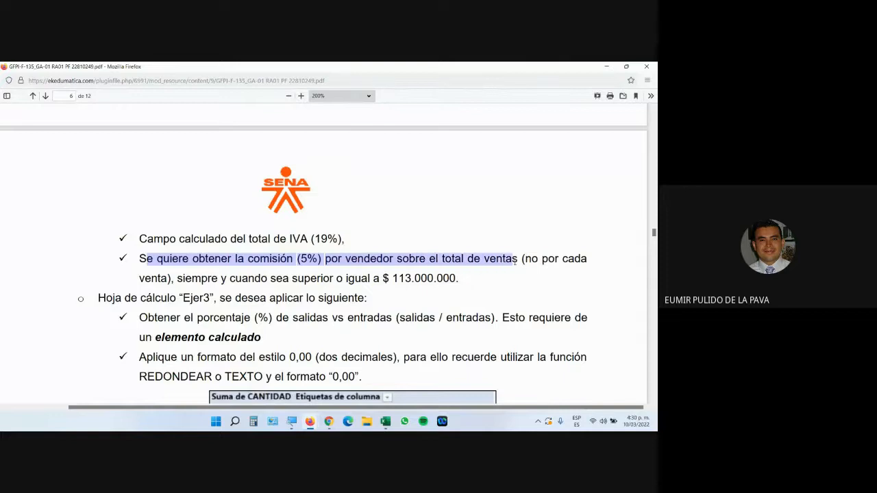
pyautogui.moveTo(516, 261); pyautogui.dragTo(452, 278)
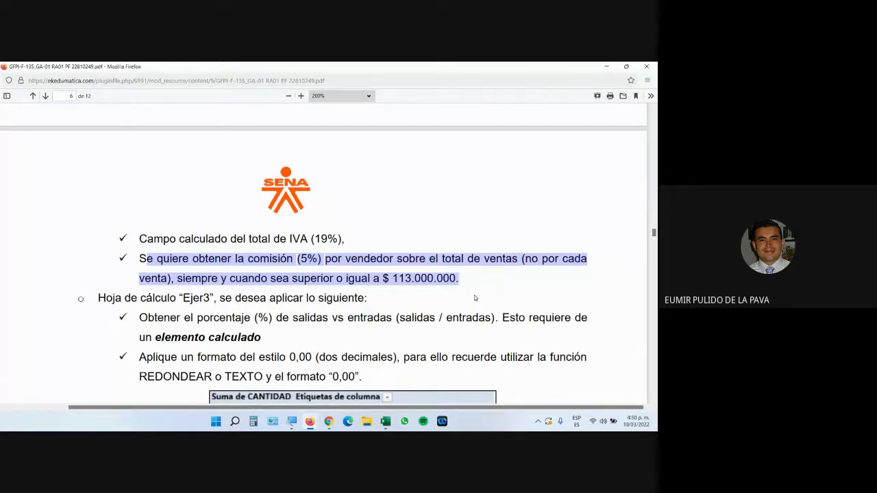
# Switch back to Excel and insert a pivot table on a new sheet from the sales table on Ejer2.
pyautogui.click(388, 424)
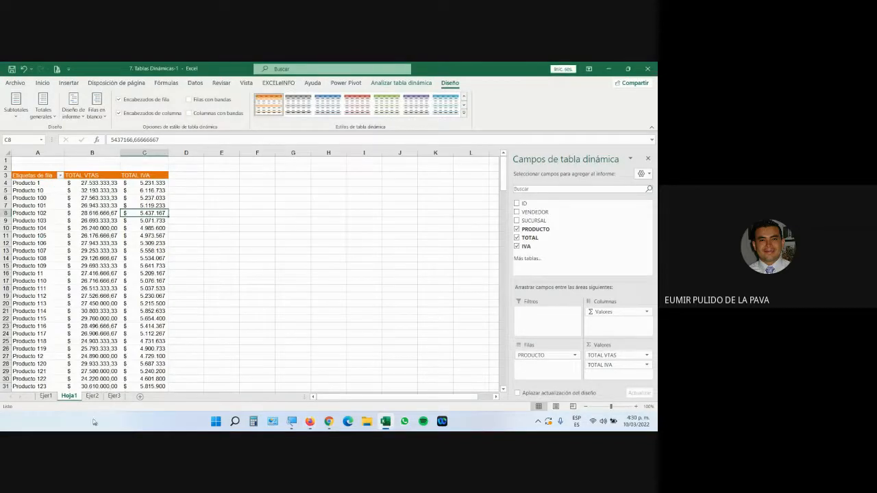
pyautogui.click(92, 397)
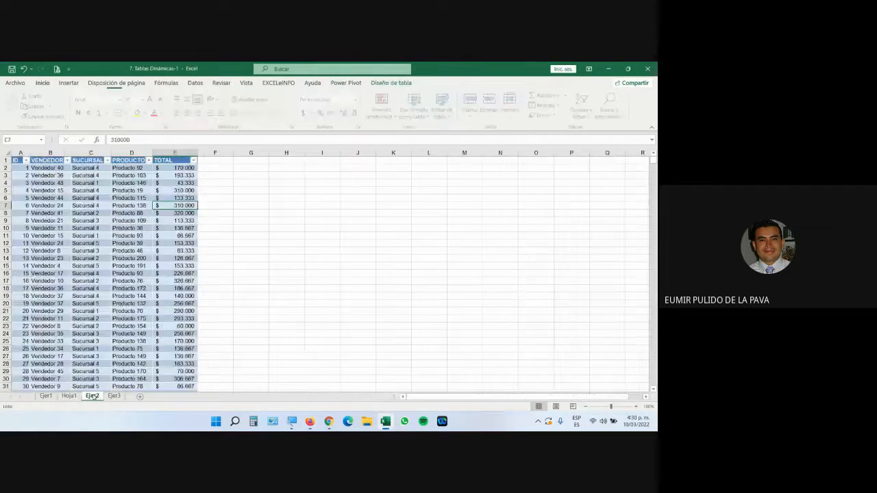
pyautogui.click(126, 168)
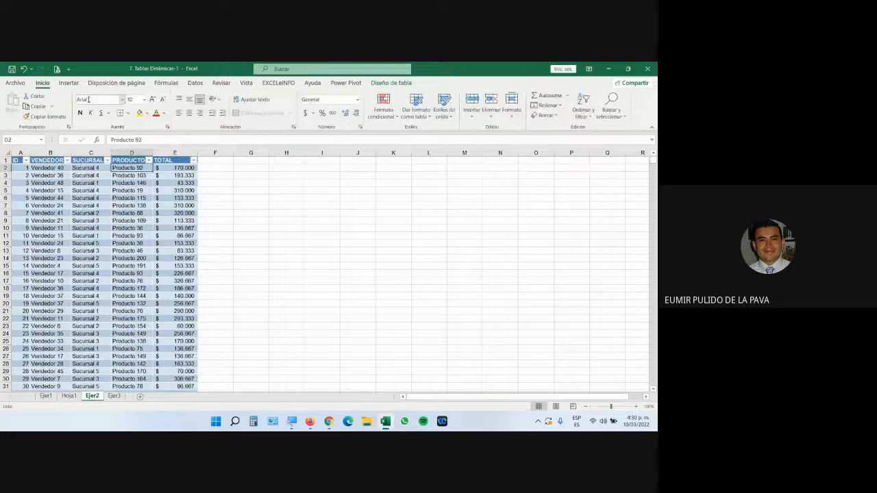
pyautogui.click(69, 83)
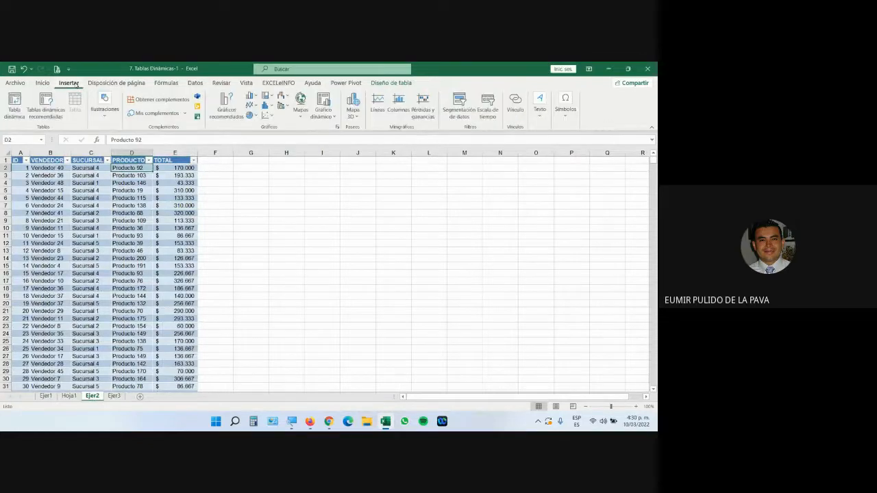
pyautogui.click(15, 107)
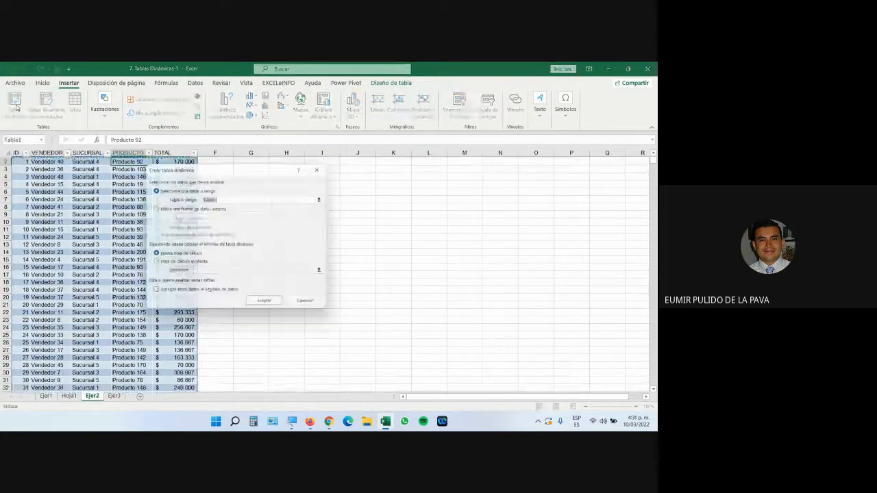
pyautogui.click(268, 307)
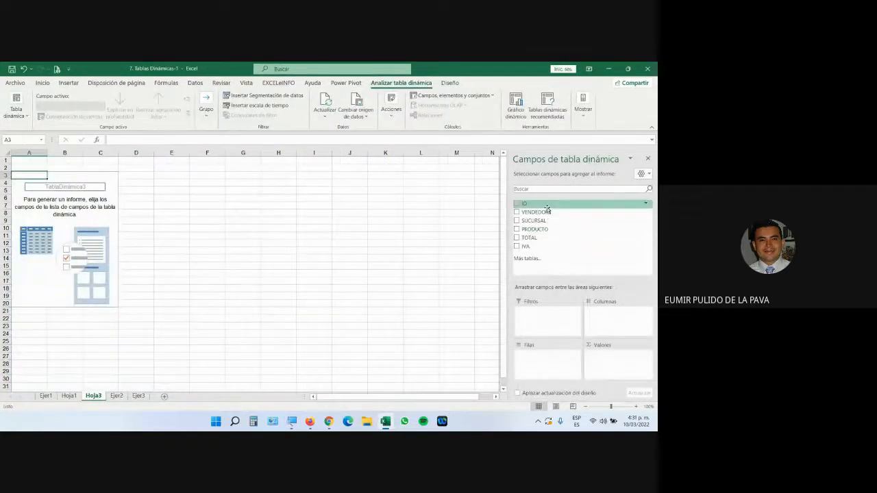
# Place VENDEDOR in the rows and TOTAL in the values of the new pivot table, and magnify the screen to 200%.
pyautogui.moveTo(538, 212); pyautogui.dragTo(551, 369)
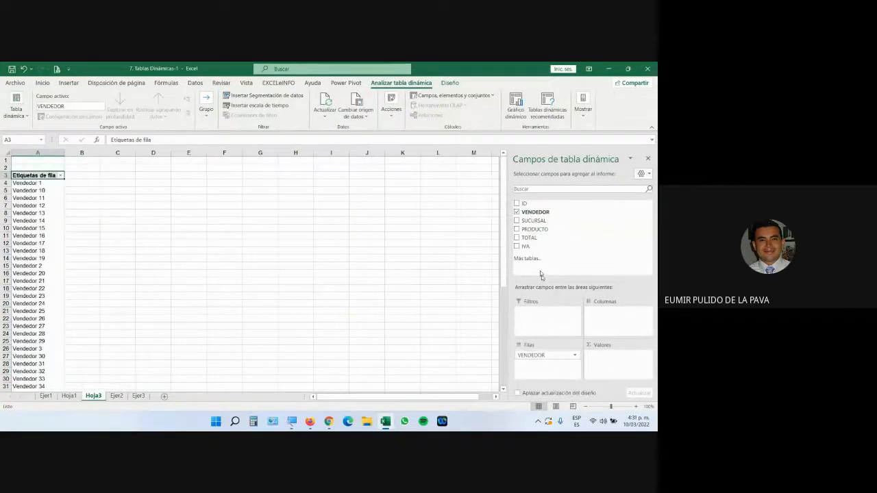
pyautogui.moveTo(531, 238); pyautogui.dragTo(586, 367)
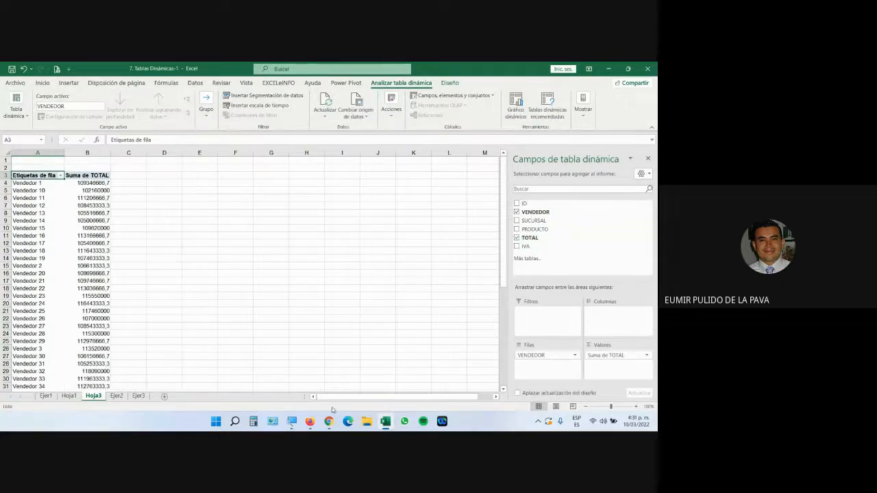
pyautogui.press('super+plus')
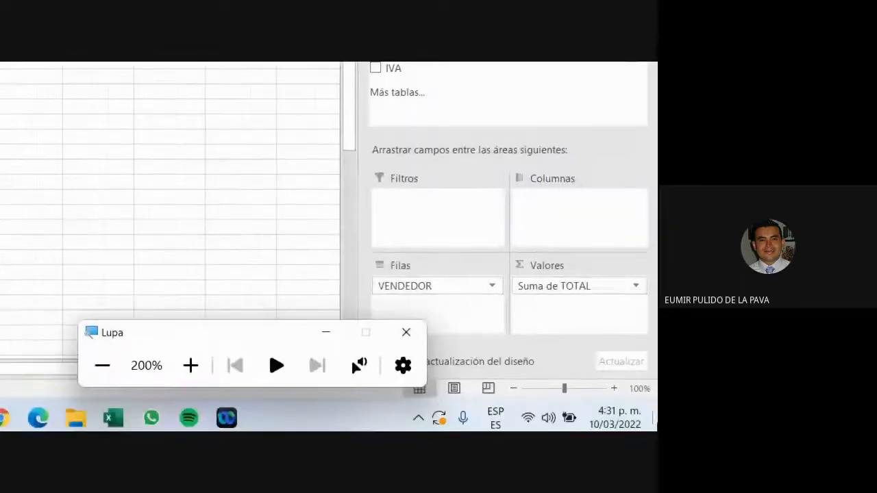
# Set the number format of the Suma de TOTAL value field to Contabilidad.
pyautogui.click(635, 286)
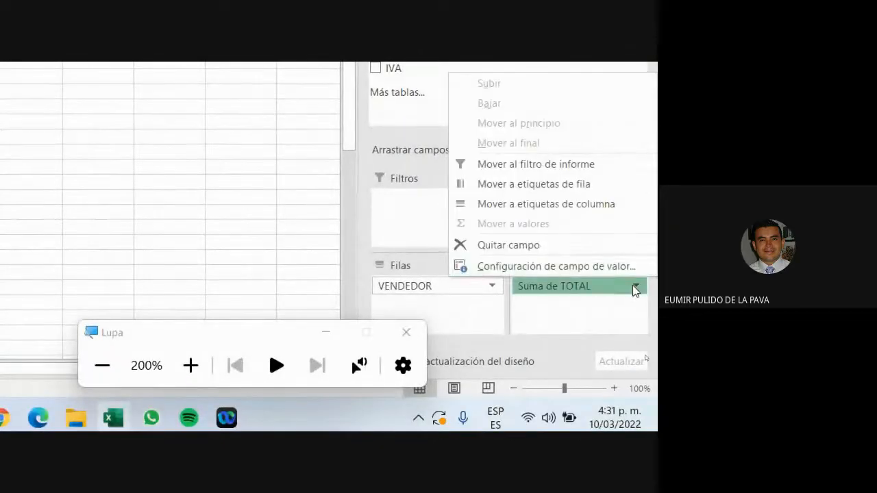
pyautogui.click(557, 266)
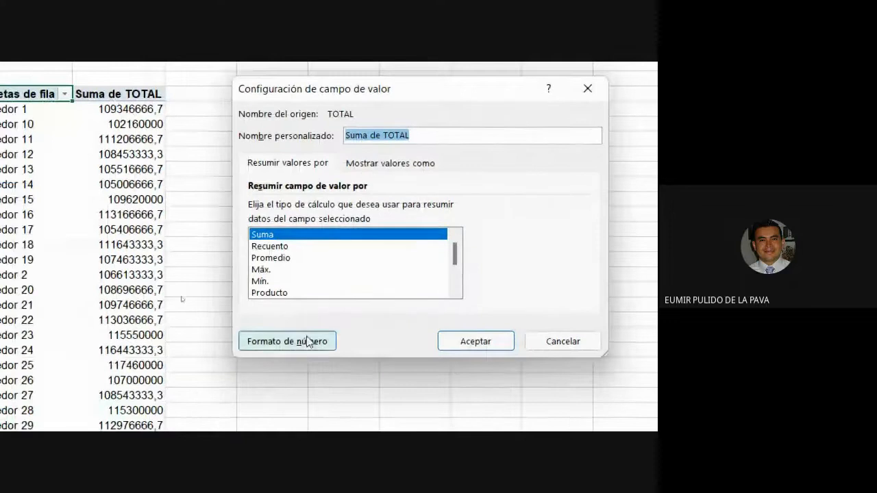
pyautogui.click(308, 335)
pyautogui.click(247, 175)
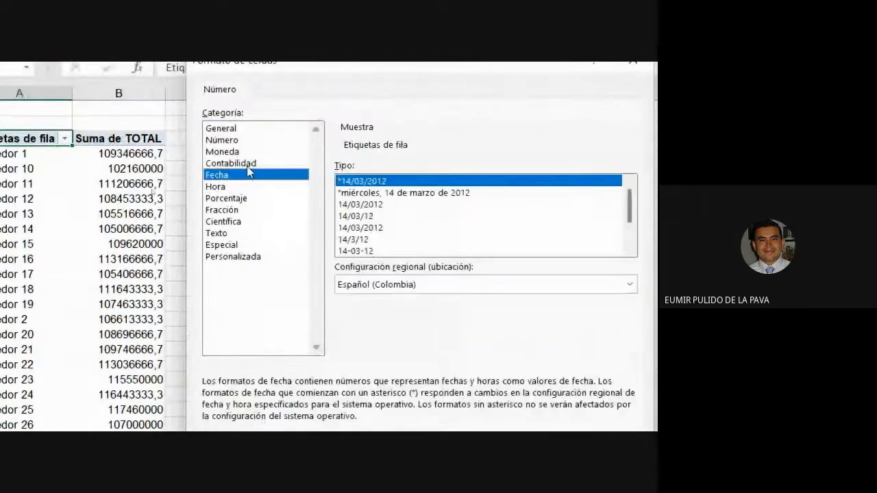
pyautogui.click(233, 164)
pyautogui.click(415, 295)
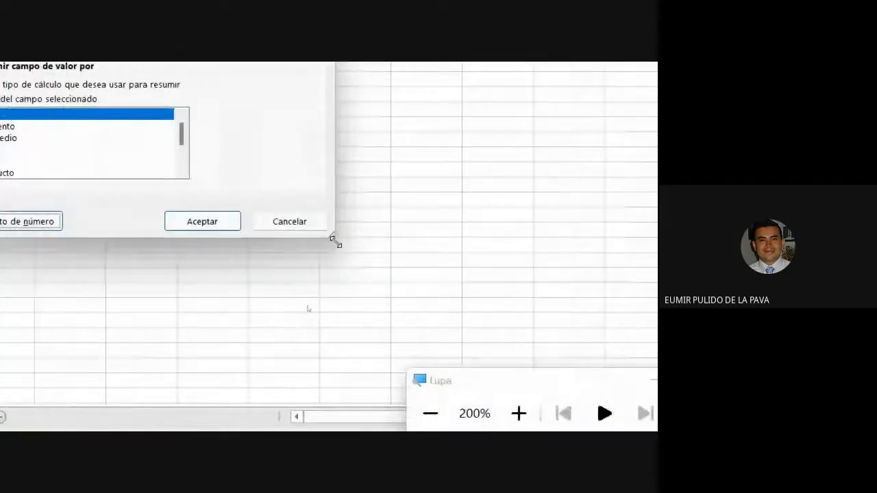
pyautogui.click(199, 226)
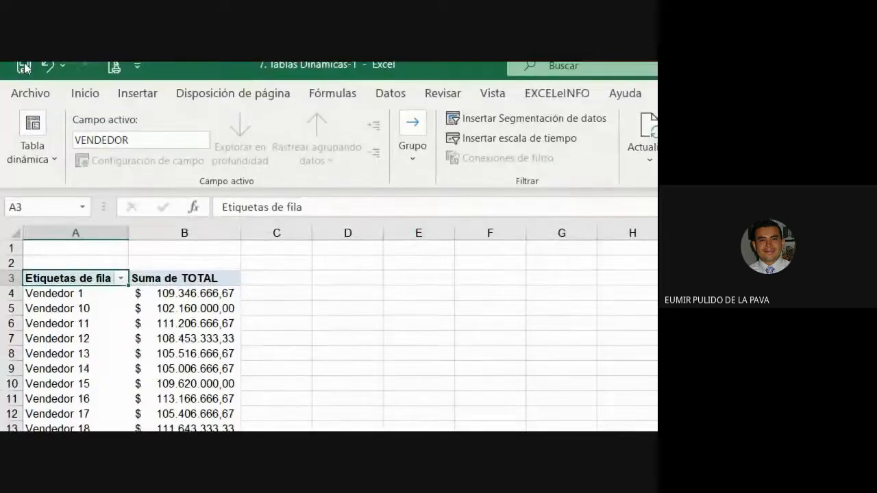
# Apply a pivot table style with a solid teal header row to the vendor pivot table.
pyautogui.click(403, 94)
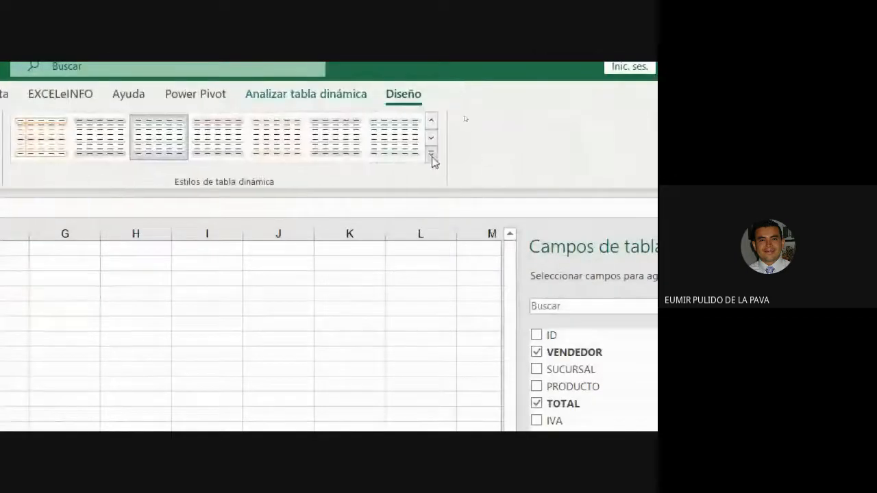
pyautogui.click(431, 155)
pyautogui.click(337, 281)
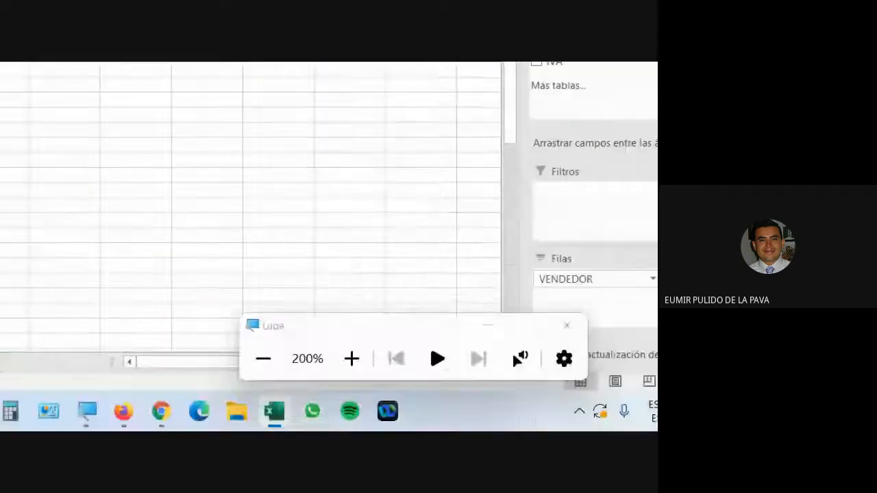
pyautogui.click(503, 327)
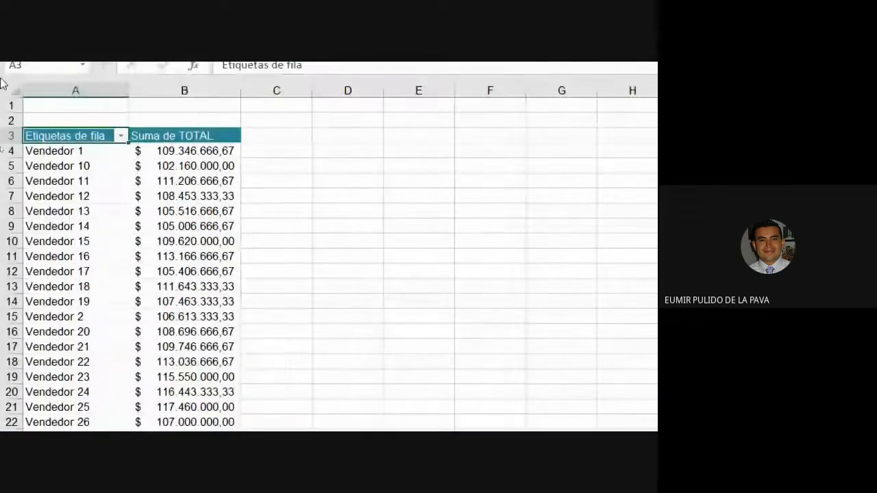
# Examine which vendors reach the $ 113.000.000 sales threshold, marking Vendedor 16, 22, 23, 24 and 25, and clear the selection.
pyautogui.click(307, 225)
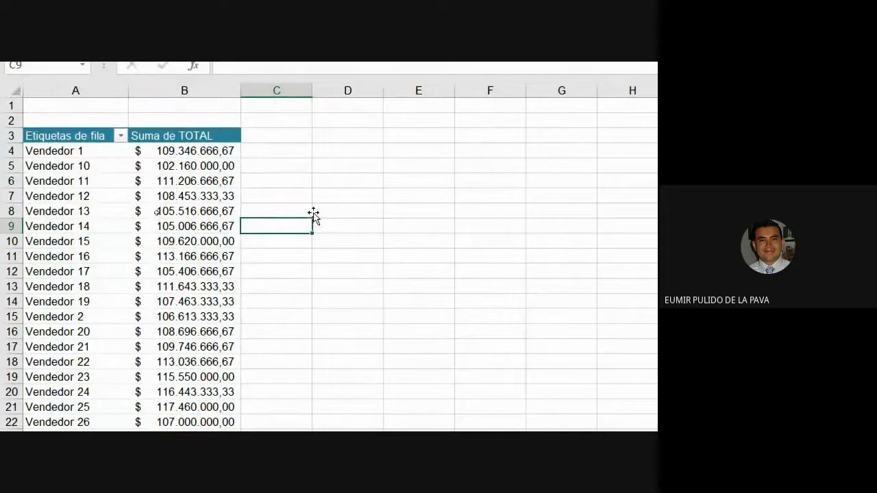
pyautogui.click(277, 130)
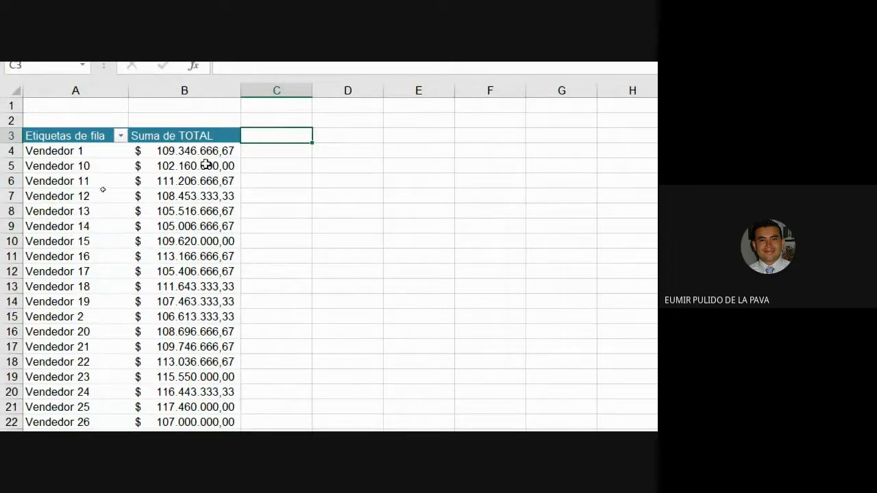
pyautogui.click(43, 256)
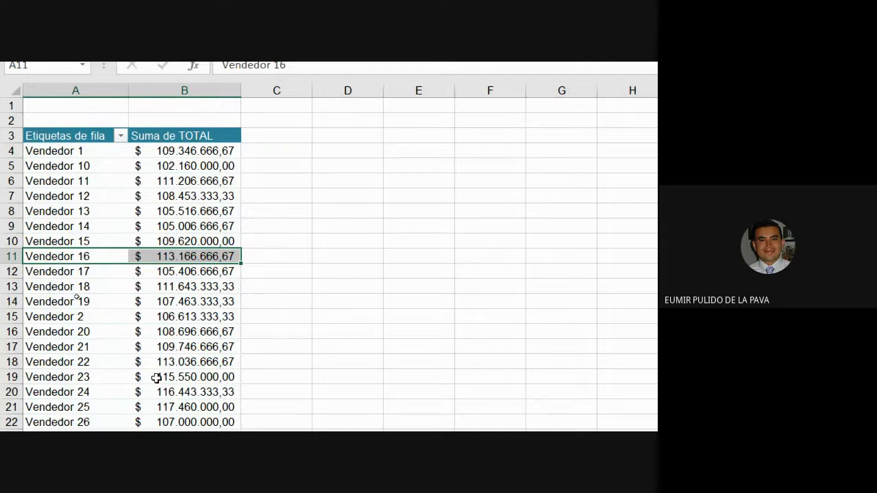
pyautogui.keyDown('ctrl'); pyautogui.click(28, 361); pyautogui.keyUp('ctrl')
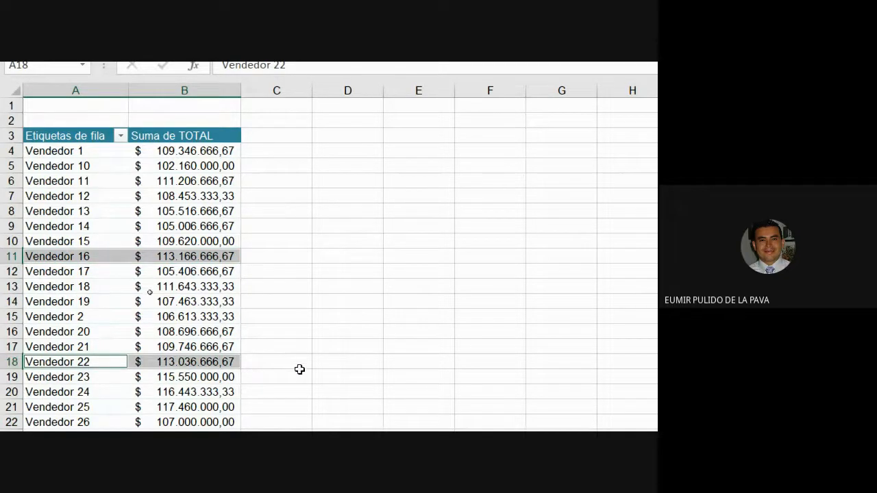
pyautogui.scroll(-1, 297, 368)
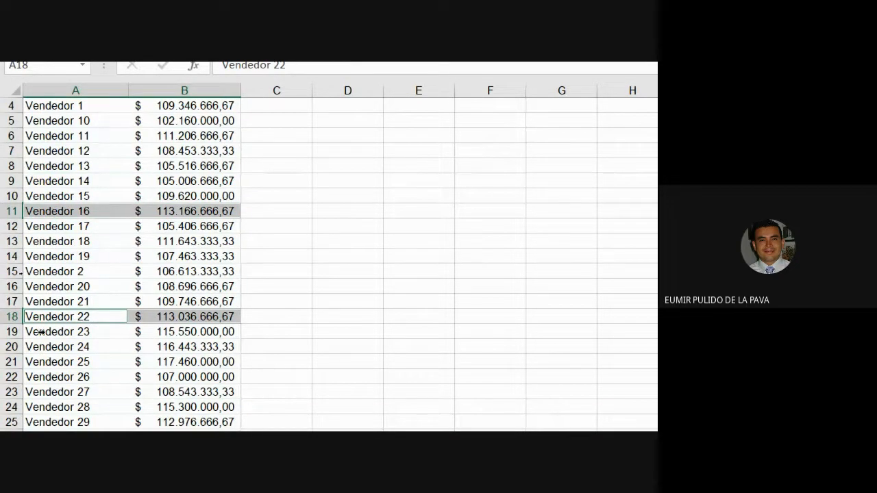
pyautogui.keyDown('ctrl'); pyautogui.click(42, 331); pyautogui.keyUp('ctrl')
pyautogui.keyDown('ctrl'); pyautogui.click(41, 347); pyautogui.keyUp('ctrl')
pyautogui.keyDown('ctrl'); pyautogui.click(43, 362); pyautogui.keyUp('ctrl')
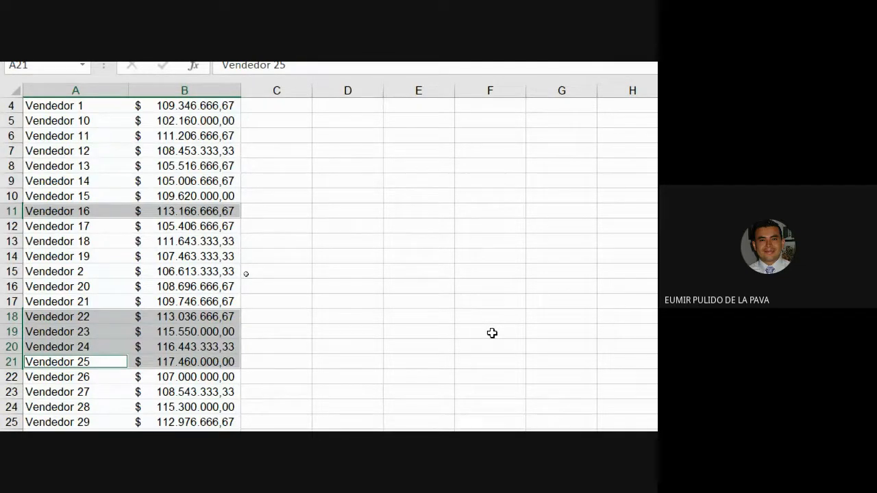
pyautogui.scroll(1, 287, 255)
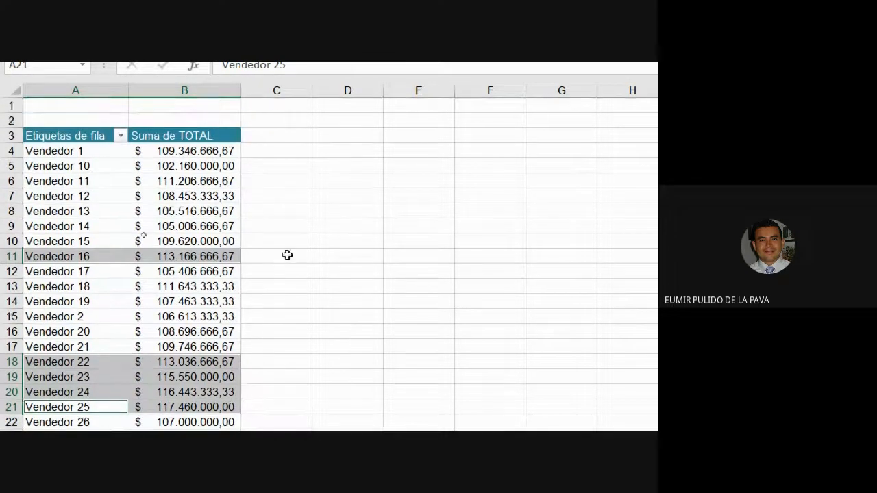
pyautogui.click(367, 193)
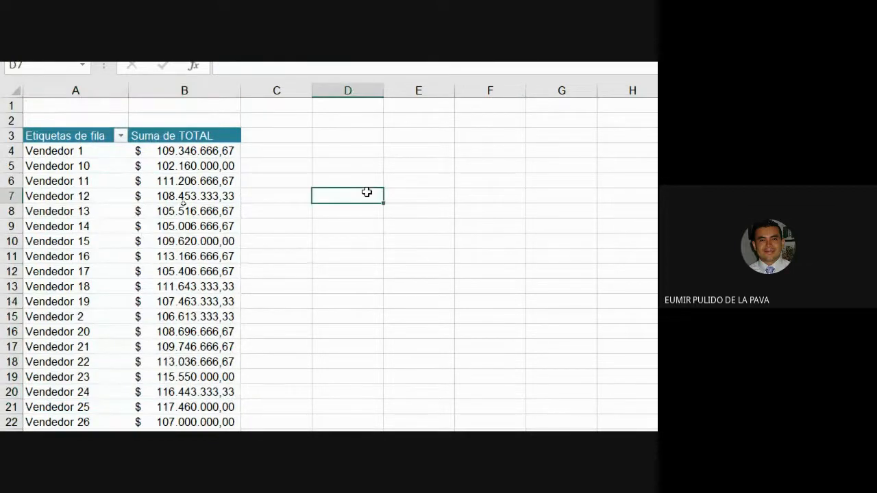
# Check the individual sales in the Ejer2 source table and return to the Suma de TOTAL values on Hoja3.
pyautogui.click(211, 150)
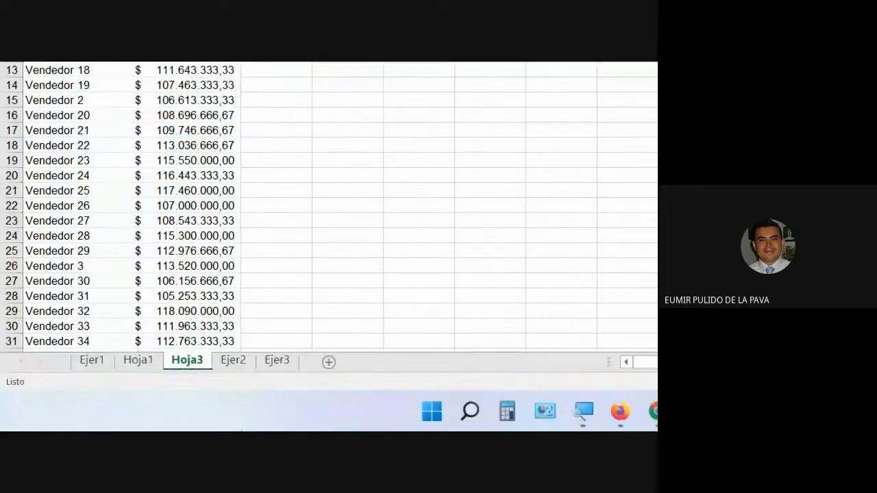
pyautogui.click(235, 363)
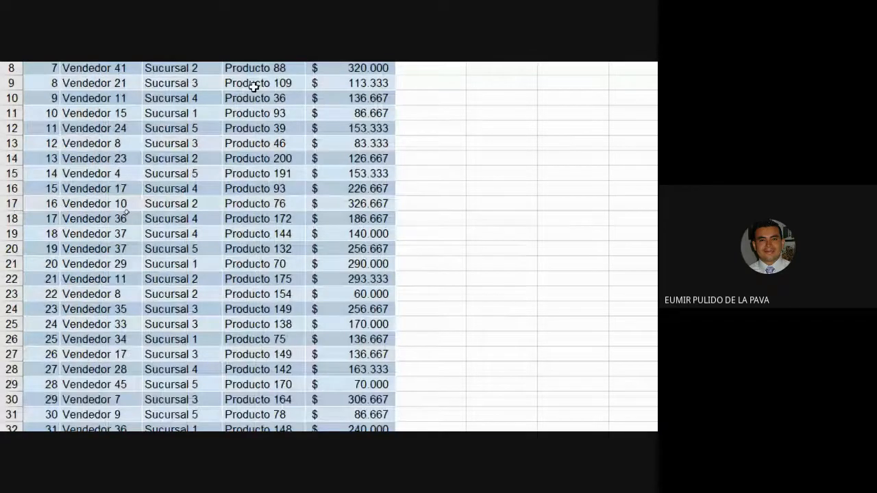
pyautogui.click(186, 360)
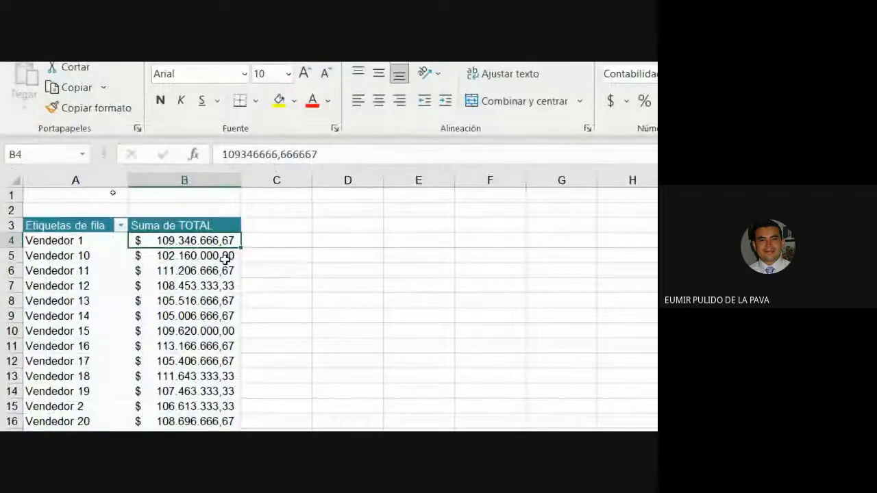
pyautogui.click(160, 299)
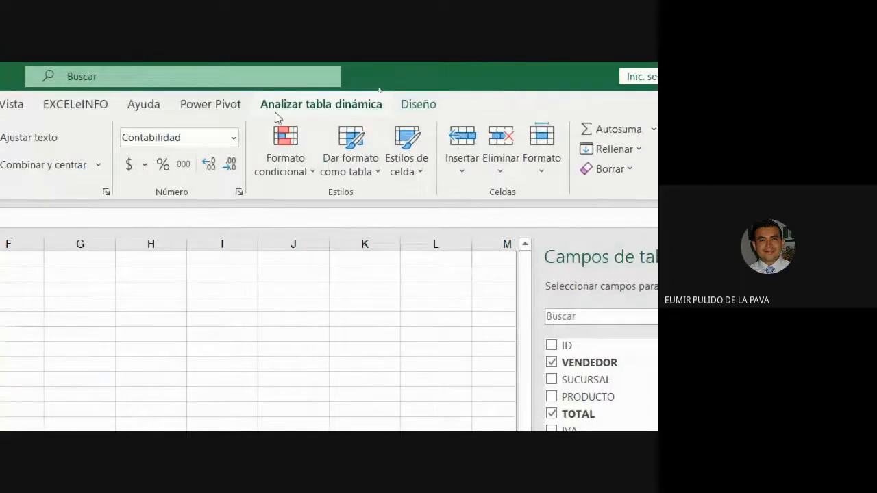
# Start a calculated field named COMISION for the vendor pivot table and clear its default formula.
pyautogui.click(296, 110)
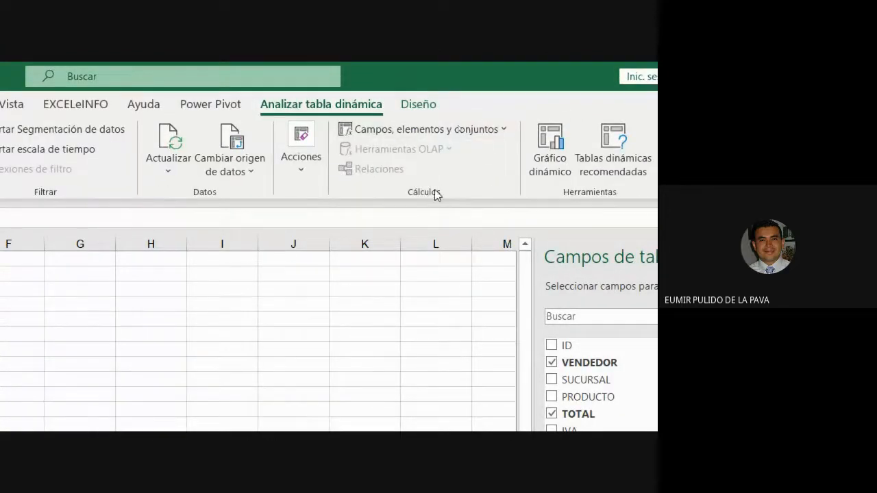
pyautogui.click(504, 129)
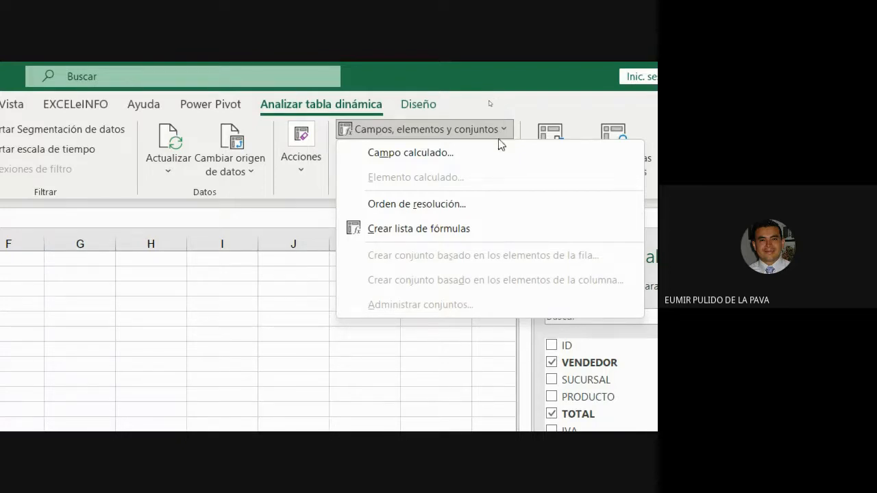
pyautogui.click(453, 158)
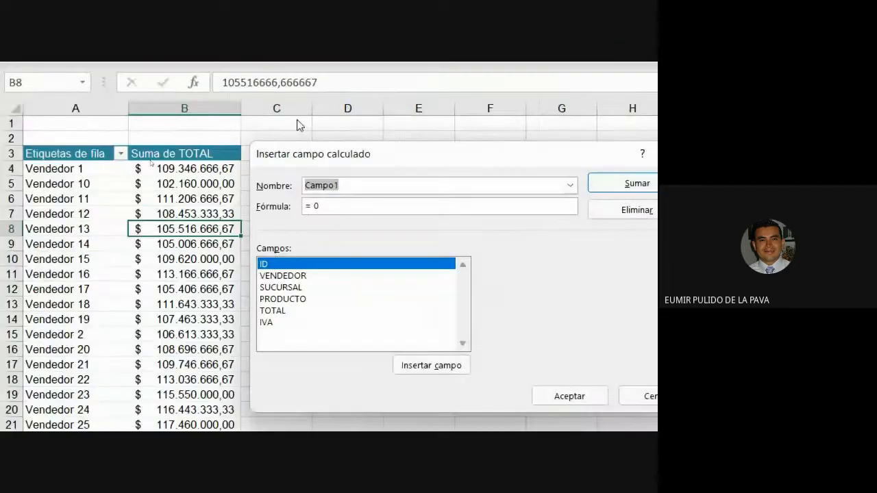
pyautogui.moveTo(310, 156); pyautogui.dragTo(360, 175)
pyautogui.click(419, 199)
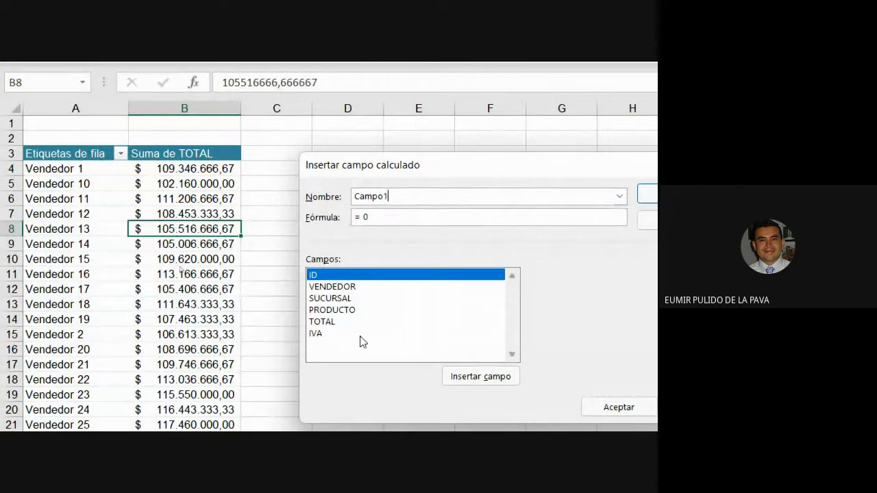
pyautogui.moveTo(401, 193); pyautogui.dragTo(317, 197)
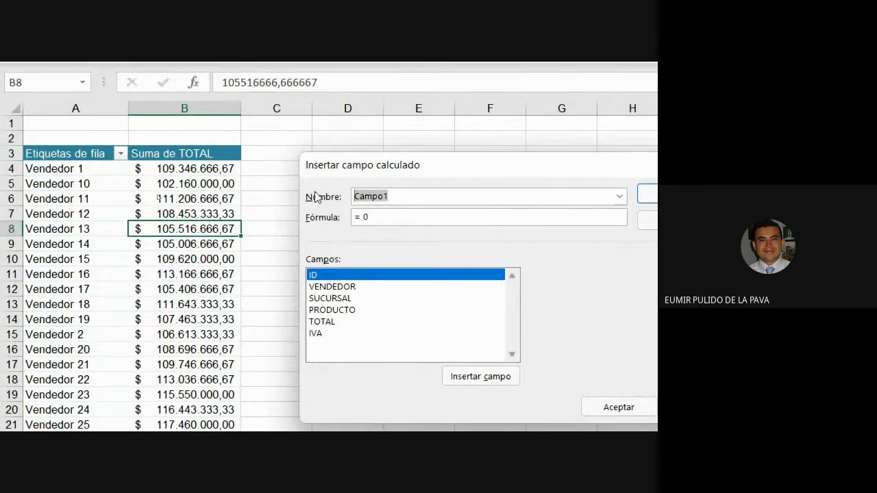
pyautogui.write('COMISIO')
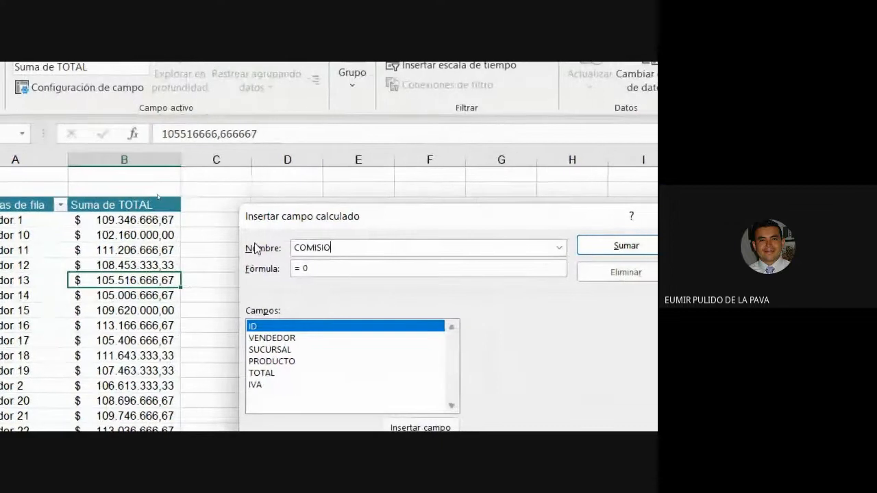
pyautogui.write('N')
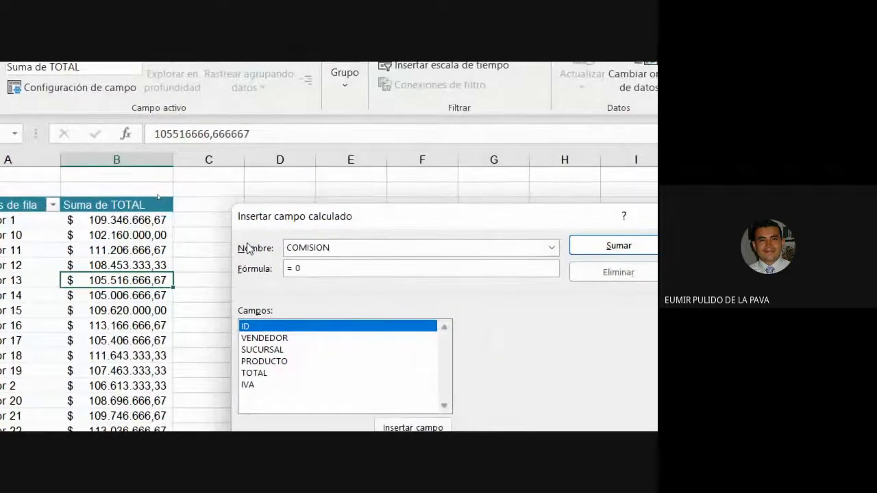
pyautogui.press('Tab')
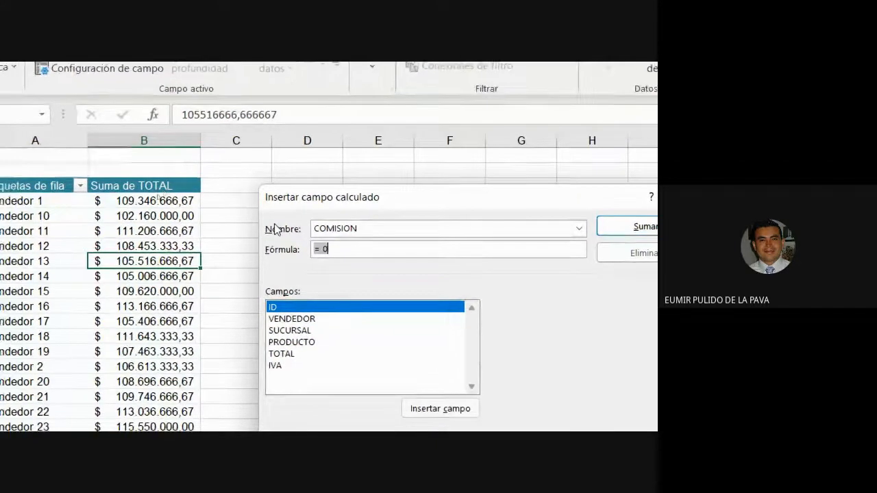
pyautogui.press('BackSpace')
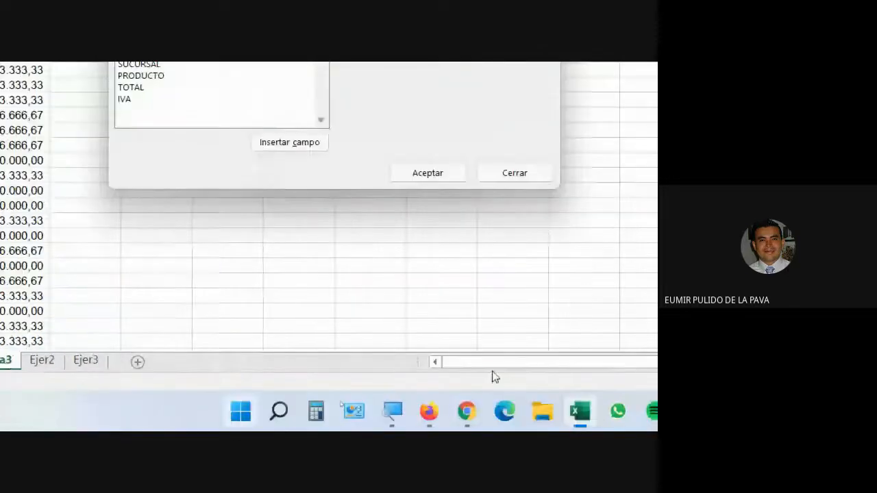
# Switch to the exercise PDF in Firefox, examine the 5% commission rule and its sales threshold, and return to the calculated field in Excel.
pyautogui.moveTo(439, 419)
pyautogui.click(511, 343)
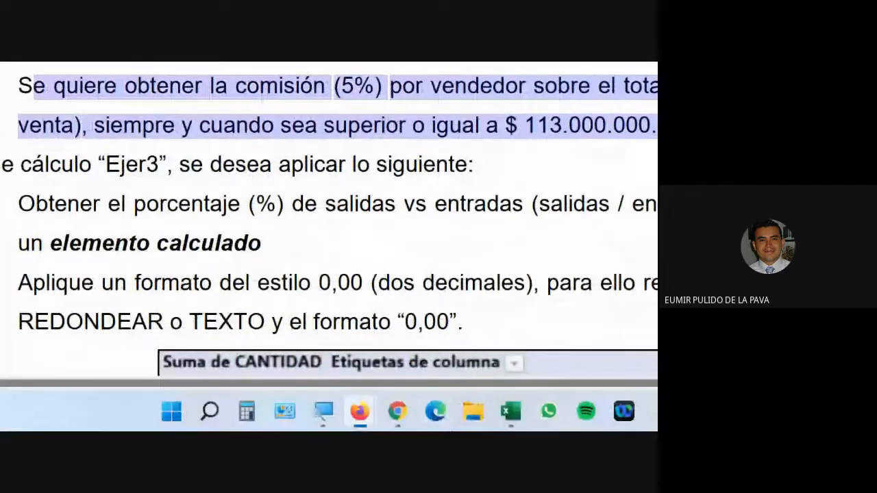
pyautogui.click(332, 418)
pyautogui.click(431, 369)
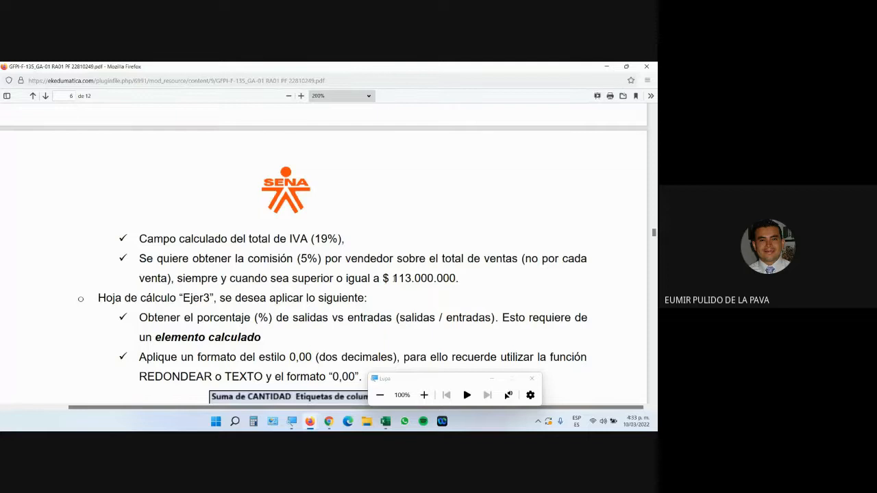
pyautogui.moveTo(330, 424)
pyautogui.click(302, 385)
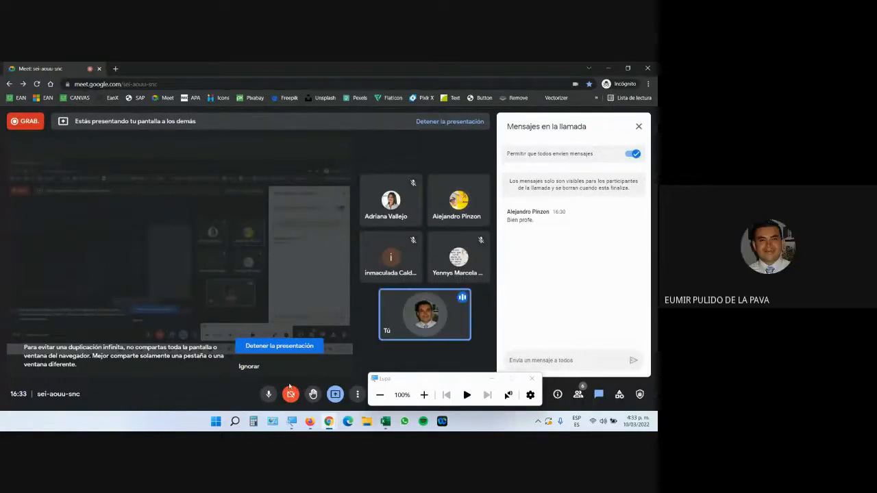
pyautogui.hotkey('alt', 'Tab')
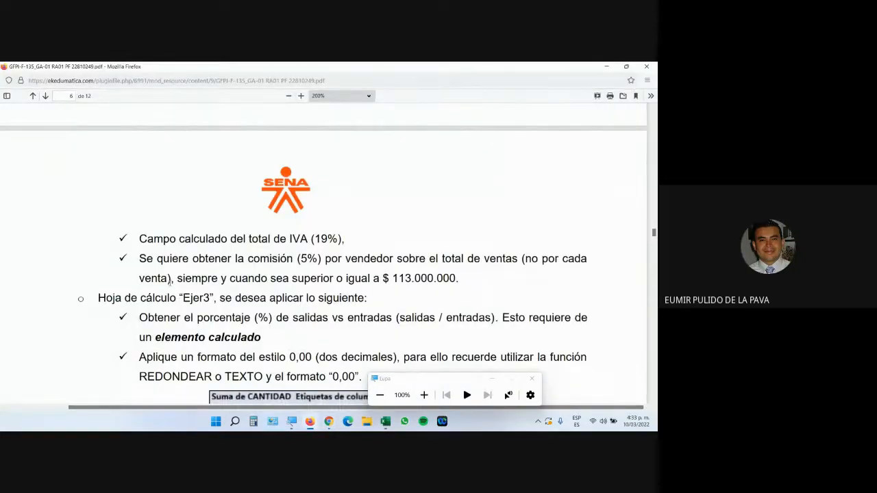
pyautogui.moveTo(147, 259); pyautogui.dragTo(371, 279)
pyautogui.click(370, 278)
pyautogui.moveTo(192, 278); pyautogui.dragTo(449, 279)
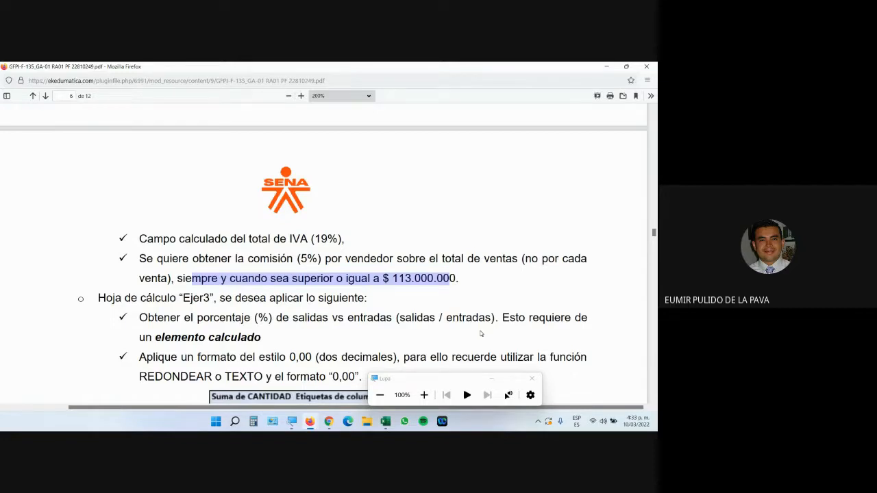
pyautogui.click(387, 423)
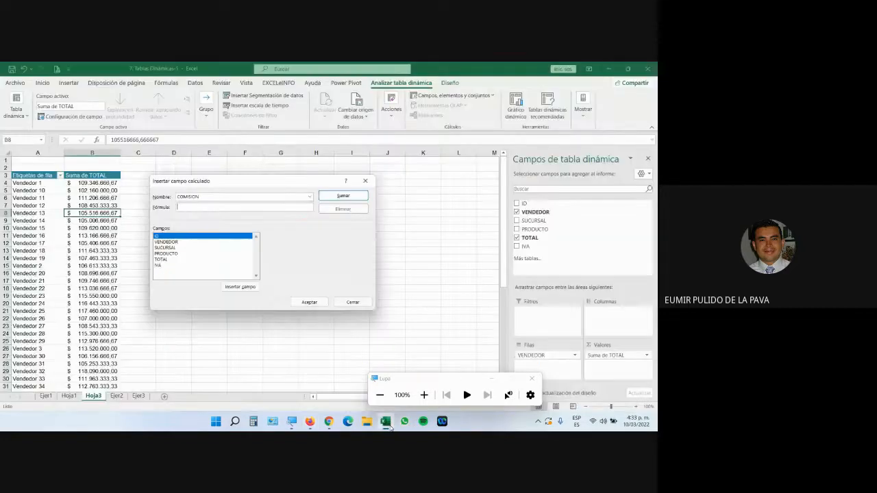
pyautogui.click(424, 396)
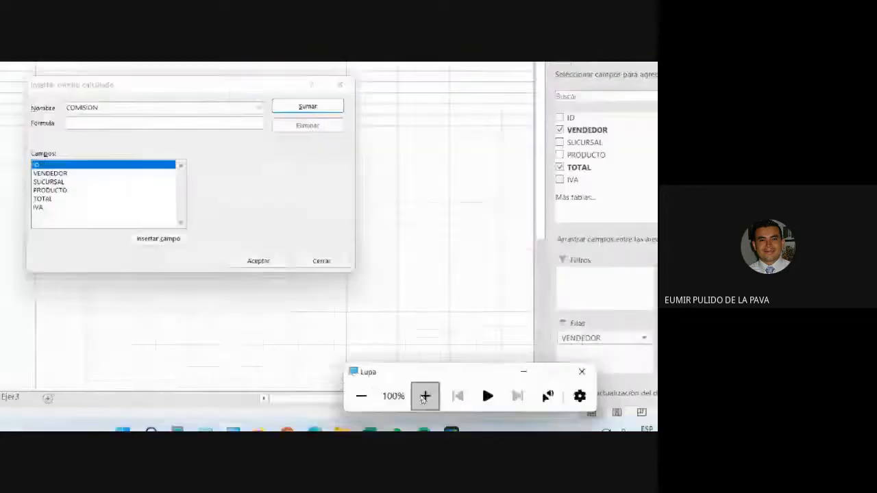
# Begin the COMISION formula with an SI function whose condition is TOTAL>=113000000.
pyautogui.click(325, 249)
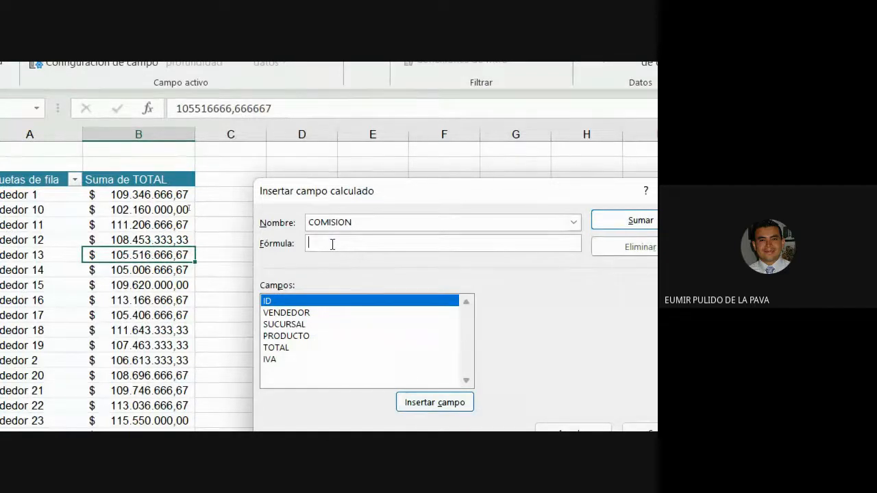
pyautogui.write('=SI(')
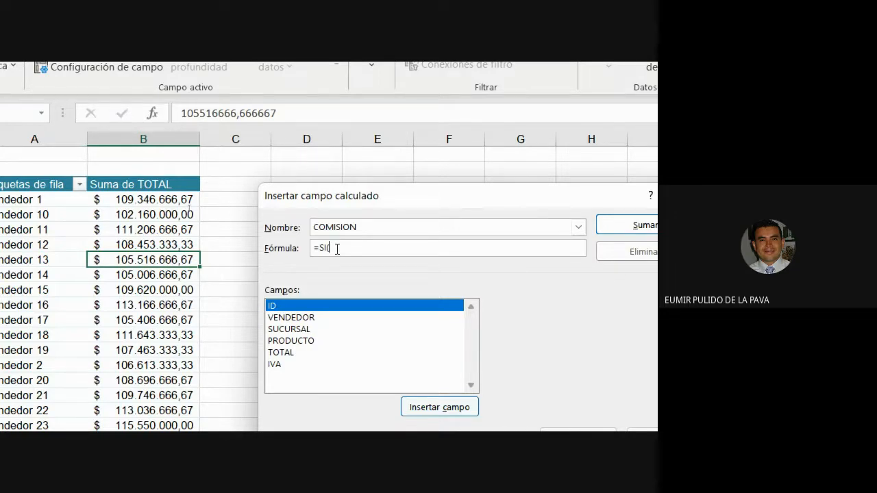
pyautogui.click(295, 355)
pyautogui.doubleClick(295, 357)
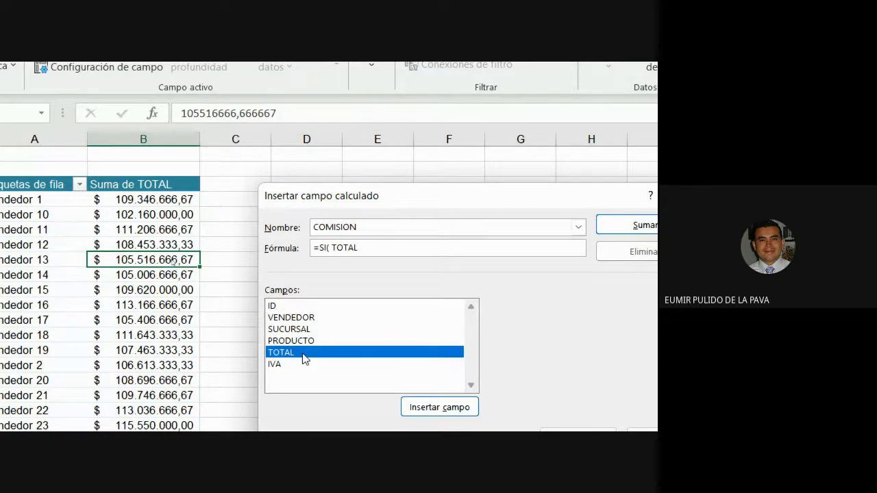
pyautogui.write('>=113000')
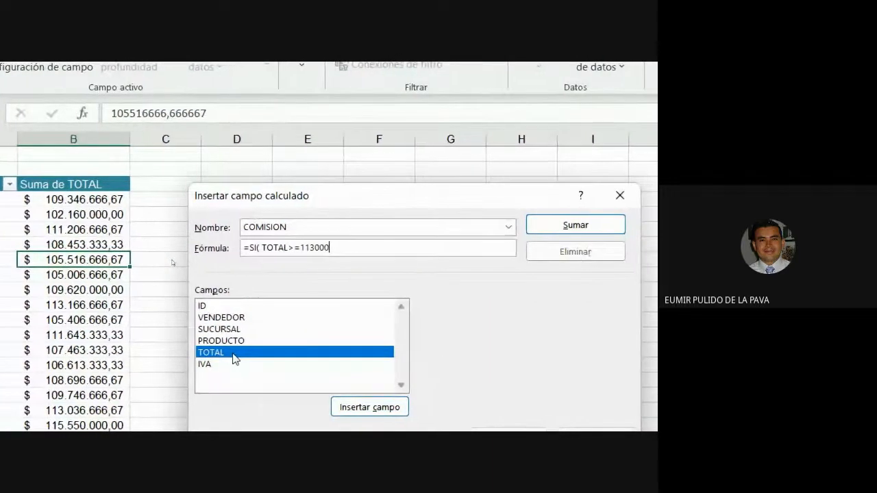
pyautogui.write('000')
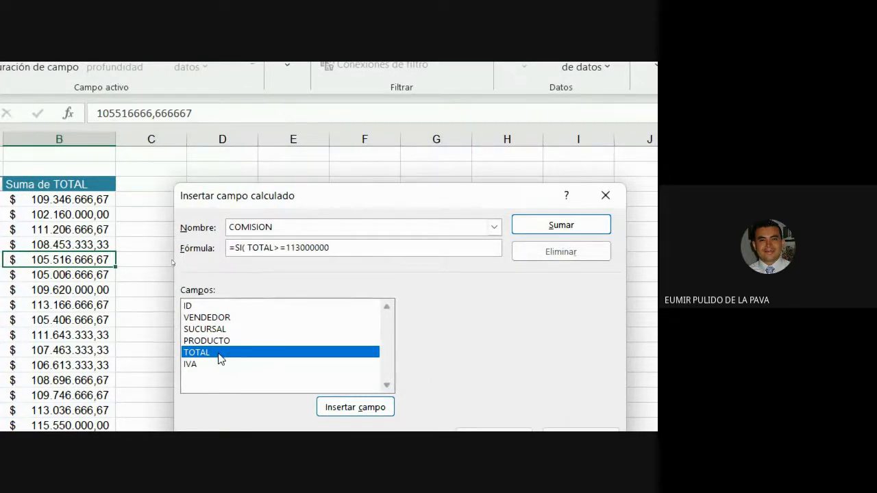
pyautogui.write(';')
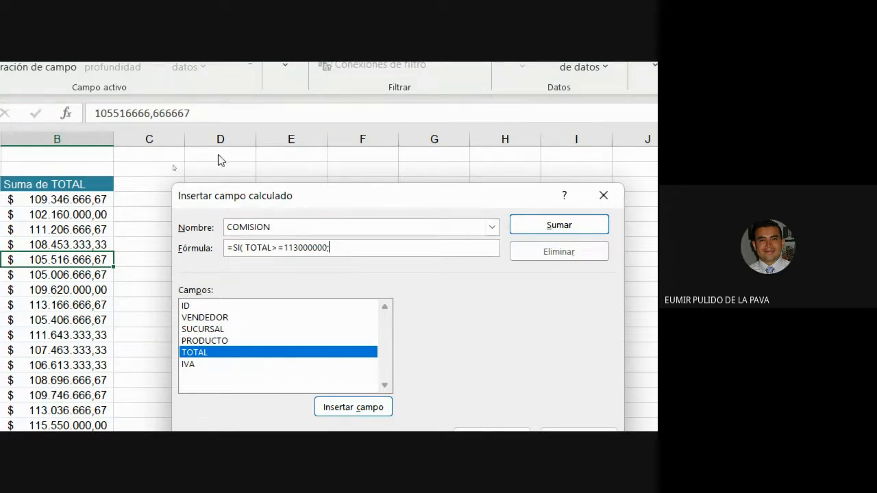
# Complete the SI formula with TOTAL*5% as the true result and 0 as the false result.
pyautogui.doubleClick(203, 340)
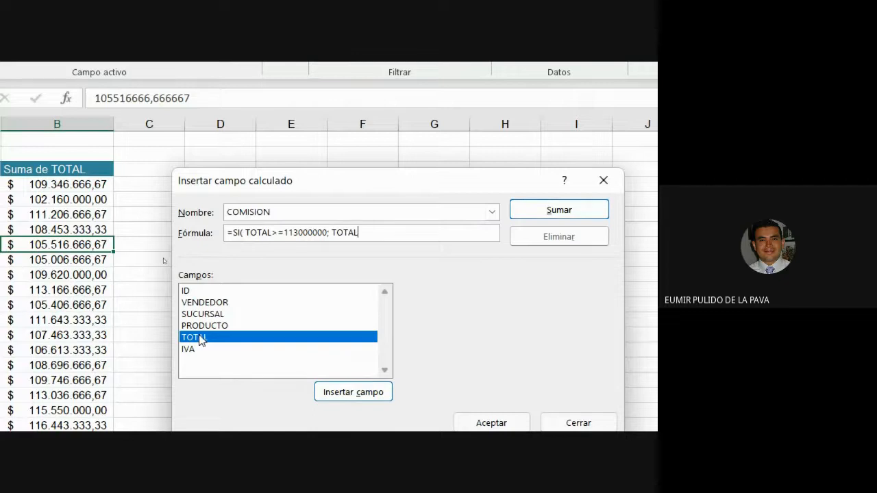
pyautogui.write('*5%')
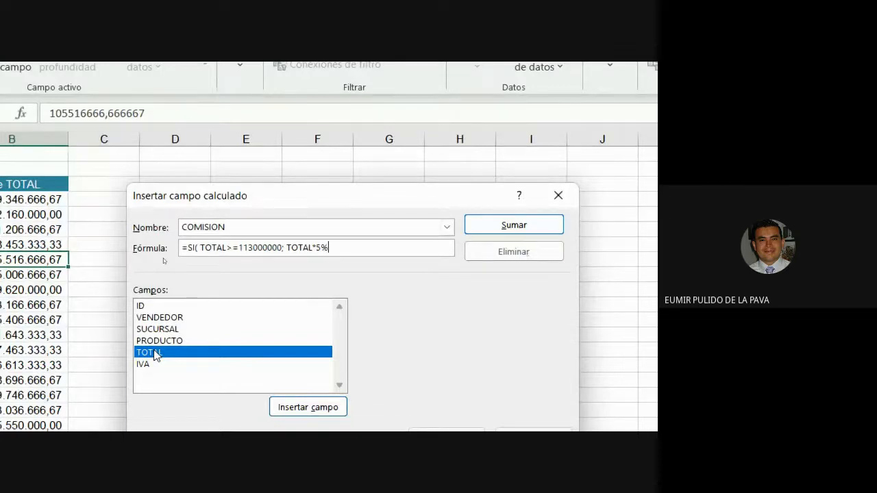
pyautogui.write(';')
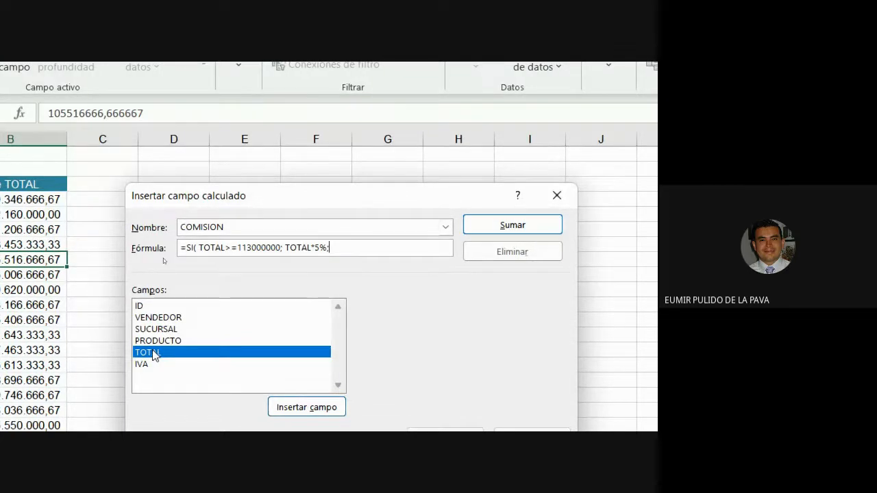
pyautogui.write('0')
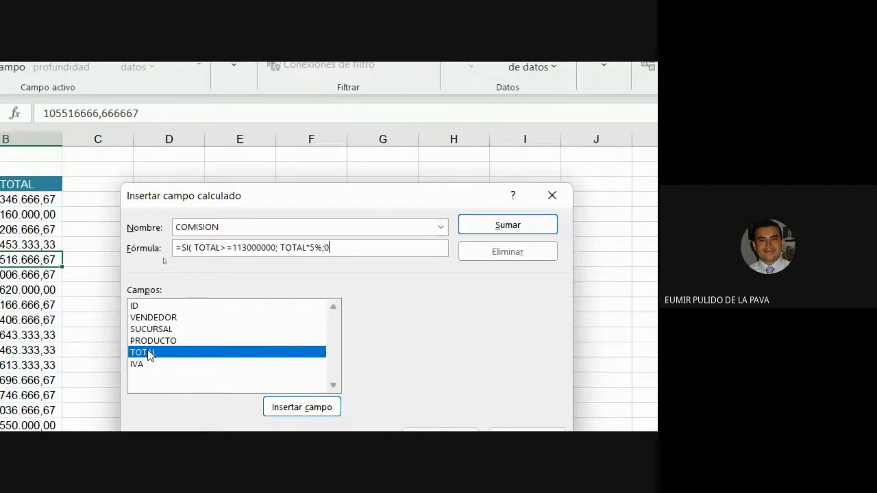
pyautogui.write(')')
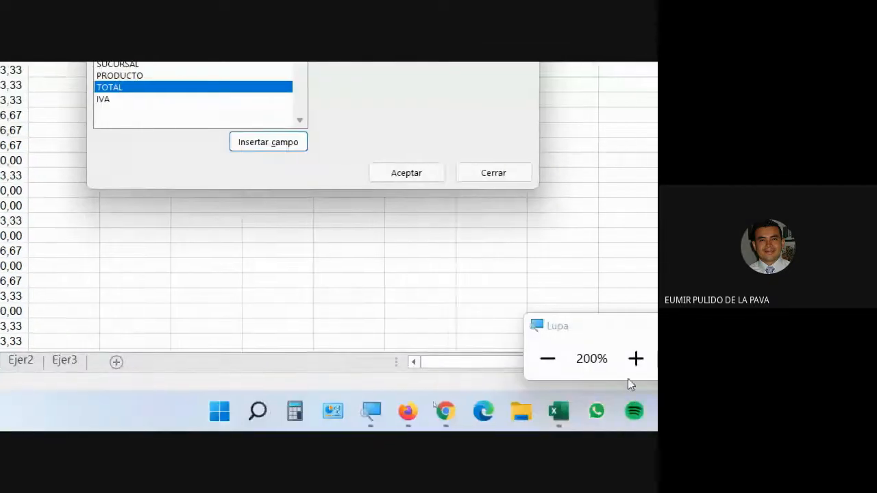
# Review the COMISION formula part by part: the sales condition, the 5% result and the zero alternative.
pyautogui.click(594, 363)
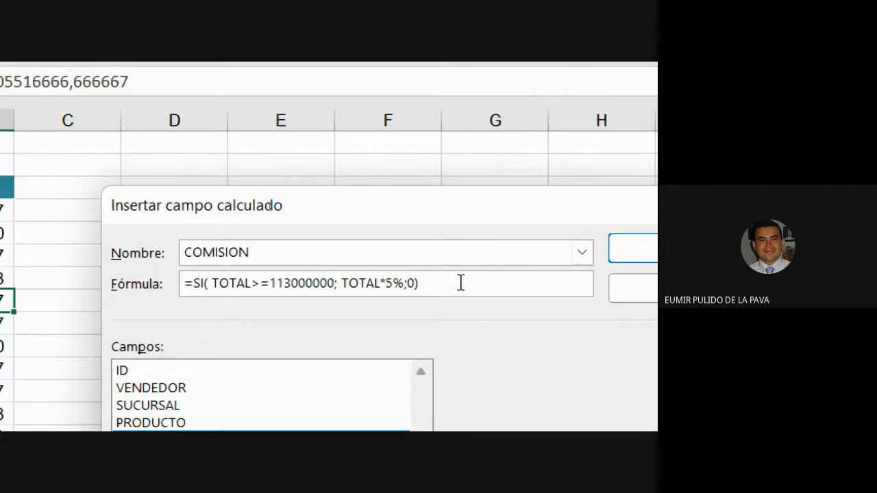
pyautogui.moveTo(211, 283); pyautogui.dragTo(336, 285)
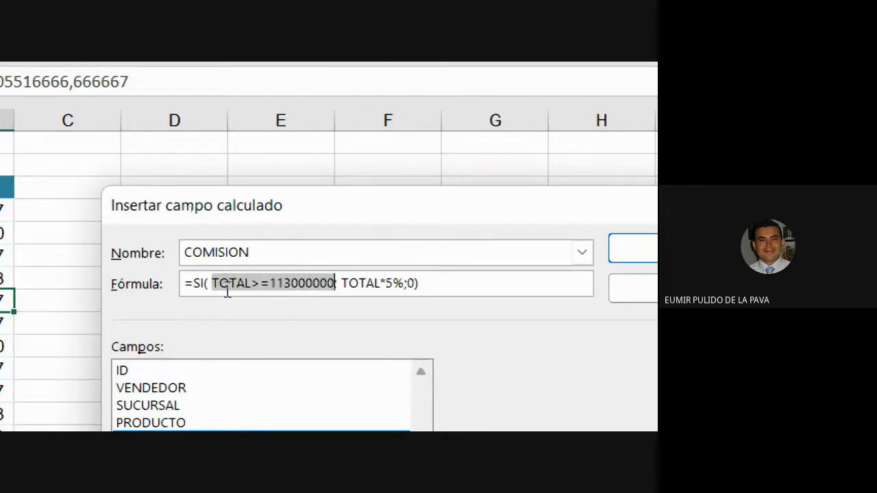
pyautogui.click(221, 283)
pyautogui.moveTo(213, 283); pyautogui.dragTo(335, 283)
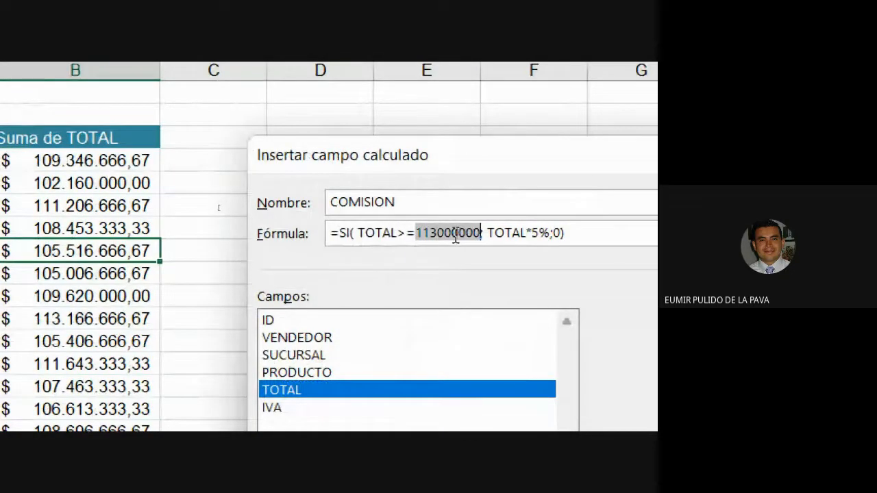
pyautogui.moveTo(490, 238); pyautogui.dragTo(551, 237)
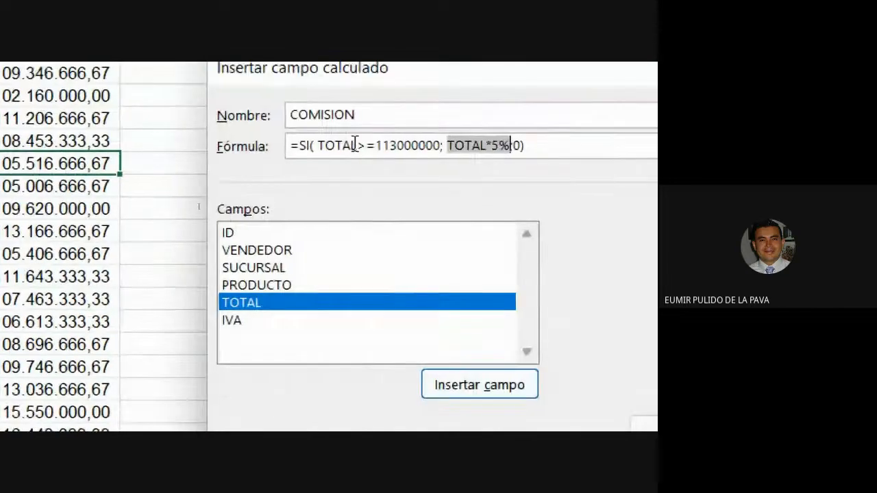
pyautogui.moveTo(507, 323); pyautogui.dragTo(567, 324)
pyautogui.click(515, 146)
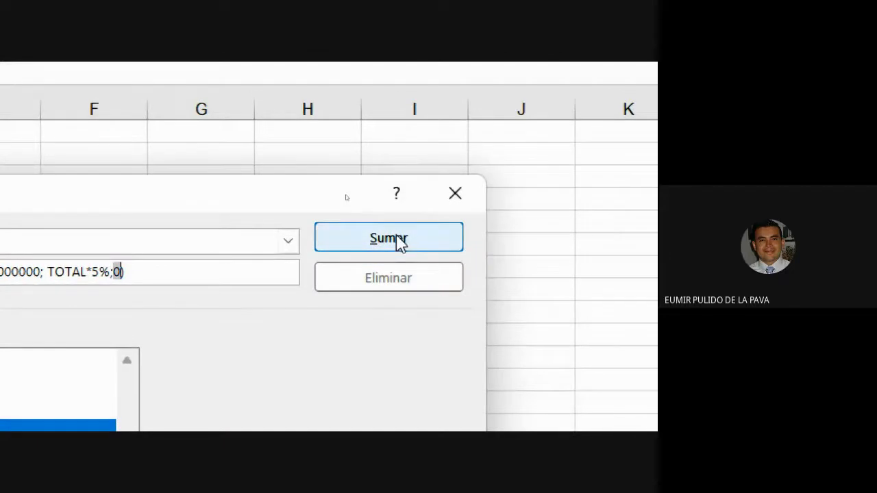
# Add the COMISION calculated field to the vendor pivot table and check the commission values per vendor.
pyautogui.click(397, 236)
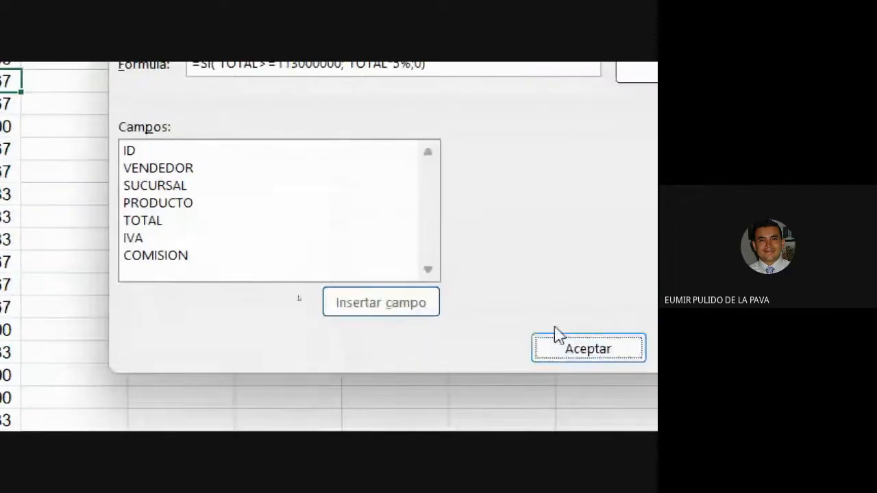
pyautogui.click(560, 361)
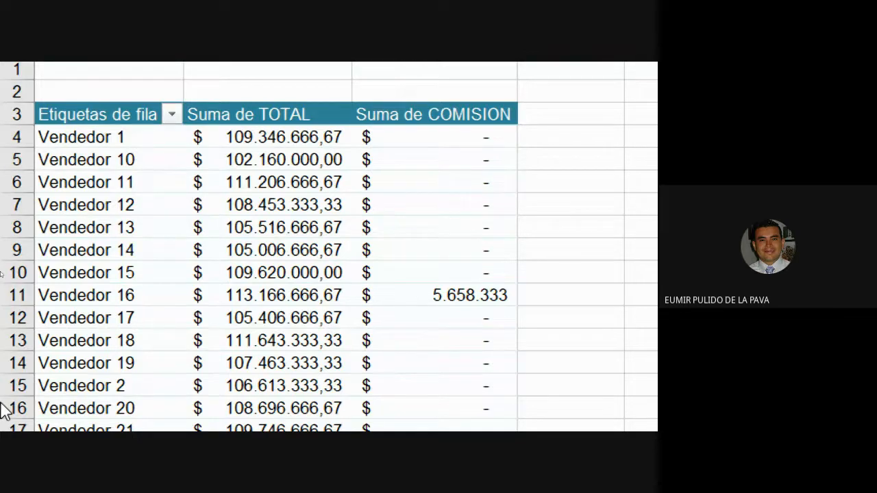
pyautogui.scroll(-3, 82, 417)
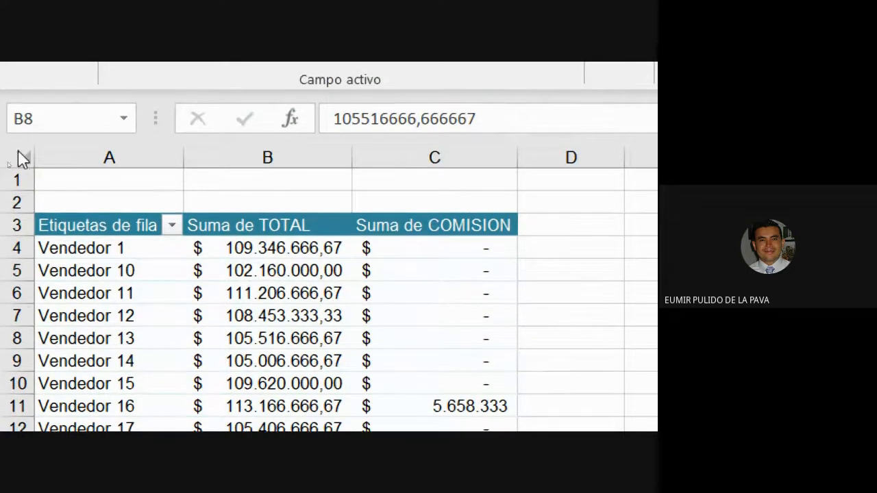
# Modify the COMISION calculated field in the vendor pivot table so its formula multiplies TOTAL by 4,2%, and check the commission values.
pyautogui.click(471, 303)
pyautogui.click(471, 301)
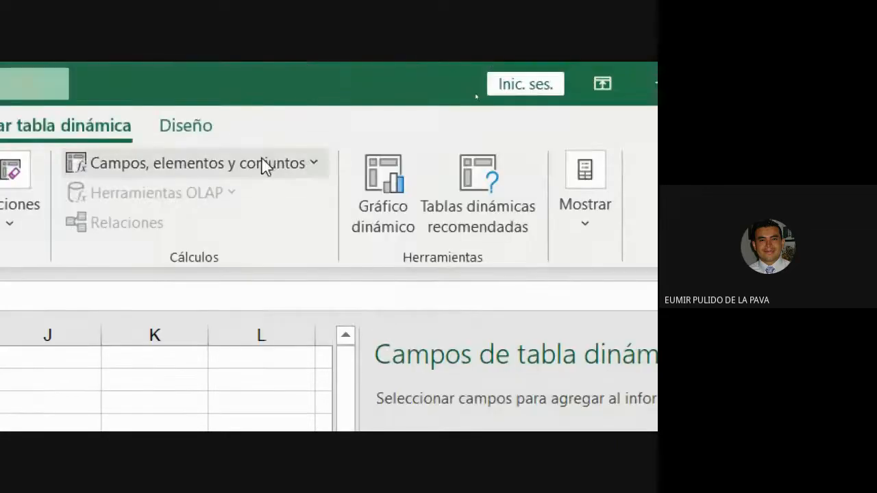
pyautogui.click(266, 165)
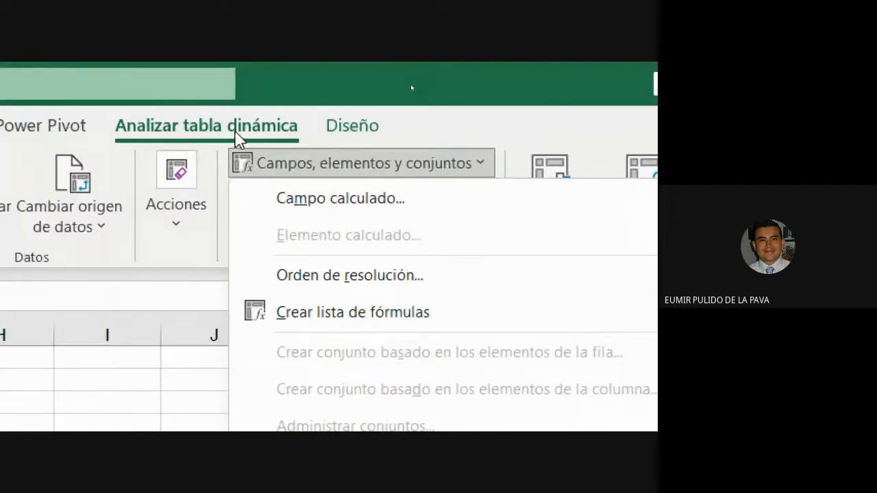
pyautogui.click(345, 204)
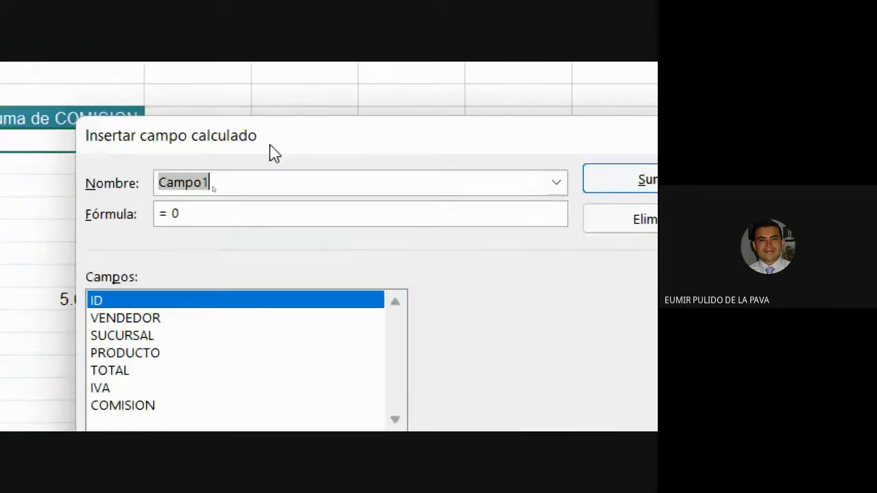
pyautogui.click(556, 182)
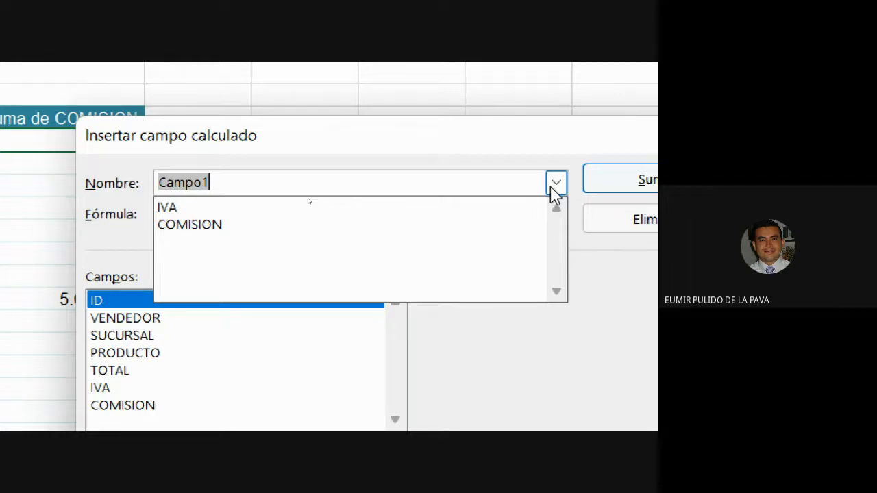
pyautogui.click(176, 228)
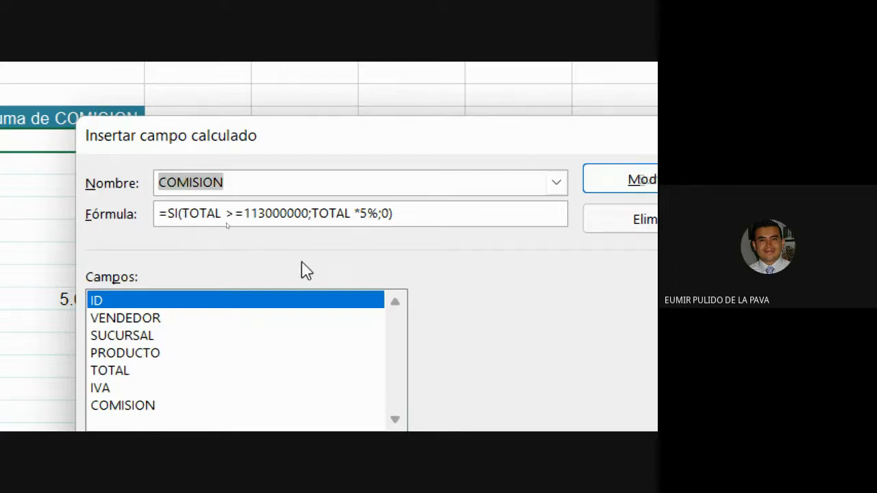
pyautogui.click(362, 216)
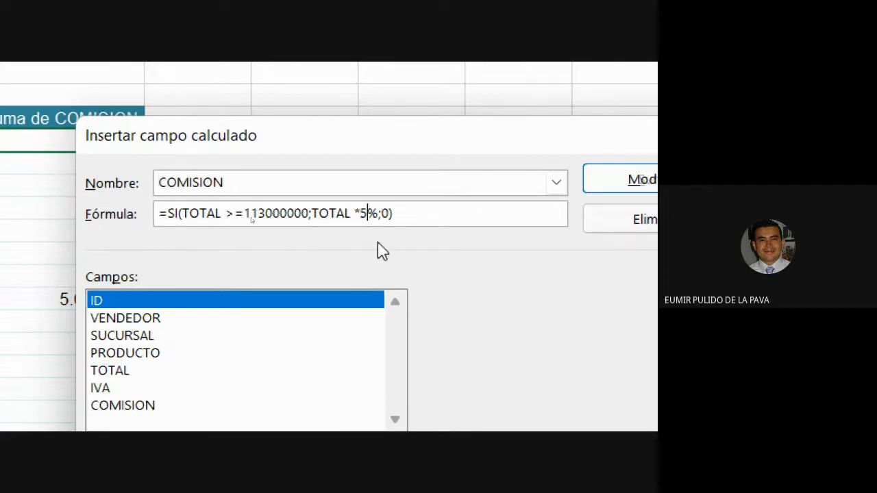
pyautogui.press('BackSpace')
pyautogui.write('4,2')
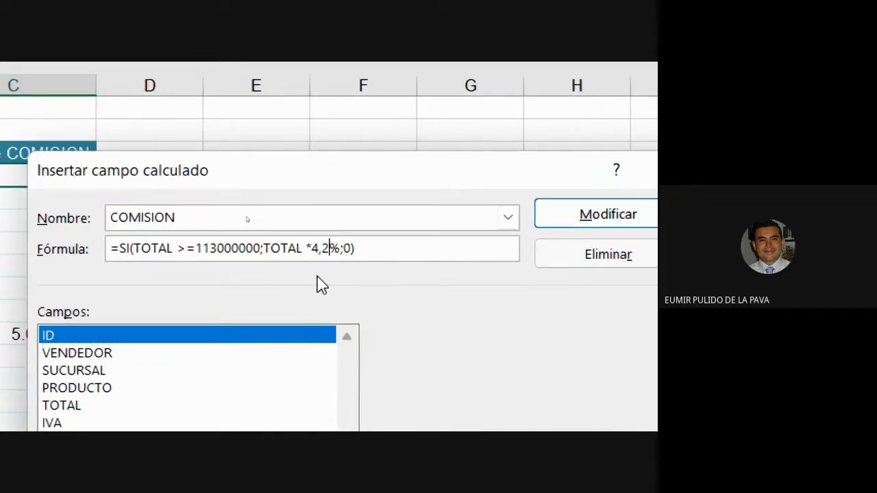
pyautogui.click(594, 218)
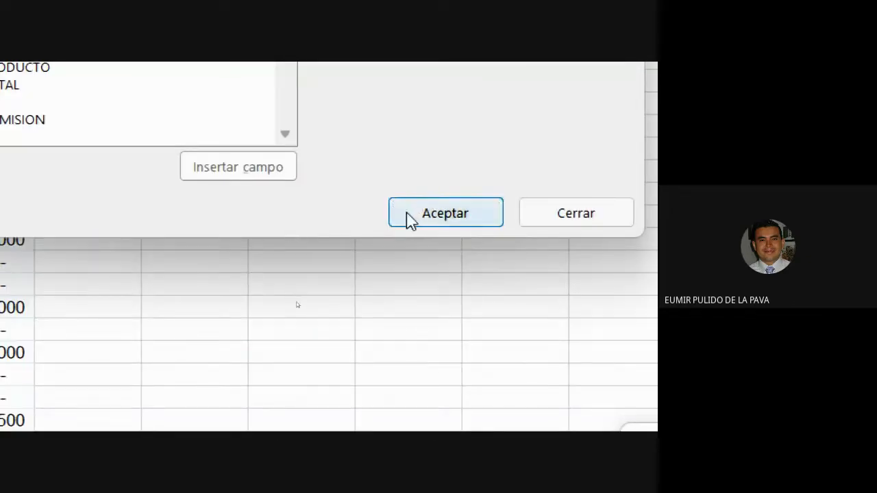
pyautogui.click(409, 217)
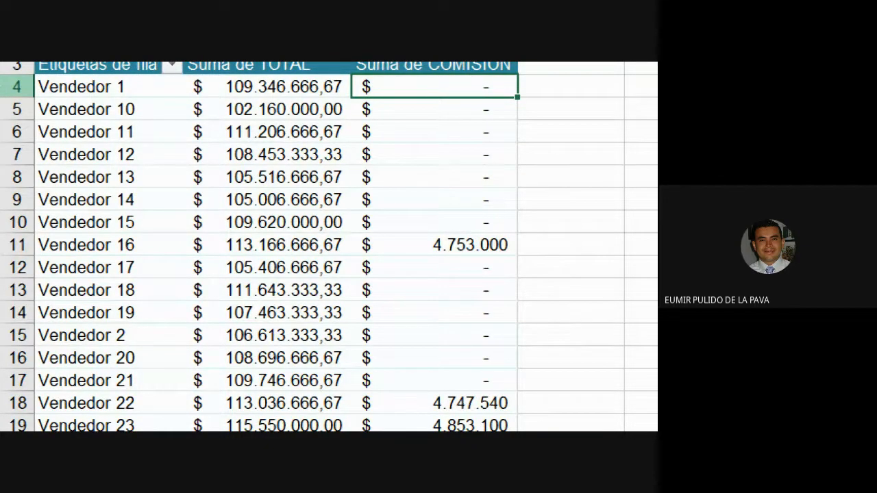
pyautogui.scroll(1, 82, 83)
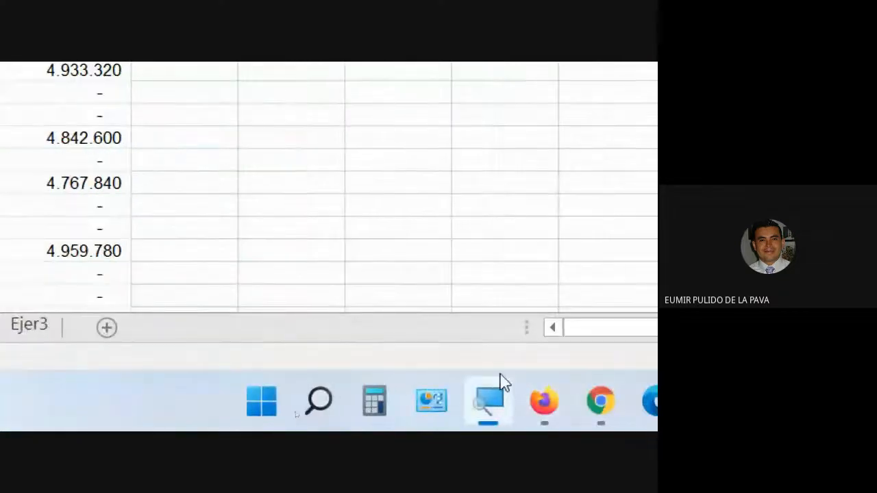
# Reset the screen magnifier to 100% and switch to the Google Meet call in Chrome.
pyautogui.click(501, 377)
pyautogui.click(551, 354)
pyautogui.click(551, 366)
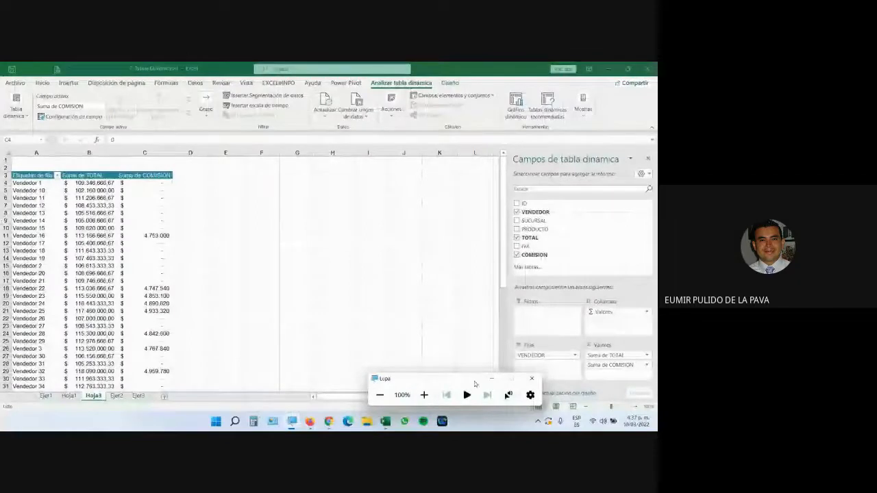
pyautogui.click(491, 379)
pyautogui.moveTo(330, 426)
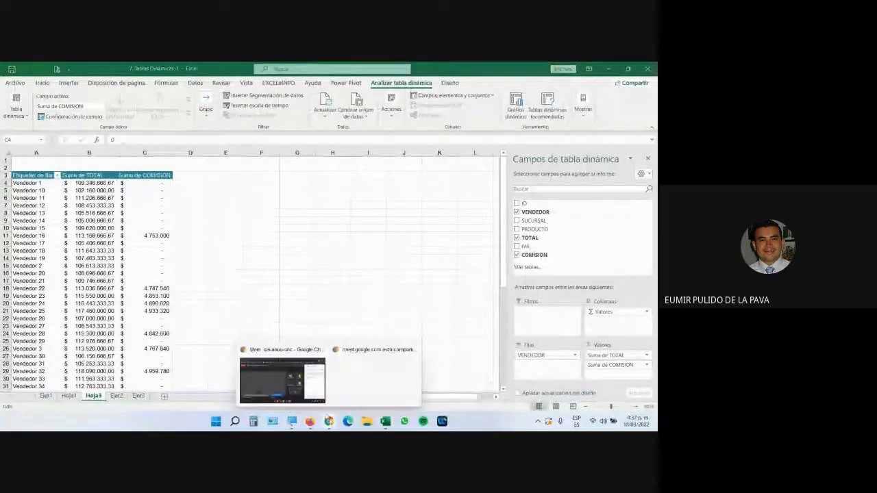
pyautogui.click(282, 378)
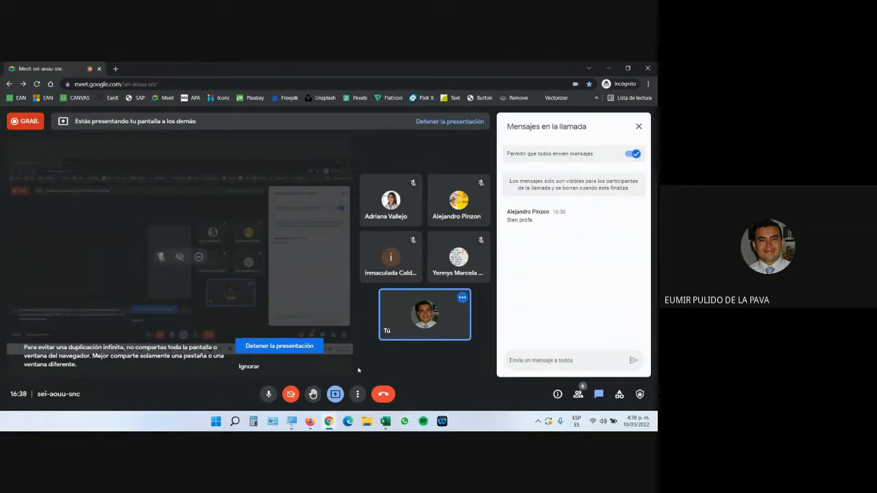
# Switch to the exercise PDF in Firefox and read the Ejer3 instructions on the calculated element and two-decimal format.
pyautogui.moveTo(310, 421)
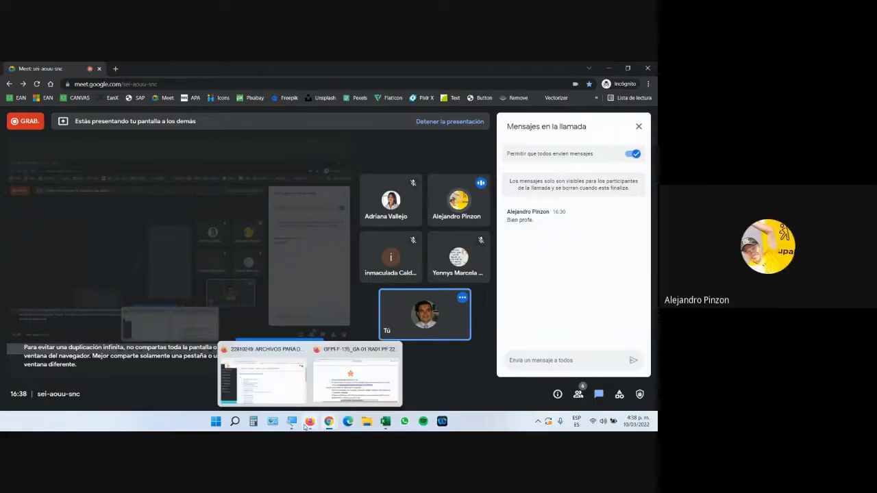
pyautogui.click(359, 393)
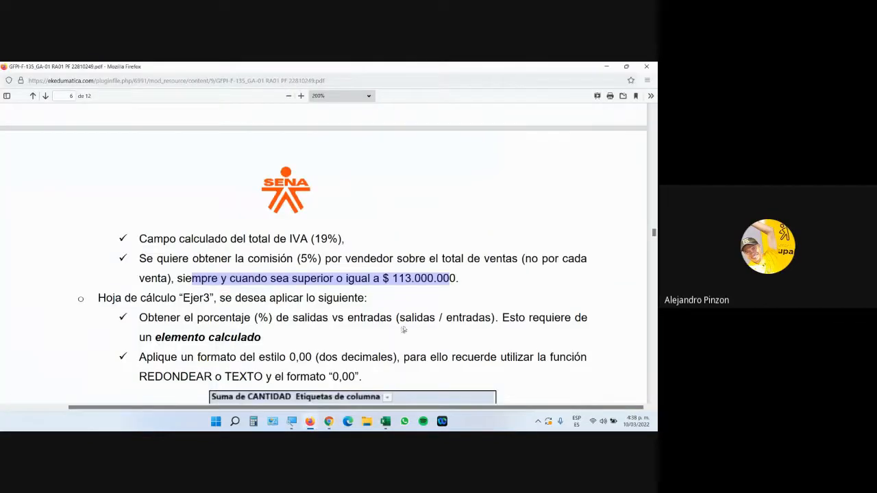
pyautogui.scroll(-4, 407, 326)
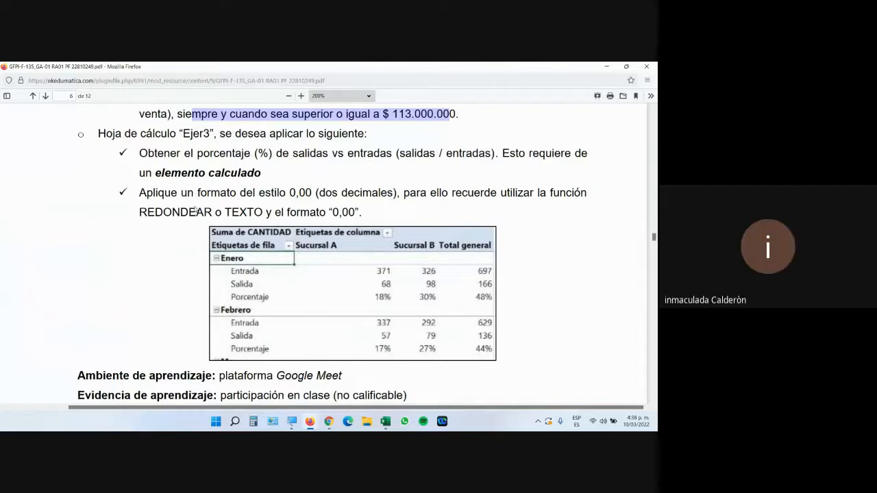
pyautogui.click(310, 391)
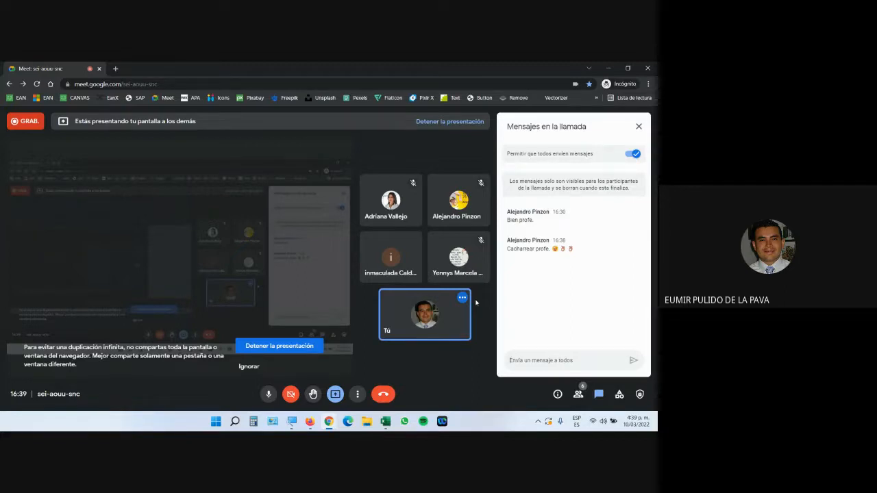
pyautogui.press('super+plus')
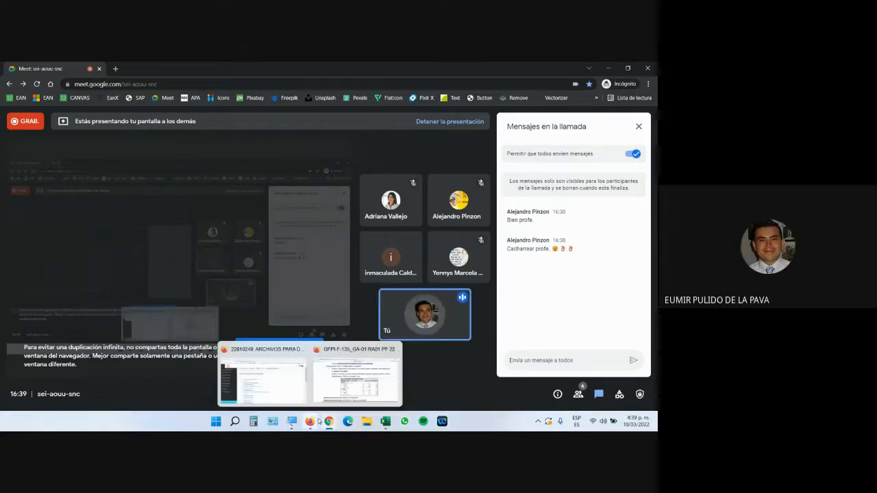
pyautogui.click(357, 374)
pyautogui.moveTo(140, 134); pyautogui.dragTo(364, 137)
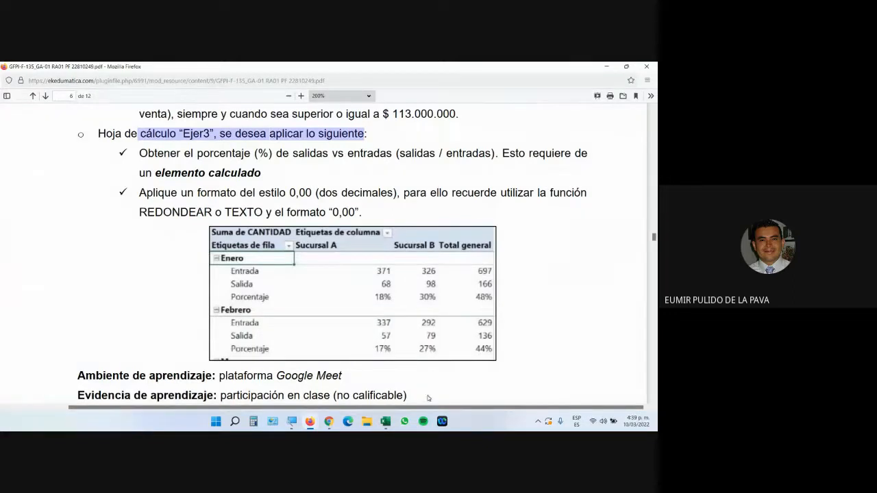
# Switch to Excel, open the Ejer3 sheet and magnify the screen to examine its SUCURSAL, MES, TIPO and CANTIDAD data.
pyautogui.click(388, 423)
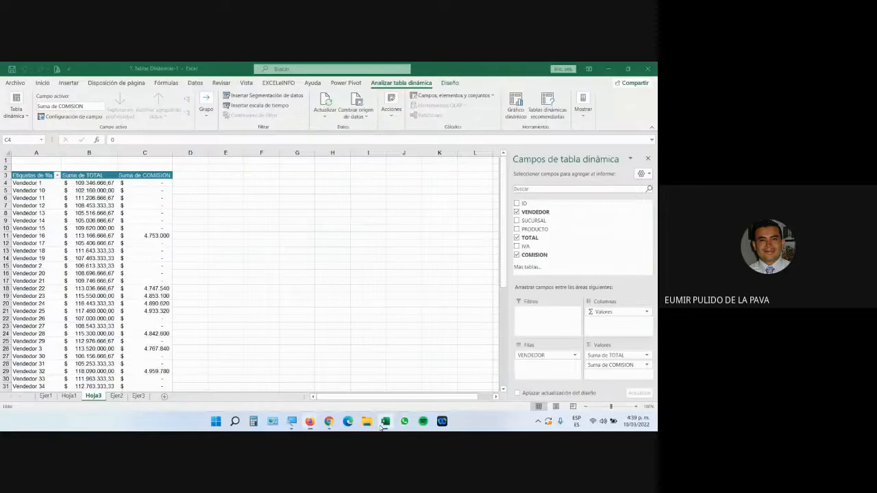
pyautogui.click(139, 397)
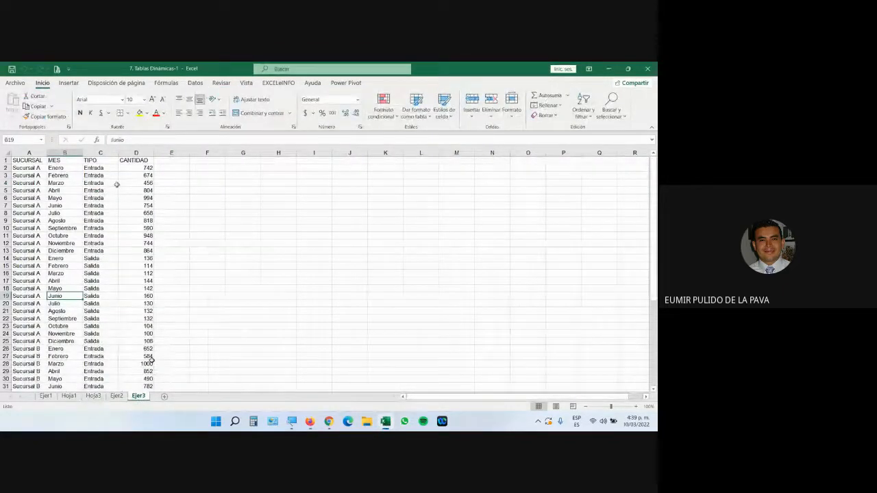
pyautogui.click(140, 176)
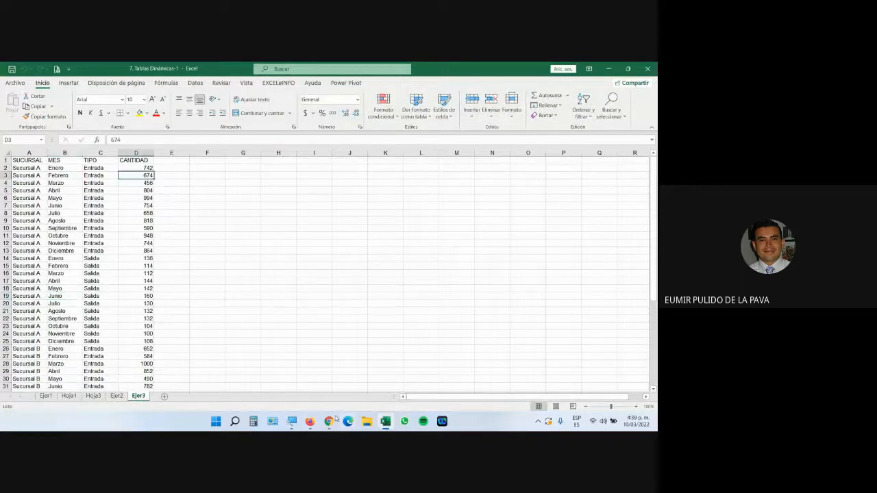
pyautogui.click(301, 422)
pyautogui.click(425, 395)
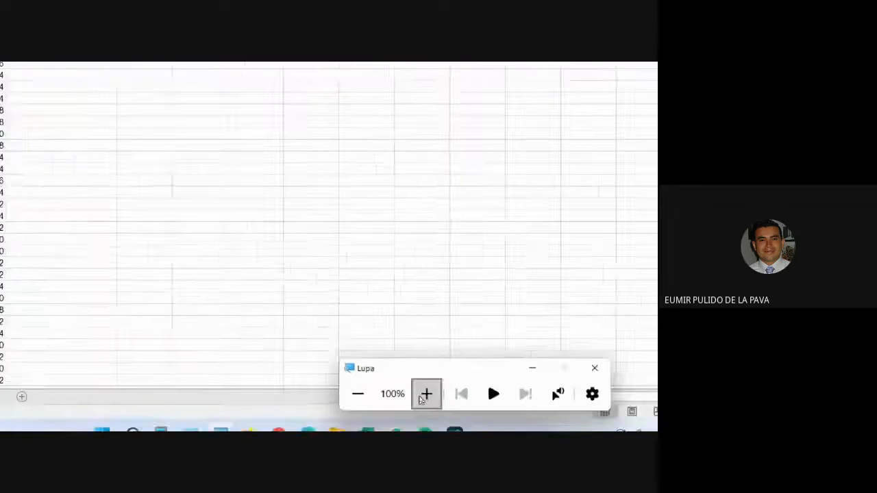
pyautogui.click(567, 364)
pyautogui.click(134, 190)
pyautogui.moveTo(63, 145); pyautogui.dragTo(281, 343)
pyautogui.click(225, 237)
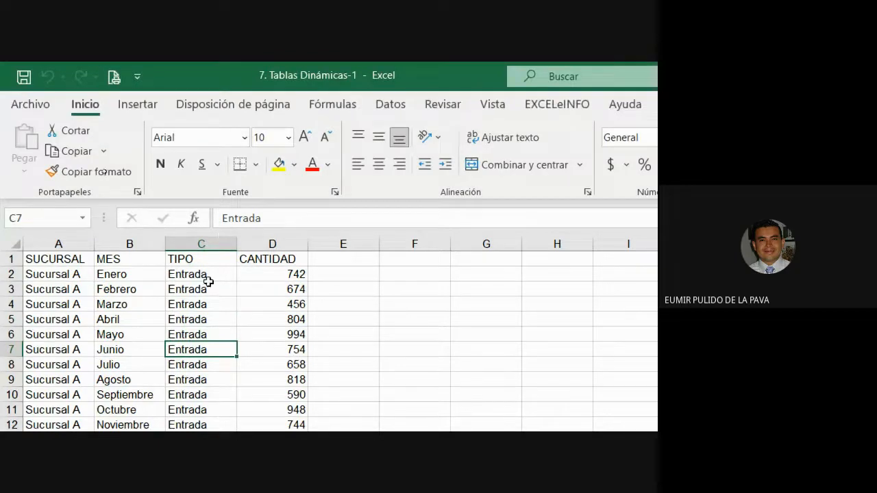
# Convert the Ejer3 data range A1:D49 into a table with headers.
pyautogui.click(212, 161)
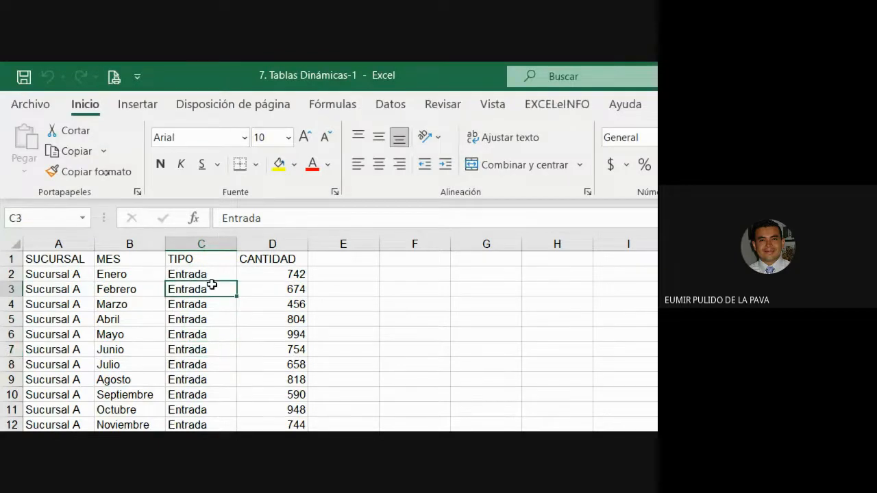
pyautogui.click(150, 109)
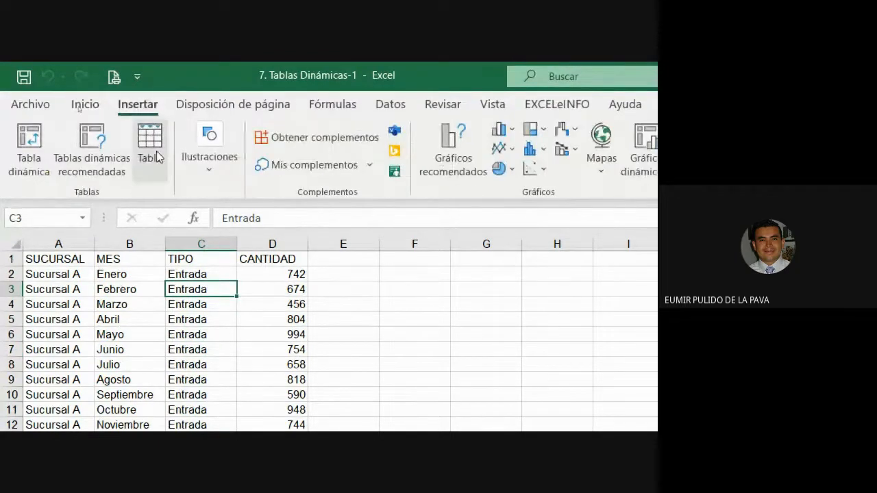
pyautogui.click(157, 157)
pyautogui.moveTo(454, 374); pyautogui.dragTo(372, 285)
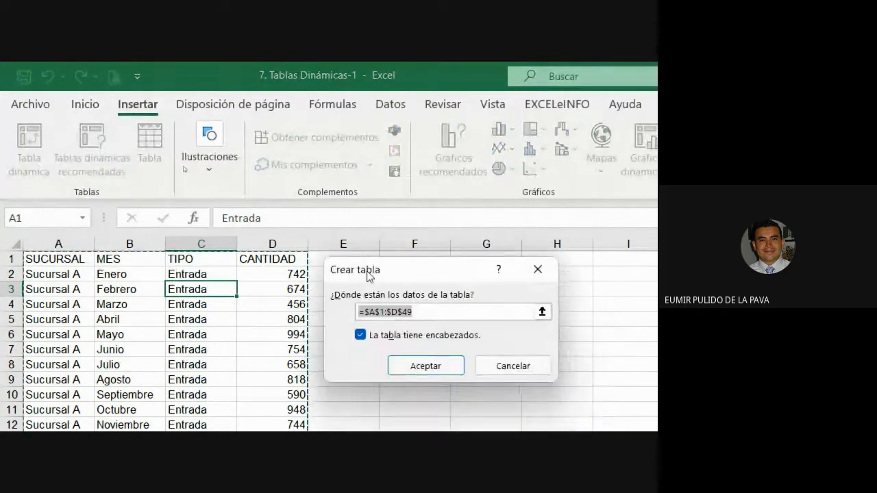
pyautogui.click(420, 375)
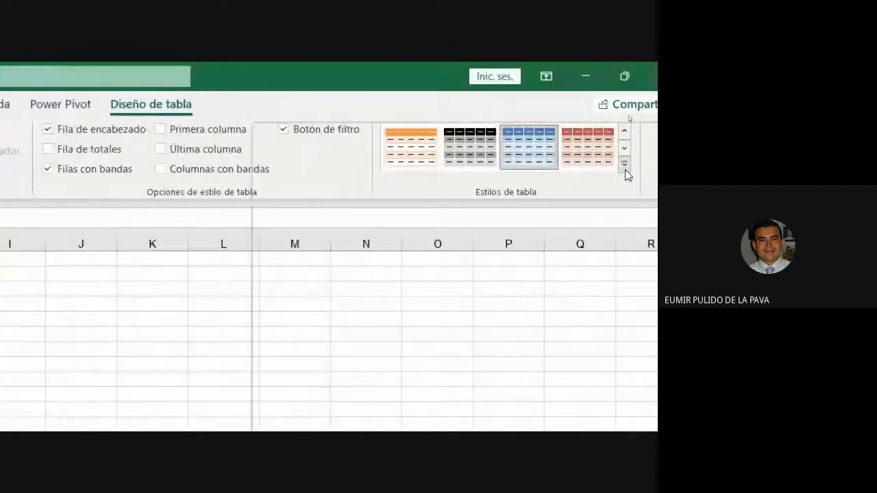
# Apply an orange banded style to the Ejer3 table and deselect it.
pyautogui.click(625, 165)
pyautogui.click(589, 286)
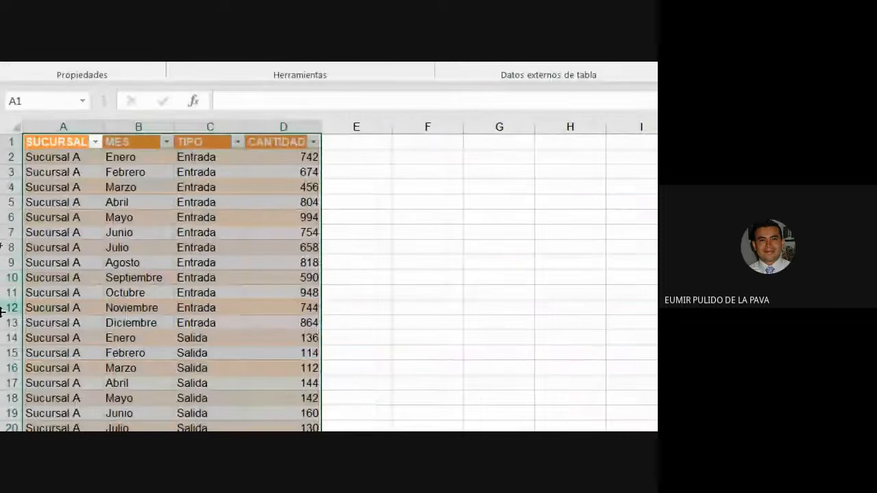
pyautogui.click(133, 308)
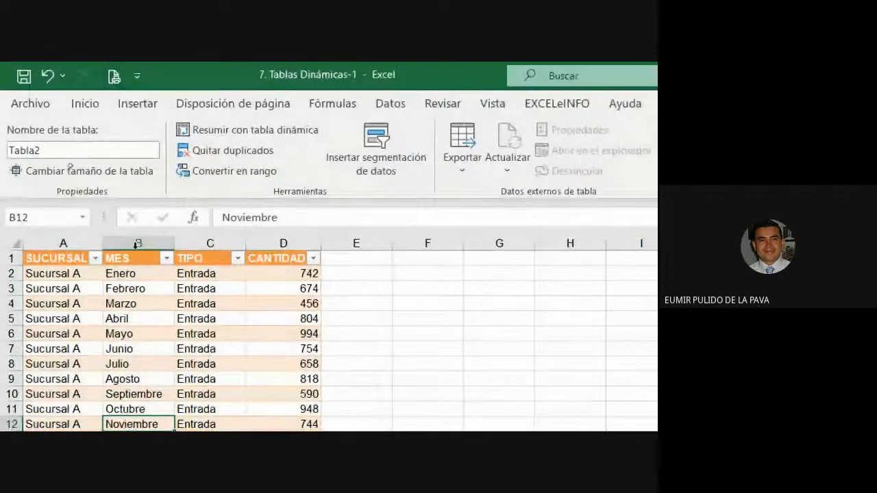
# Insert a pivot table based on the Ejer3 table in a new worksheet.
pyautogui.click(145, 276)
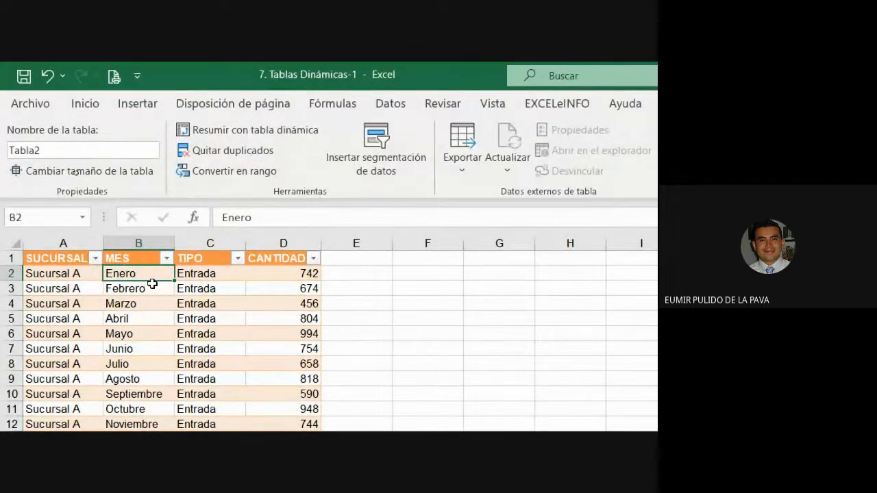
pyautogui.click(139, 105)
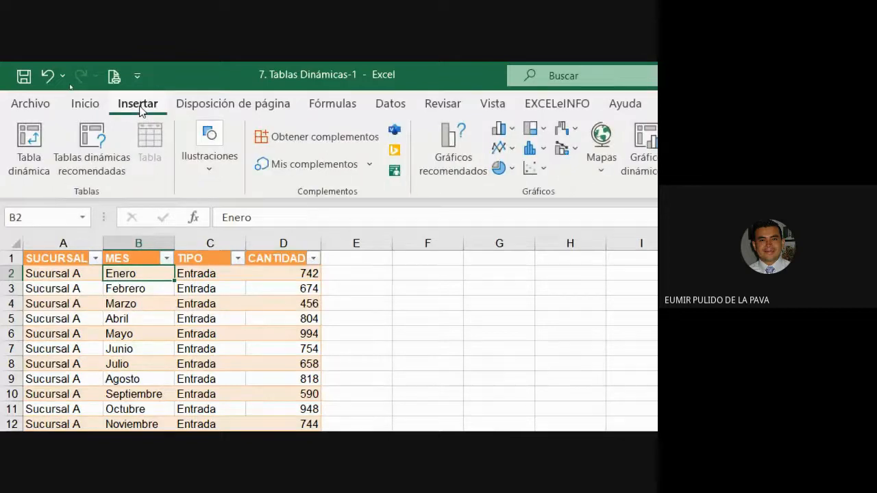
pyautogui.click(32, 155)
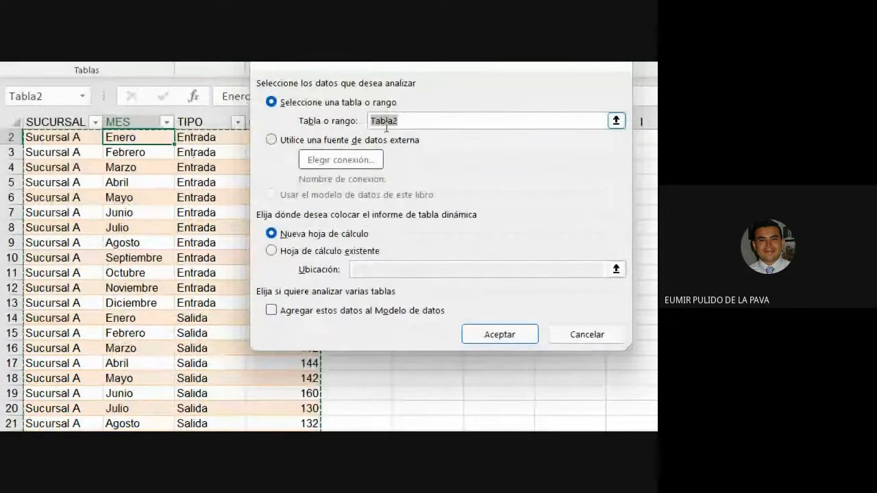
pyautogui.click(490, 334)
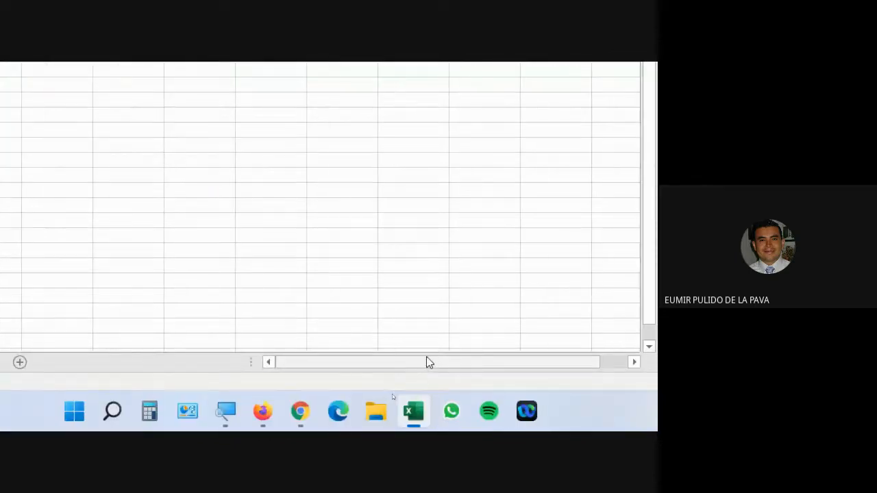
pyautogui.moveTo(296, 413)
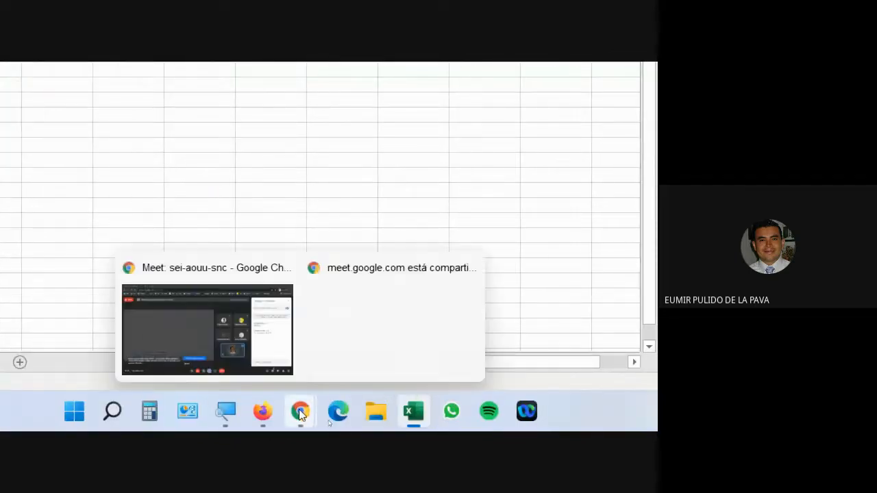
# Switch to the exercise document and examine the Ejer3 instructions on the calculated percentage, the 0,00 format and the sample pivot table.
pyautogui.moveTo(262, 411)
pyautogui.click(309, 338)
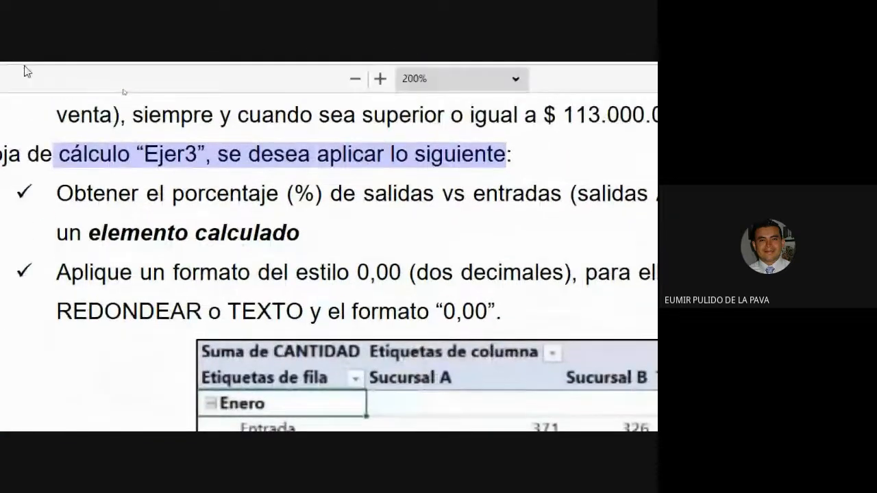
pyautogui.moveTo(126, 198); pyautogui.dragTo(507, 198)
pyautogui.moveTo(402, 218); pyautogui.dragTo(652, 197)
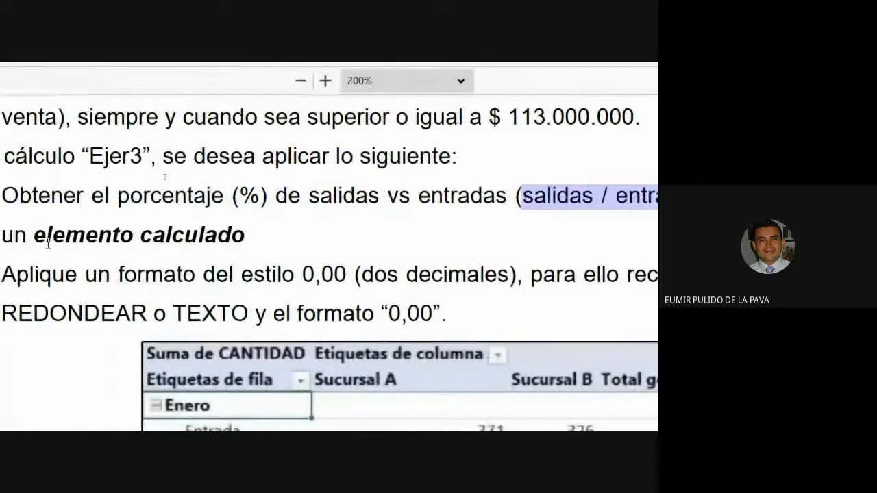
pyautogui.moveTo(98, 274); pyautogui.dragTo(480, 320)
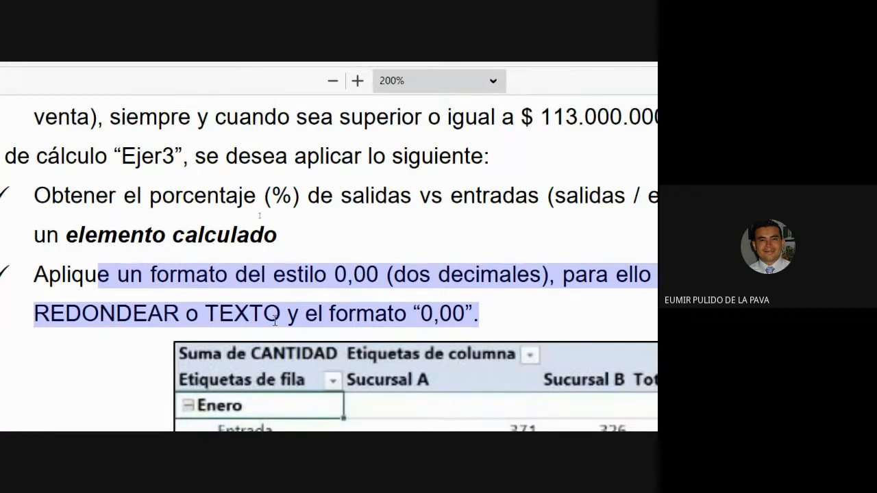
pyautogui.scroll(-5, 274, 321)
pyautogui.hscroll(4, 274, 321)
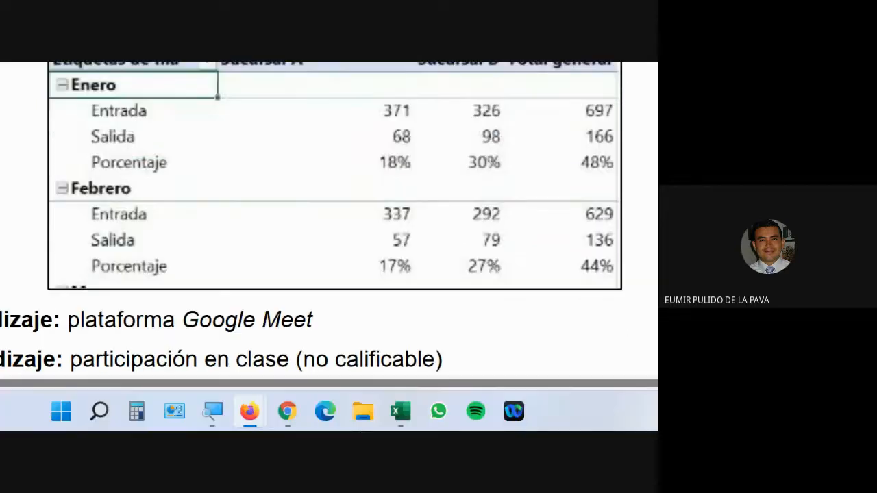
# Return to Excel and place SUCURSAL in the pivot table's columns, with MES and TIPO in its rows.
pyautogui.click(401, 412)
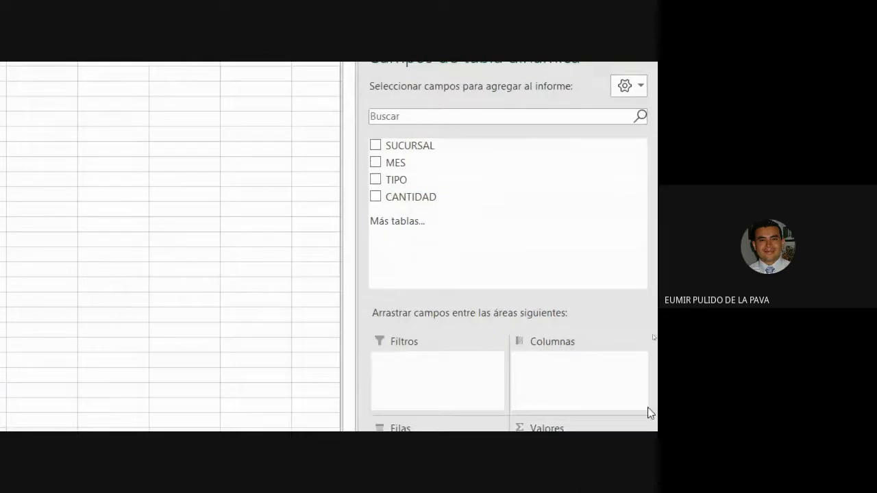
pyautogui.moveTo(402, 92); pyautogui.dragTo(566, 314)
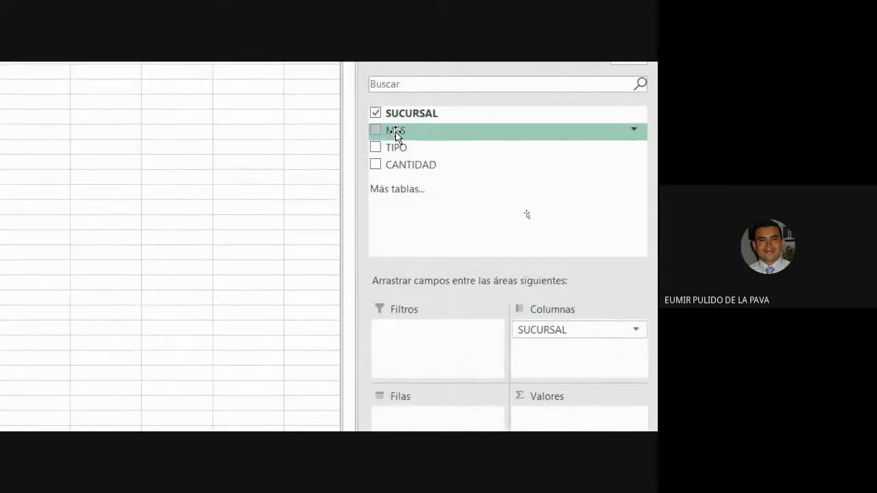
pyautogui.moveTo(395, 132); pyautogui.dragTo(411, 412)
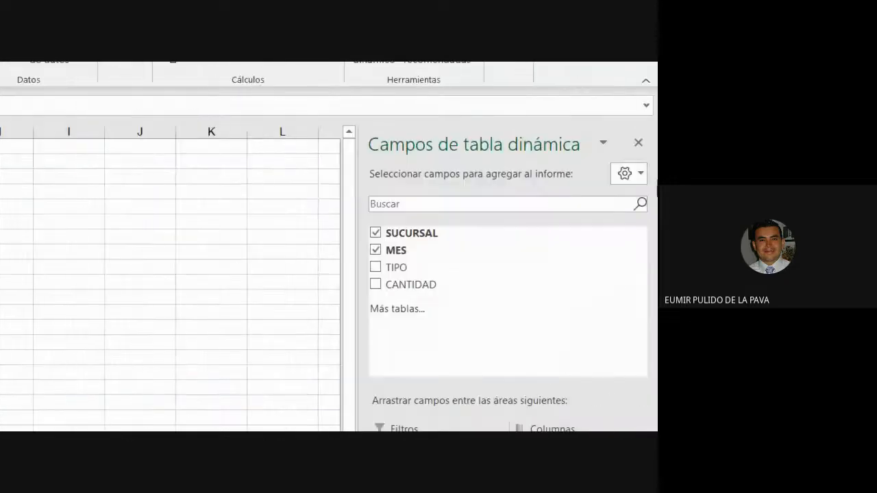
pyautogui.moveTo(405, 274); pyautogui.dragTo(430, 386)
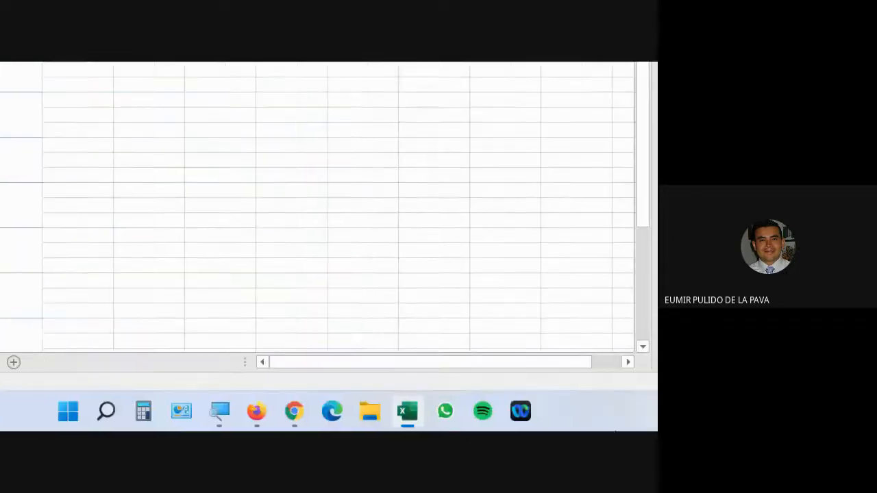
# Switch to the exercise document and examine how the sample pivot table arranges months, types and branches.
pyautogui.moveTo(280, 408)
pyautogui.click(350, 308)
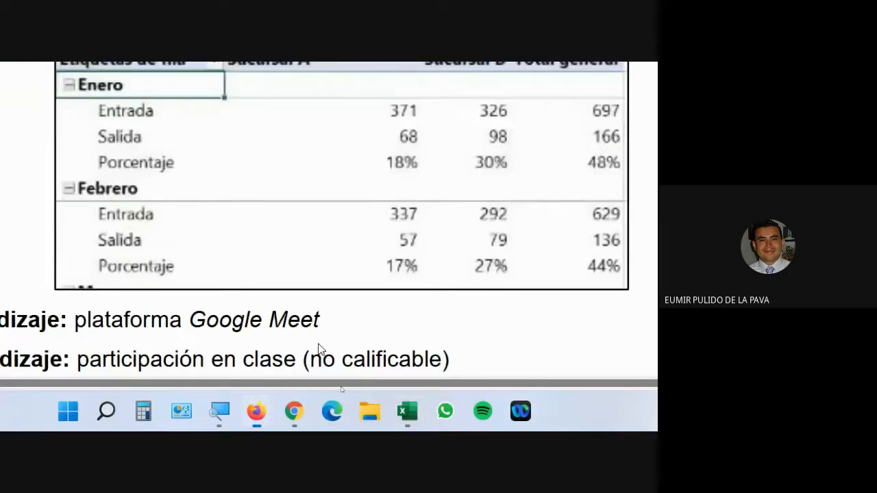
pyautogui.scroll(1, 450, 89)
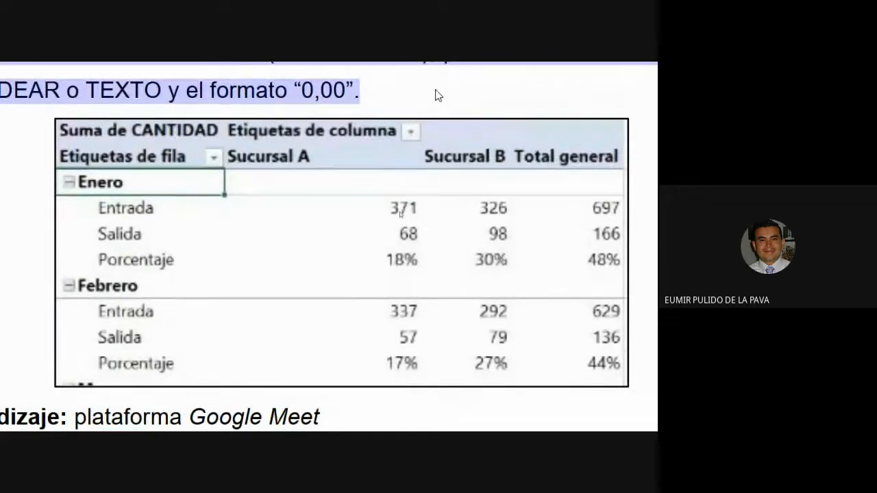
pyautogui.scroll(1, 312, 189)
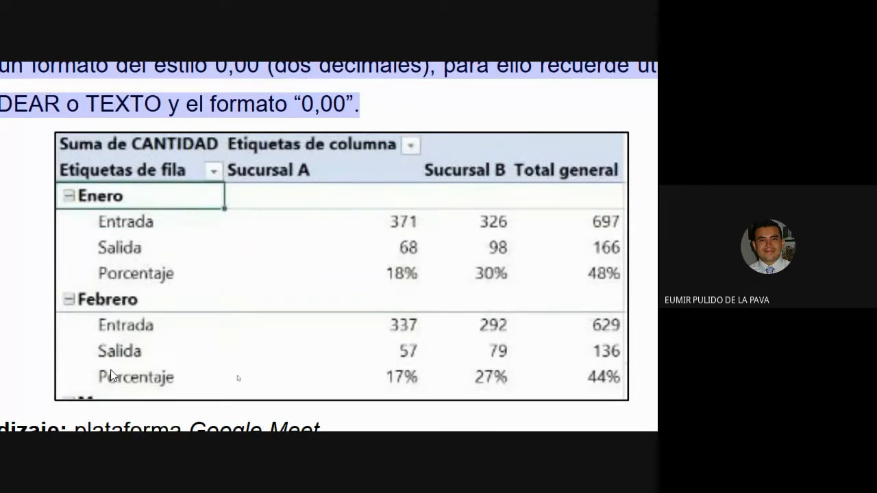
# Switch back to Excel, keep MES above TIPO in the rows and add CANTIDAD to the values area.
pyautogui.click(404, 415)
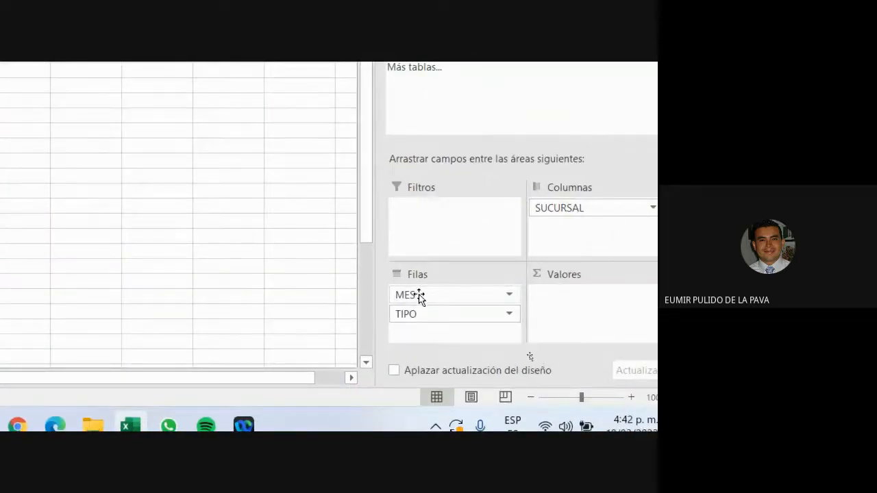
pyautogui.moveTo(421, 314); pyautogui.dragTo(418, 294)
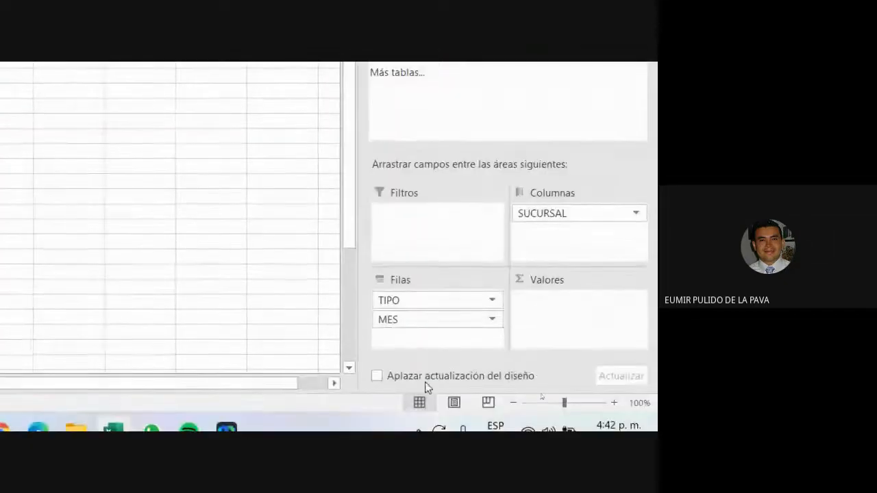
pyautogui.moveTo(412, 327); pyautogui.dragTo(404, 290)
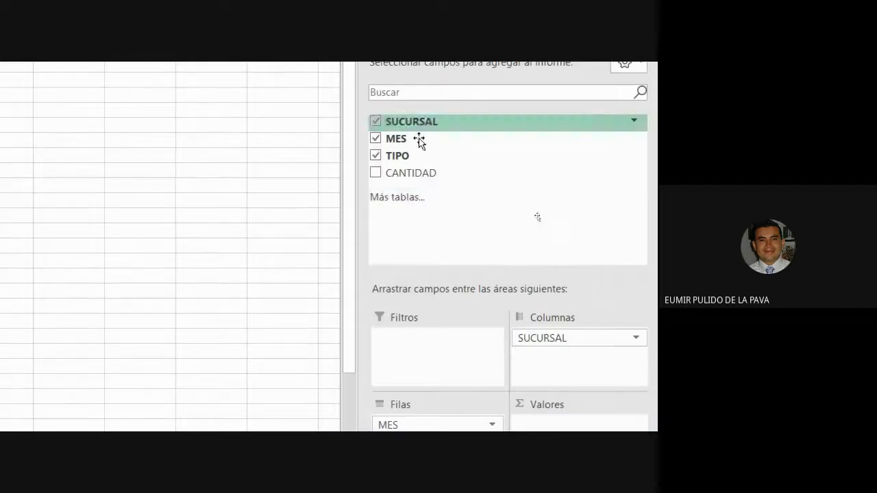
pyautogui.moveTo(393, 174); pyautogui.dragTo(607, 358)
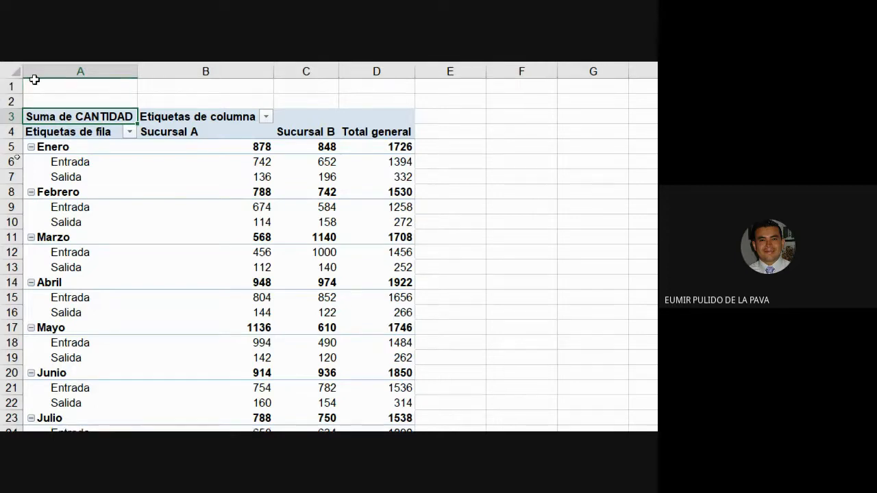
# Check which calculated field and item options are available with different row and column labels of the pivot table selected.
pyautogui.moveTo(73, 164); pyautogui.dragTo(73, 177)
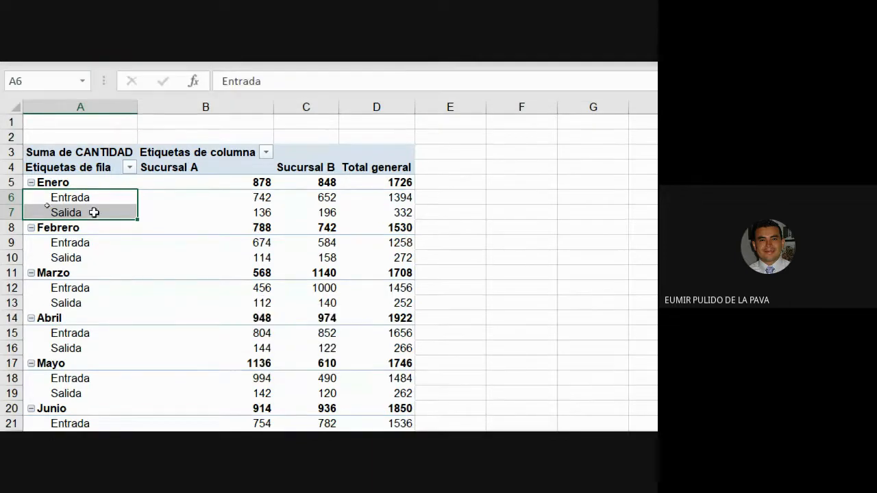
pyautogui.click(88, 163)
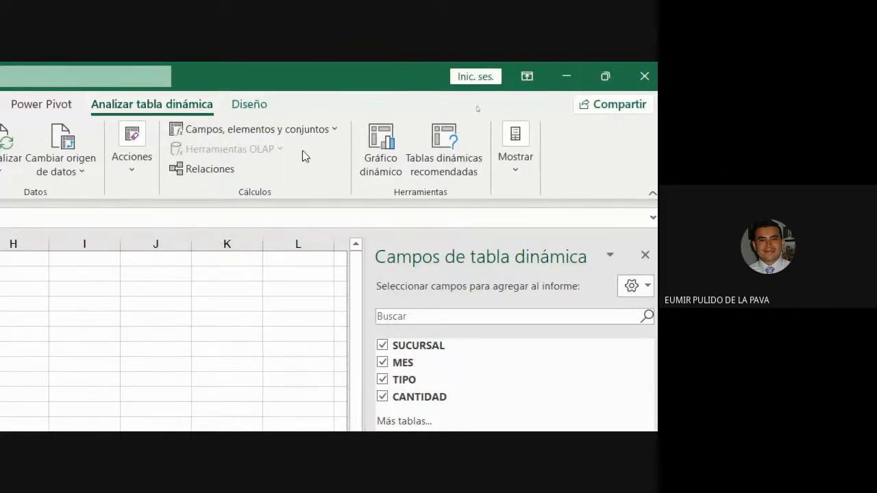
pyautogui.click(322, 134)
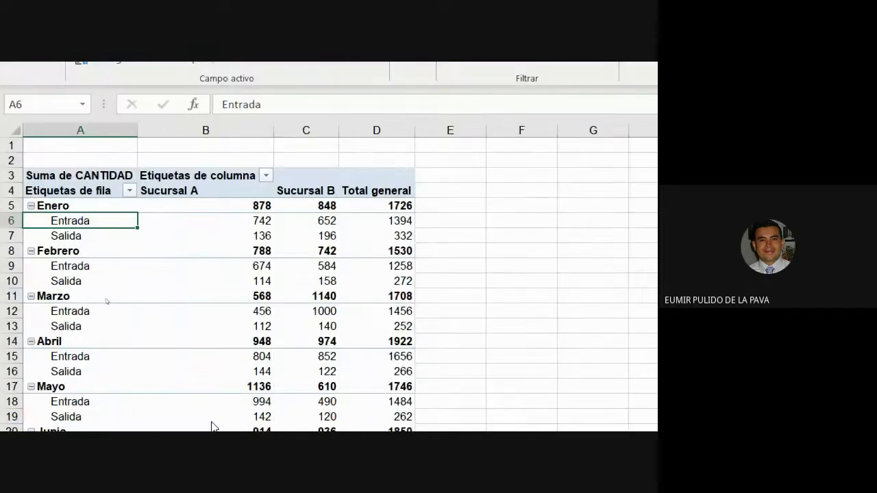
pyautogui.click(193, 168)
pyautogui.click(209, 174)
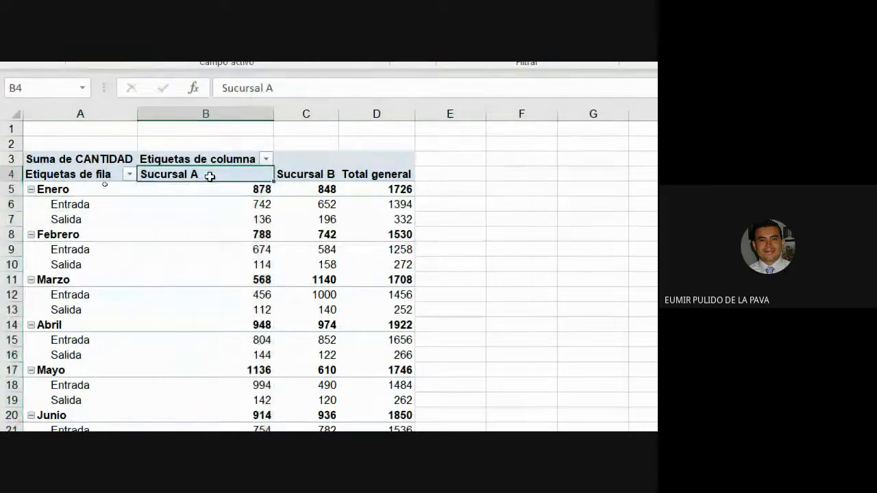
pyautogui.click(476, 132)
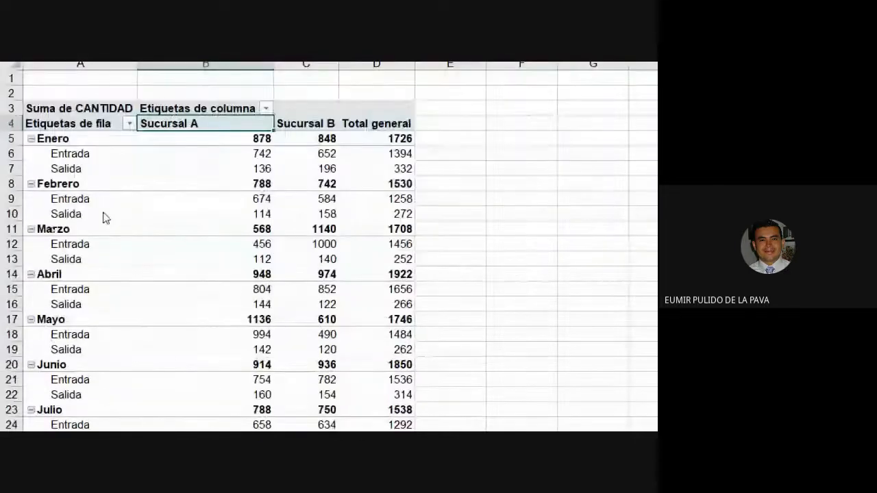
pyautogui.click(62, 138)
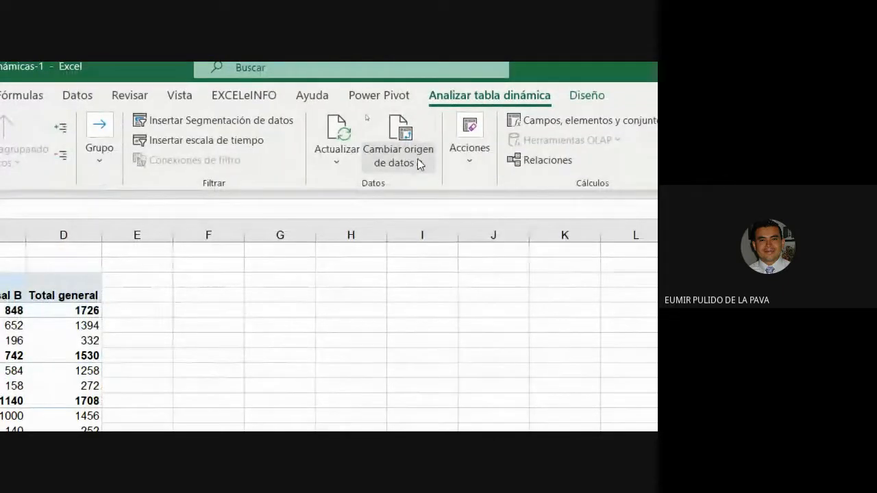
pyautogui.click(575, 121)
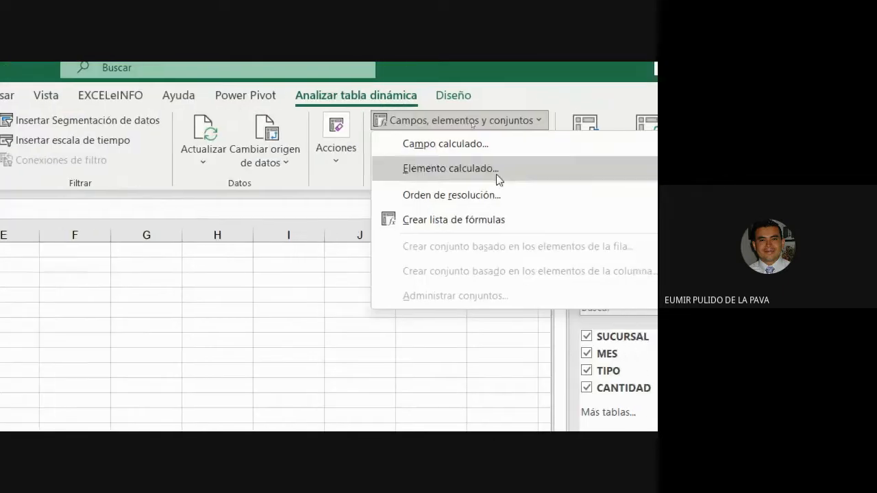
pyautogui.click(511, 120)
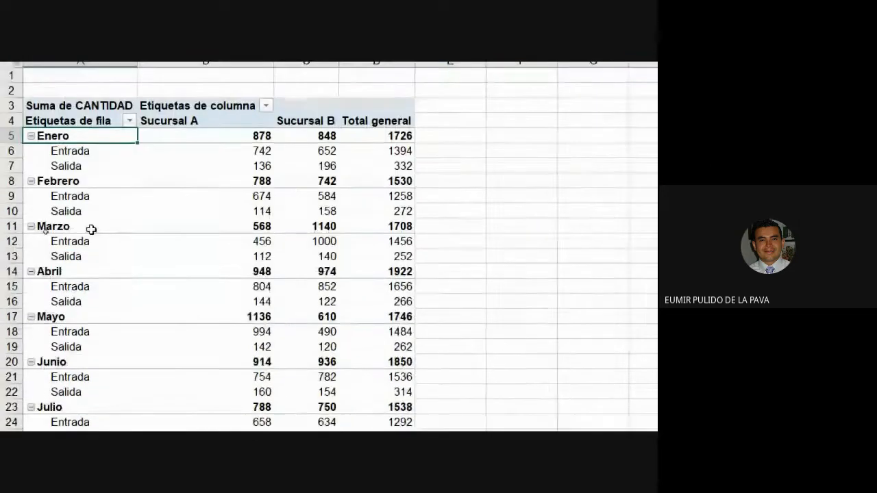
pyautogui.click(43, 181)
pyautogui.click(43, 196)
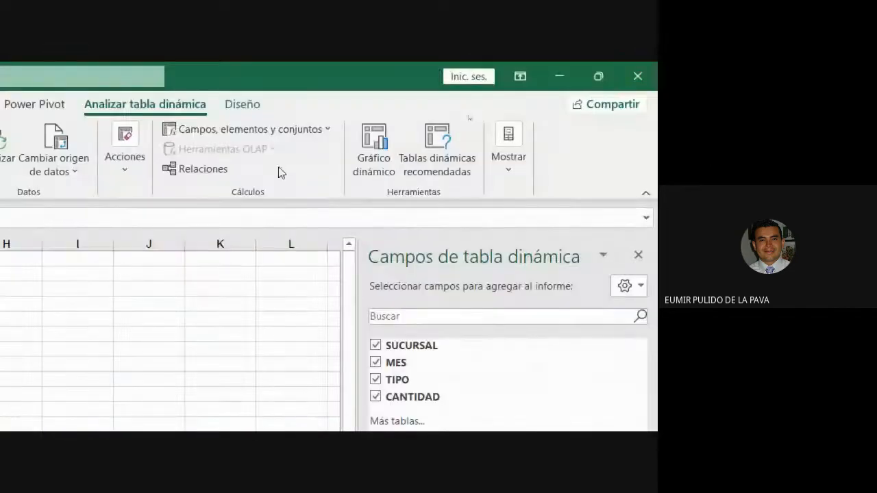
pyautogui.click(320, 128)
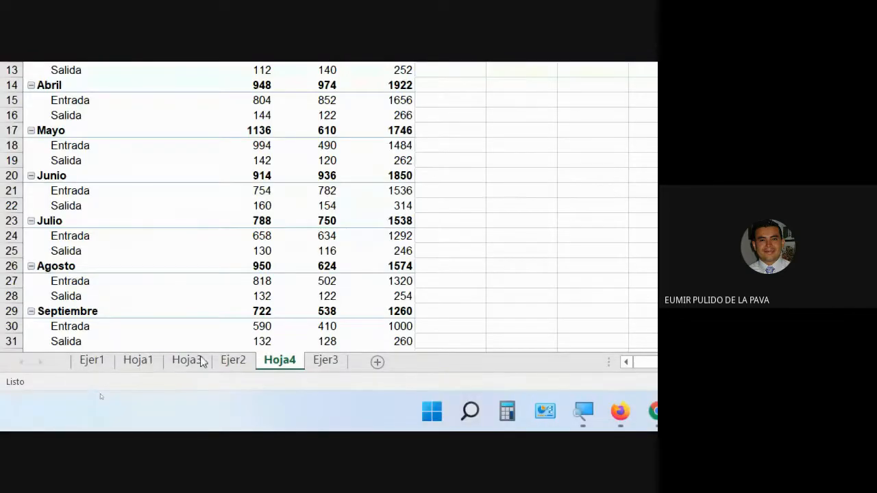
# Open Hoja3 and check the calculation options offered for its pivot table.
pyautogui.click(189, 361)
pyautogui.click(182, 164)
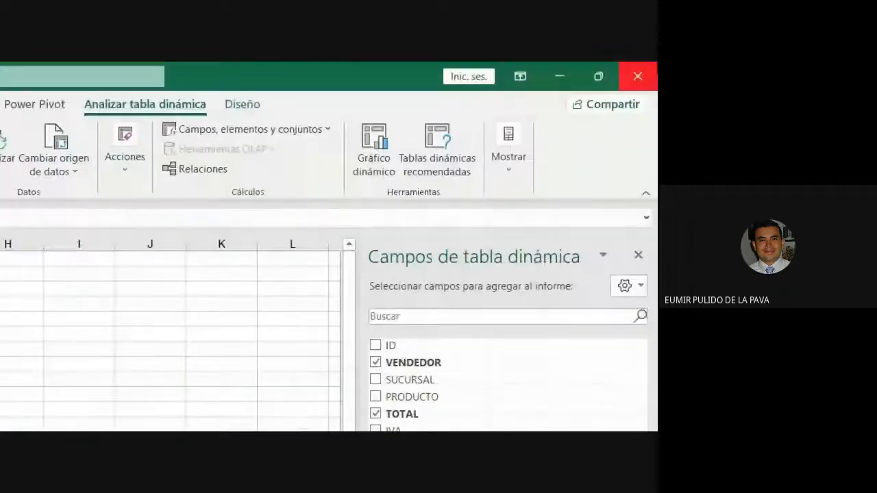
pyautogui.click(263, 134)
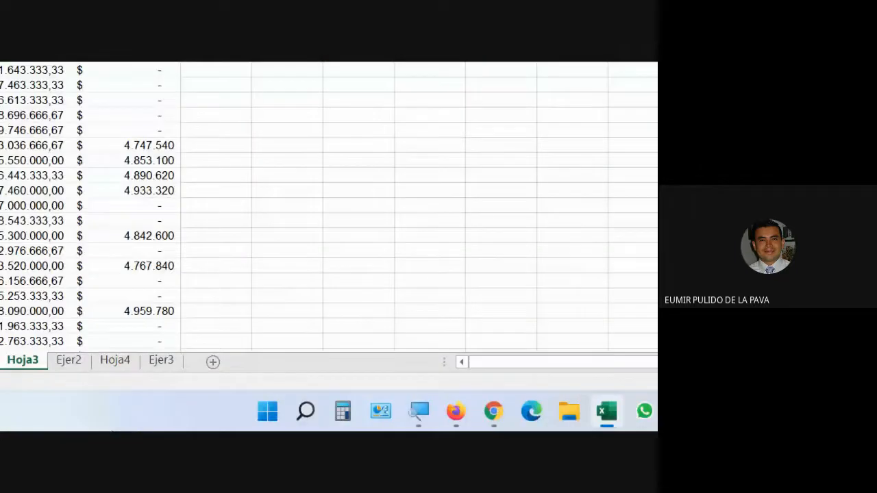
# Return to Hoja4 and try to insert a calculated item with the Entrada label under Enero selected.
pyautogui.click(103, 361)
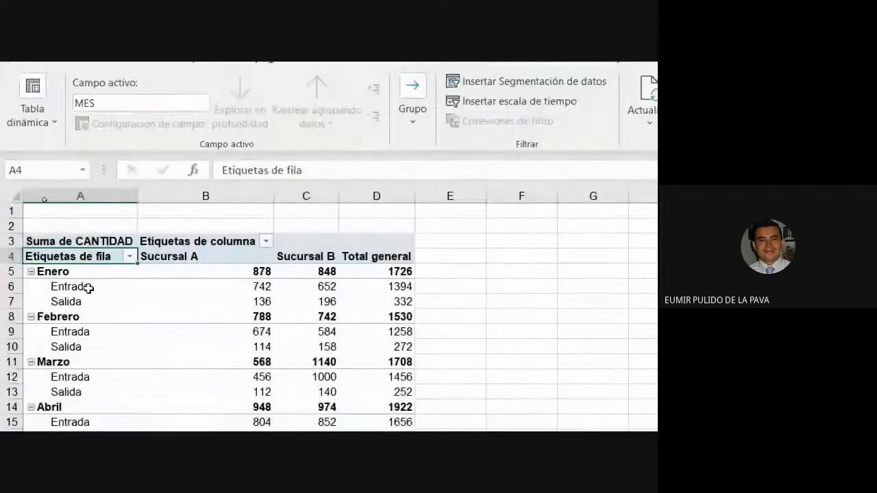
pyautogui.click(91, 290)
pyautogui.click(89, 287)
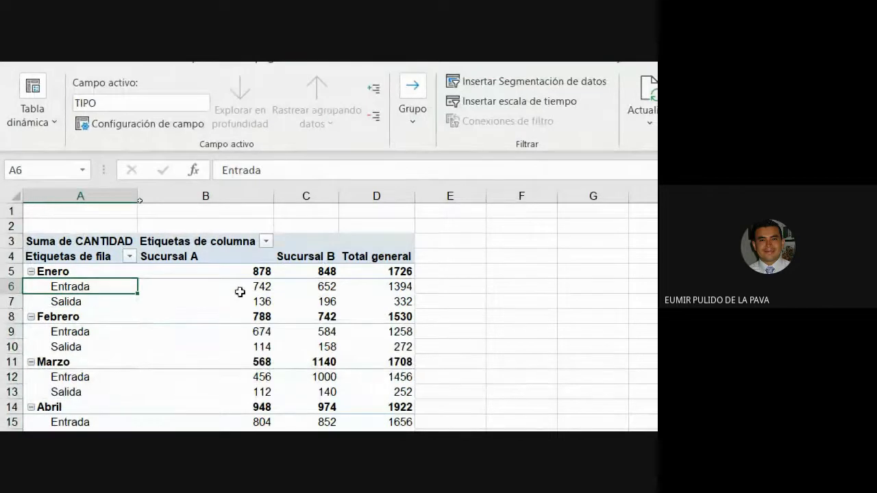
pyautogui.click(537, 130)
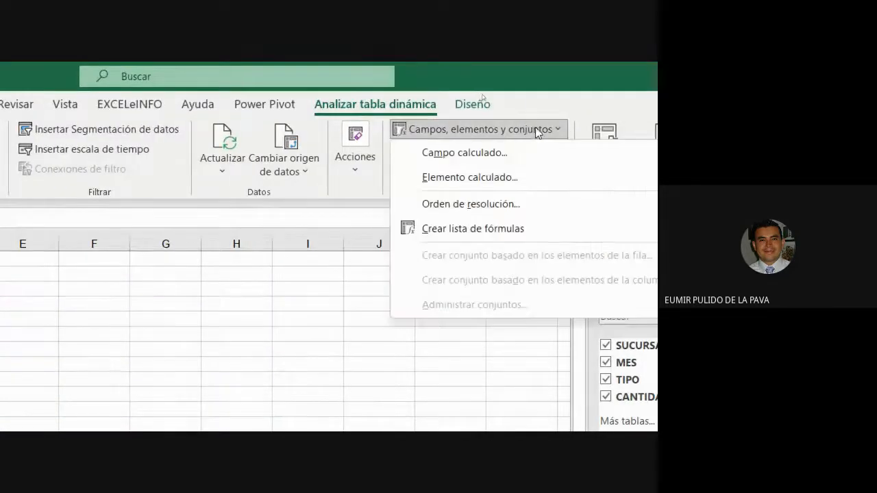
pyautogui.click(505, 177)
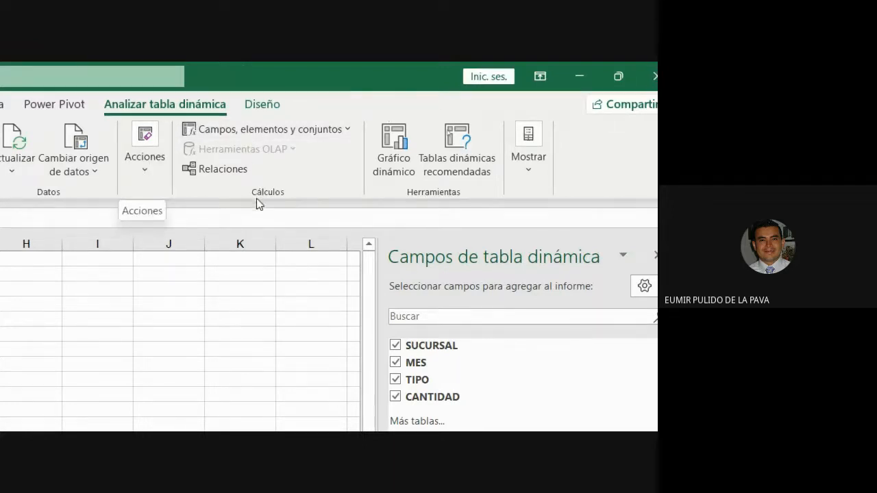
pyautogui.click(151, 175)
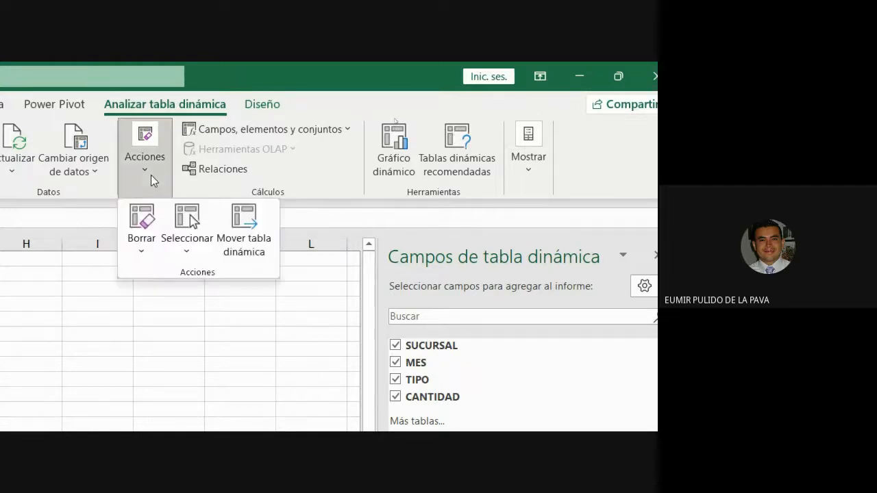
pyautogui.click(316, 144)
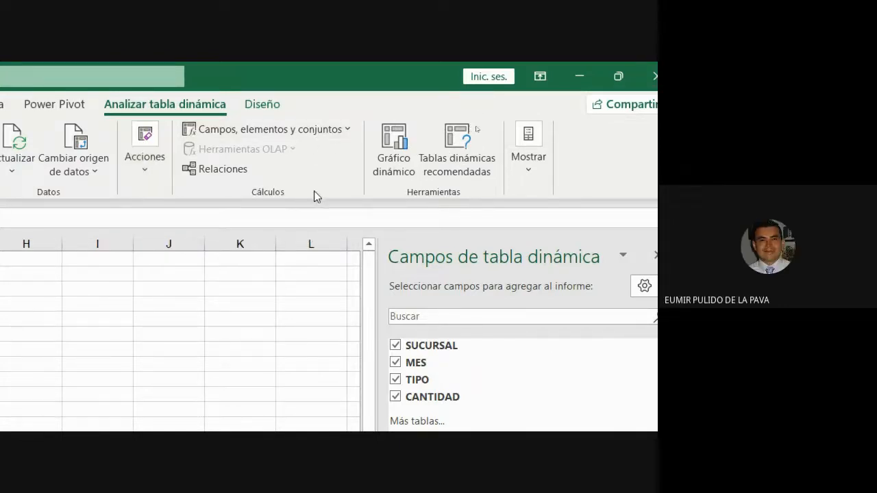
pyautogui.click(142, 168)
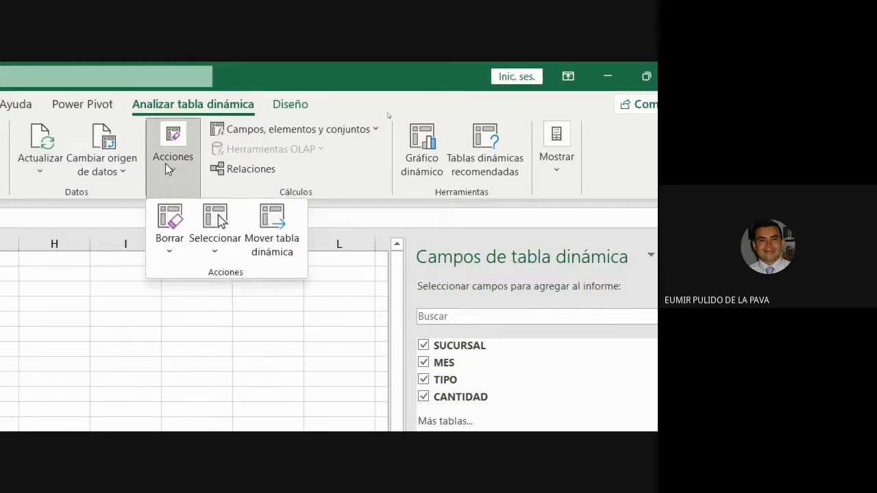
pyautogui.click(341, 188)
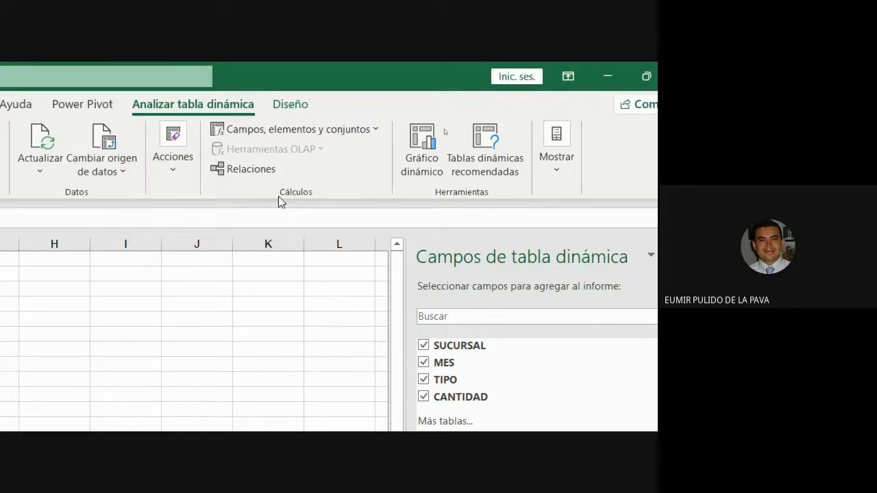
# Try to define a calculated item named Porcentaje in the TIPO field as Salida divided by Entrada.
pyautogui.click(368, 131)
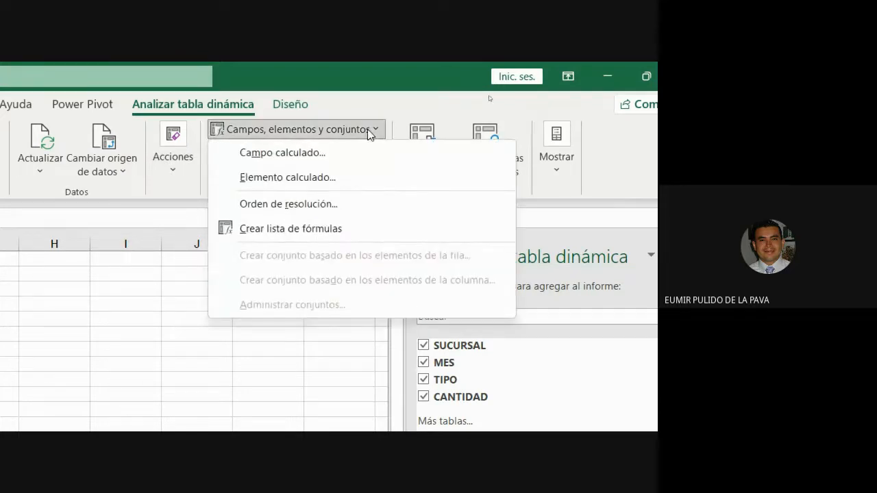
pyautogui.click(312, 178)
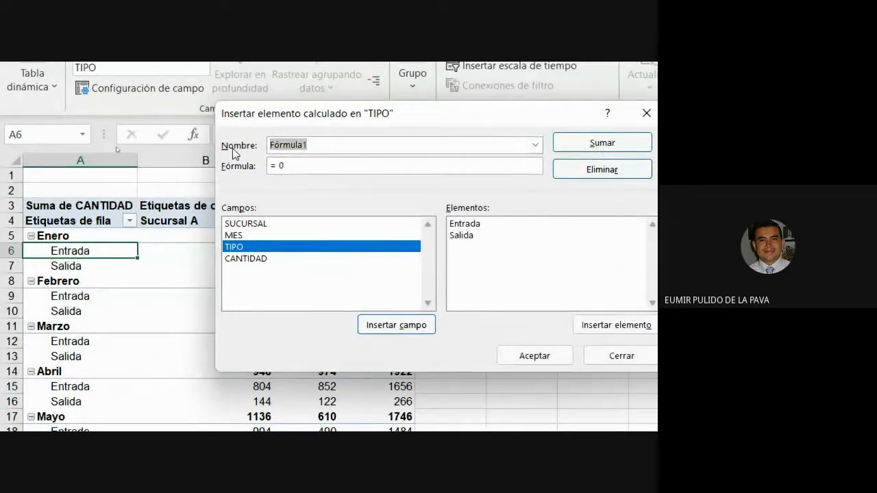
pyautogui.write('pORCENTAJE')
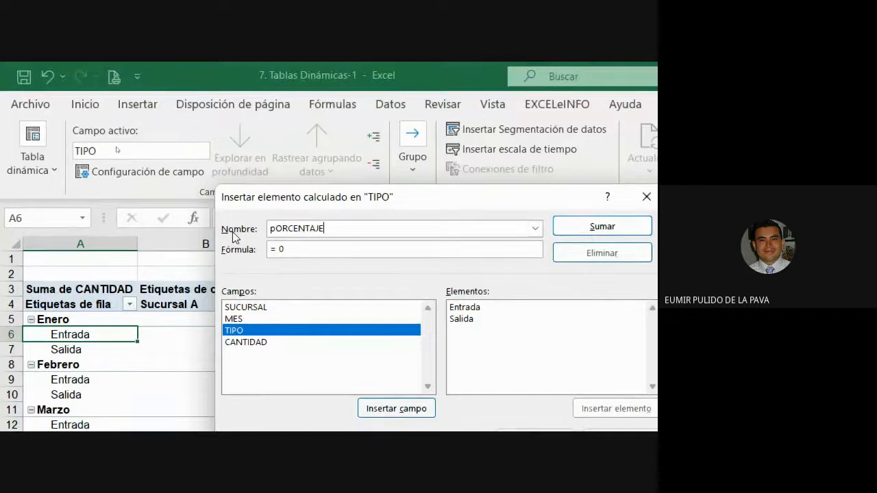
pyautogui.press('BackSpace')
pyautogui.press('BackSpace')
pyautogui.press('BackSpace')
pyautogui.press('BackSpace')
pyautogui.press('BackSpace')
pyautogui.press('BackSpace')
pyautogui.press('BackSpace')
pyautogui.press('BackSpace')
pyautogui.press('BackSpace')
pyautogui.press('BackSpace')
pyautogui.write('Porcentaje')
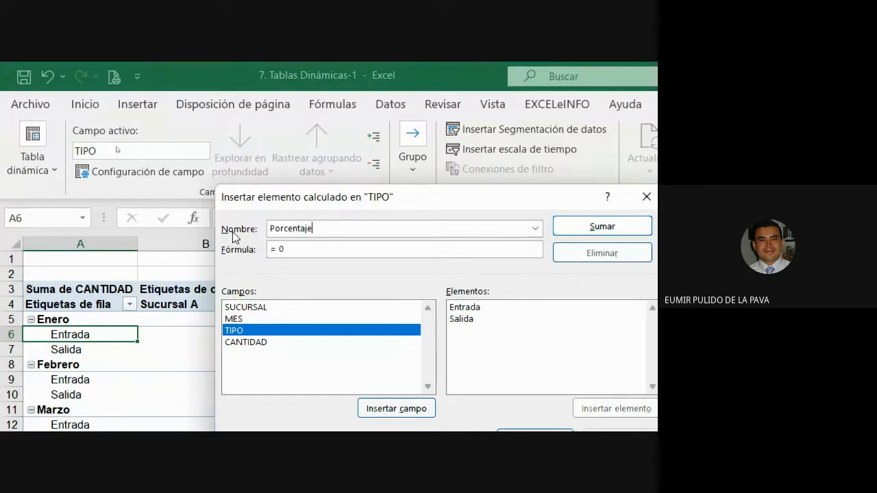
pyautogui.press('Tab')
pyautogui.press('BackSpace')
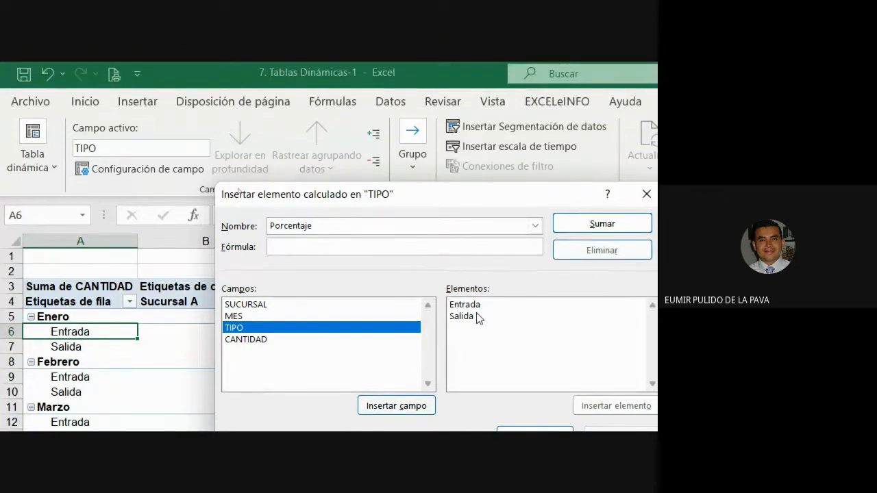
pyautogui.doubleClick(462, 316)
pyautogui.write('/')
pyautogui.doubleClick(476, 307)
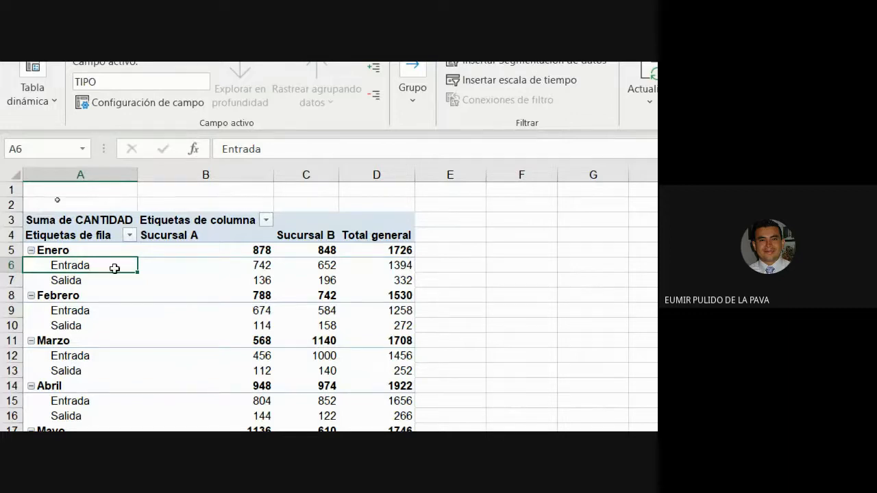
# Insert a calculated item named Porcentaje in the TIPO field with the formula =Salida/Entrada.
pyautogui.click(415, 129)
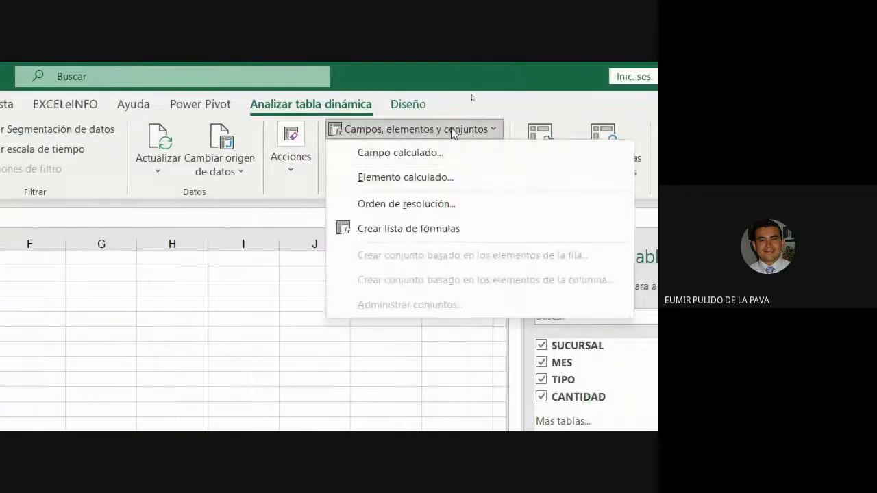
pyautogui.click(407, 179)
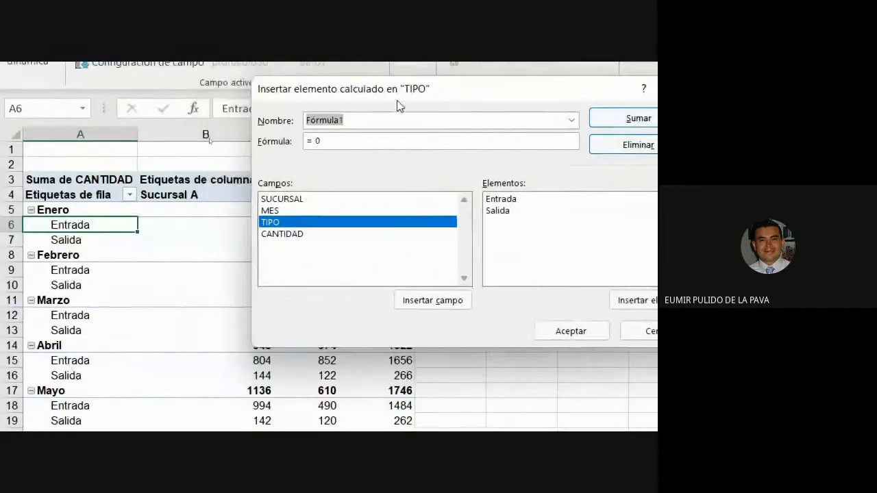
pyautogui.moveTo(595, 158); pyautogui.dragTo(558, 160)
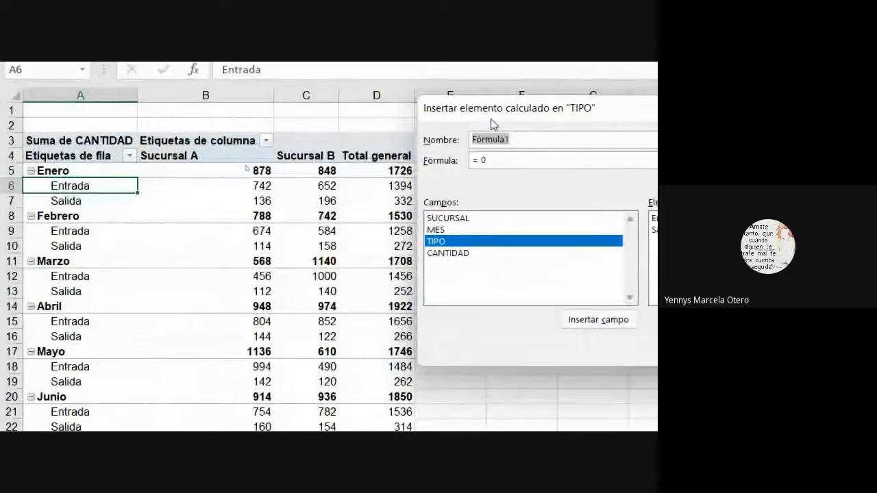
pyautogui.write('Porcentaje')
pyautogui.press('Tab')
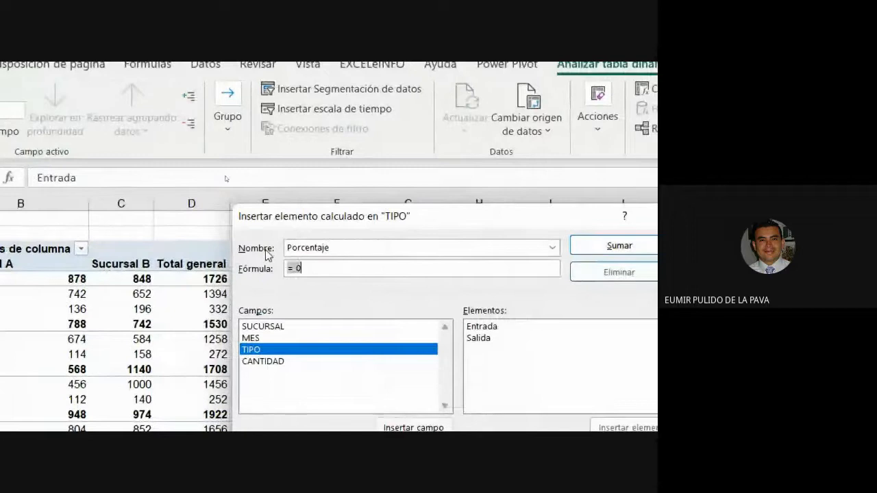
pyautogui.press('BackSpace')
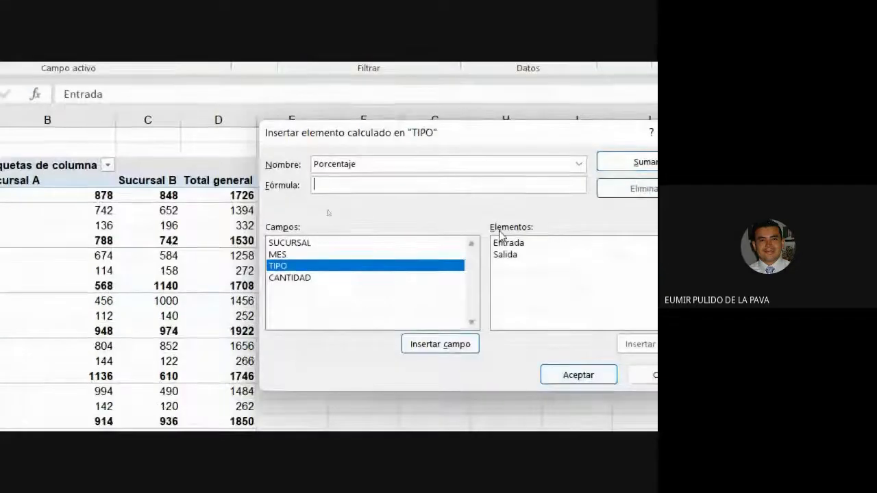
pyautogui.doubleClick(505, 254)
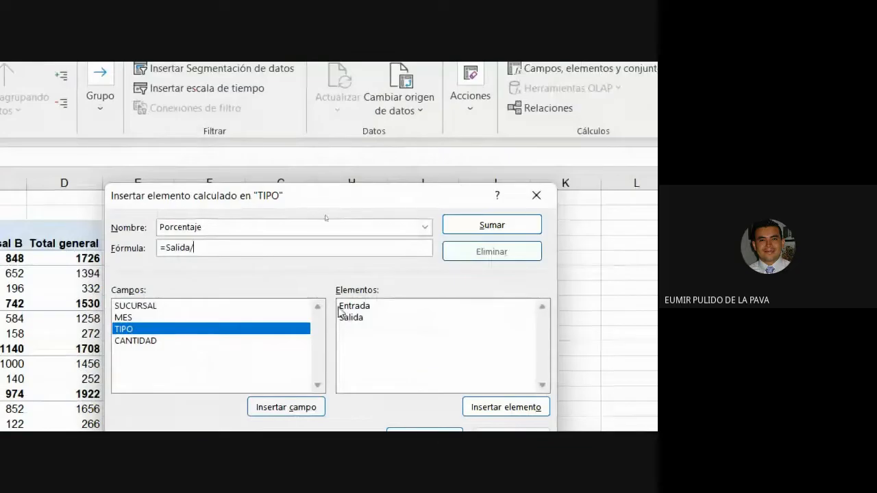
pyautogui.write('/')
pyautogui.doubleClick(354, 306)
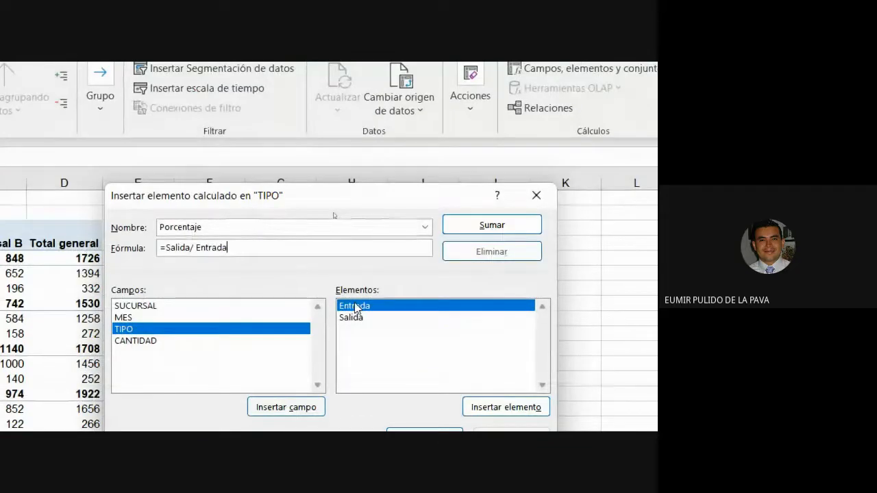
pyautogui.click(478, 224)
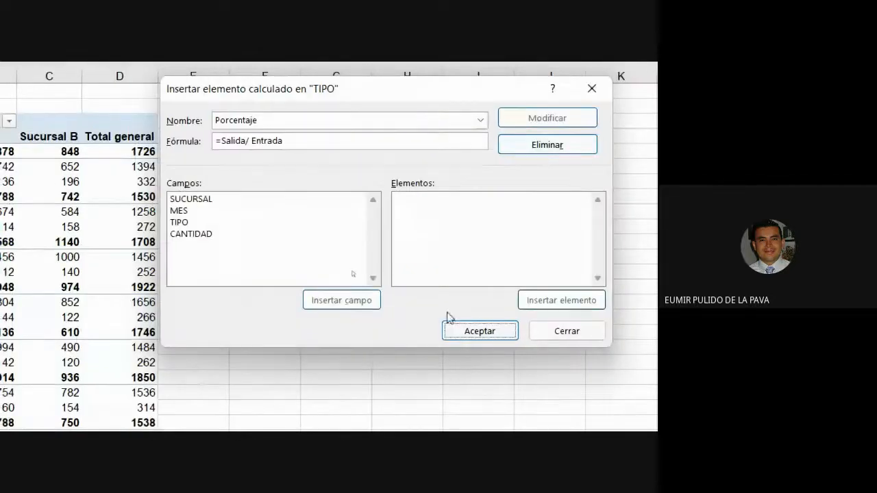
pyautogui.click(480, 331)
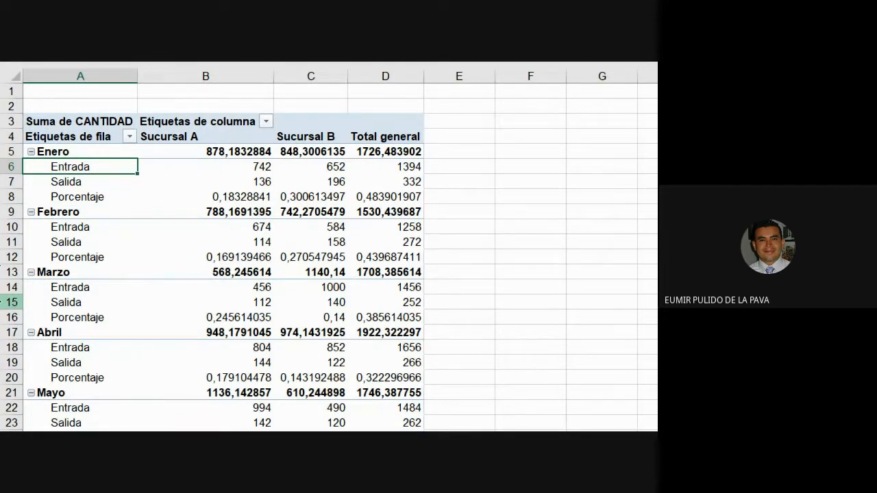
# Try to select the Porcentaje values of Enero, Febrero, Marzo and Abril together across both branches and the total.
pyautogui.moveTo(96, 197); pyautogui.dragTo(218, 197)
pyautogui.click(218, 197)
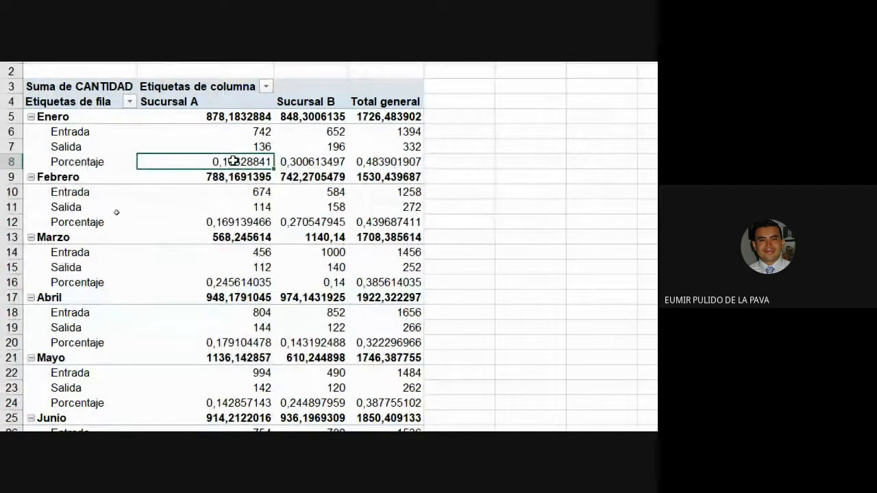
pyautogui.moveTo(236, 161); pyautogui.dragTo(403, 160)
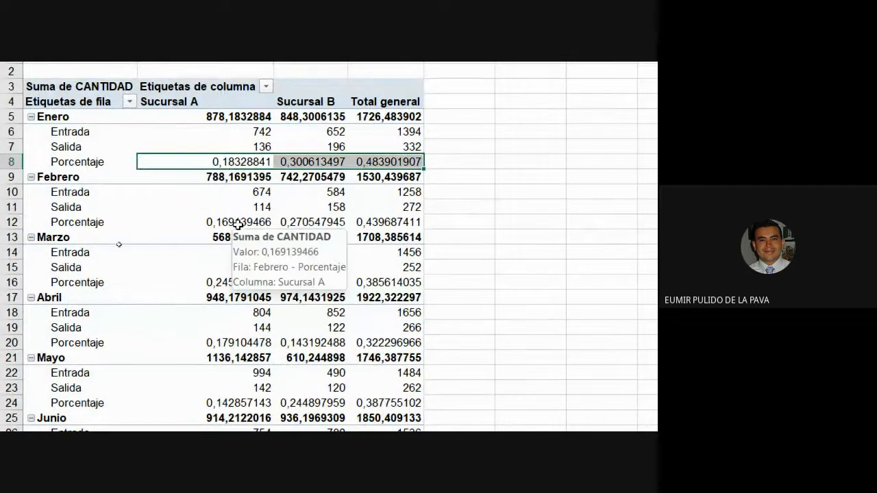
pyautogui.keyDown('ctrl'); pyautogui.moveTo(236, 222); pyautogui.dragTo(372, 221); pyautogui.keyUp('ctrl')
pyautogui.keyDown('ctrl'); pyautogui.moveTo(237, 282); pyautogui.dragTo(363, 282); pyautogui.keyUp('ctrl')
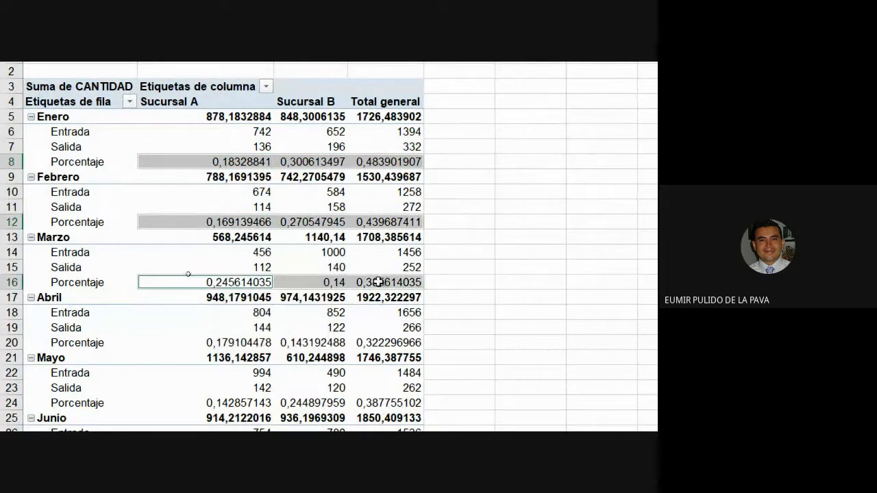
pyautogui.keyDown('ctrl'); pyautogui.moveTo(226, 343); pyautogui.dragTo(361, 342); pyautogui.keyUp('ctrl')
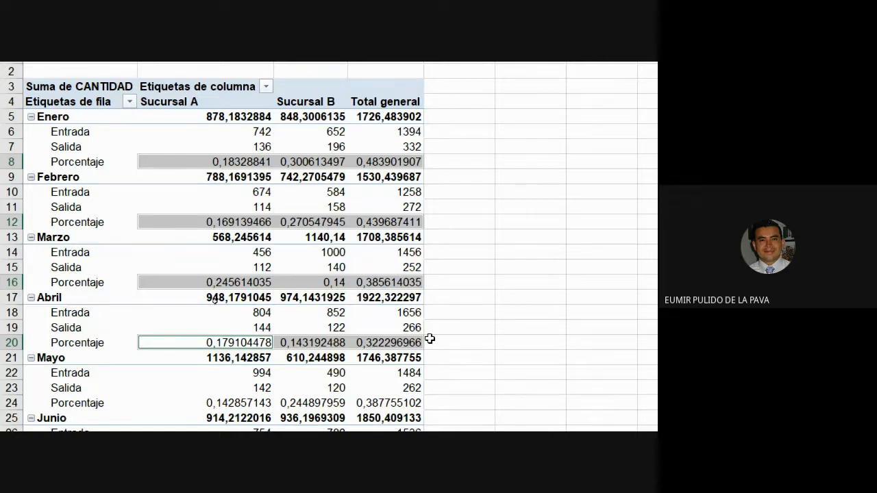
pyautogui.hscroll(1, 430, 338)
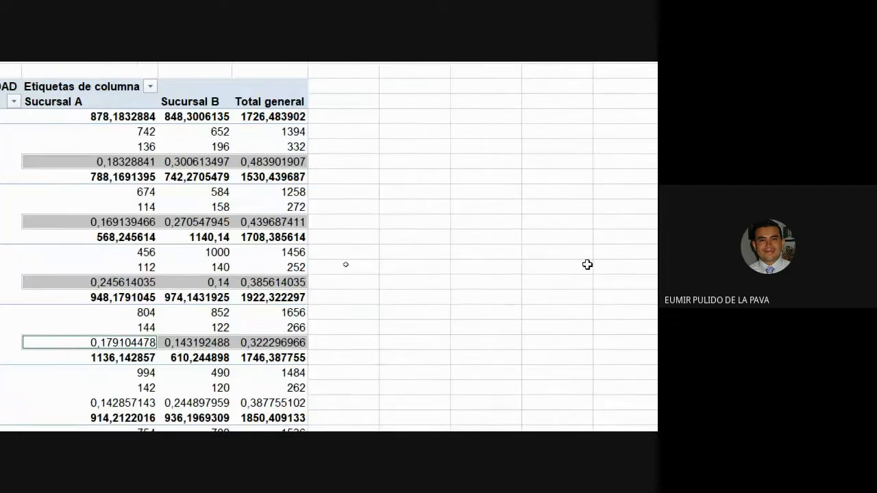
pyautogui.click(485, 266)
# Try again to select the Porcentaje values, starting with Enero to Marzo, and look over the remaining months.
pyautogui.hscroll(-1, 361, 242)
pyautogui.moveTo(199, 163); pyautogui.dragTo(384, 159)
pyautogui.keyDown('ctrl'); pyautogui.click(228, 222); pyautogui.keyUp('ctrl')
pyautogui.moveTo(229, 222); pyautogui.dragTo(405, 221)
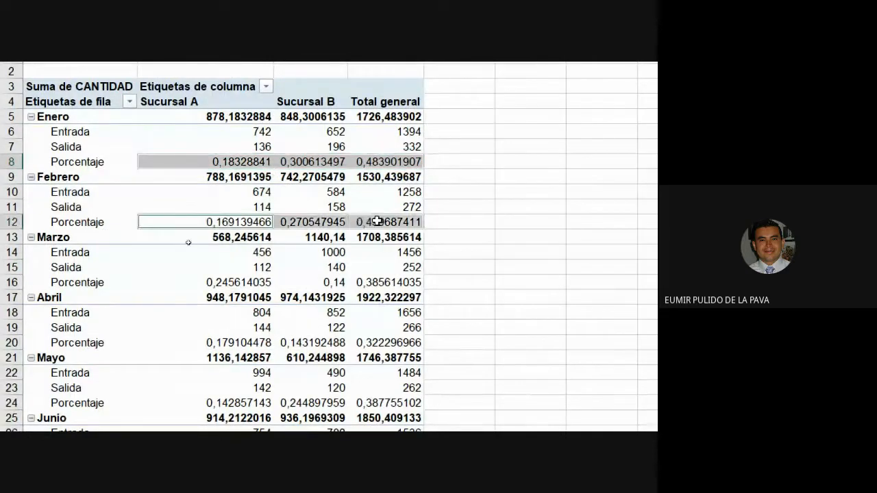
pyautogui.keyDown('ctrl'); pyautogui.moveTo(206, 283); pyautogui.dragTo(329, 283); pyautogui.keyUp('ctrl')
pyautogui.scroll(-5, 341, 312)
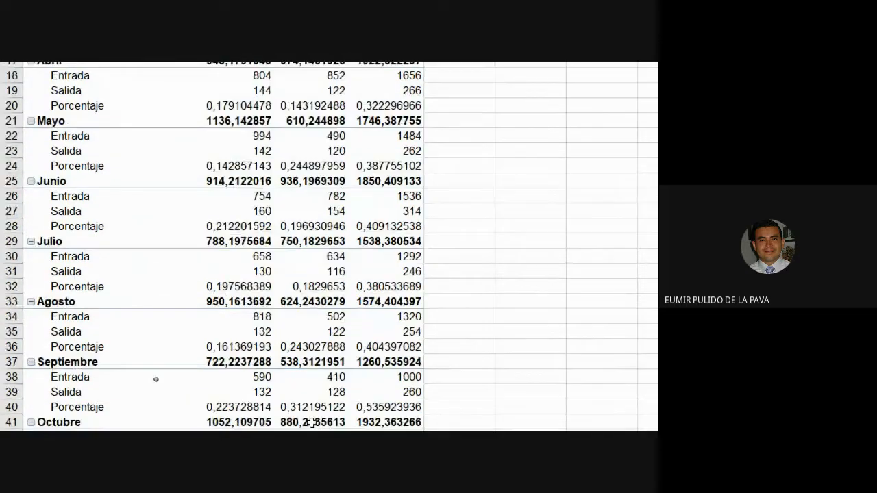
pyautogui.scroll(-5, 312, 423)
pyautogui.scroll(6, 303, 360)
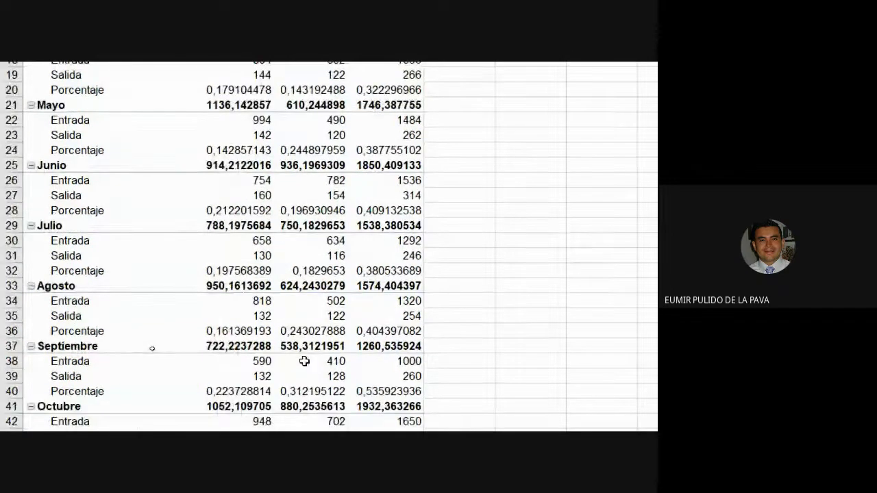
pyautogui.scroll(-5, 304, 358)
pyautogui.scroll(8, 301, 359)
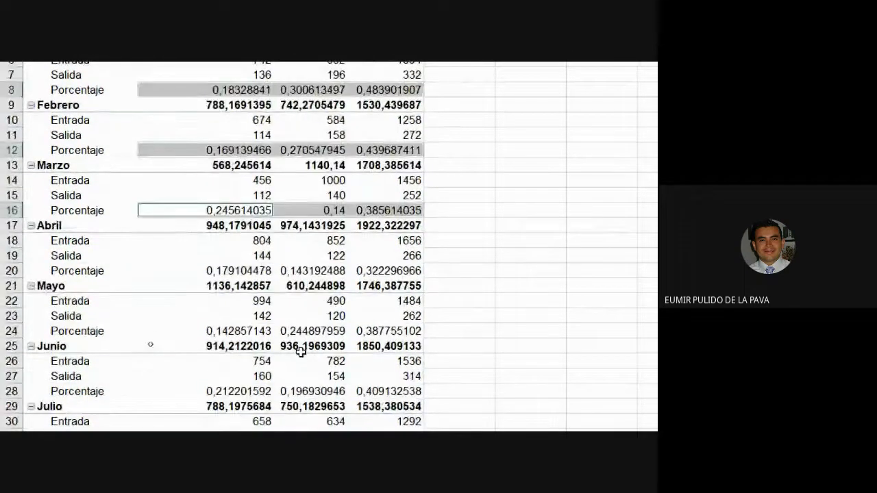
pyautogui.moveTo(301, 351)
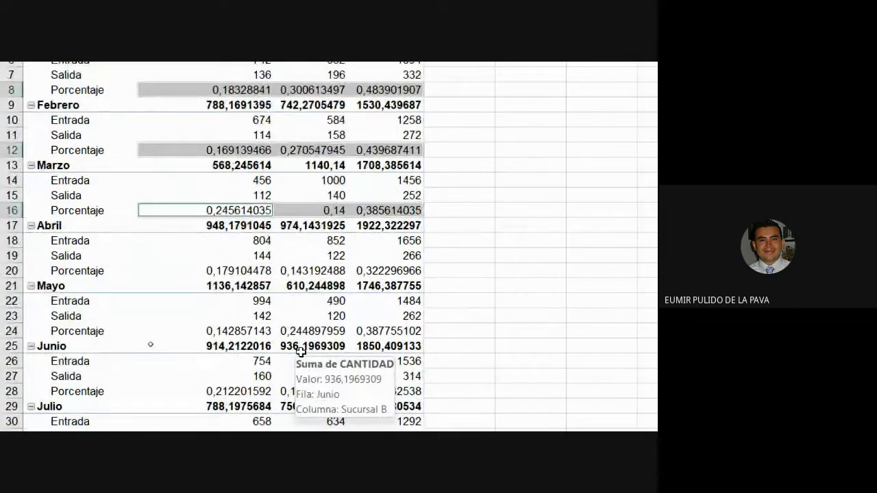
# Move MES below TIPO in the rows and format all monthly Porcentaje values as percentages with two decimals.
pyautogui.click(231, 88)
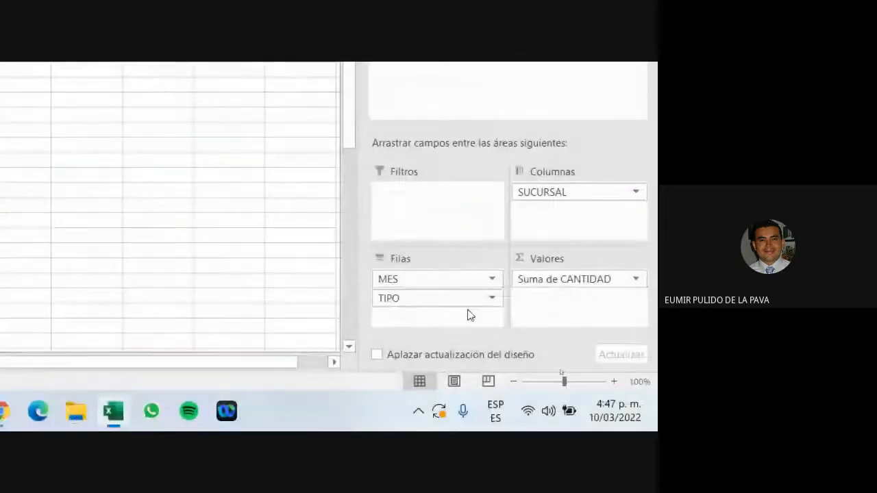
pyautogui.moveTo(403, 278); pyautogui.dragTo(409, 320)
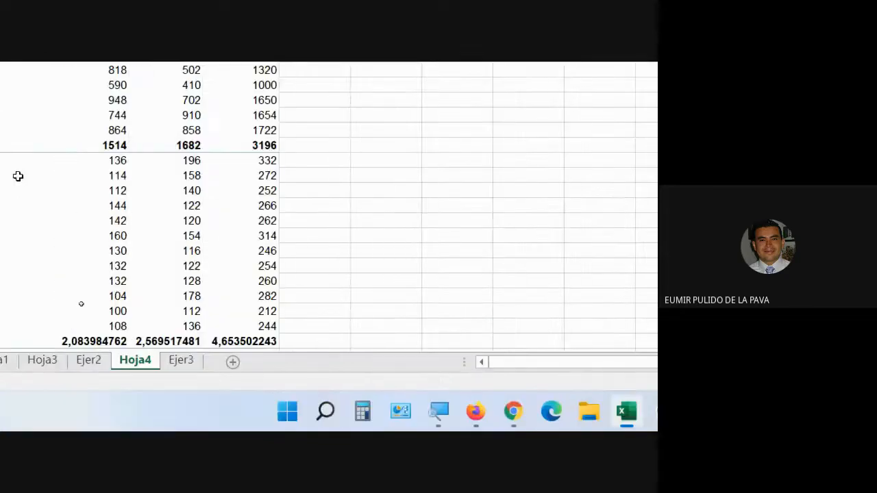
pyautogui.scroll(-3, 116, 351)
pyautogui.scroll(-1, 115, 351)
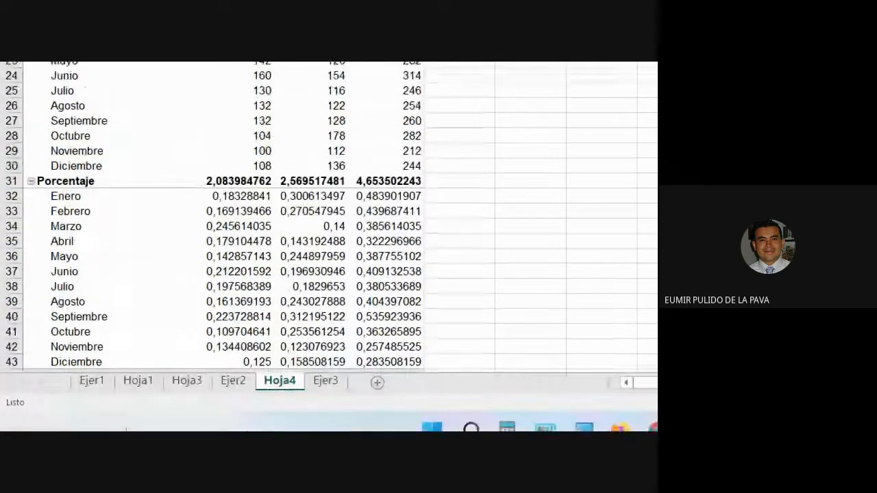
pyautogui.scroll(-1, 329, 206)
pyautogui.moveTo(219, 130); pyautogui.dragTo(396, 304)
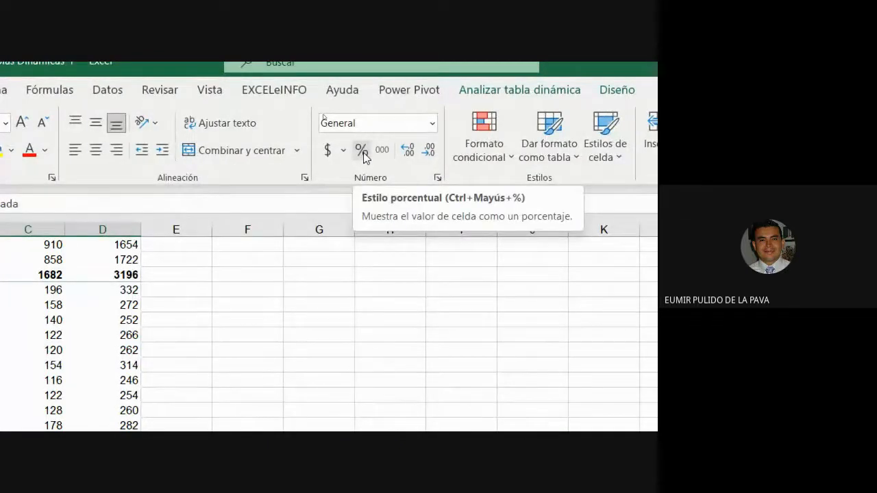
pyautogui.click(361, 153)
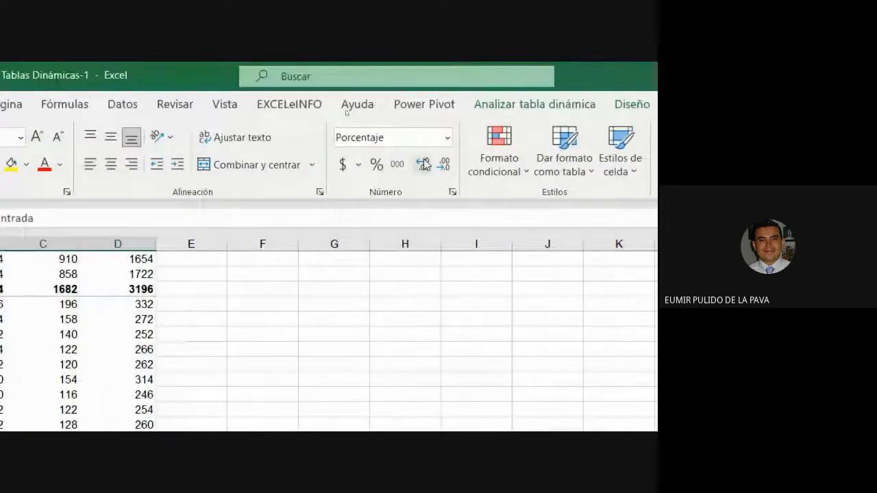
pyautogui.click(423, 164)
pyautogui.click(424, 165)
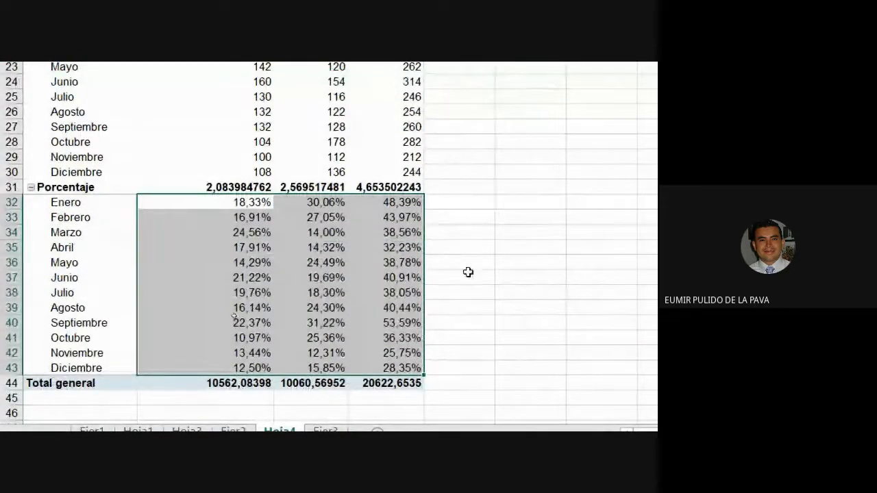
# Move MES back above TIPO in the rows and examine how the Enero and Febrero subtotals are made up.
pyautogui.moveTo(407, 355); pyautogui.dragTo(404, 381)
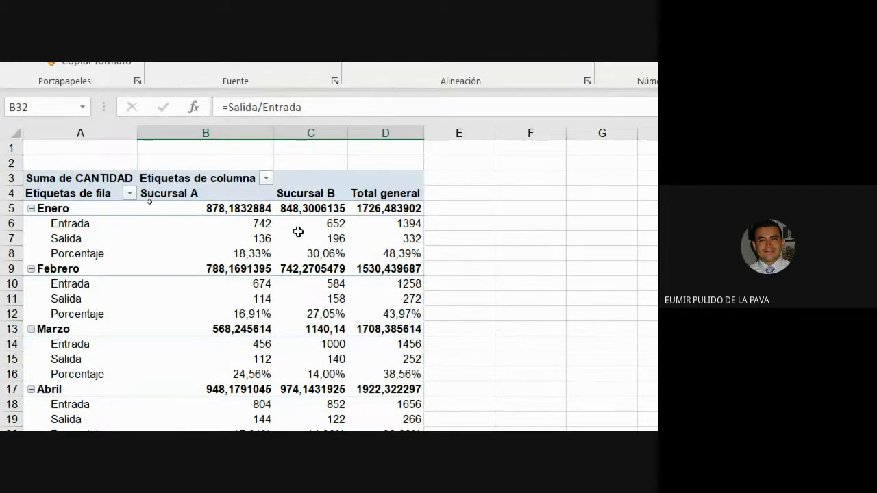
pyautogui.moveTo(235, 208); pyautogui.dragTo(359, 210)
pyautogui.moveTo(235, 269); pyautogui.dragTo(366, 267)
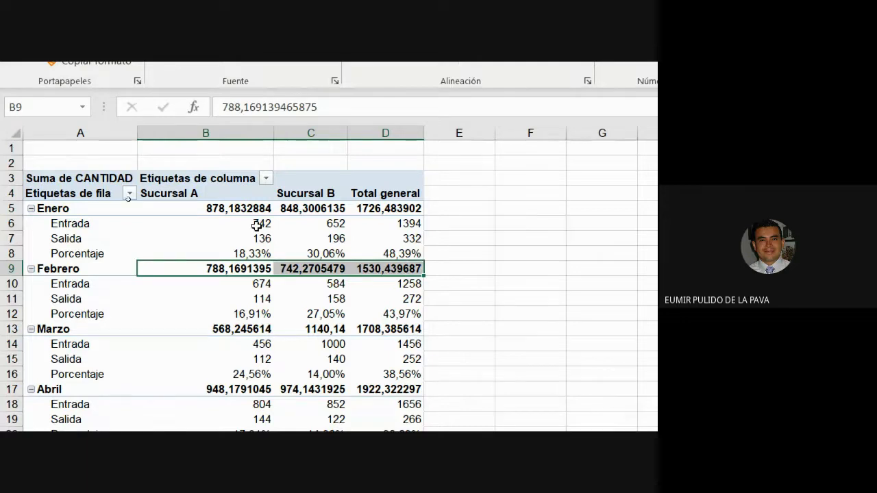
pyautogui.moveTo(256, 227)
pyautogui.moveTo(257, 226); pyautogui.dragTo(254, 238)
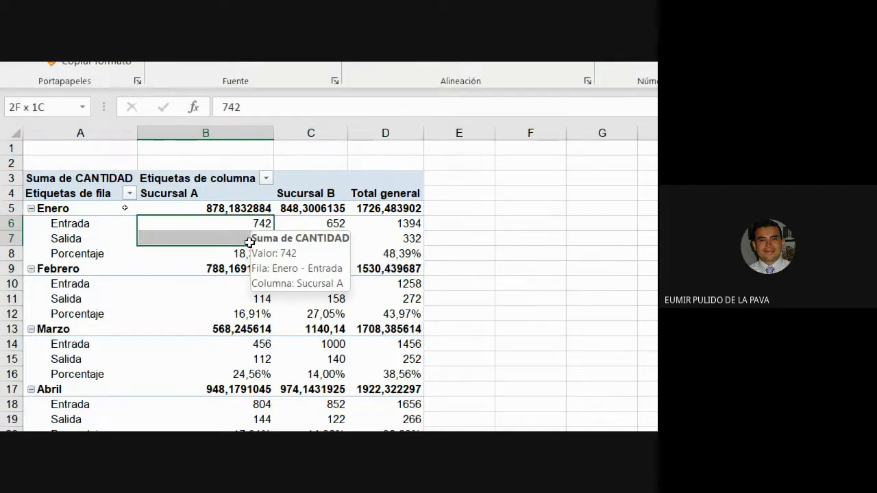
pyautogui.click(228, 269)
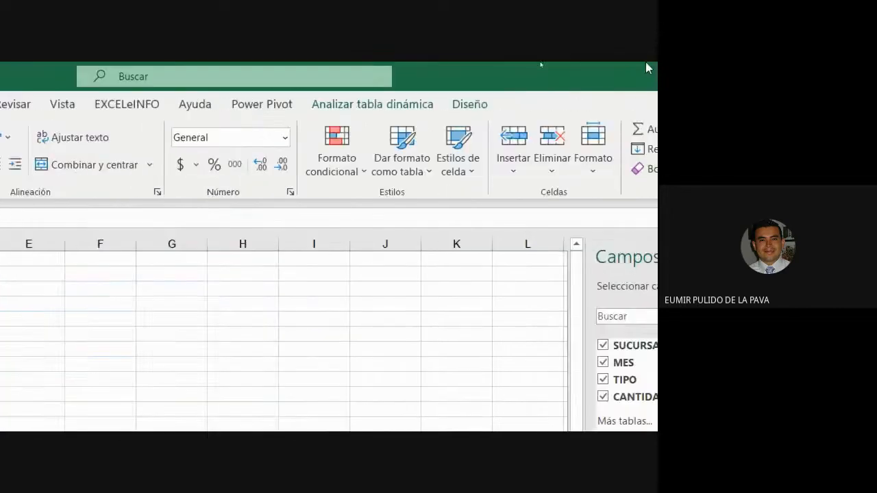
# Hide all subtotals in the pivot table so each month shows only Entrada, Salida and Porcentaje values.
pyautogui.click(397, 104)
pyautogui.click(468, 104)
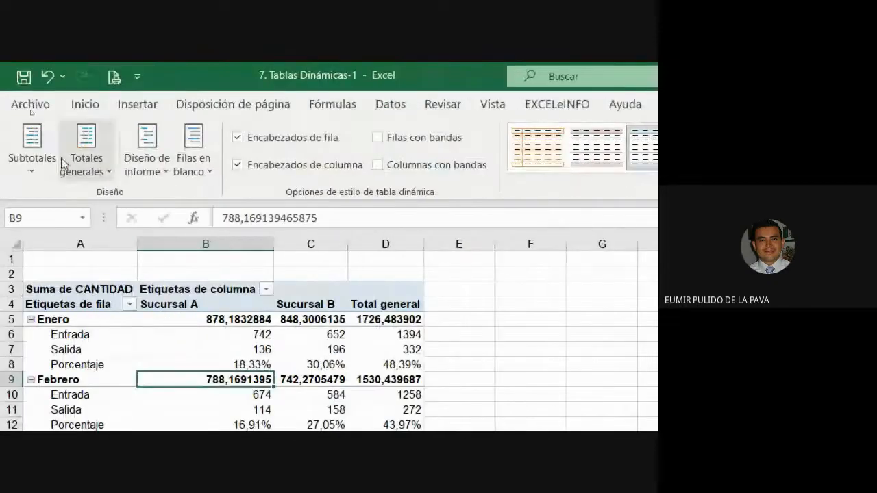
pyautogui.click(26, 162)
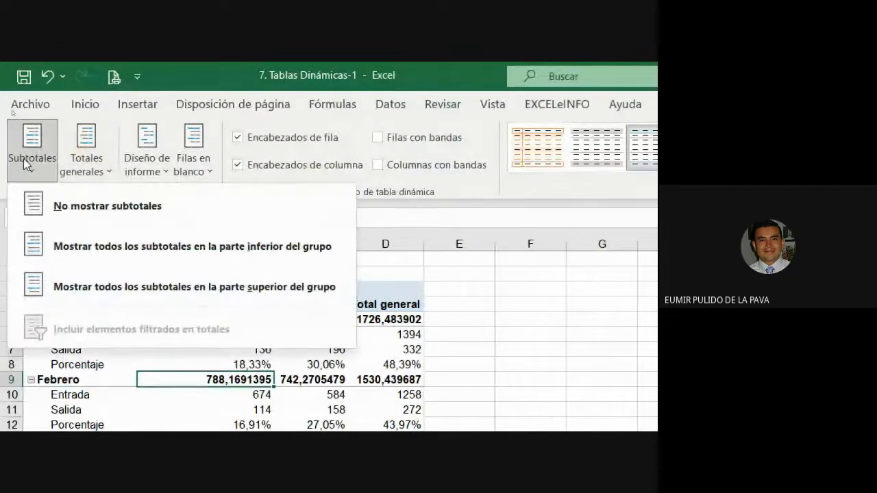
pyautogui.click(90, 209)
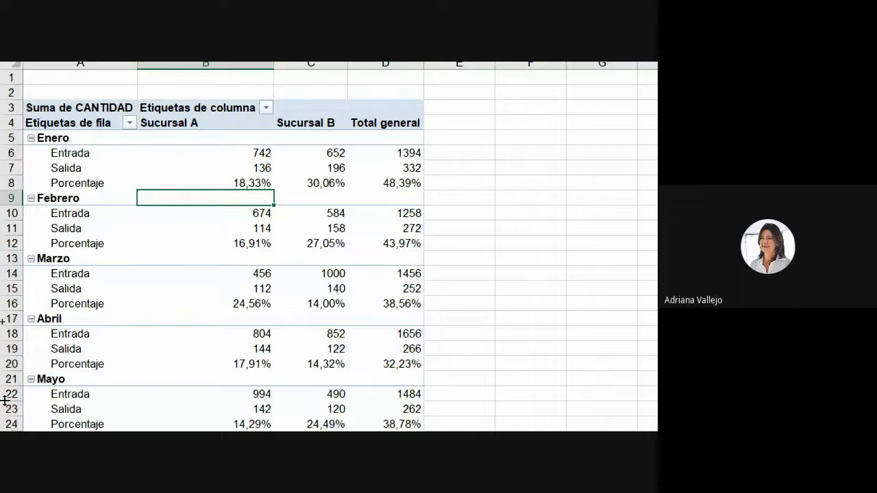
# Move MES below TIPO in the rows, select the monthly Porcentaje values, and return TIPO below MES.
pyautogui.moveTo(582, 280)
pyautogui.mouseDown()
pyautogui.moveTo(599, 328)
pyautogui.moveTo(577, 293)
pyautogui.mouseUp()
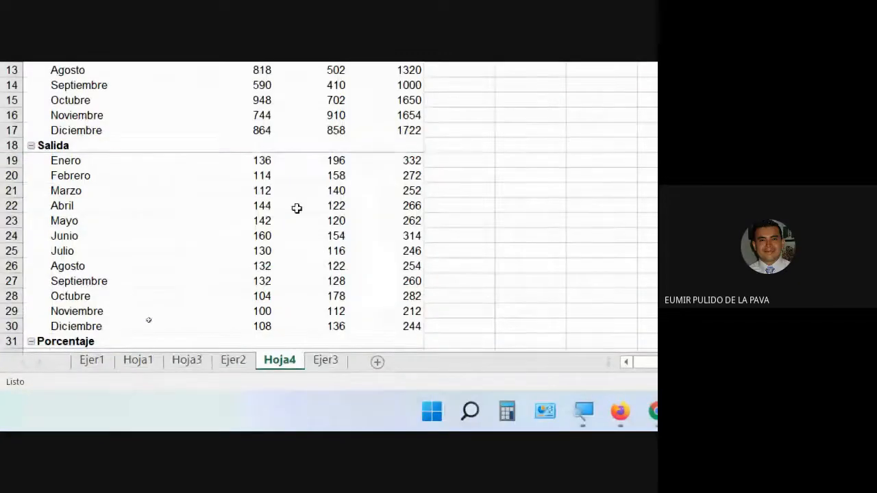
pyautogui.scroll(-4, 297, 208)
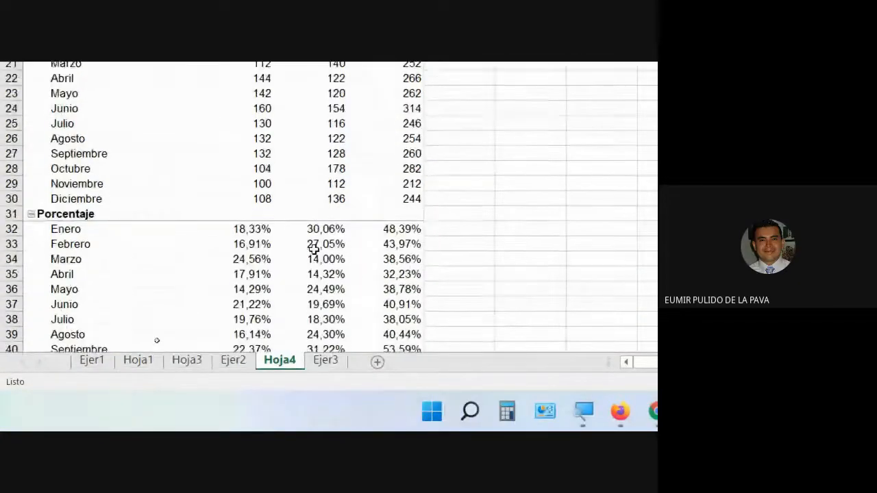
pyautogui.moveTo(235, 176); pyautogui.dragTo(411, 310)
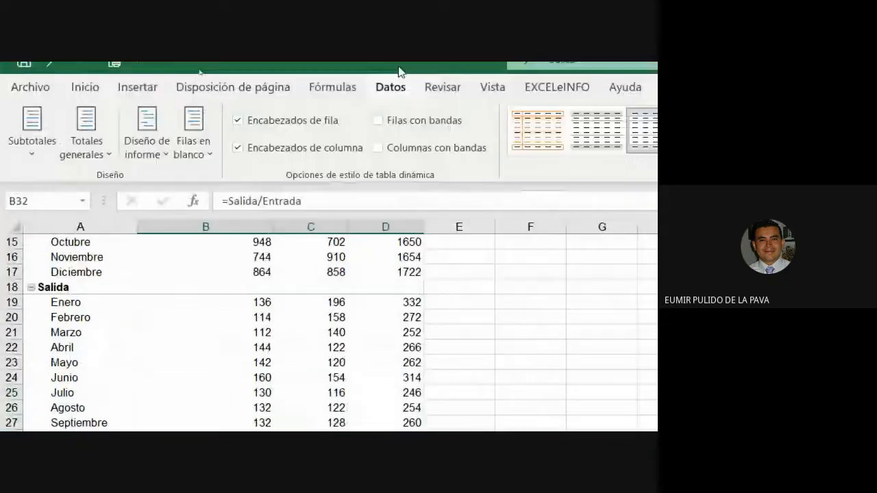
pyautogui.click(92, 107)
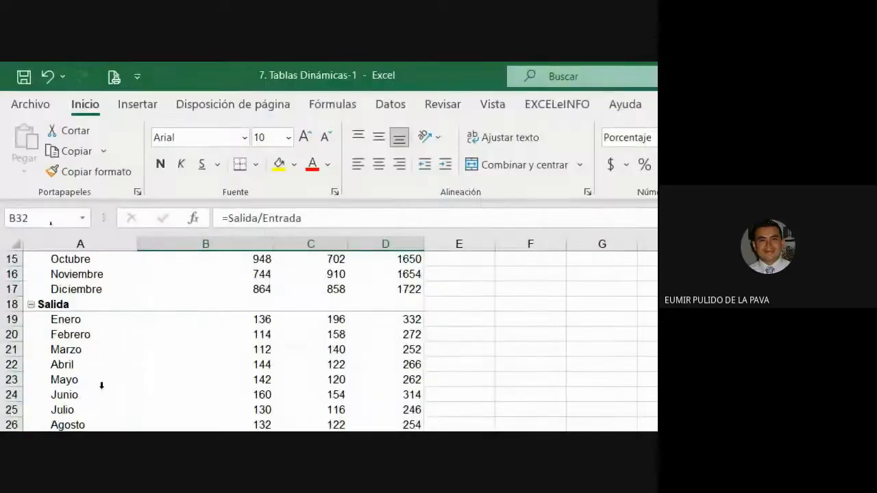
pyautogui.scroll(4, 98, 335)
pyautogui.click(107, 305)
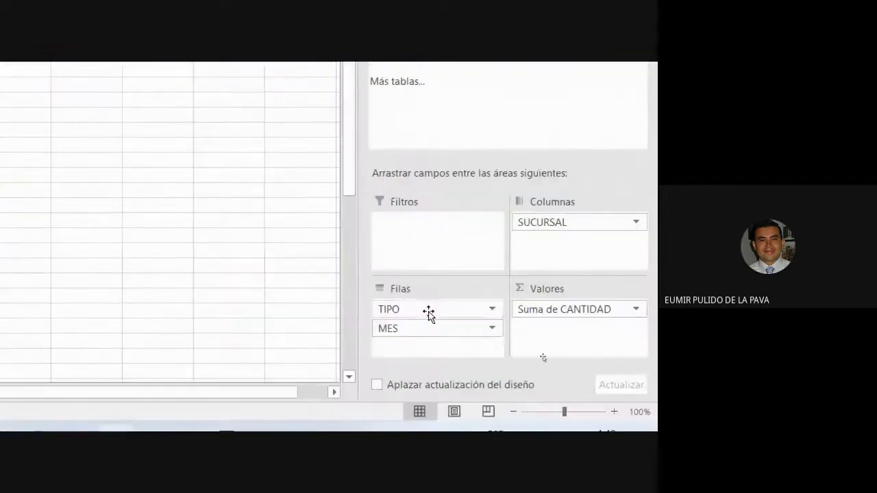
pyautogui.moveTo(428, 312); pyautogui.dragTo(420, 335)
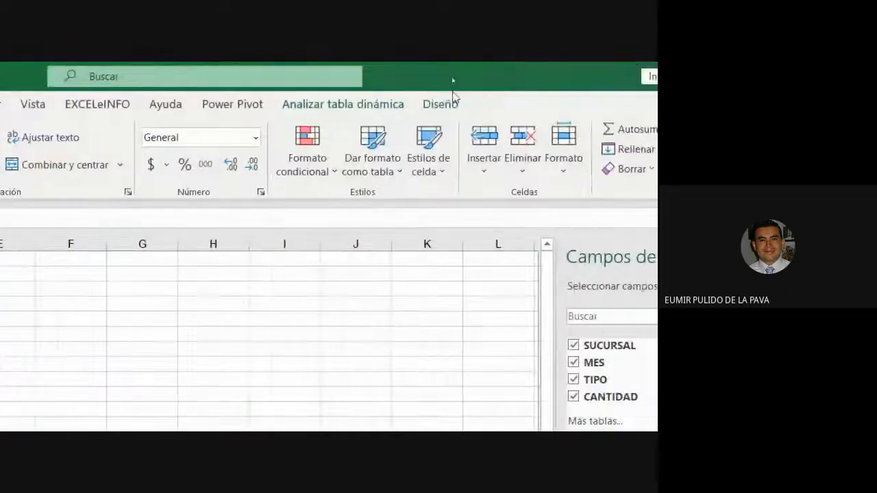
# Review the formula of the calculated item Porcentaje in TIPO and close its dialog without changes.
pyautogui.click(362, 104)
pyautogui.click(472, 129)
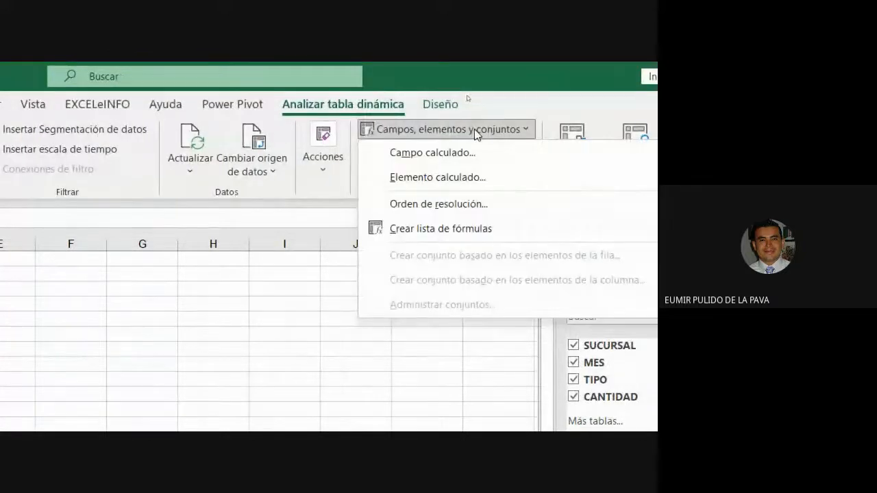
pyautogui.click(470, 181)
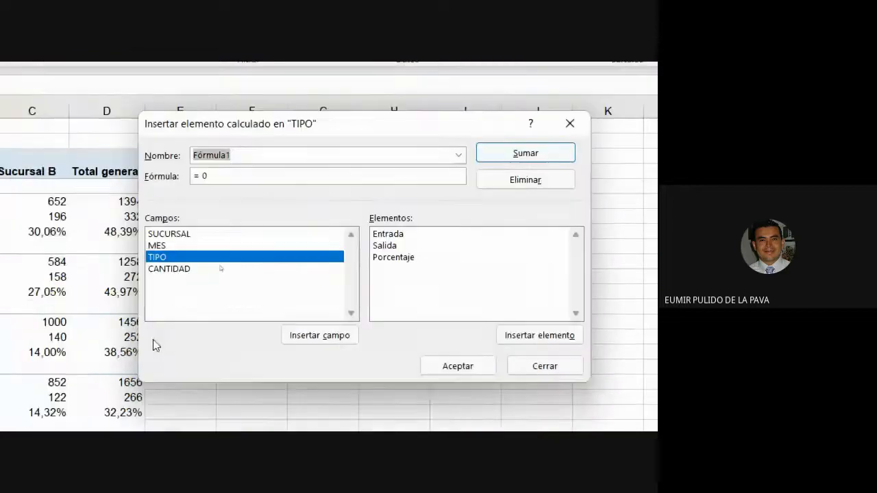
pyautogui.click(458, 155)
pyautogui.click(336, 172)
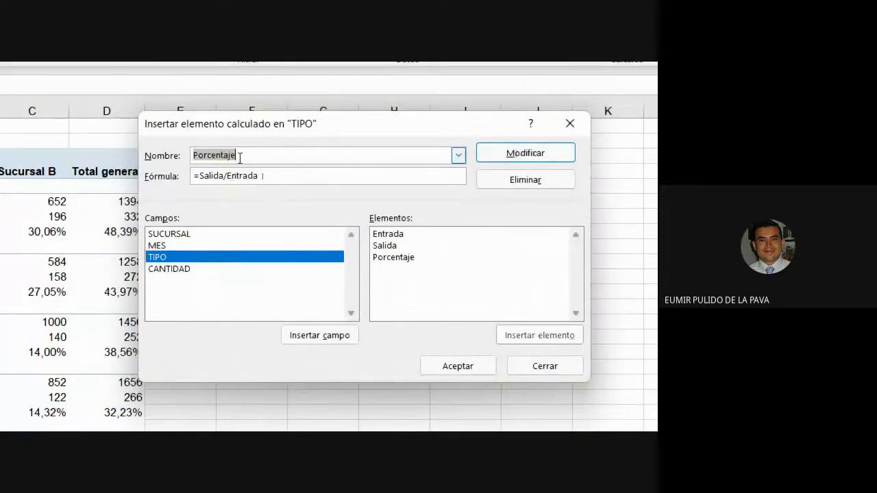
pyautogui.press('Tab')
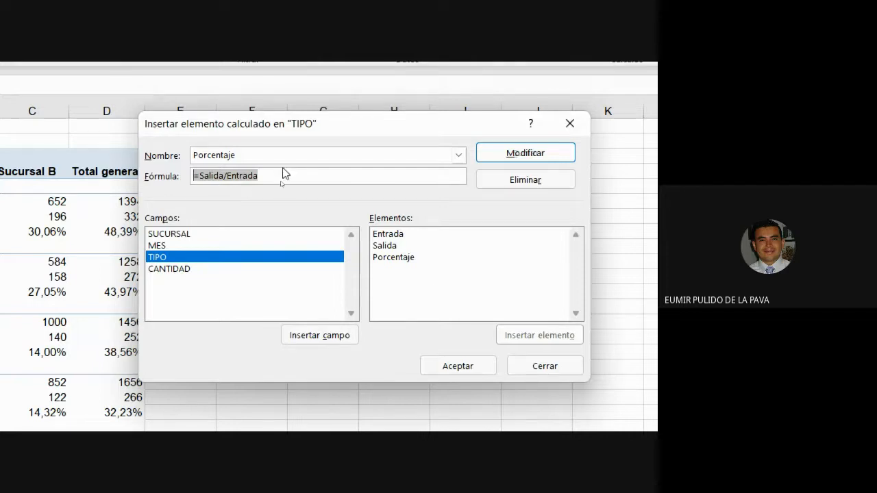
pyautogui.click(523, 372)
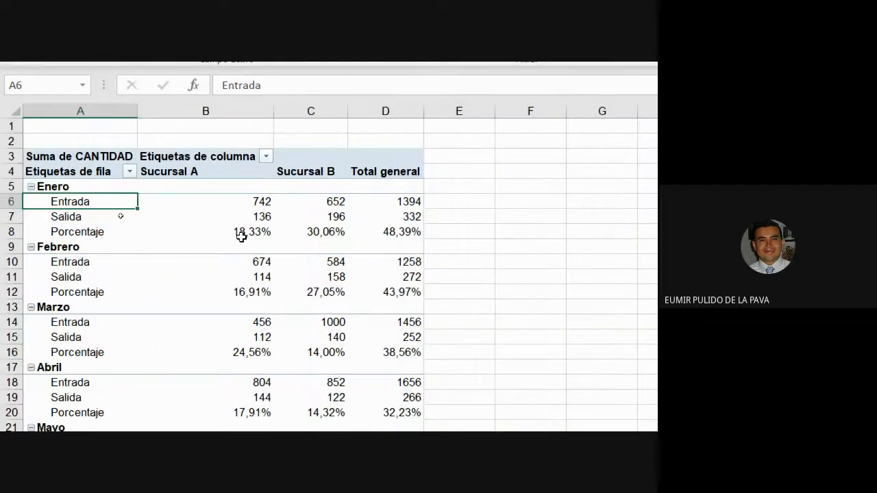
# Remove the decimals from all monthly Porcentaje values, grouping the rows by TIPO to select them together and returning MES above TIPO.
pyautogui.moveTo(241, 236); pyautogui.dragTo(374, 227)
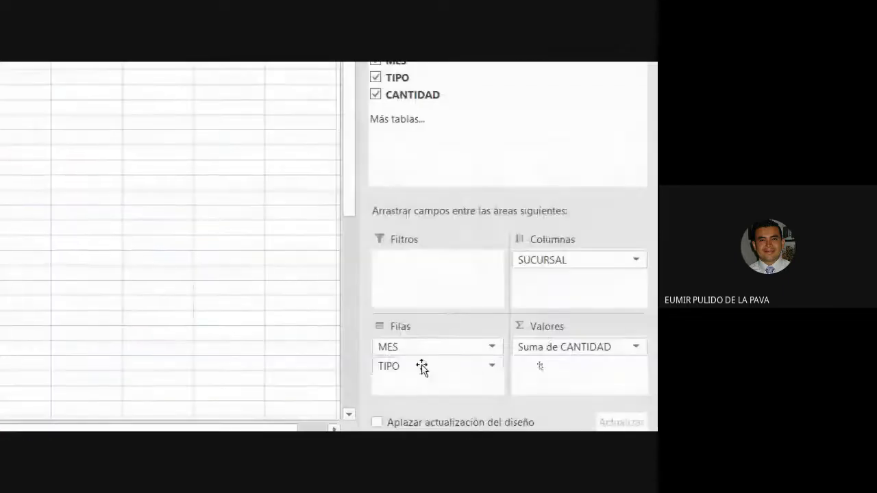
pyautogui.moveTo(415, 348); pyautogui.dragTo(417, 379)
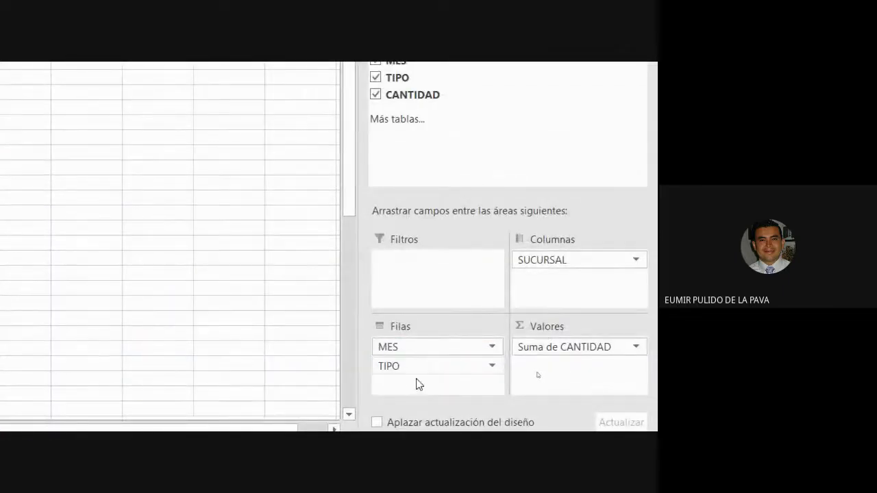
pyautogui.scroll(-4, 138, 219)
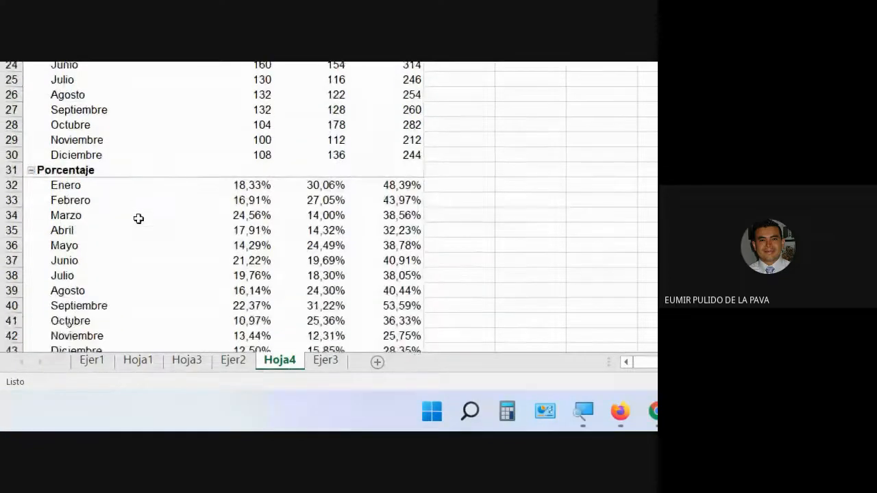
pyautogui.scroll(-2, 139, 218)
pyautogui.moveTo(206, 129); pyautogui.dragTo(402, 296)
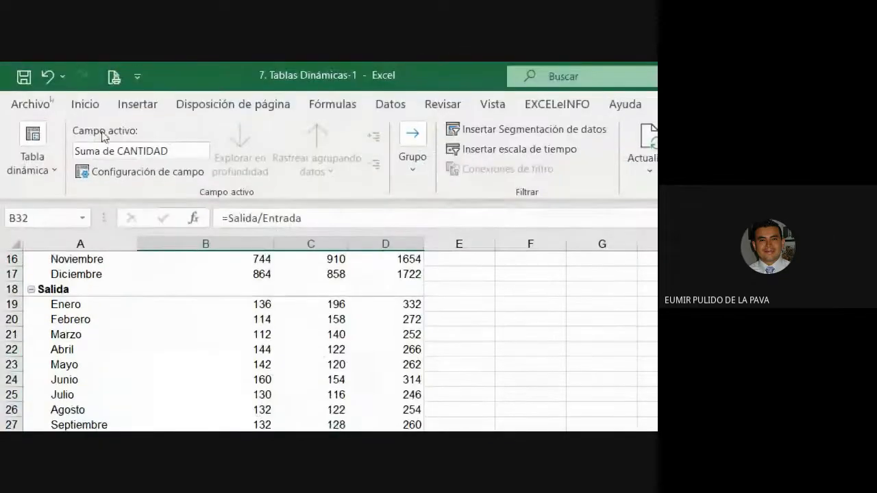
pyautogui.click(85, 104)
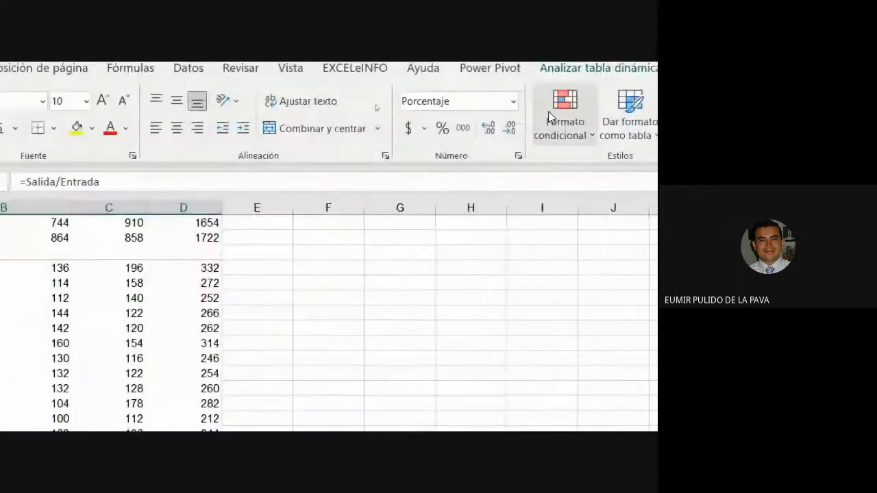
pyautogui.click(509, 127)
pyautogui.click(509, 127)
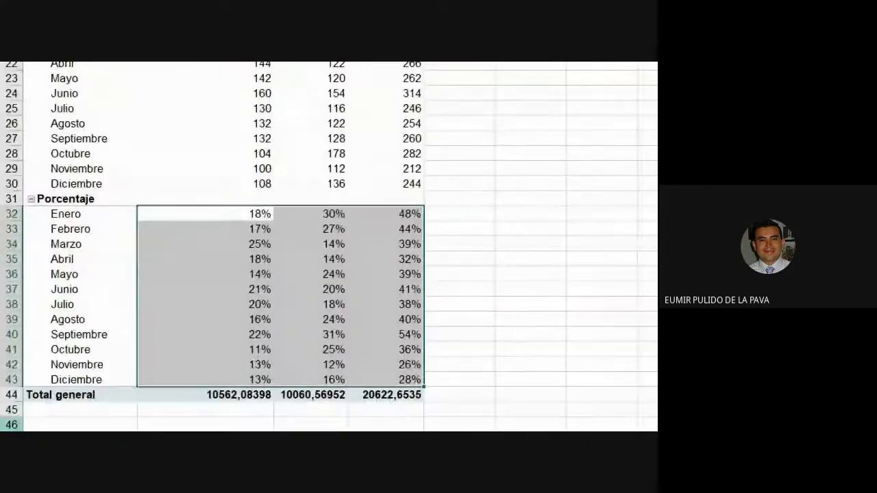
pyautogui.moveTo(473, 350); pyautogui.dragTo(443, 390)
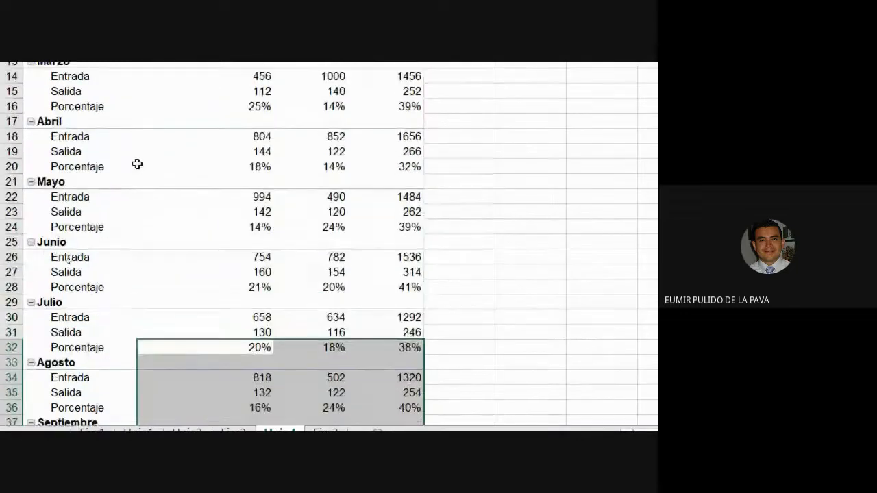
pyautogui.click(488, 226)
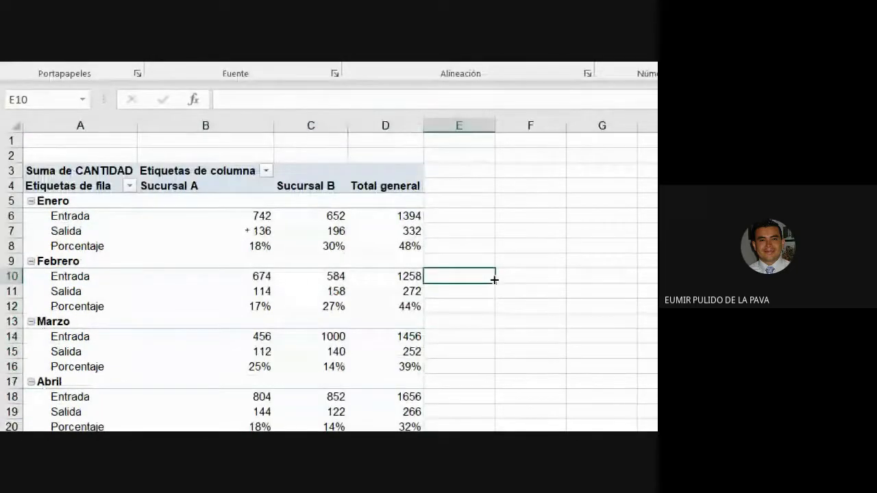
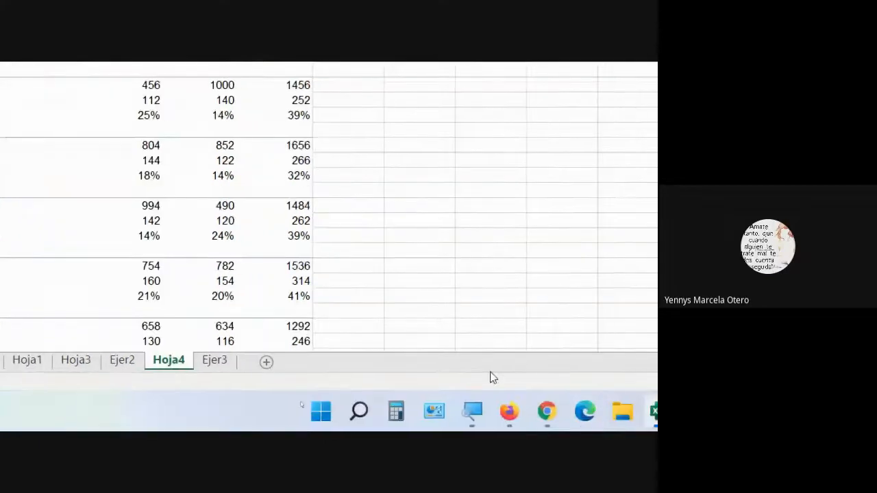
# Reset the screen magnifier to 100% and minimize its window.
pyautogui.click(472, 411)
pyautogui.click(632, 358)
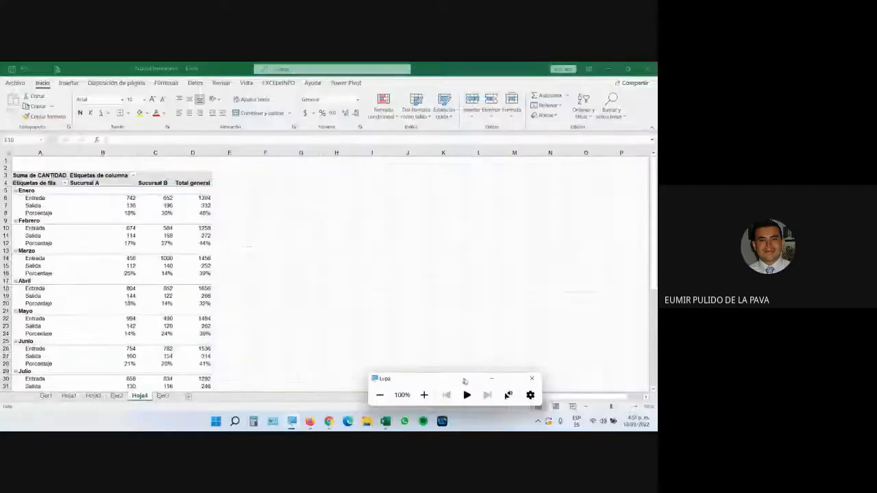
pyautogui.click(491, 378)
# Switch to the Google Meet call in Chrome to check the chat messages, and return to the Excel workbook.
pyautogui.moveTo(331, 423)
pyautogui.click(281, 377)
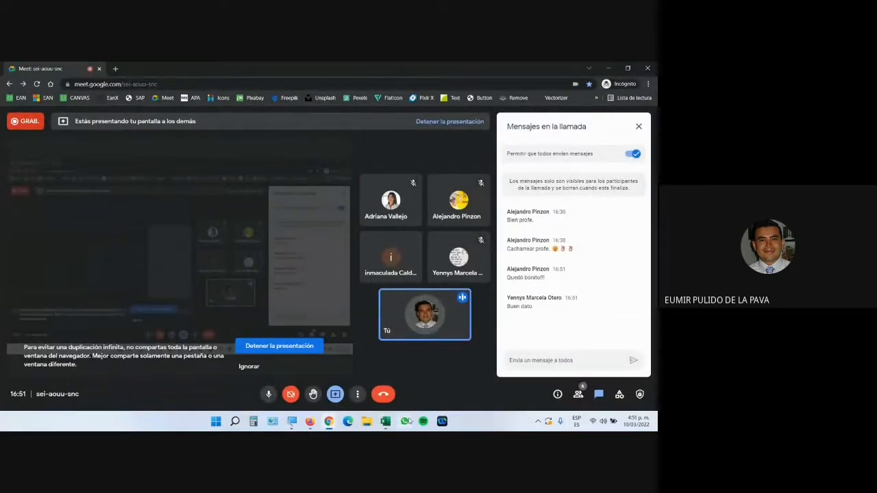
pyautogui.click(386, 423)
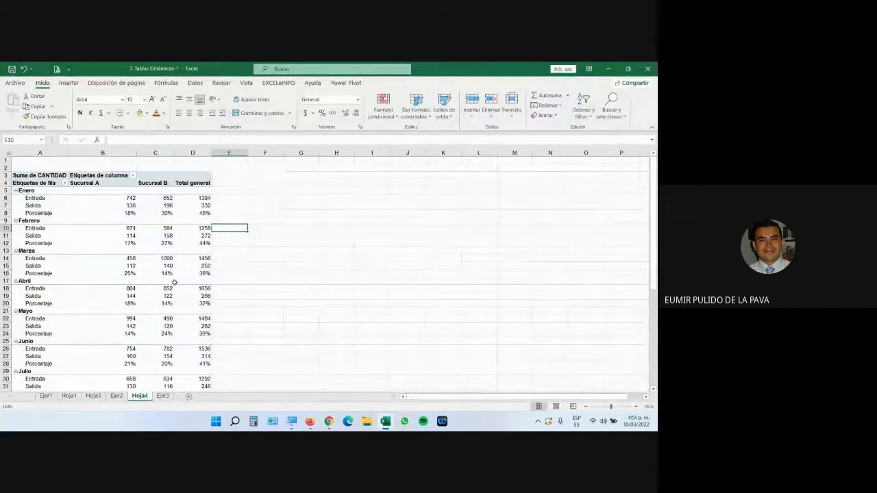
# Switch to the PDF guide in Firefox and read the activity for 8. Tablas Dinámicas con segmentación y escalas de tiempo.xlsx.
pyautogui.moveTo(309, 423)
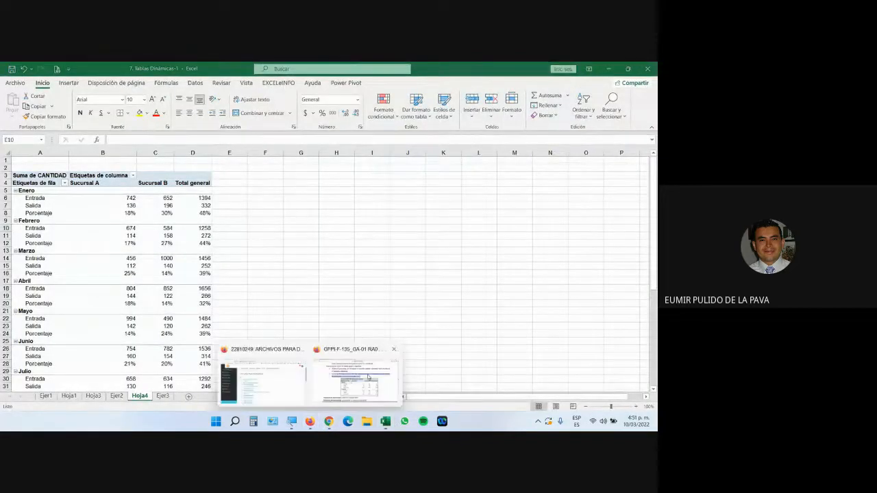
pyautogui.click(368, 374)
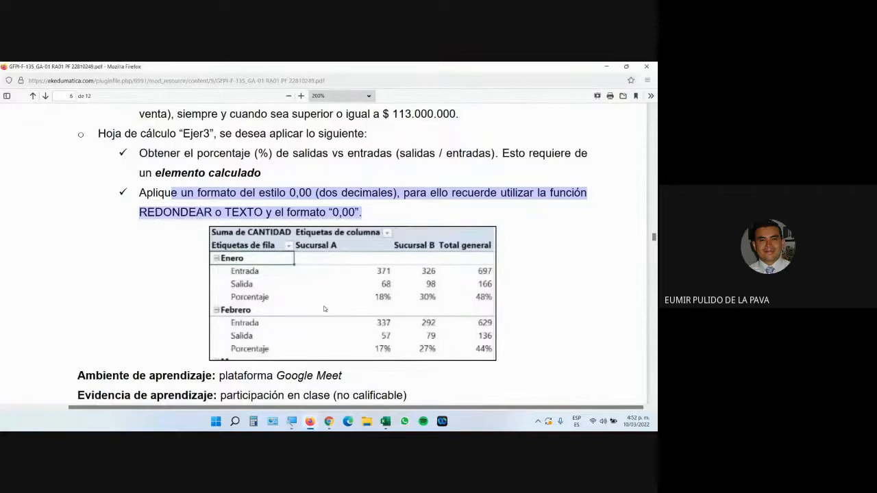
pyautogui.scroll(-3, 327, 308)
pyautogui.scroll(-5, 327, 308)
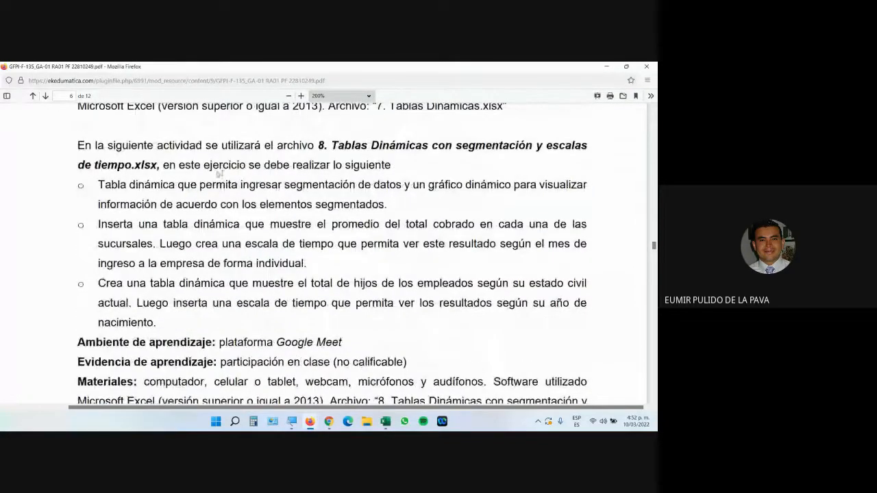
pyautogui.moveTo(342, 146); pyautogui.dragTo(148, 168)
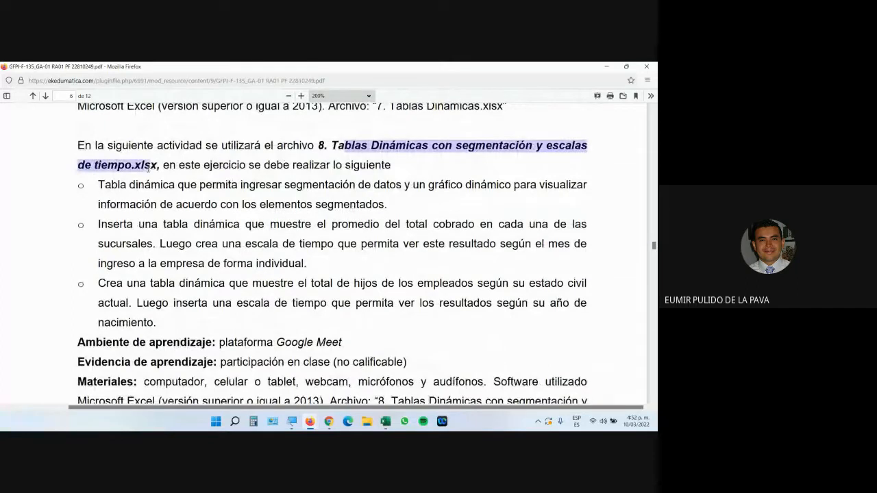
pyautogui.moveTo(318, 145); pyautogui.dragTo(353, 145)
# Download 8. Tablas Dinámicas con segmentación y escalas de tiempo.xlsx from the course's files page, open it in Excel and enable editing.
pyautogui.moveTo(329, 421)
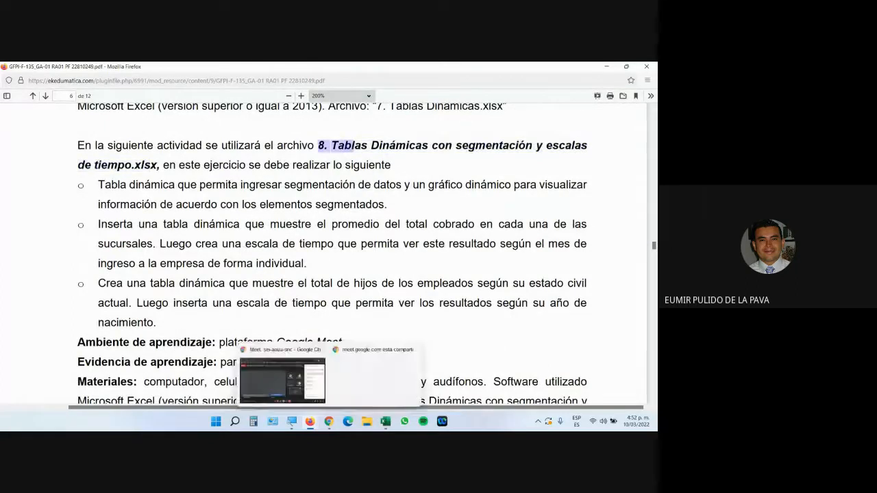
pyautogui.click(281, 377)
pyautogui.scroll(-1, 213, 269)
pyautogui.click(207, 279)
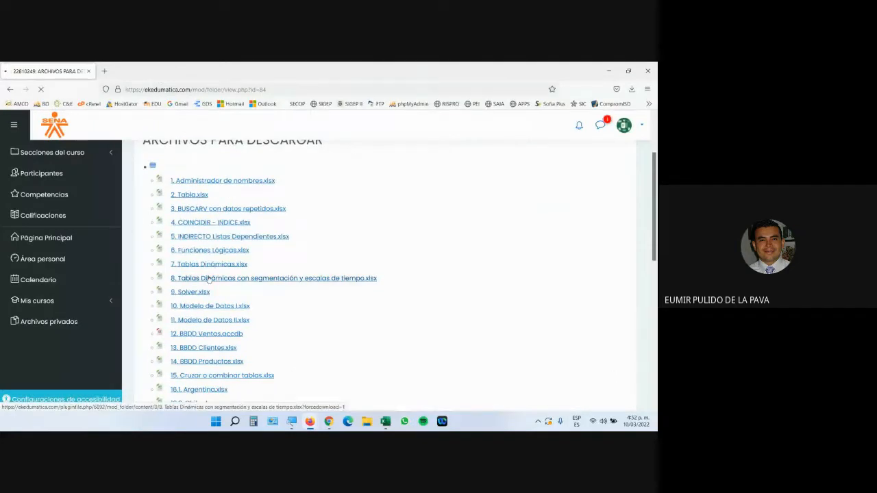
pyautogui.click(346, 290)
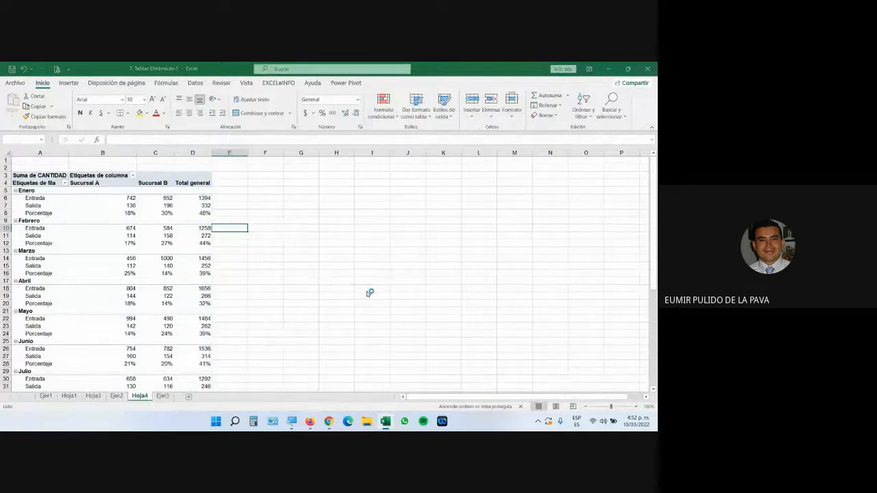
pyautogui.click(378, 96)
# Convert the employee data on the Ejercicio 1 sheet into a table with headers.
pyautogui.hscroll(3, 342, 329)
pyautogui.hscroll(-3, 233, 336)
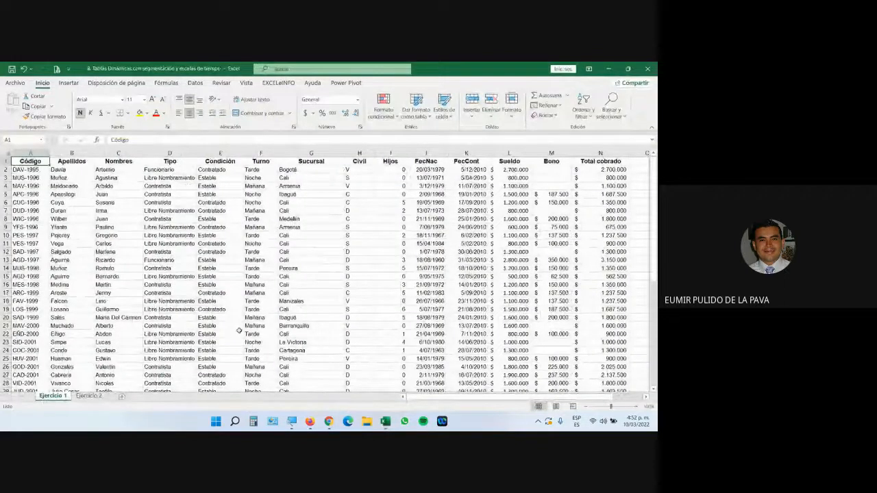
pyautogui.click(67, 82)
pyautogui.click(74, 105)
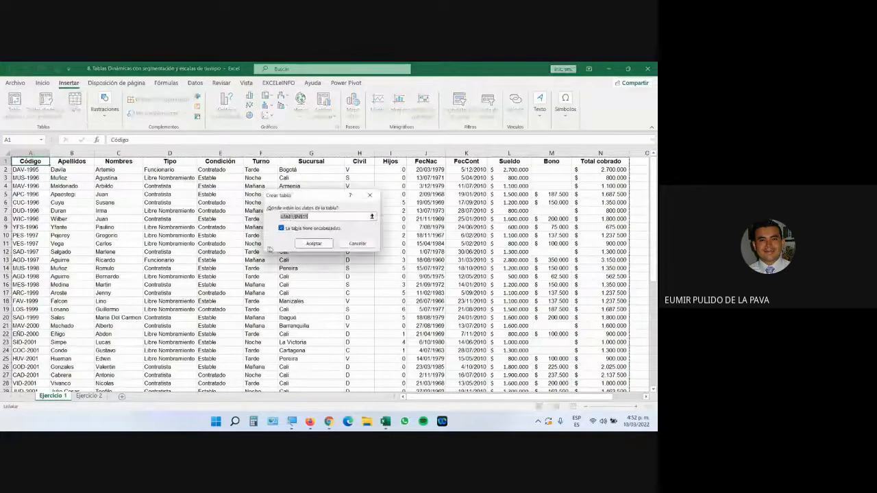
pyautogui.click(313, 243)
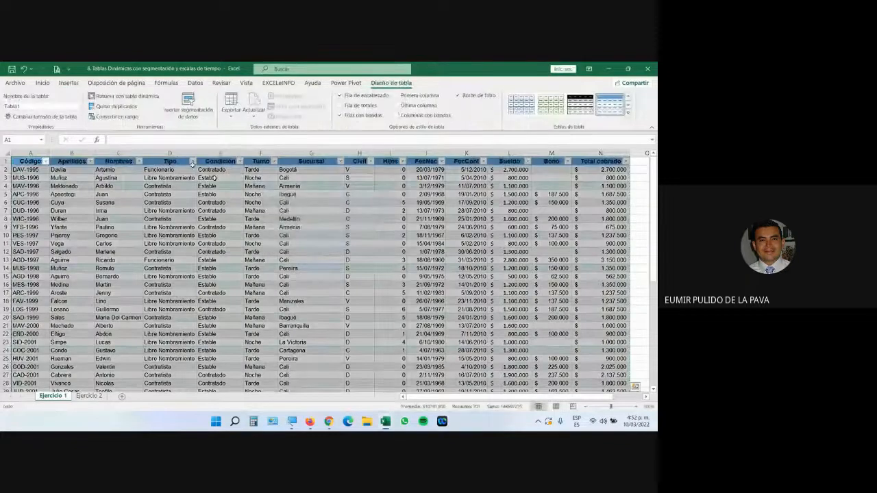
# Insert a pivot table based on Tabla1 on a new worksheet.
pyautogui.click(42, 85)
pyautogui.click(68, 85)
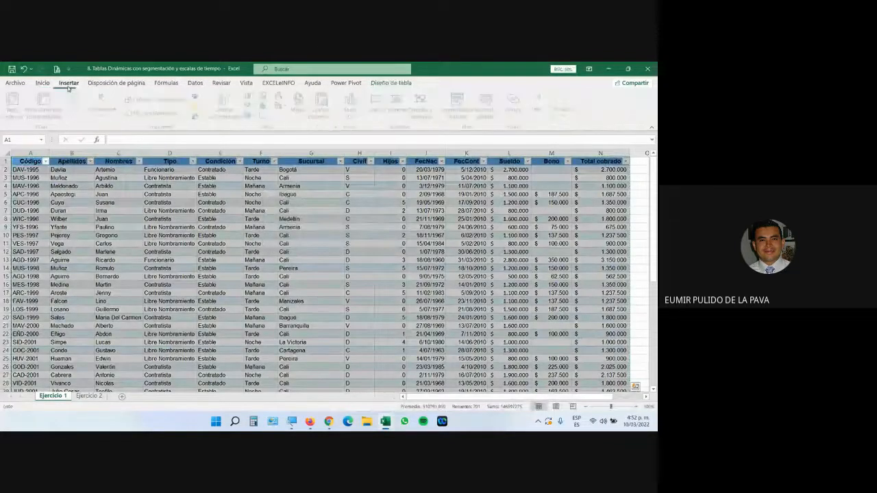
pyautogui.click(12, 108)
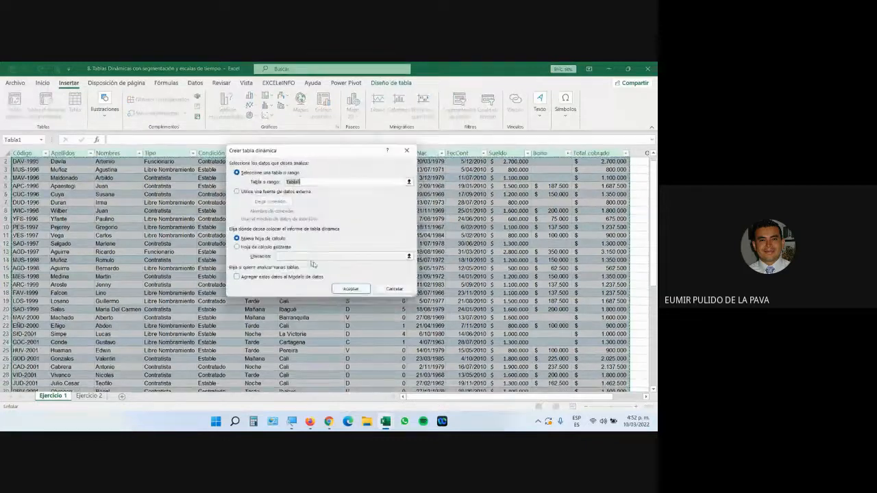
pyautogui.click(351, 289)
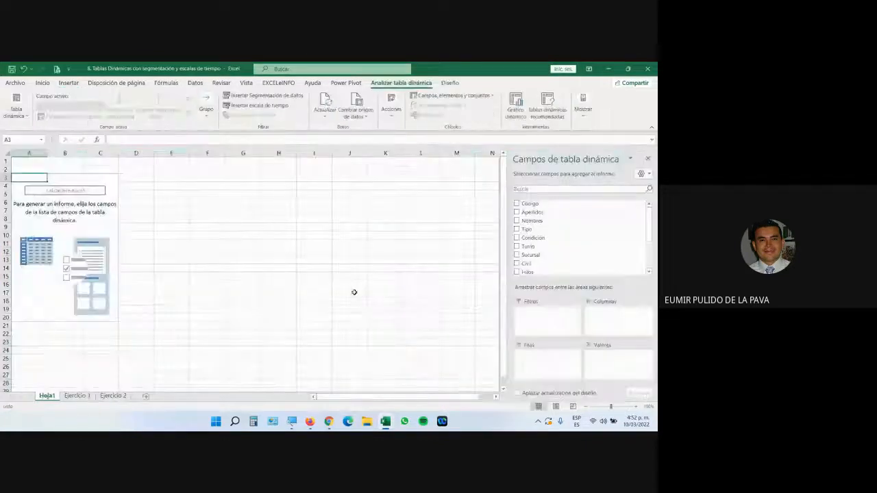
# Switch to the PDF guide in Firefox, read the pivot table, slicer and pivot chart instructions, and return to Excel.
pyautogui.moveTo(310, 421)
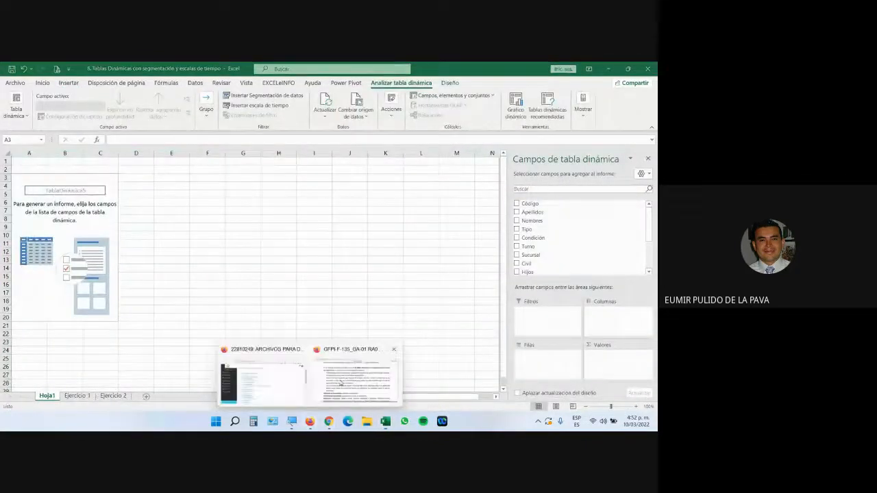
pyautogui.click(360, 376)
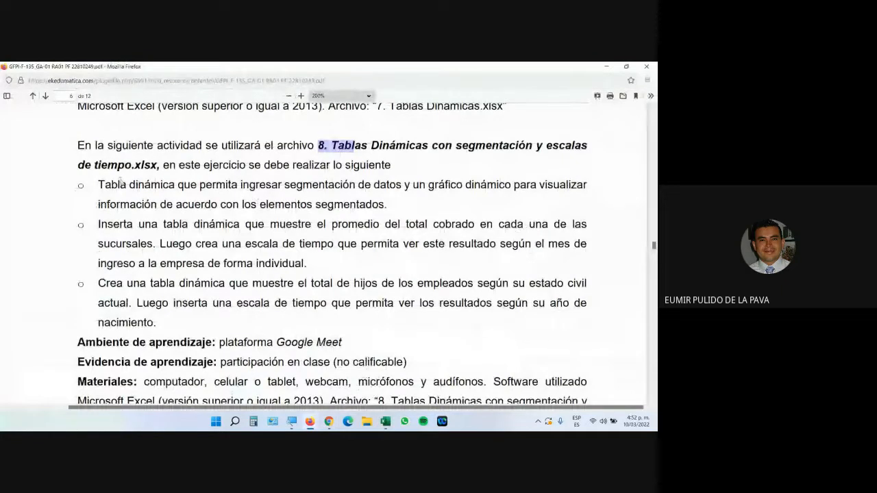
pyautogui.moveTo(104, 184); pyautogui.dragTo(197, 245)
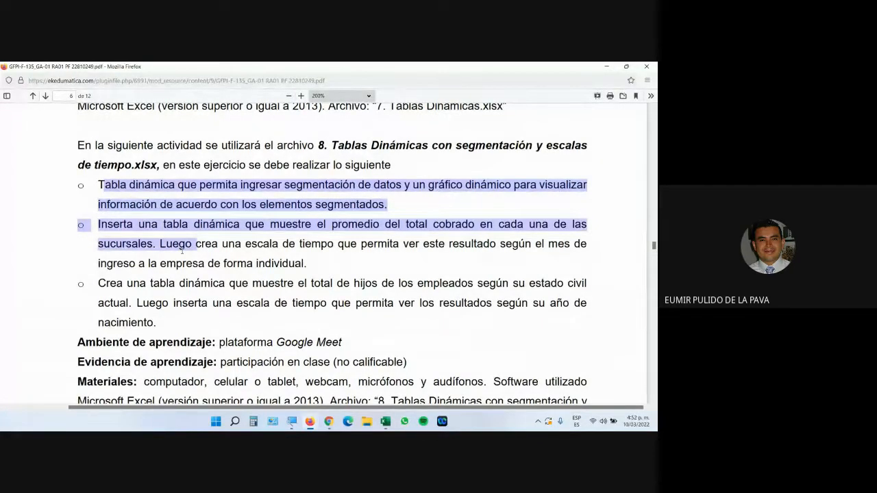
pyautogui.hotkey('alt', 'Tab')
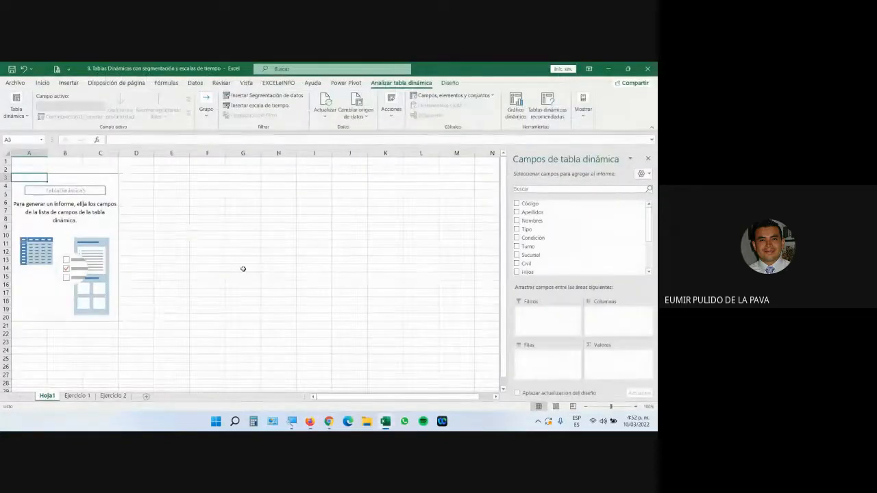
# Magnify the screen to 200% and examine the Sueldo, Bono and Total cobrado columns on the Ejercicio 1 sheet.
pyautogui.click(76, 396)
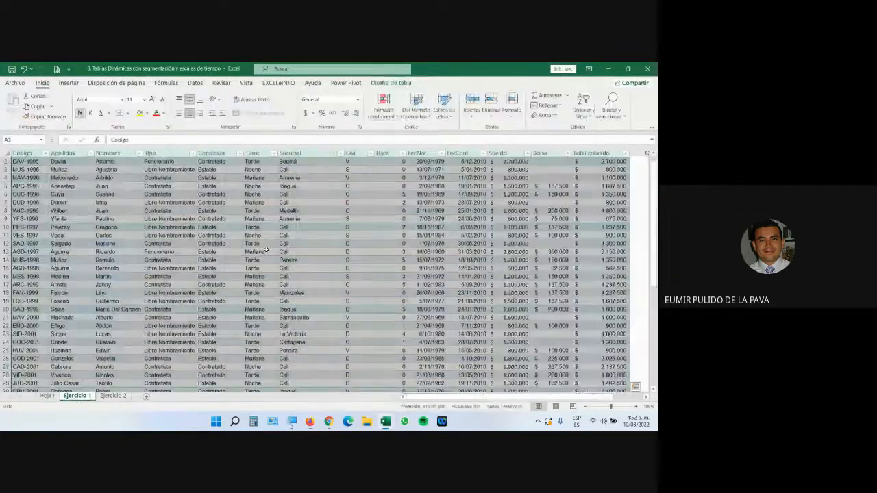
pyautogui.scroll(1, 266, 250)
pyautogui.click(340, 220)
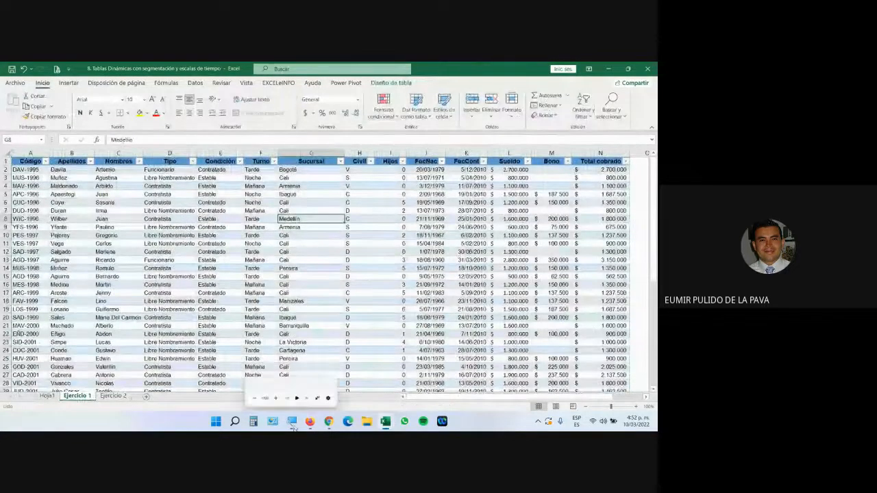
pyautogui.click(293, 422)
pyautogui.click(420, 396)
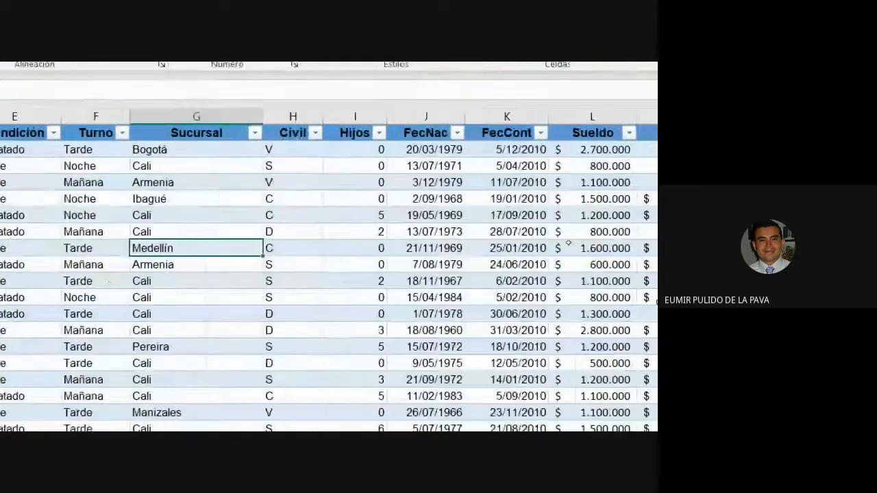
pyautogui.click(476, 115)
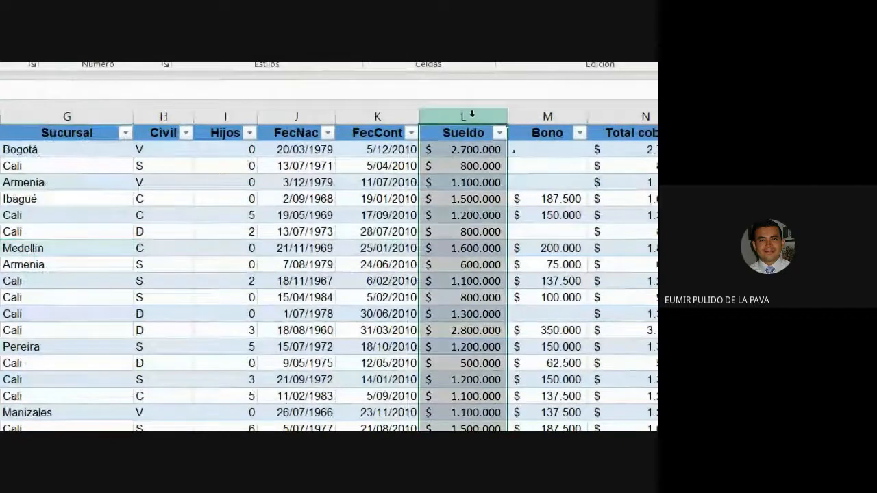
pyautogui.click(449, 115)
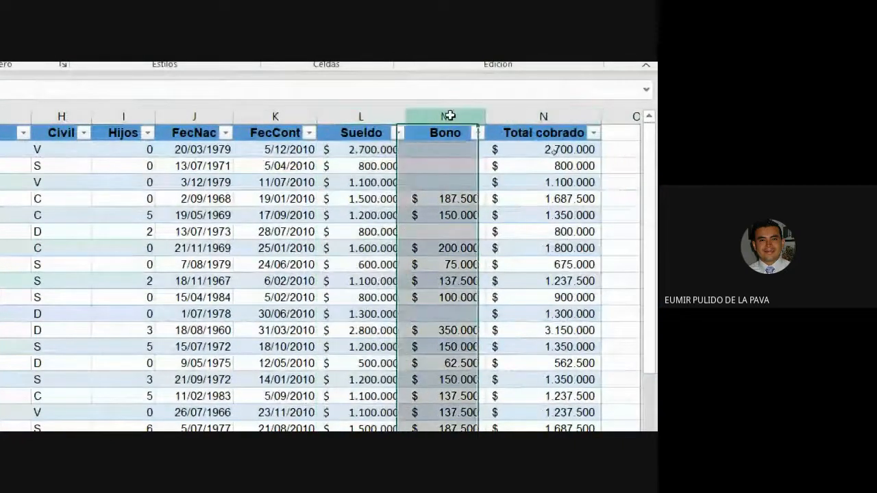
pyautogui.click(521, 111)
pyautogui.click(362, 116)
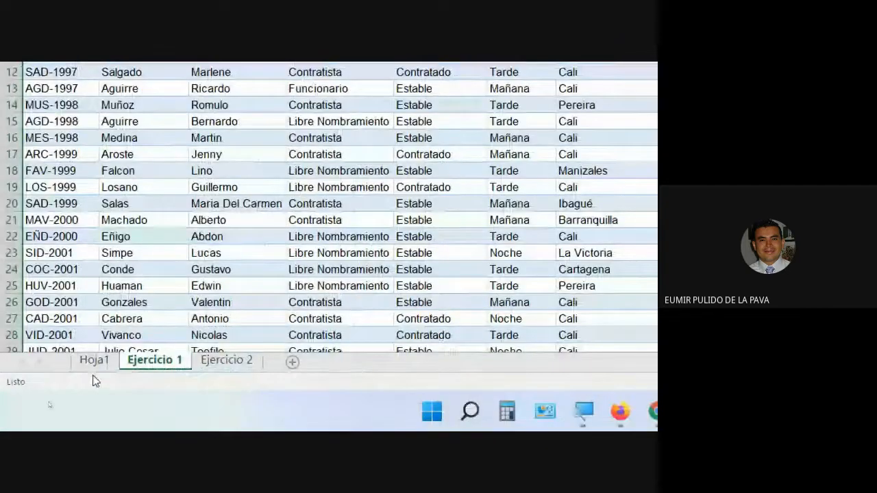
# On Hoja1, add Sucursal to the pivot table's rows and Sueldo to its values.
pyautogui.click(95, 361)
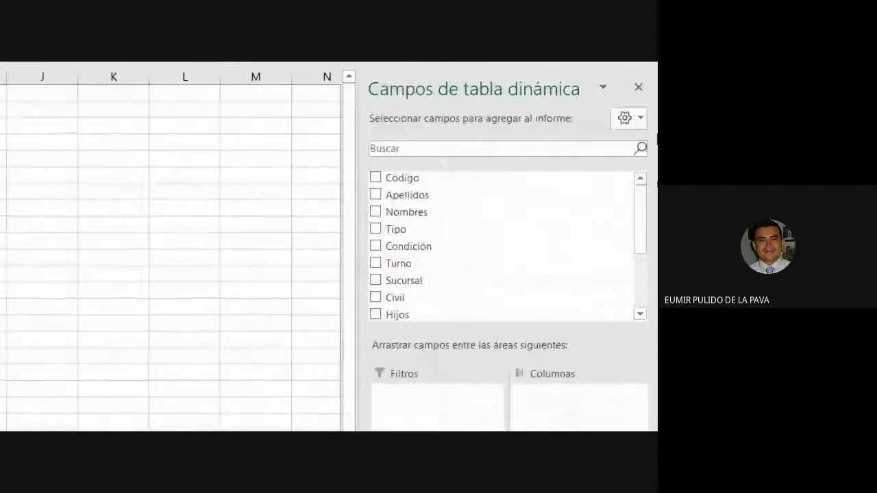
pyautogui.moveTo(435, 280); pyautogui.dragTo(435, 364)
pyautogui.scroll(-1, 411, 102)
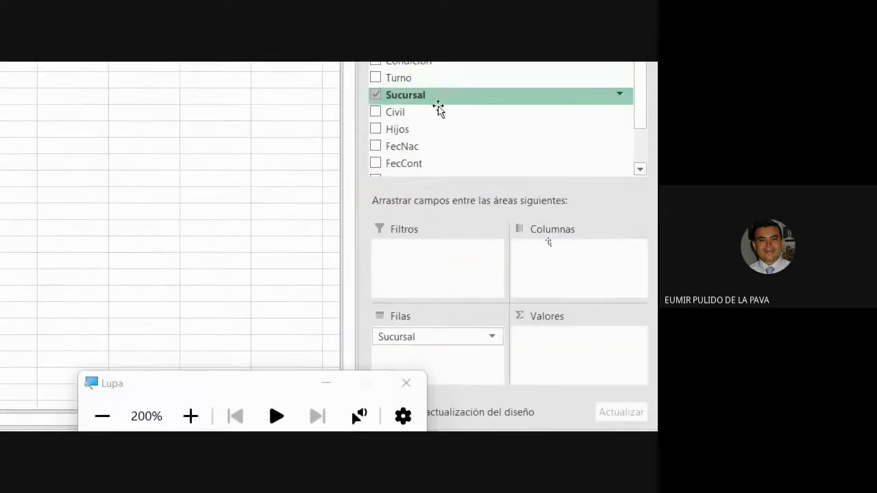
pyautogui.scroll(-2, 438, 116)
pyautogui.moveTo(456, 110); pyautogui.dragTo(579, 363)
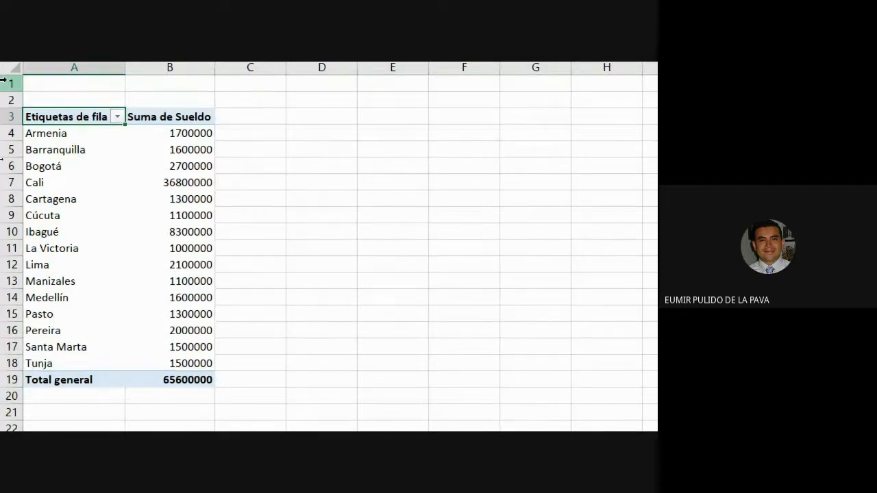
# Rename the Sueldo value field to TOTAL SUELDOS and give it the Contabilidad number format.
pyautogui.click(636, 279)
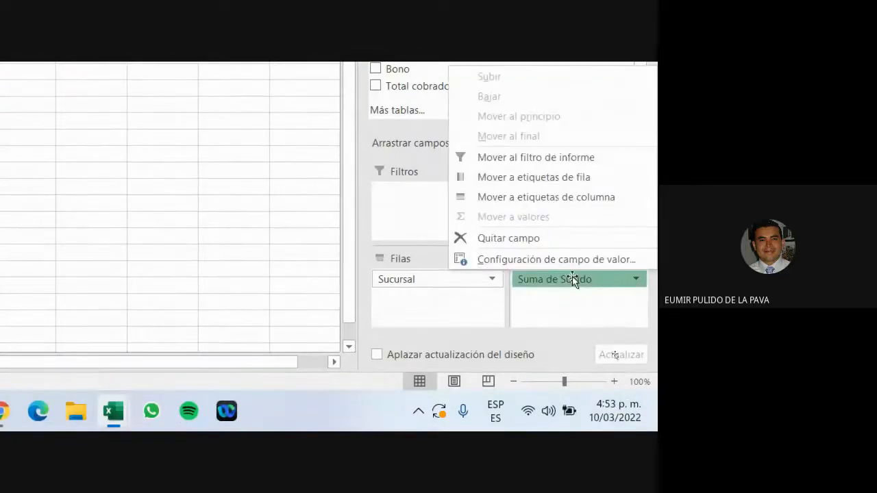
pyautogui.click(566, 264)
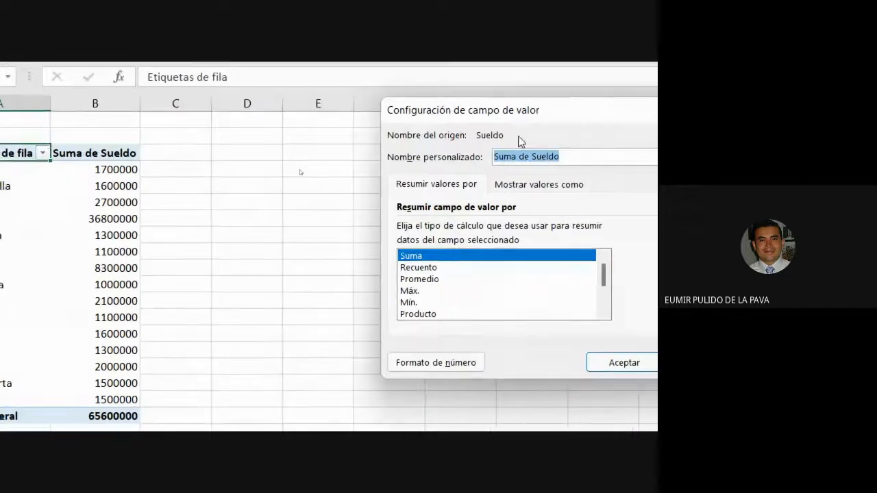
pyautogui.write('TOTAL SU')
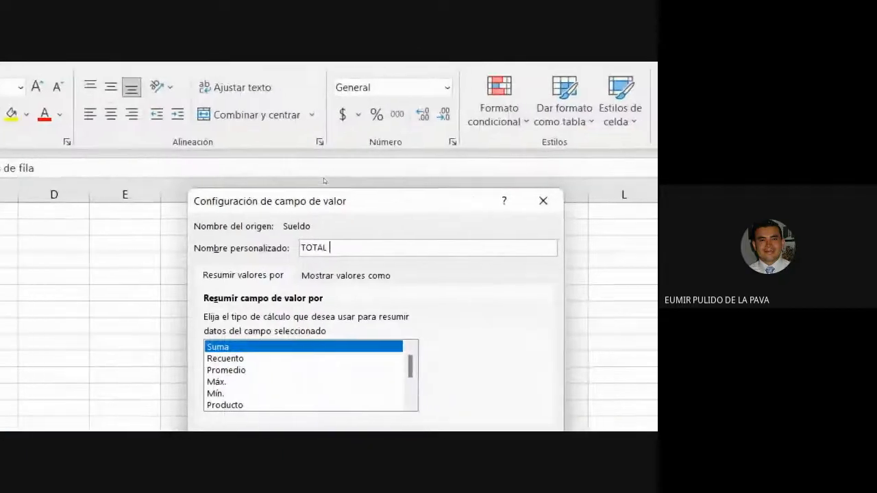
pyautogui.write('ELDOS')
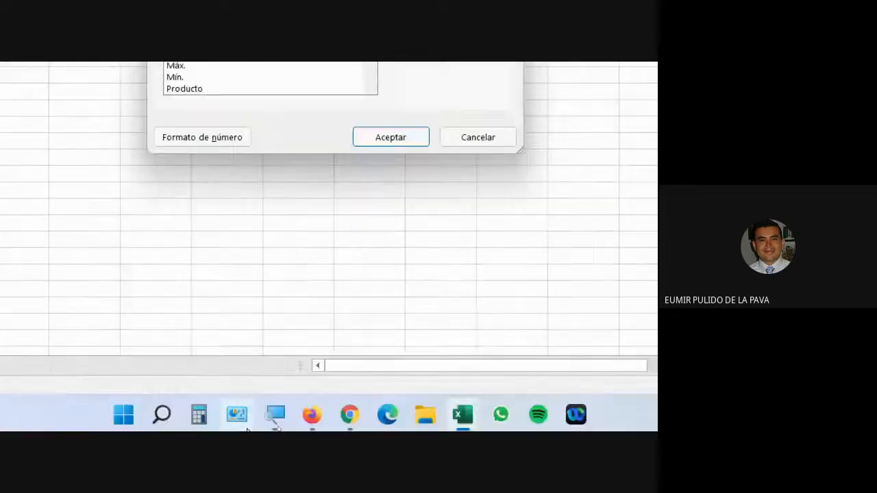
pyautogui.click(206, 141)
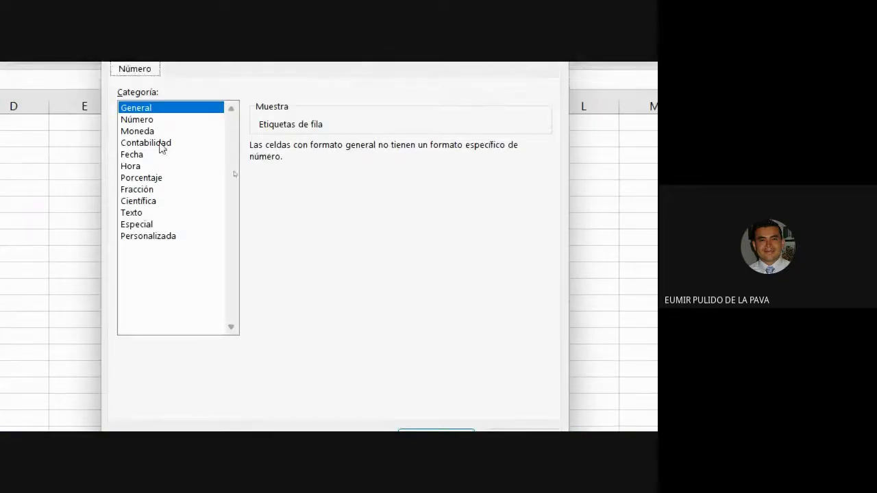
pyautogui.click(146, 143)
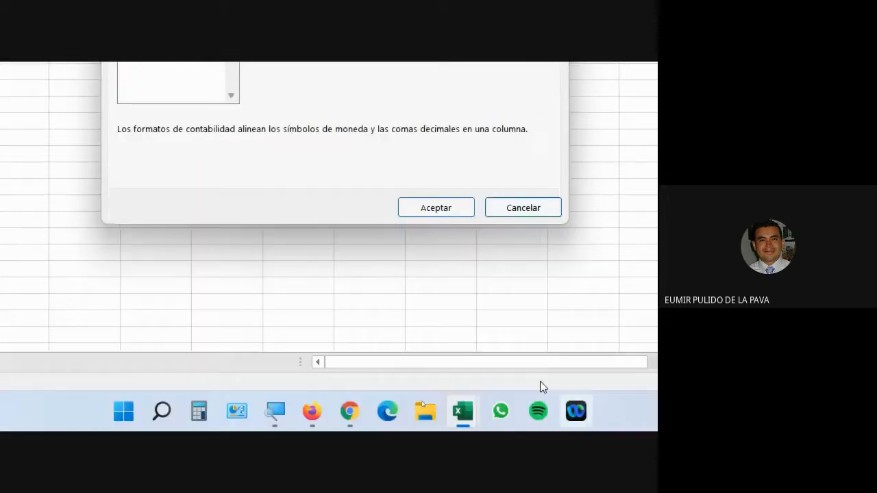
pyautogui.click(435, 436)
pyautogui.click(387, 134)
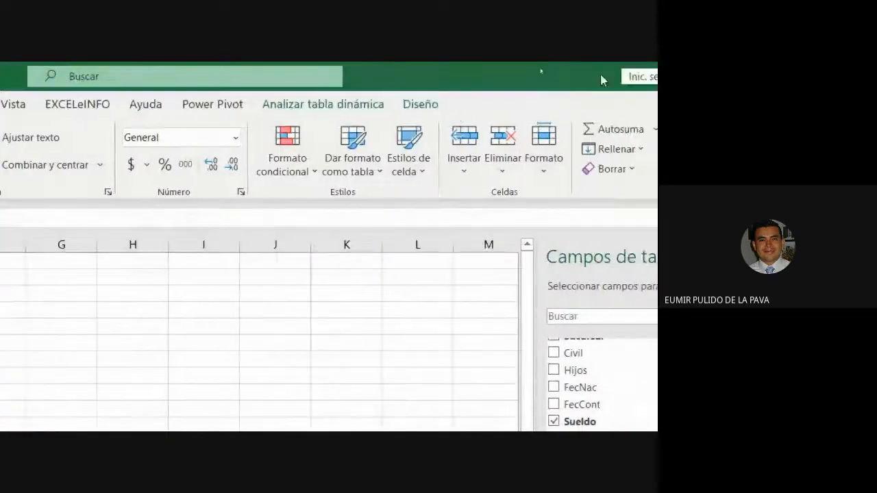
# Apply an orange Medio style to the pivot table.
pyautogui.click(421, 106)
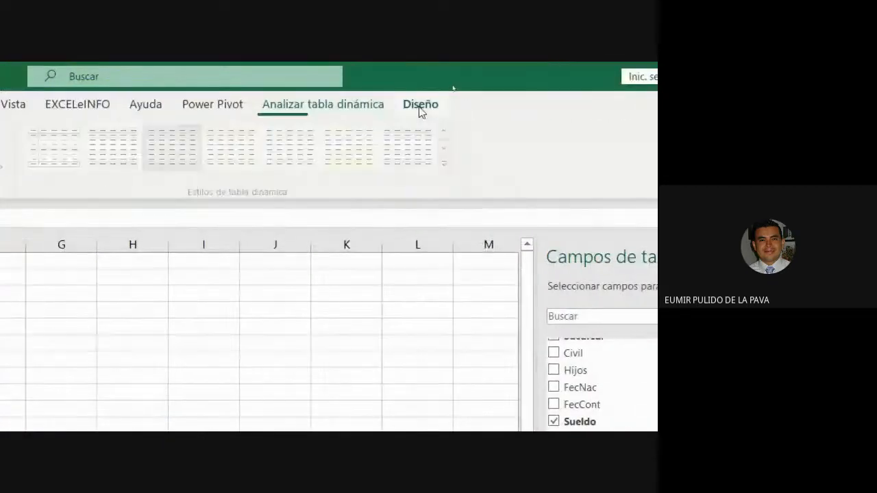
pyautogui.click(448, 167)
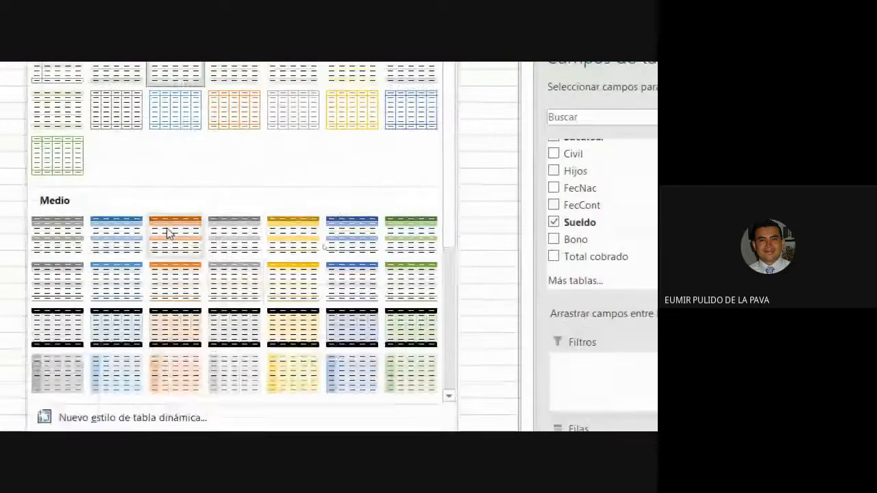
pyautogui.click(175, 336)
pyautogui.click(237, 245)
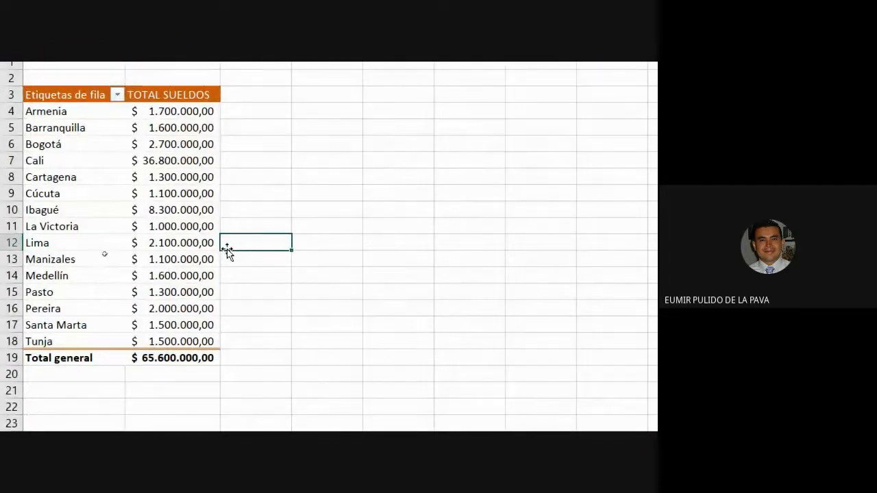
# Review the branches and their TOTAL SUELDOS values in the pivot table.
pyautogui.click(177, 115)
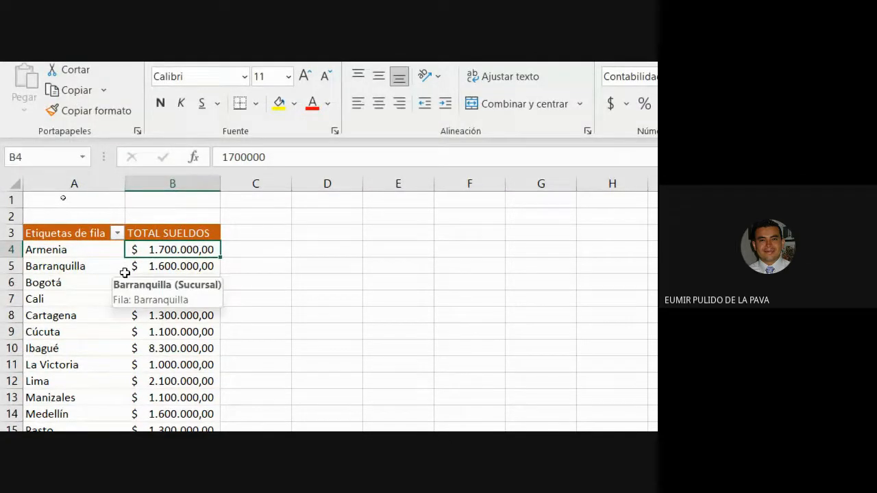
pyautogui.click(147, 283)
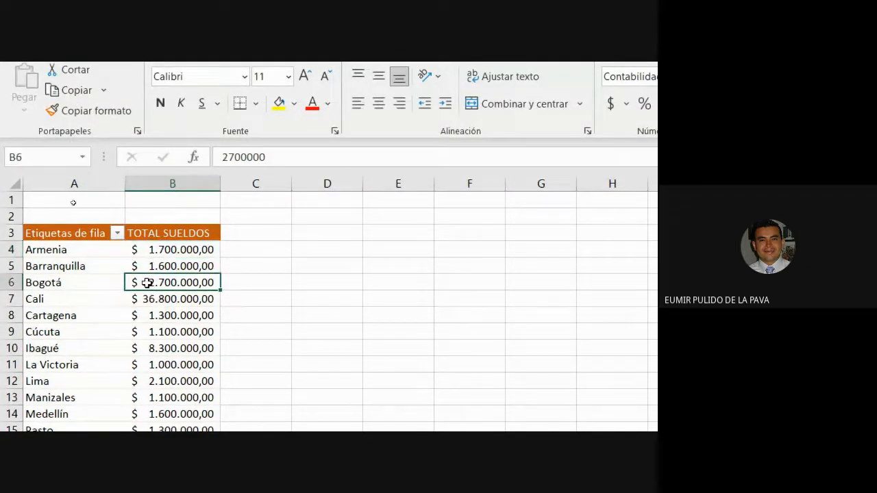
pyautogui.click(181, 266)
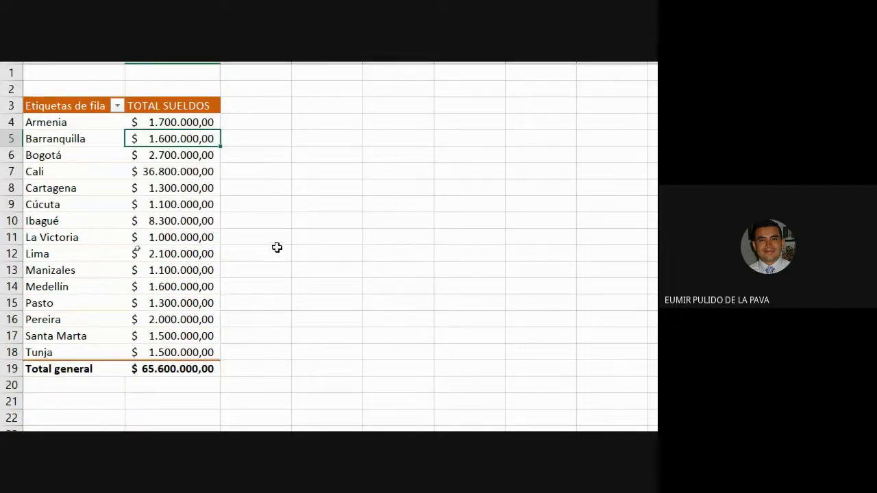
pyautogui.click(90, 204)
pyautogui.click(198, 255)
# Start inserting a pivot chart based on the TOTAL SUELDOS pivot table.
pyautogui.click(99, 140)
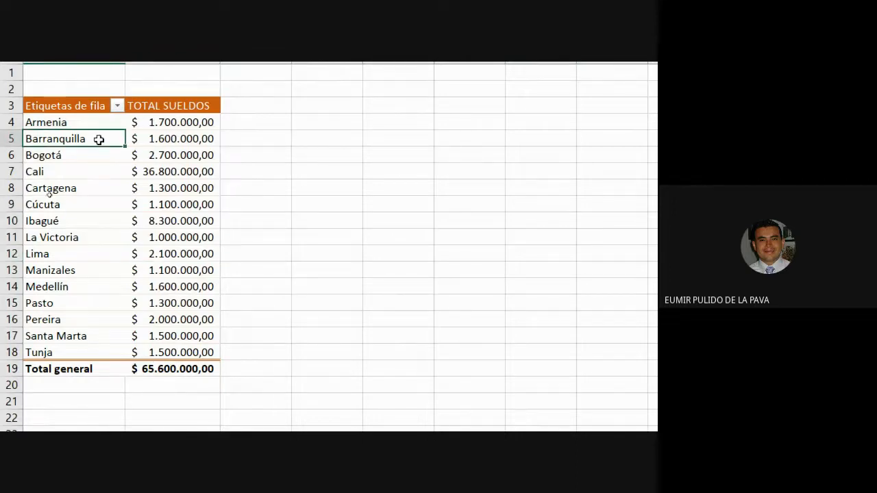
pyautogui.click(401, 107)
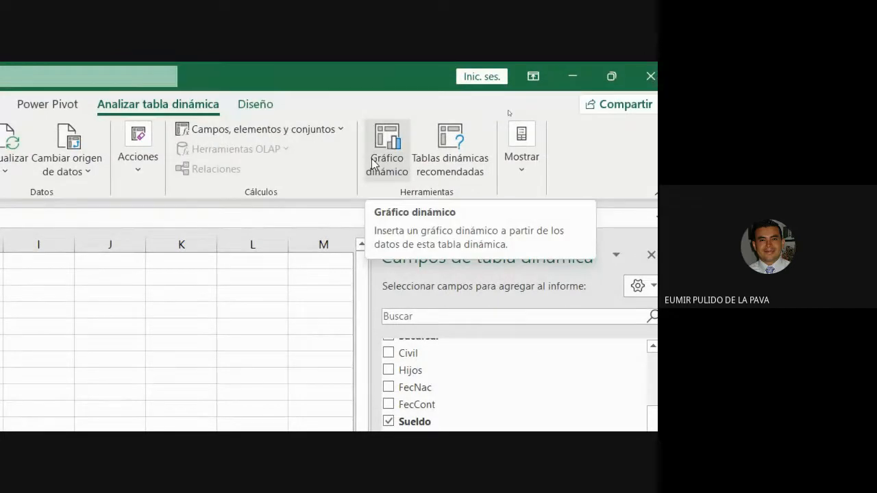
pyautogui.click(394, 157)
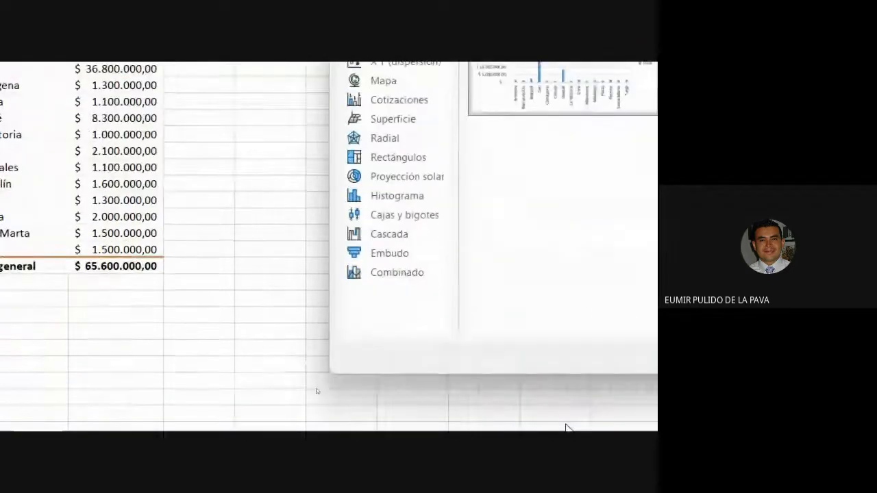
# Insert the column pivot chart beside the pivot table and resize it to about 10.51 cm high by 21.93 cm wide.
pyautogui.click(497, 358)
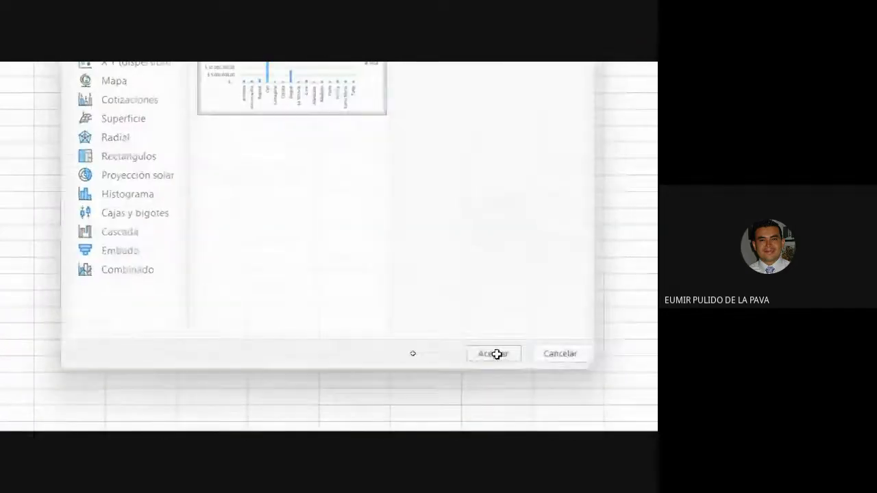
pyautogui.moveTo(411, 192); pyautogui.dragTo(335, 113)
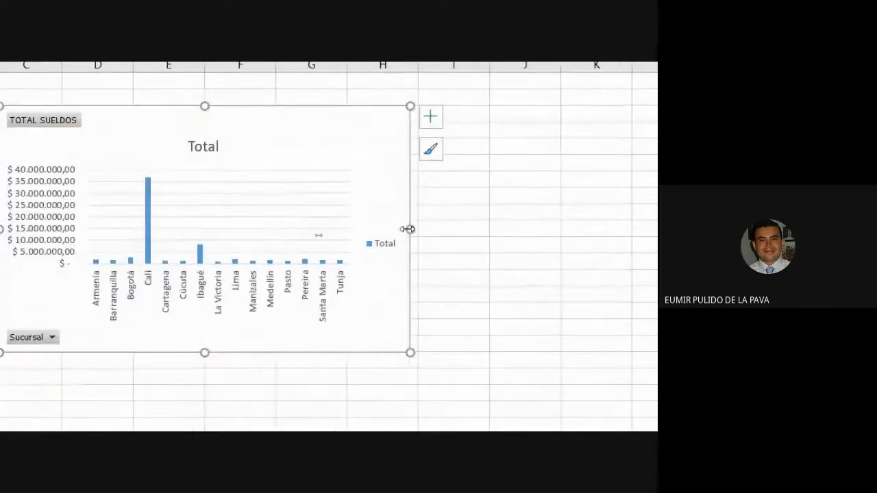
pyautogui.moveTo(612, 230); pyautogui.dragTo(726, 227)
pyautogui.moveTo(524, 227); pyautogui.dragTo(710, 229)
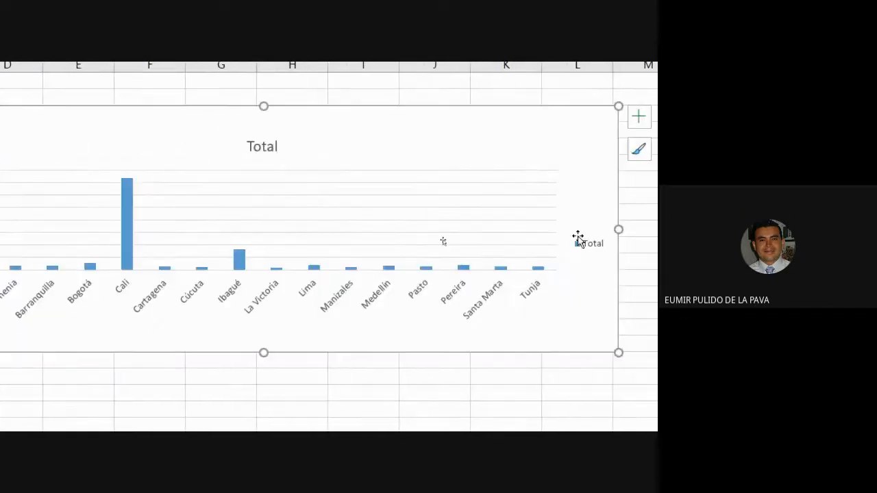
pyautogui.moveTo(395, 296); pyautogui.dragTo(392, 388)
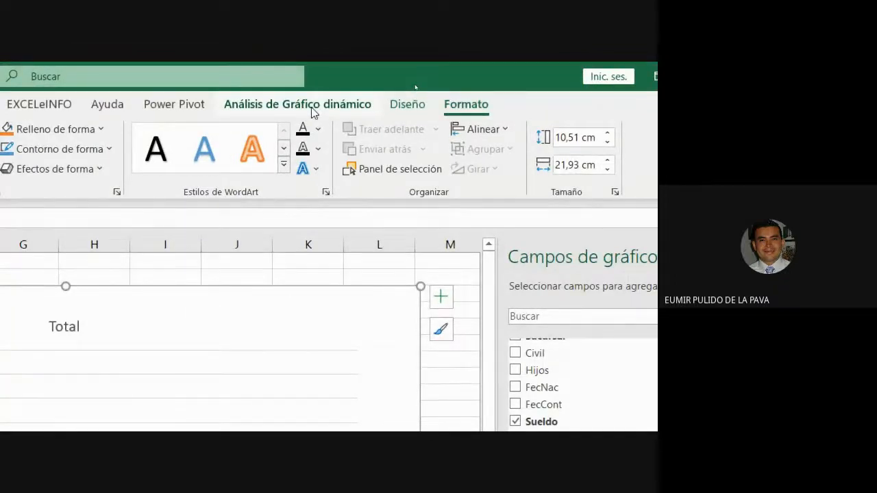
# Apply the dark chart style with glowing outlined columns and change the chart's colour scheme to orange.
pyautogui.click(407, 103)
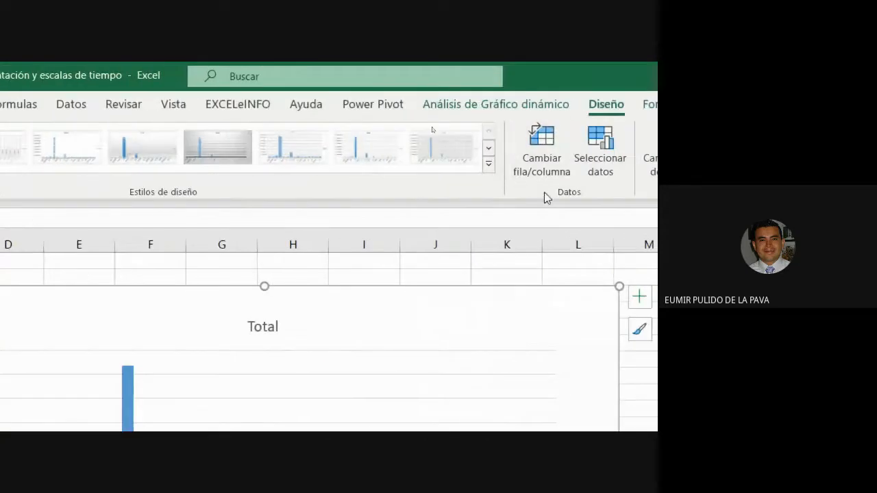
pyautogui.click(489, 163)
pyautogui.click(197, 190)
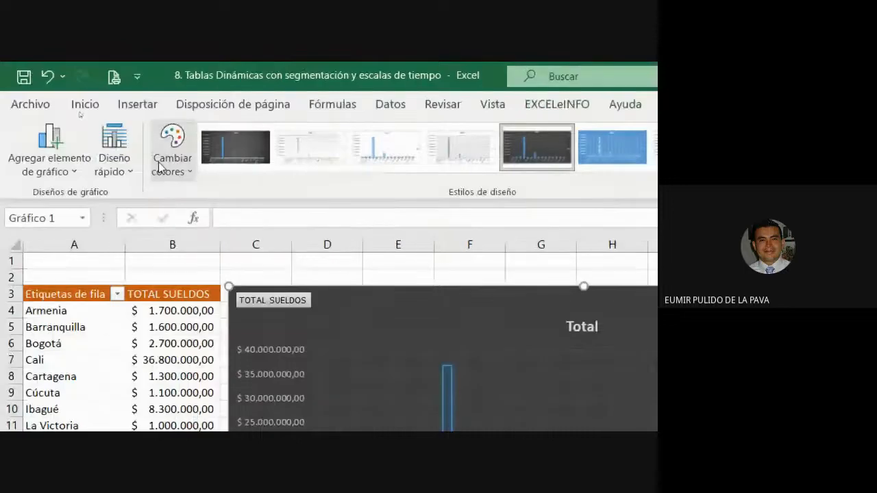
pyautogui.click(165, 165)
pyautogui.click(199, 249)
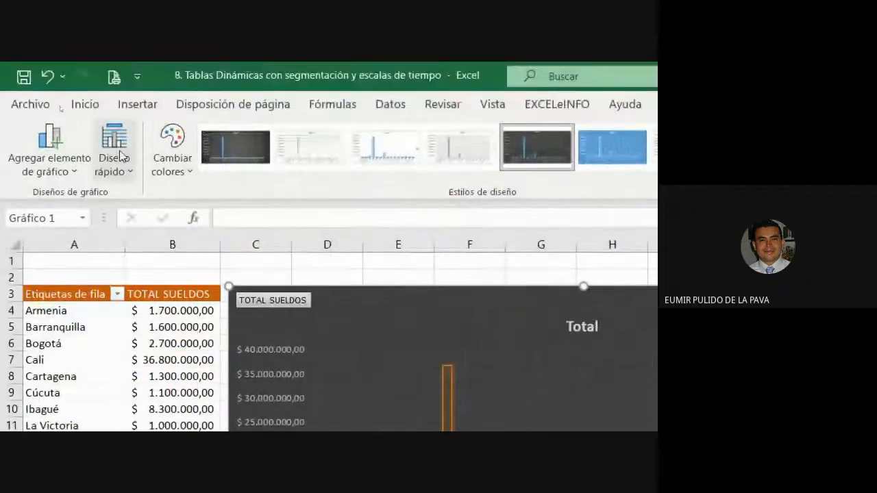
# Apply the quick layout with data labels above the columns and no value axis, and rotate the data labels upward (Girar texto hacia arriba).
pyautogui.click(118, 154)
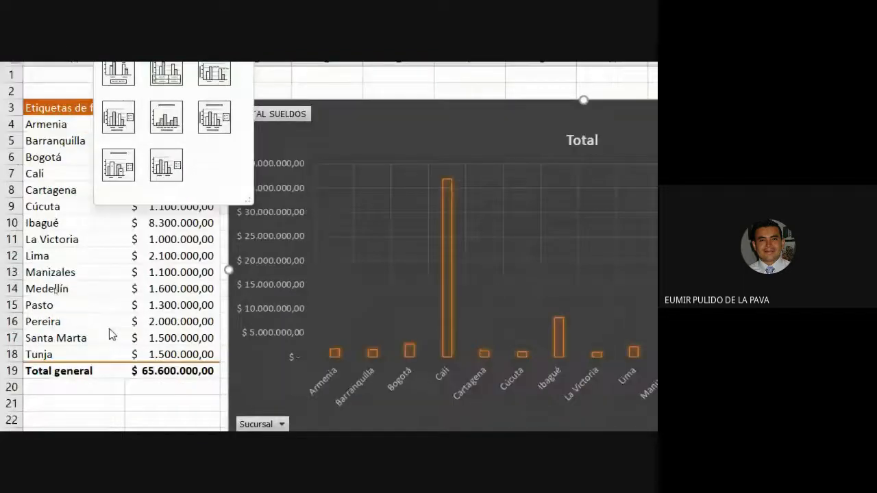
pyautogui.click(167, 69)
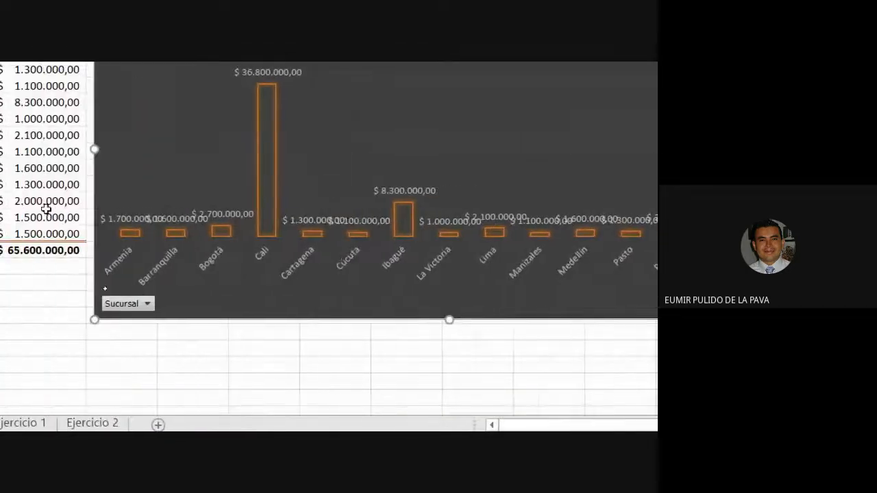
pyautogui.click(126, 222)
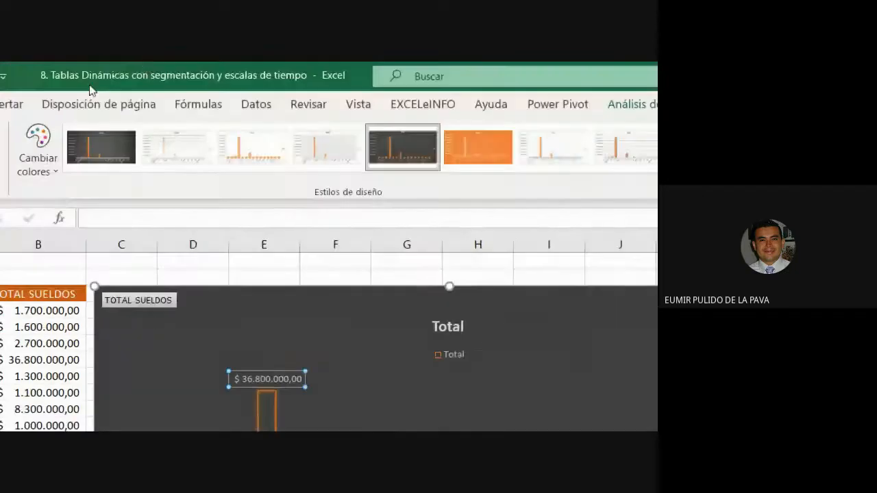
pyautogui.click(96, 107)
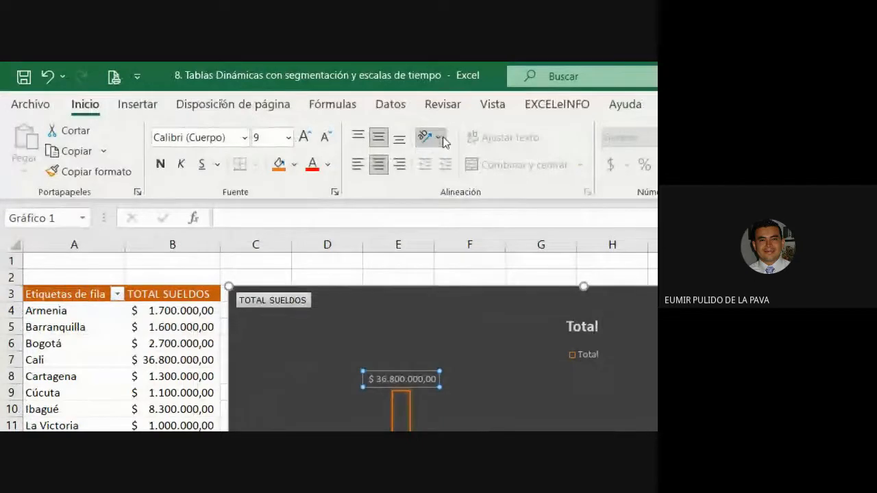
pyautogui.click(429, 138)
pyautogui.click(459, 261)
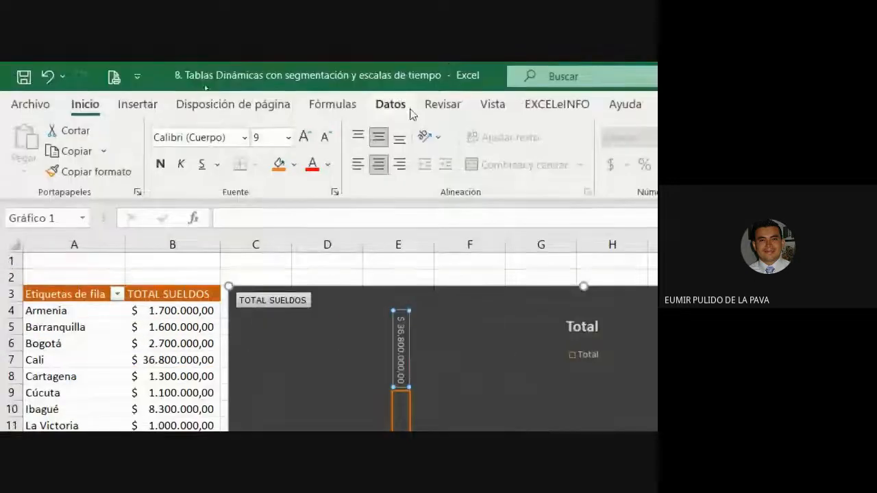
pyautogui.click(427, 137)
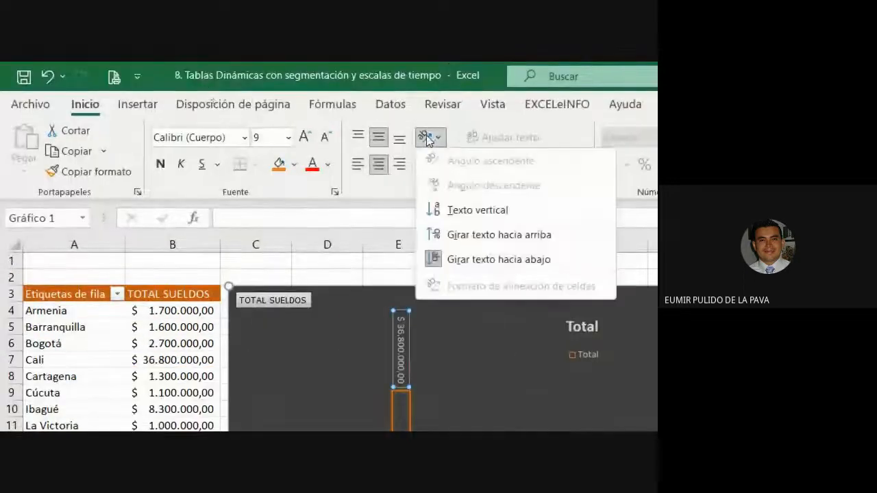
pyautogui.click(466, 233)
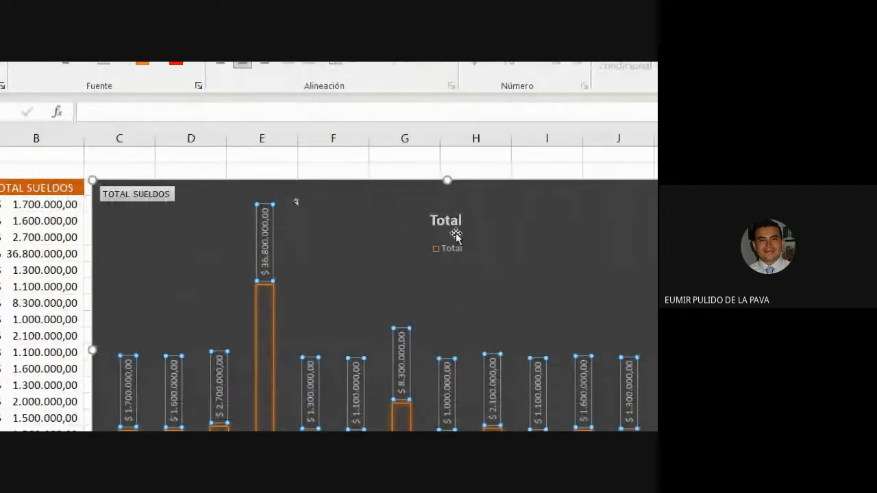
# Delete the "Total" title and the "Total" legend from the pivot chart.
pyautogui.click(454, 225)
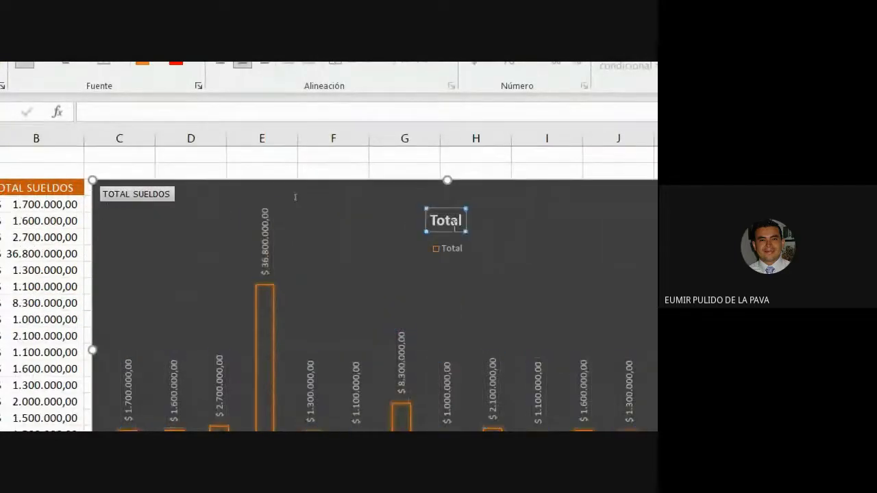
pyautogui.press('Delete')
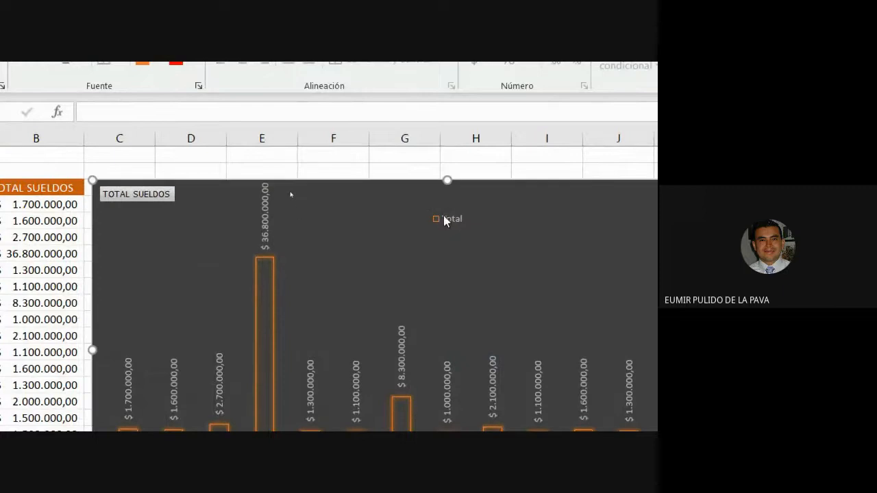
pyautogui.click(447, 224)
pyautogui.press('Delete')
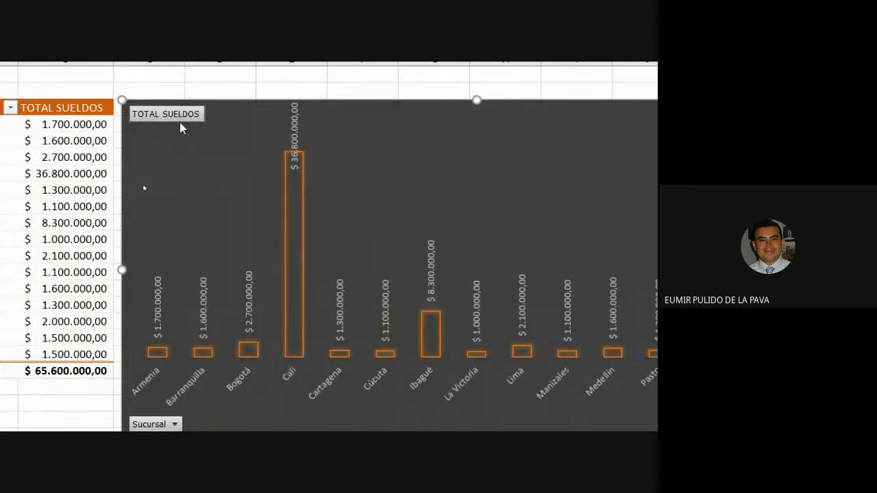
# Hide all field buttons on the pivot chart.
pyautogui.click(172, 320)
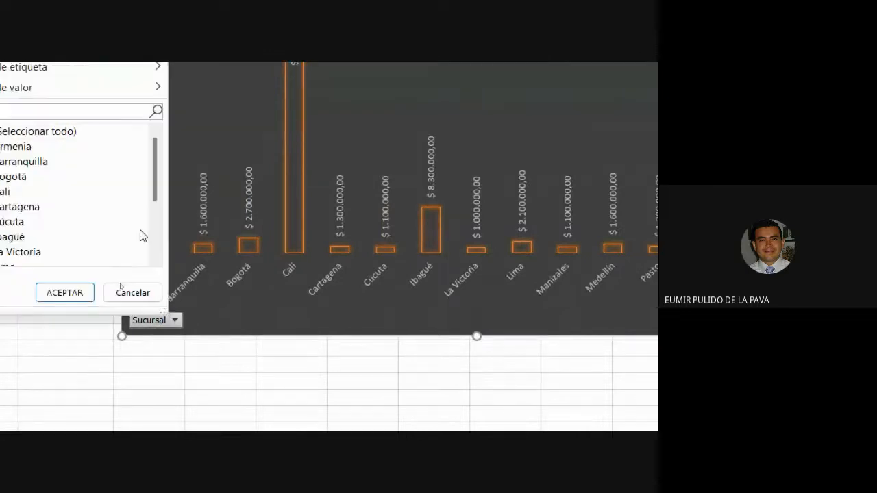
pyautogui.click(227, 291)
pyautogui.rightClick(264, 320)
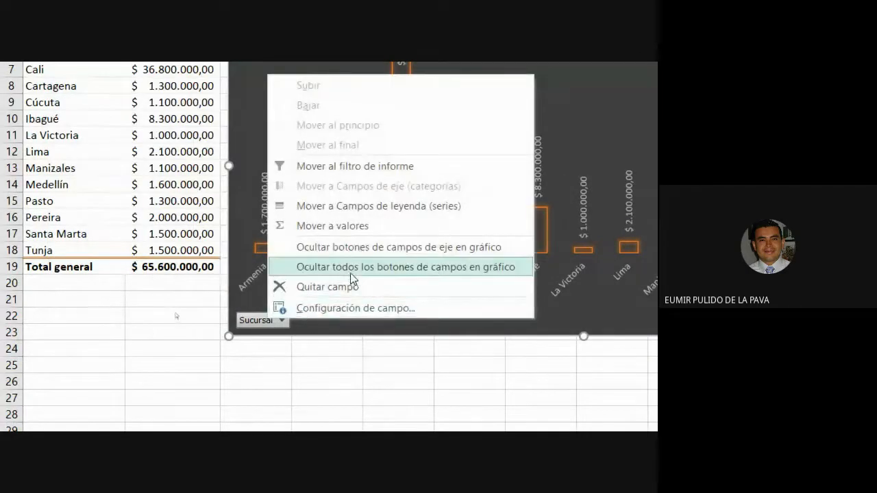
pyautogui.click(445, 274)
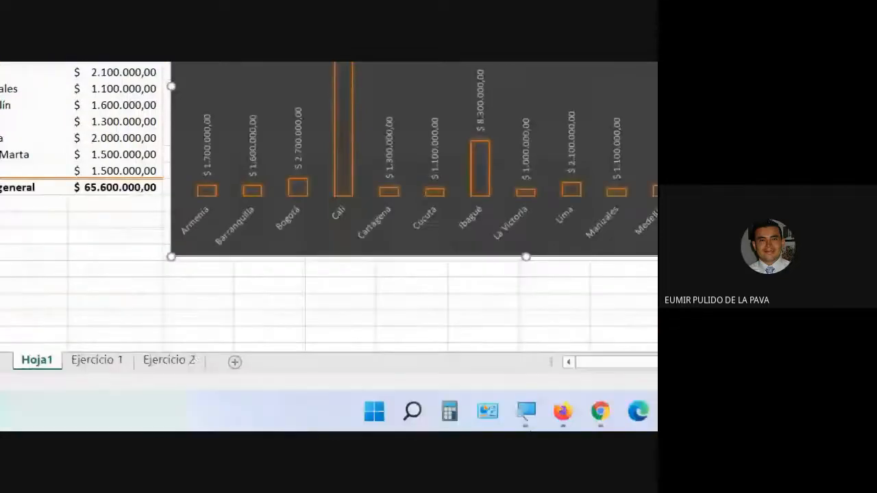
# Enlarge the pivot chart by extending its upper edge to row 2.
pyautogui.click(462, 416)
pyautogui.click(612, 369)
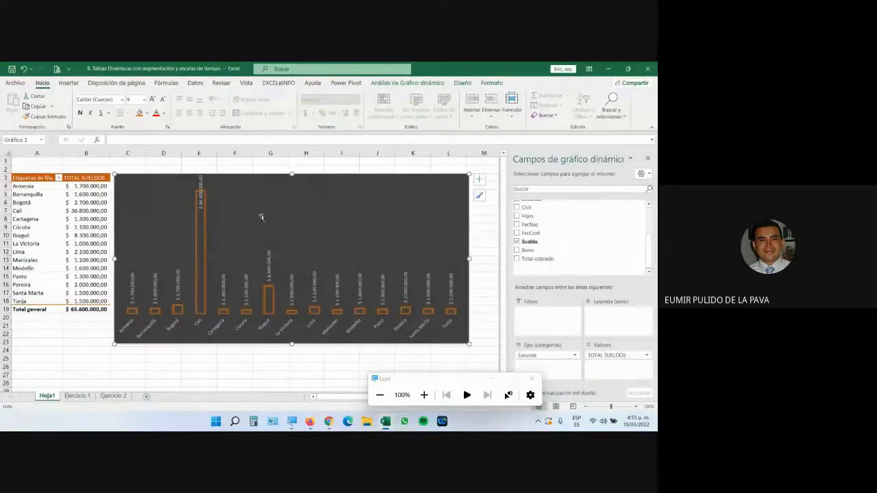
pyautogui.moveTo(292, 174); pyautogui.dragTo(290, 168)
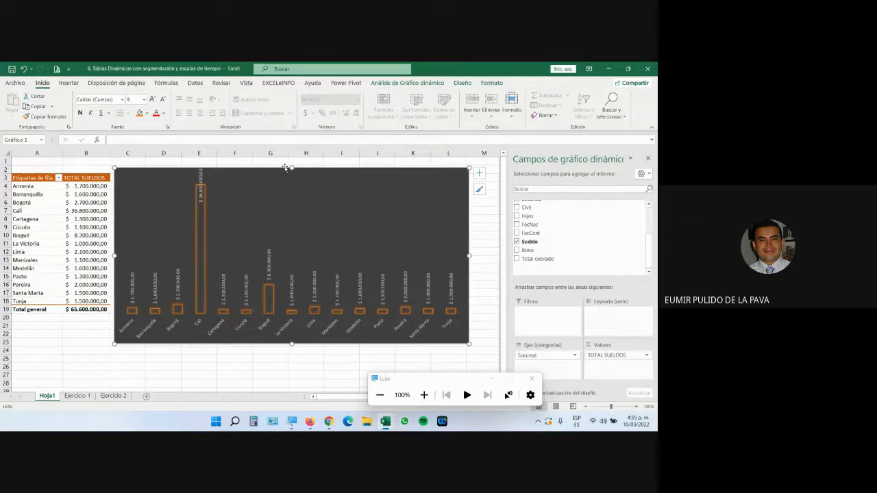
# Select the Barranquilla cell in the pivot table and display the pivot table analysis tools.
pyautogui.click(41, 219)
pyautogui.click(40, 196)
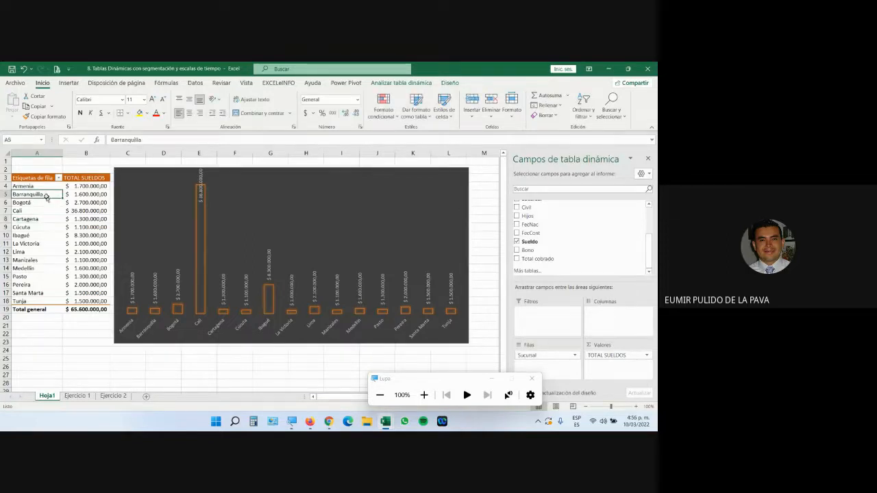
pyautogui.click(410, 83)
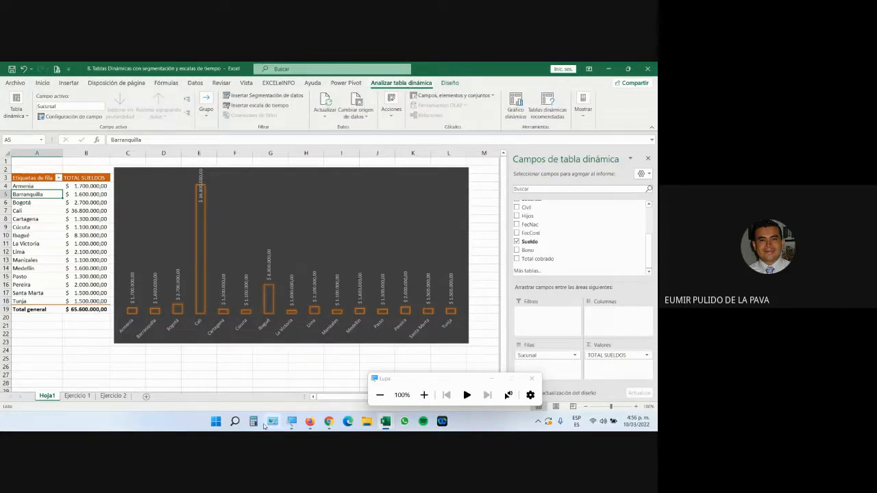
# Switch to the workbook "7. Tablas Dinámicas-1" and try to insert a timeline for its pivot table.
pyautogui.click(424, 395)
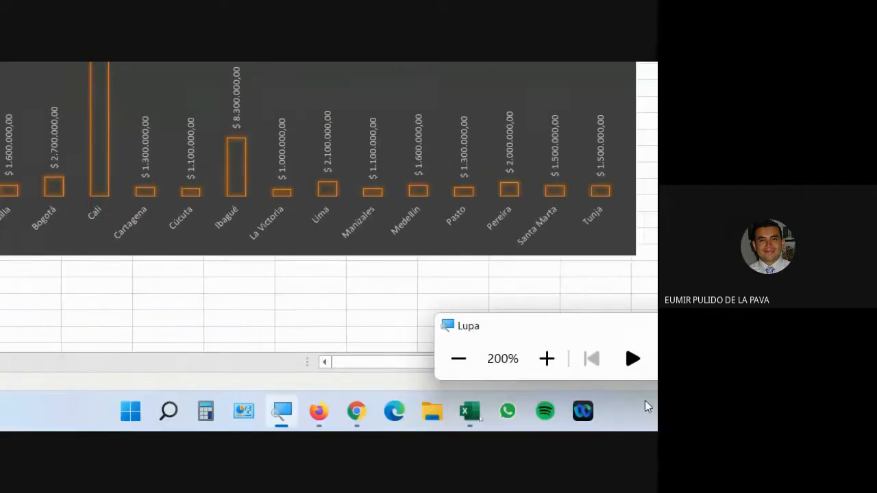
pyautogui.click(295, 411)
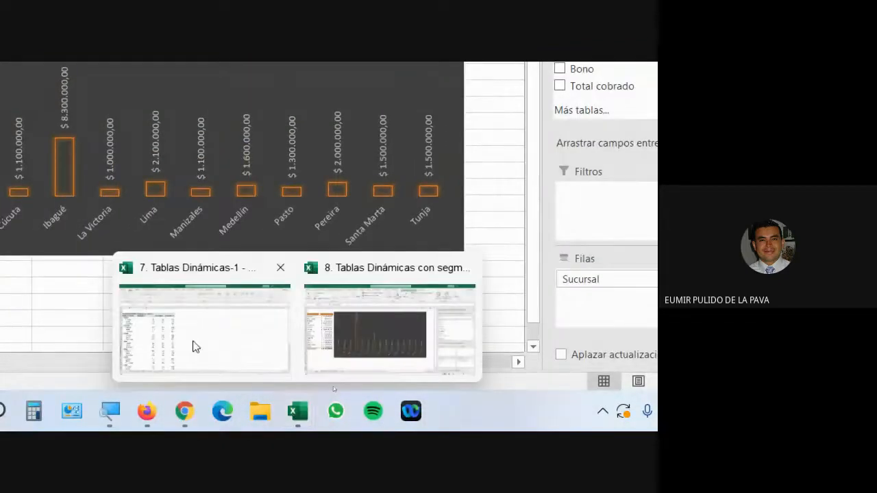
pyautogui.click(192, 347)
pyautogui.click(130, 313)
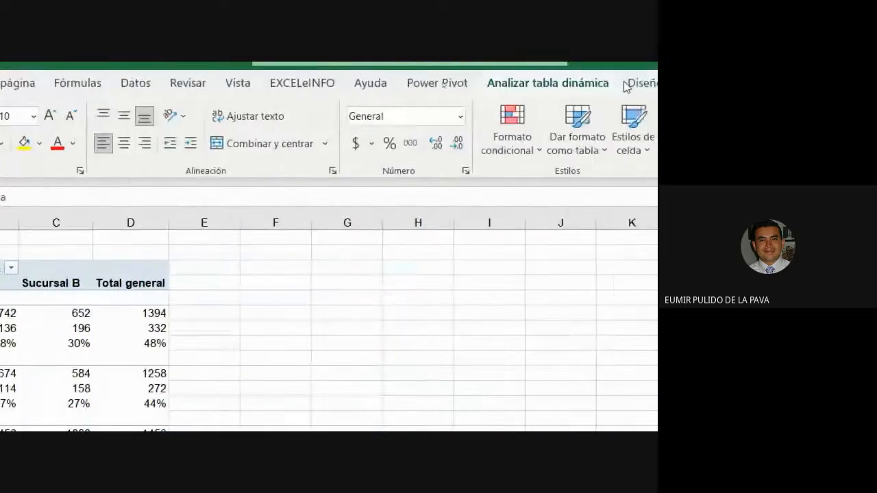
pyautogui.click(439, 85)
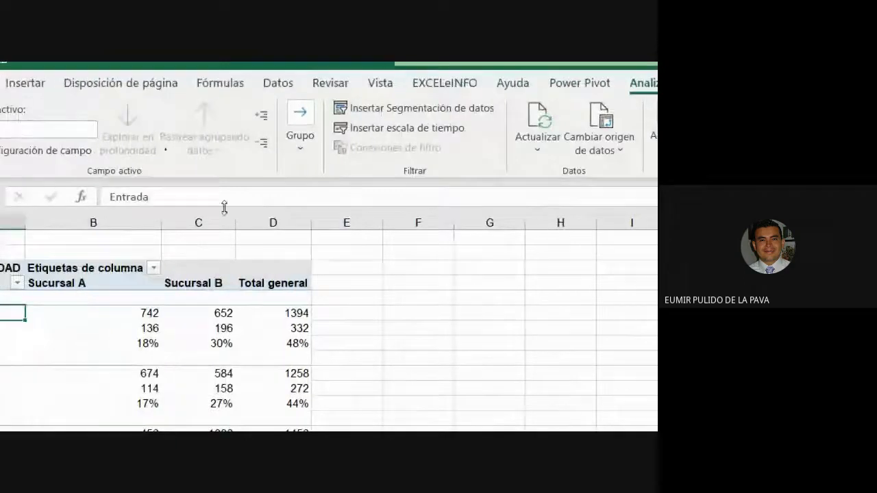
pyautogui.click(423, 127)
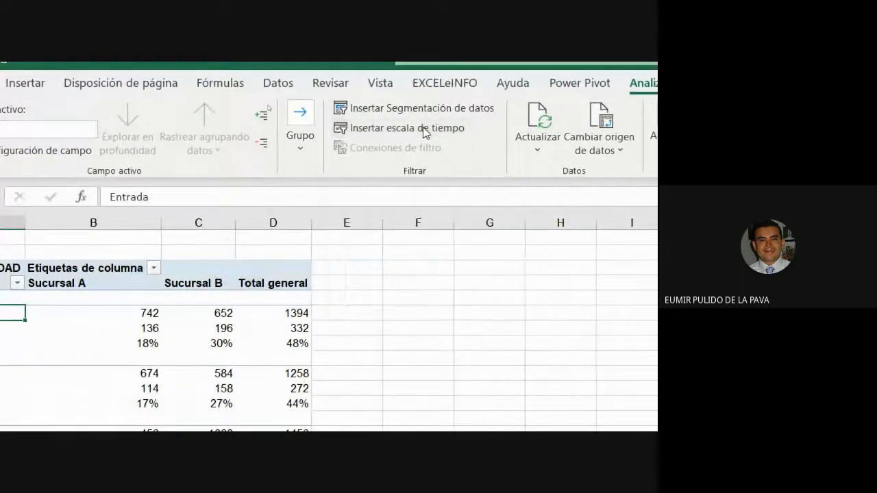
pyautogui.moveTo(451, 372); pyautogui.dragTo(176, 270)
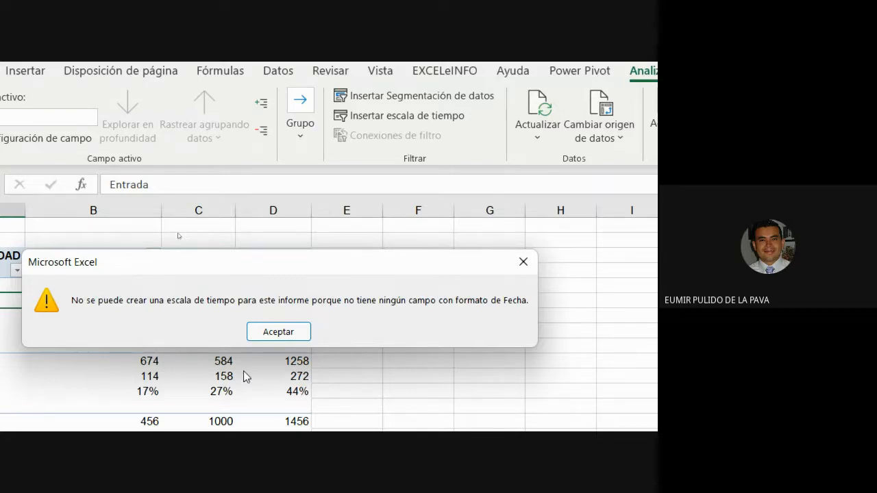
pyautogui.click(277, 334)
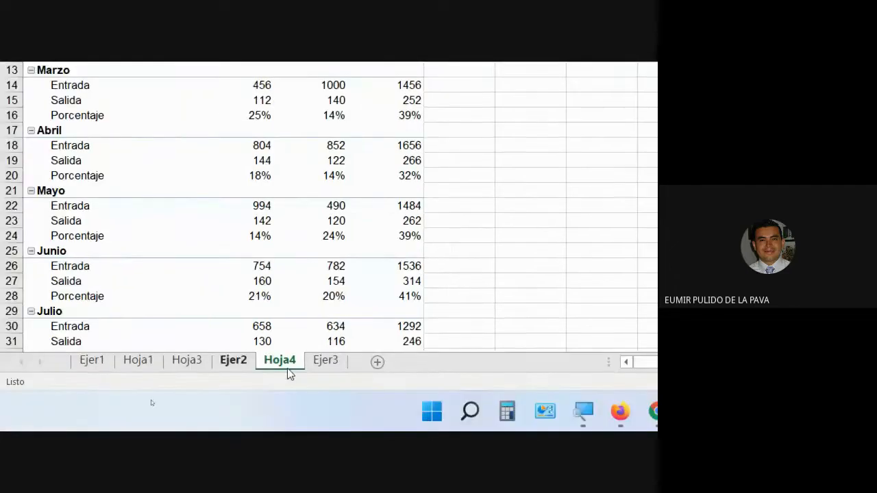
# View the Ejer3 sheet and return to the workbook "8. Tablas Dinámicas con segmentación y escalas de tiempo".
pyautogui.click(326, 360)
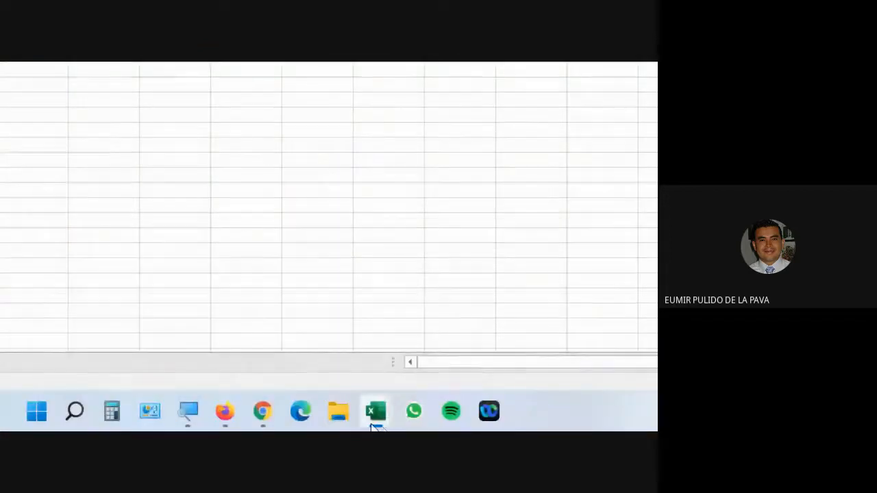
pyautogui.moveTo(374, 426)
pyautogui.click(419, 342)
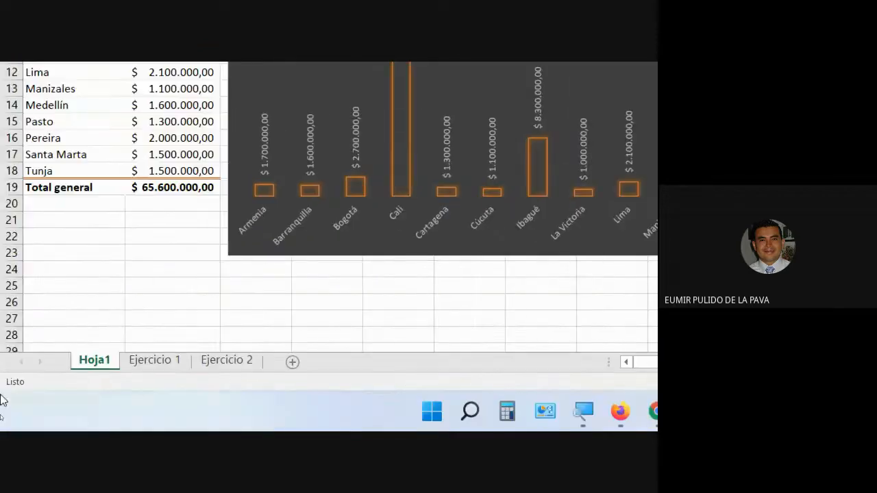
# Examine the date columns FecNac and FecCont in the source table on the Ejercicio 1 sheet.
pyautogui.click(154, 361)
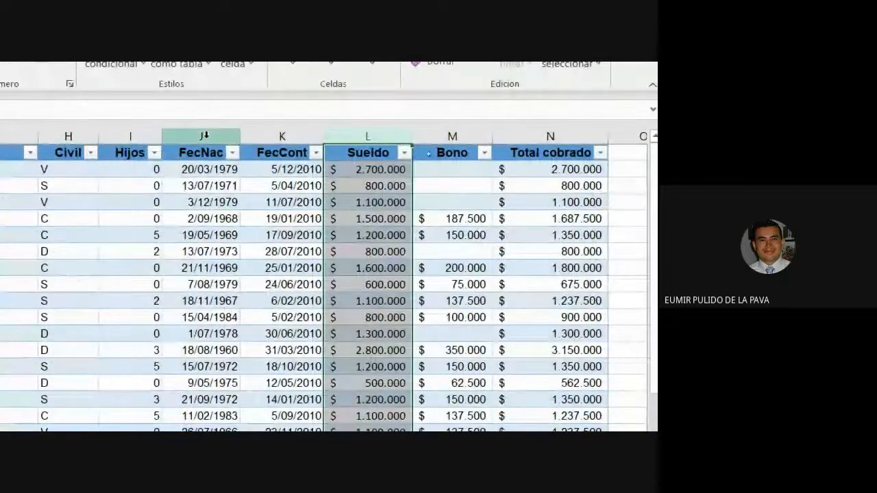
pyautogui.click(205, 135)
pyautogui.click(286, 137)
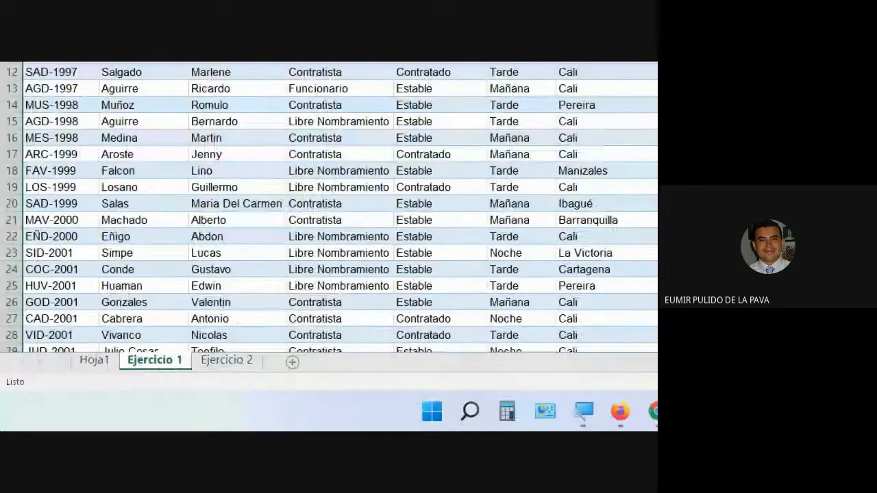
# Return to the Hoja1 sheet, select Barranquilla's salary total in the pivot table and display the pivot table analysis tools.
pyautogui.click(81, 363)
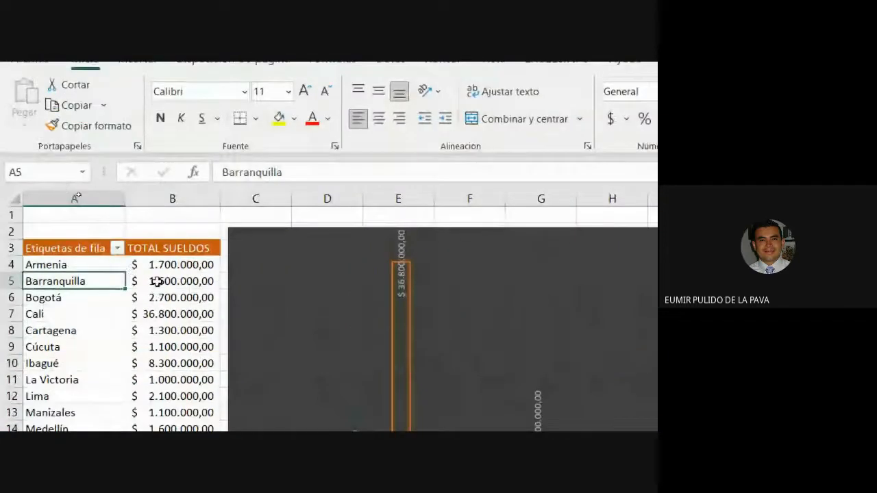
pyautogui.click(157, 281)
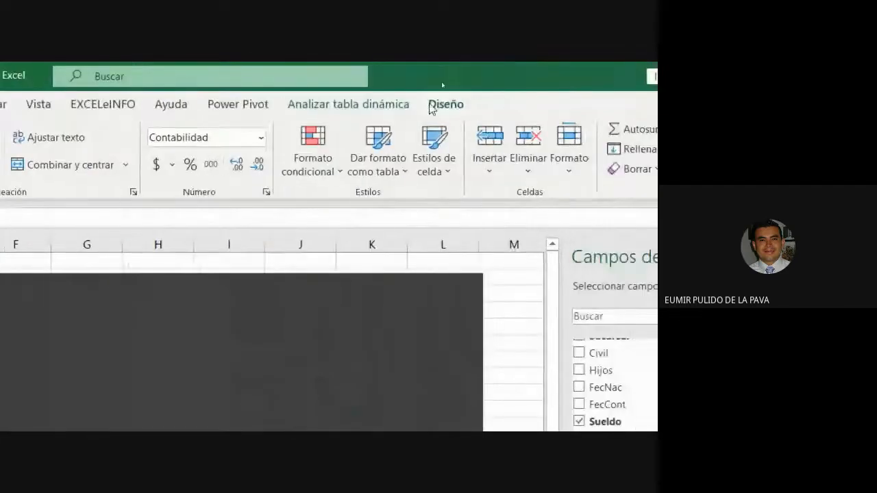
pyautogui.click(384, 104)
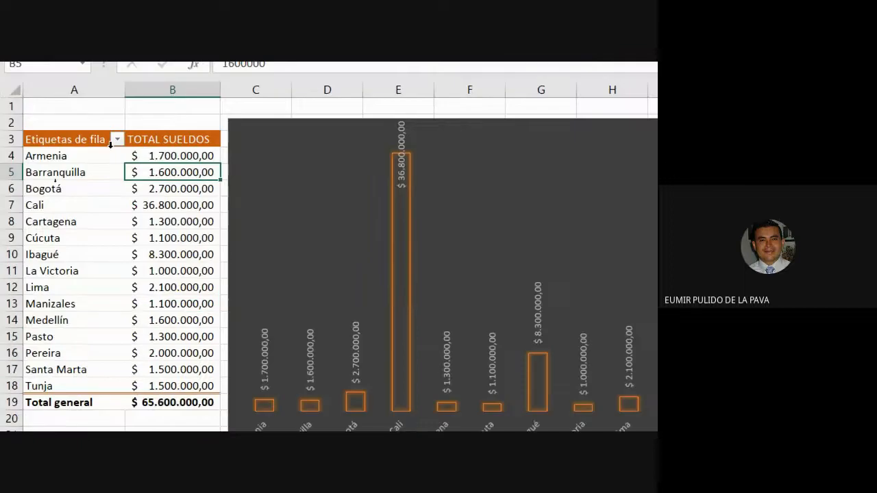
# Filter the pivot table's row labels to show only the Bogotá branch, and clear the Sucursal filter.
pyautogui.click(117, 141)
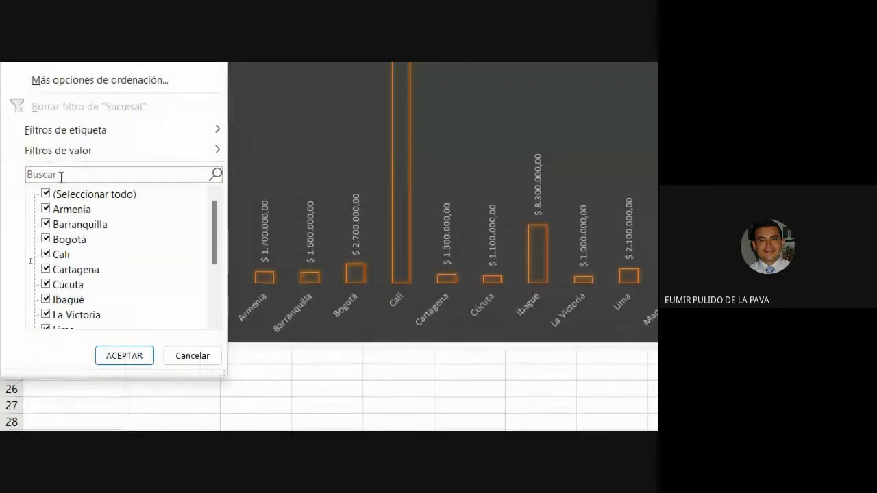
pyautogui.click(45, 195)
pyautogui.click(45, 239)
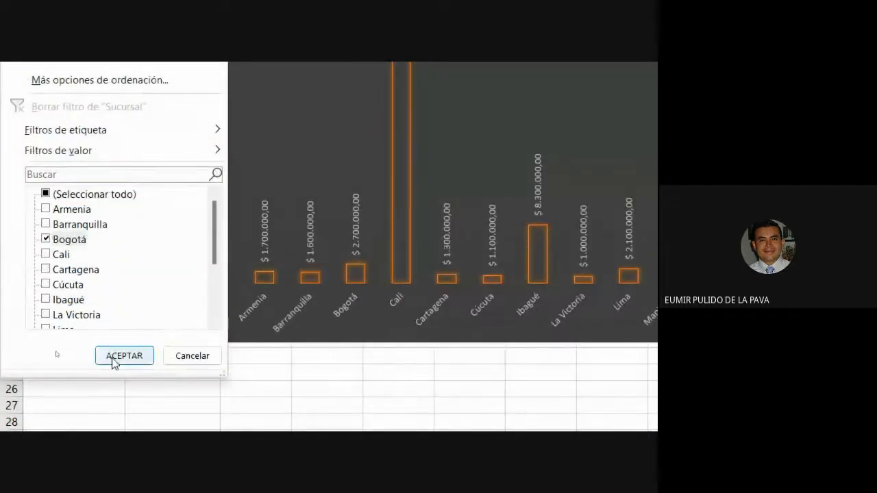
pyautogui.click(112, 358)
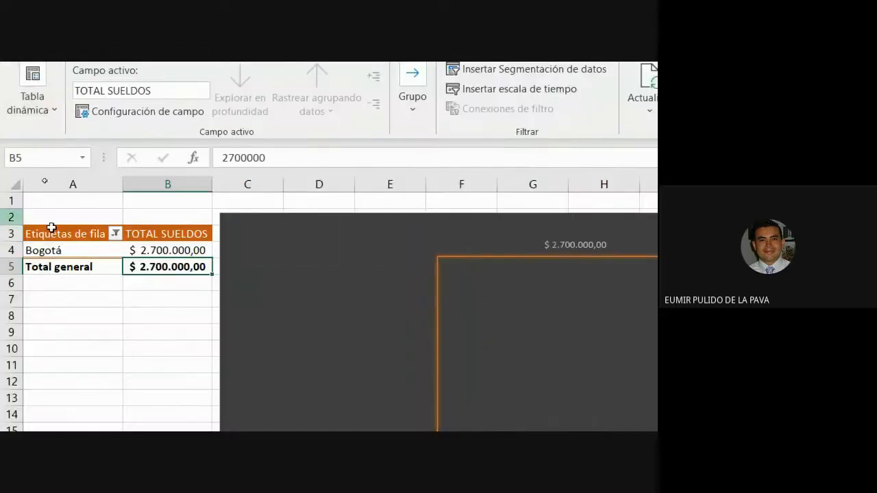
pyautogui.click(115, 234)
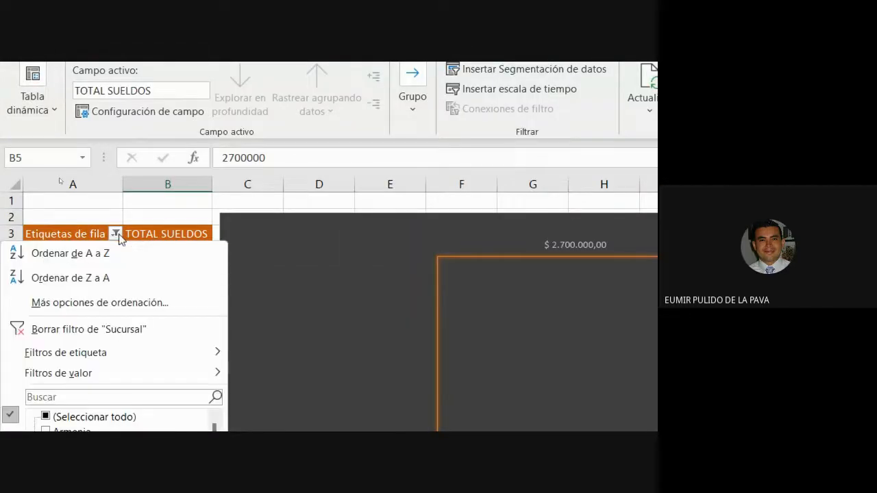
pyautogui.click(95, 336)
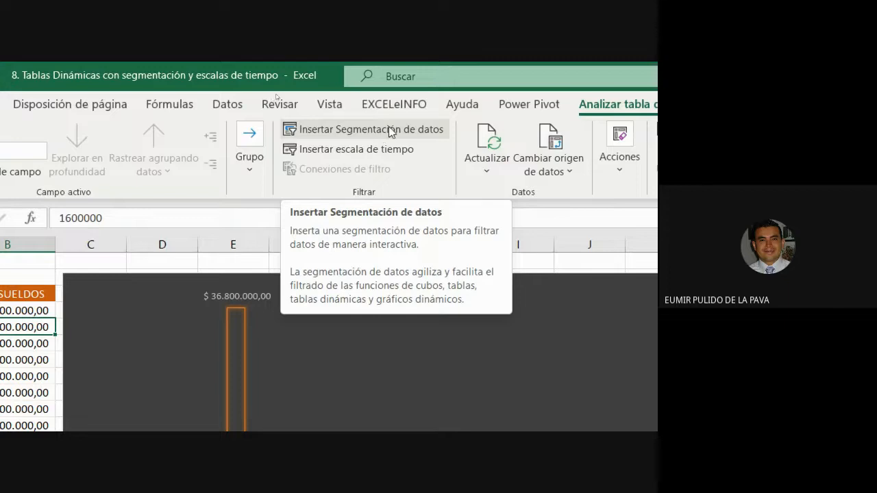
# Insert slicers for the Turno and Sucursal fields of the pivot table.
pyautogui.click(389, 131)
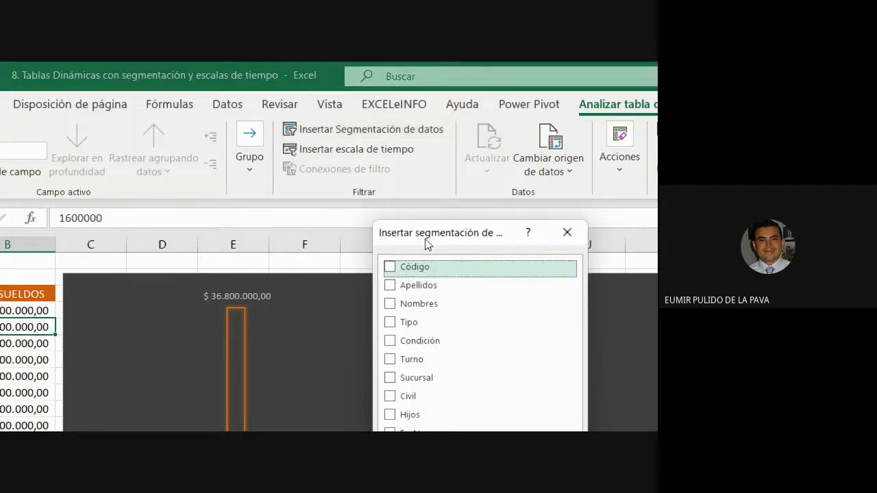
pyautogui.moveTo(426, 244); pyautogui.dragTo(172, 247)
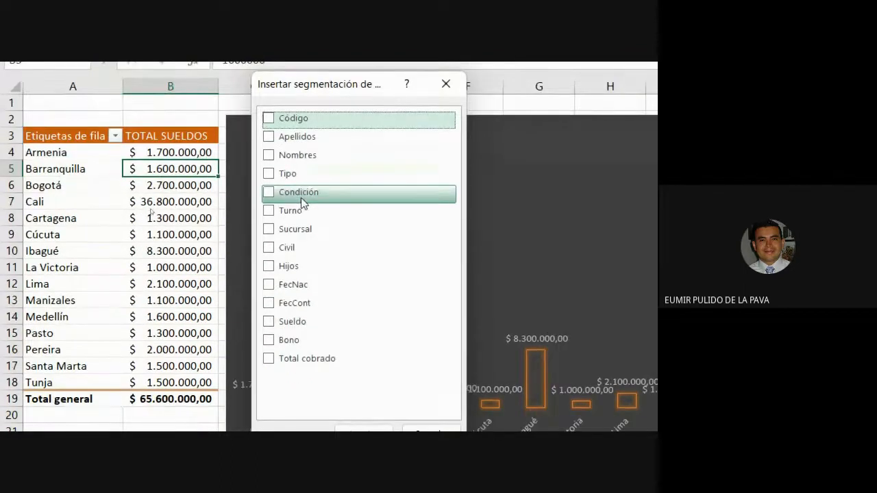
pyautogui.click(269, 212)
pyautogui.click(268, 231)
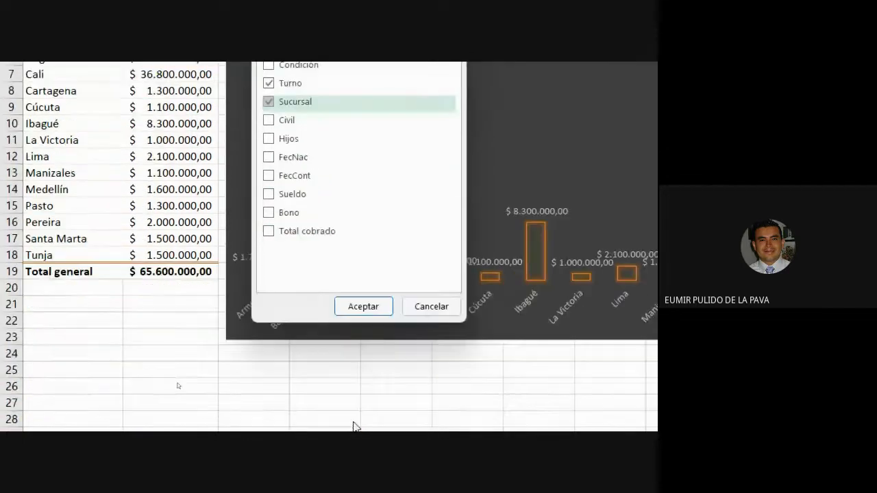
pyautogui.click(363, 309)
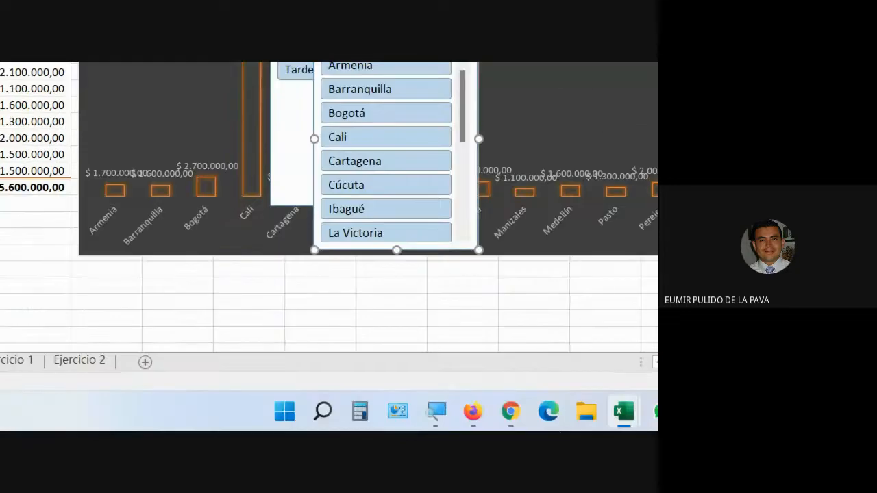
# Reset the screen magnification to 100% and place the Sucursal slicer to the right of the pivot chart, with the Turno slicer beneath it.
pyautogui.click(437, 413)
pyautogui.click(613, 358)
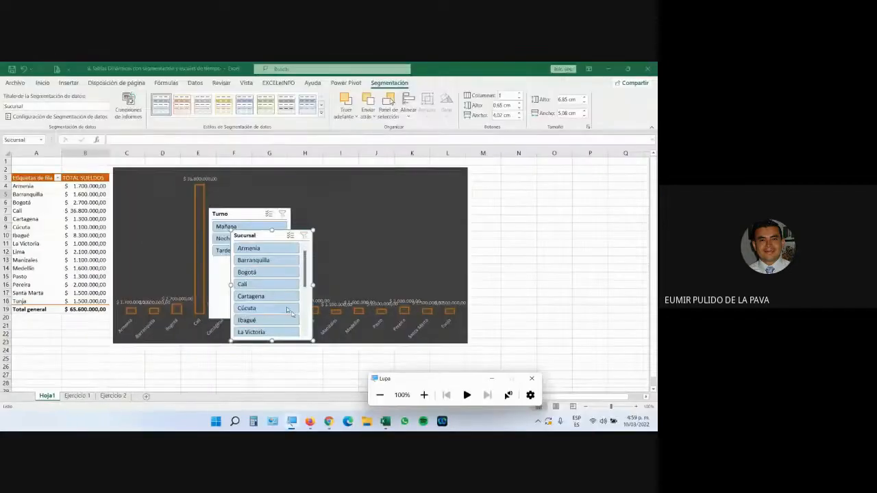
pyautogui.moveTo(261, 236); pyautogui.dragTo(487, 176)
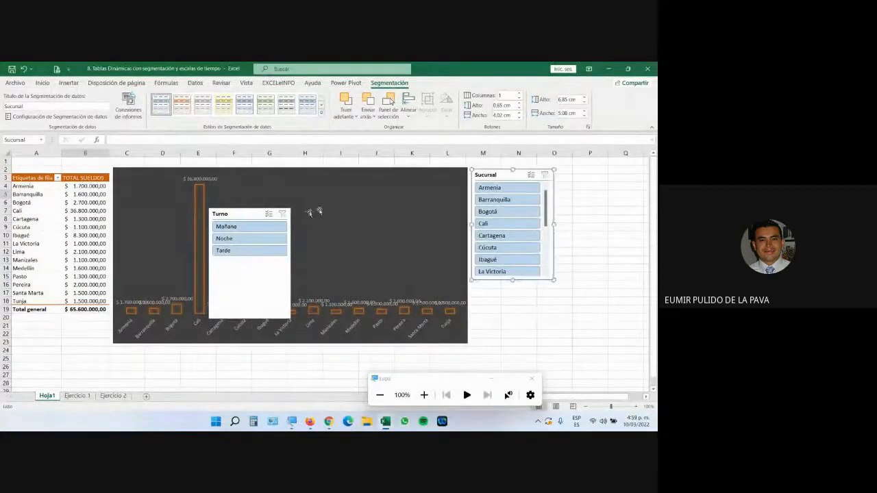
pyautogui.moveTo(235, 214); pyautogui.dragTo(497, 291)
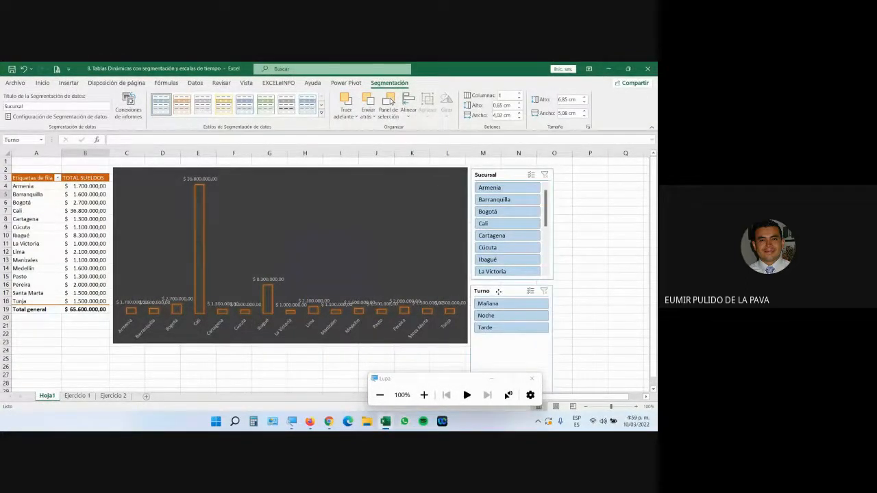
# Resize the Sucursal slicer to about 10.29 cm wide and 4.81 cm high, with three columns and a light green style.
pyautogui.click(507, 176)
pyautogui.moveTo(552, 224); pyautogui.dragTo(638, 224)
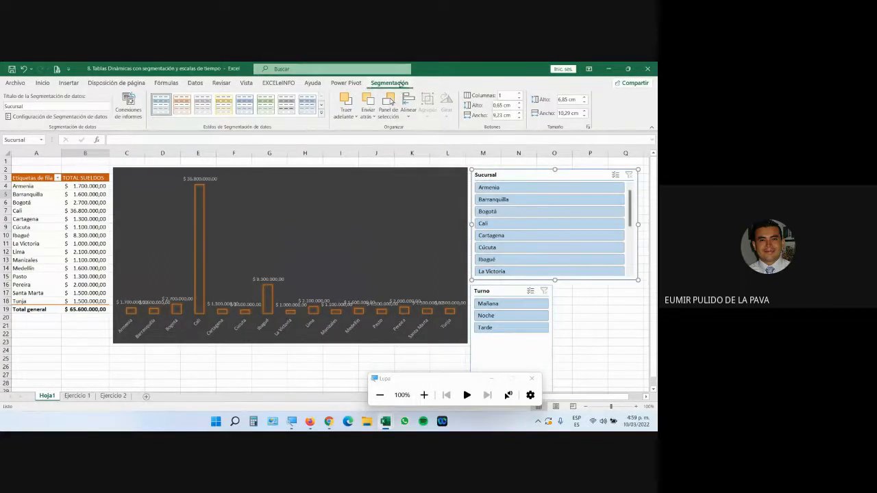
pyautogui.click(519, 94)
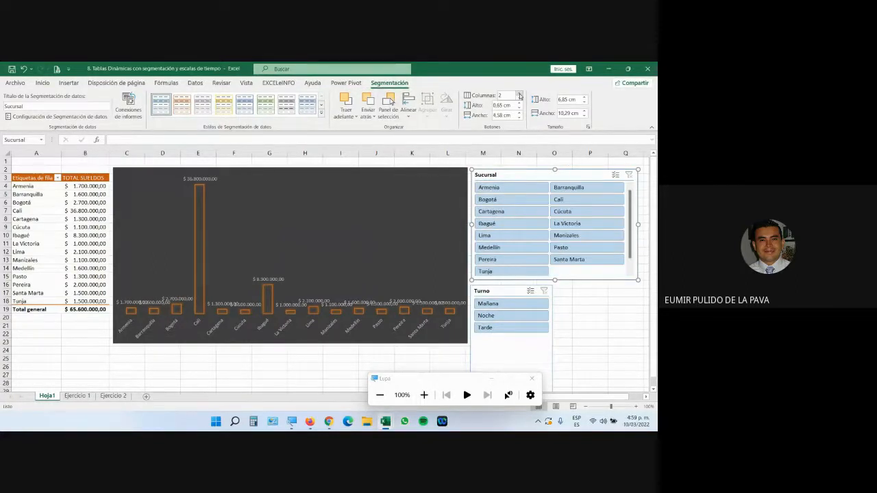
pyautogui.click(519, 93)
pyautogui.moveTo(555, 280); pyautogui.dragTo(554, 247)
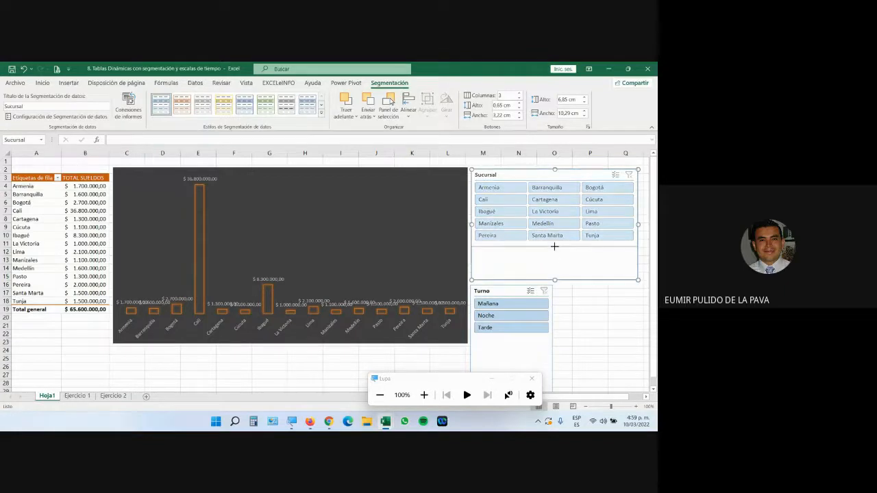
pyautogui.click(266, 104)
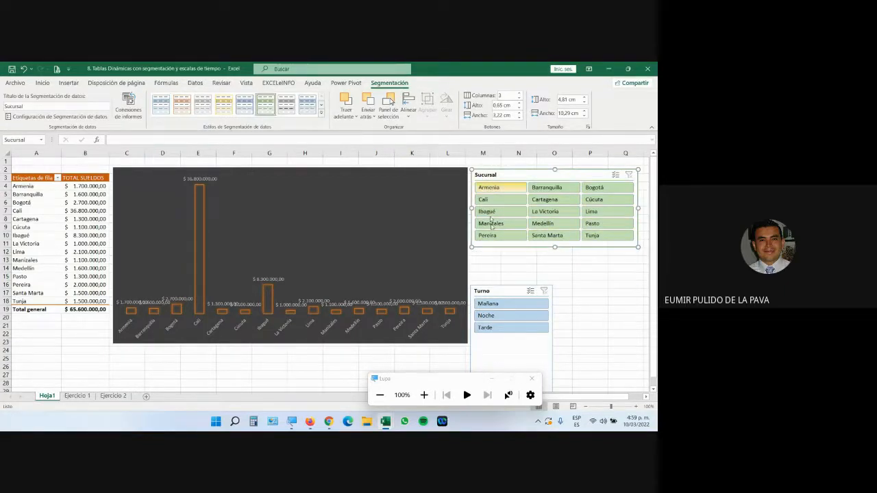
# Move the Turno slicer directly below the Sucursal slicer and resize it to about 10.29 cm wide and 3.73 cm high.
pyautogui.moveTo(499, 292); pyautogui.dragTo(499, 257)
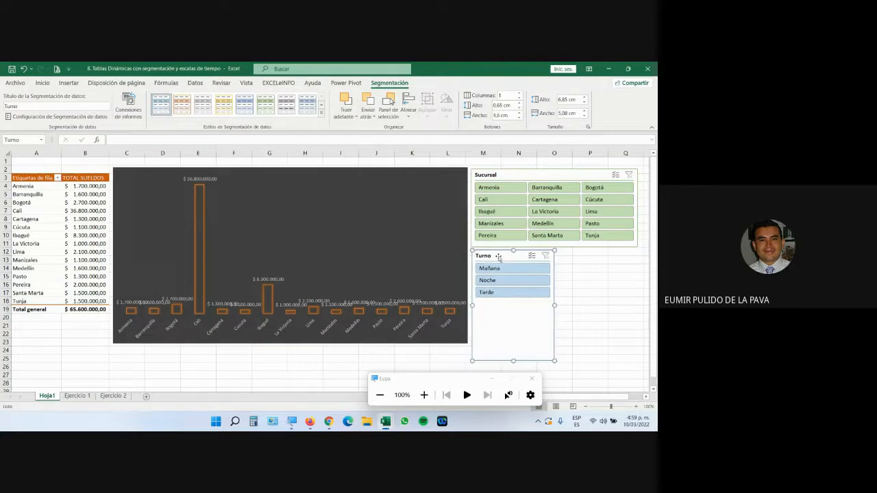
pyautogui.moveTo(556, 306); pyautogui.dragTo(637, 305)
pyautogui.moveTo(555, 362); pyautogui.dragTo(561, 312)
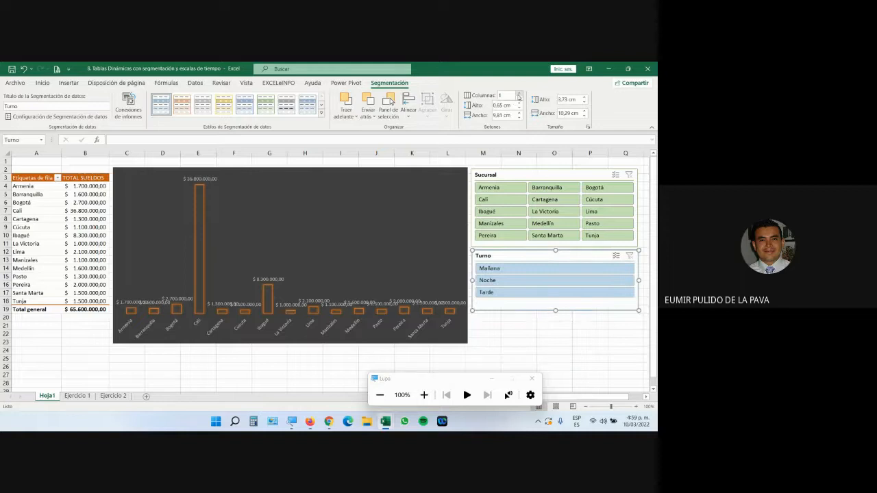
# Arrange the Turno slicer in three columns with a light yellow style and reduce its height to about 2.14 cm.
pyautogui.click(519, 95)
pyautogui.click(520, 96)
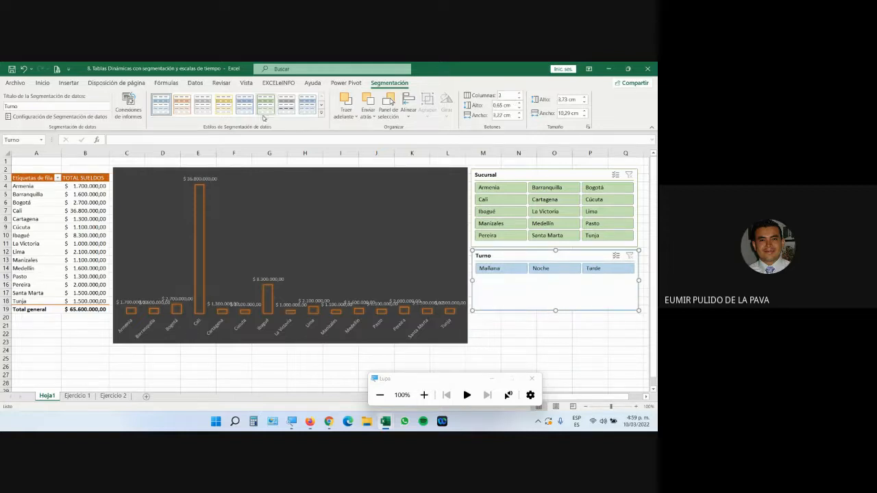
pyautogui.click(224, 104)
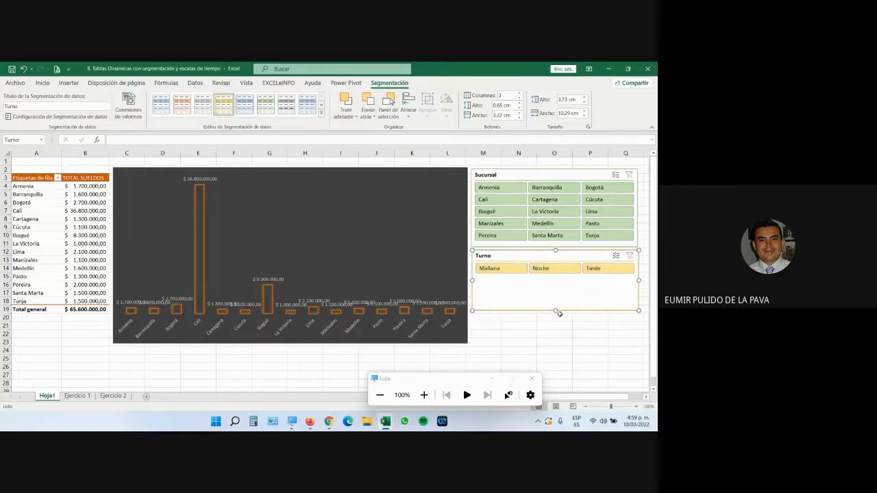
pyautogui.moveTo(556, 310); pyautogui.dragTo(556, 282)
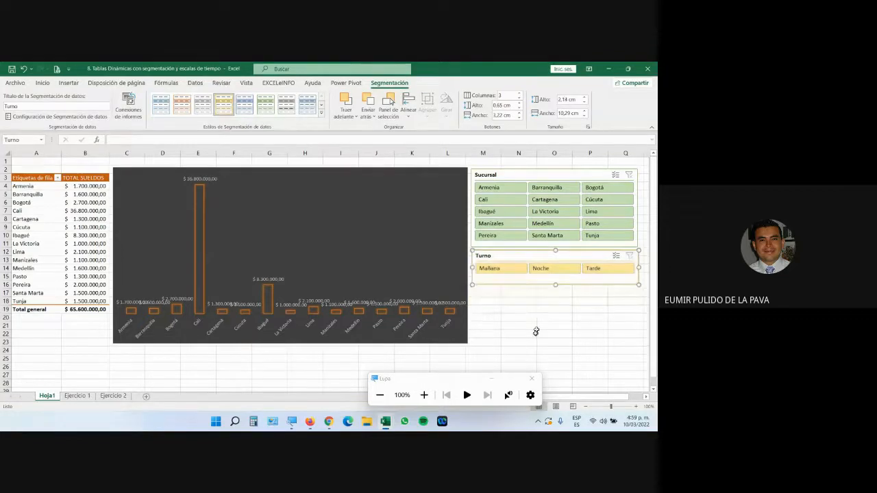
pyautogui.click(534, 333)
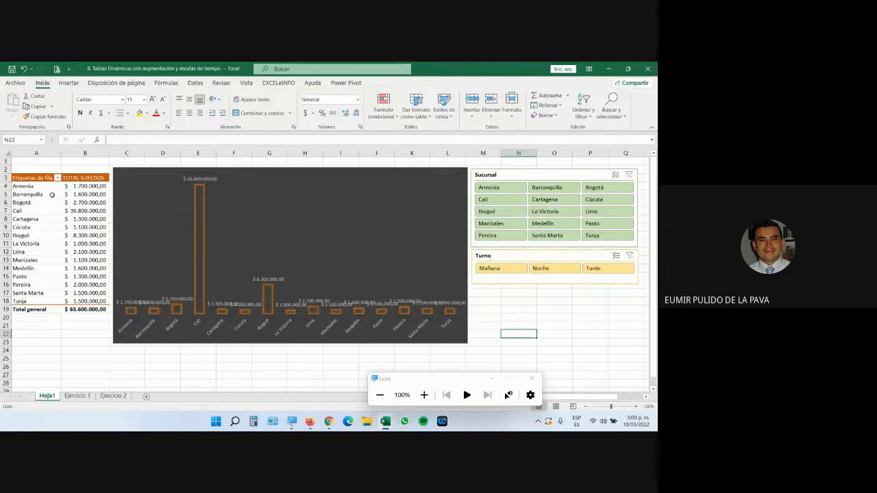
pyautogui.click(76, 198)
pyautogui.moveTo(37, 153); pyautogui.dragTo(85, 153)
pyautogui.moveTo(145, 151); pyautogui.dragTo(456, 160)
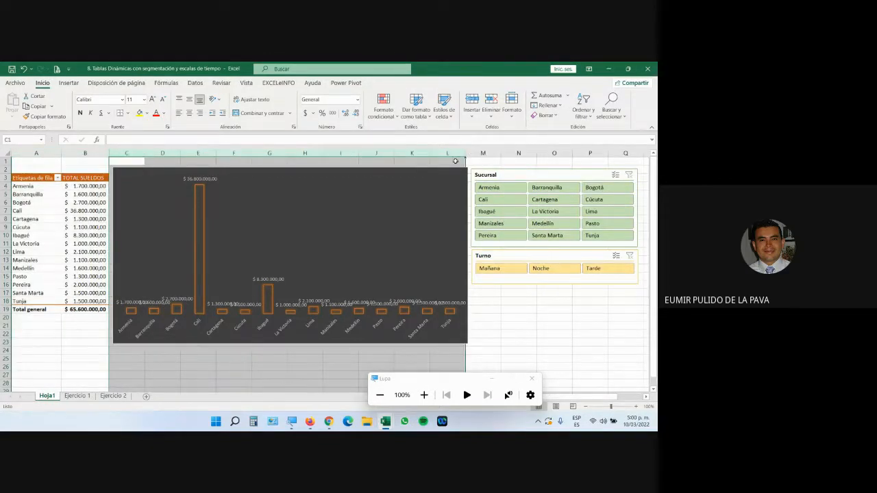
pyautogui.click(522, 177)
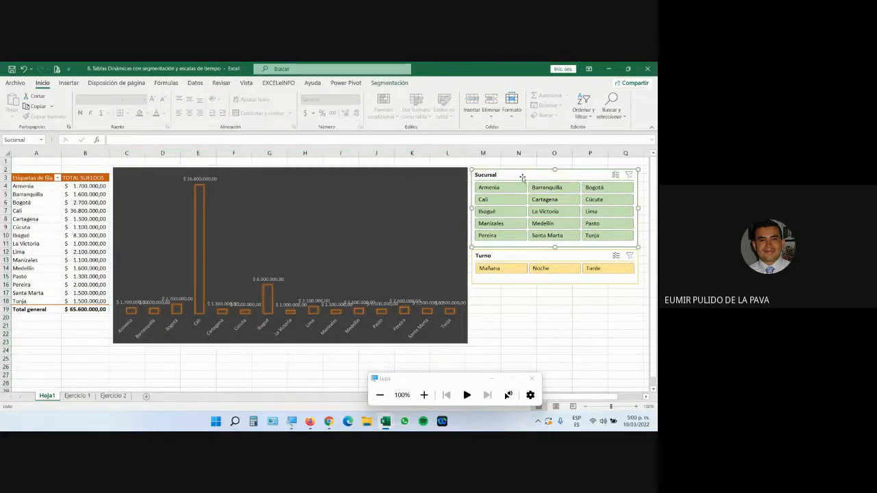
pyautogui.click(560, 308)
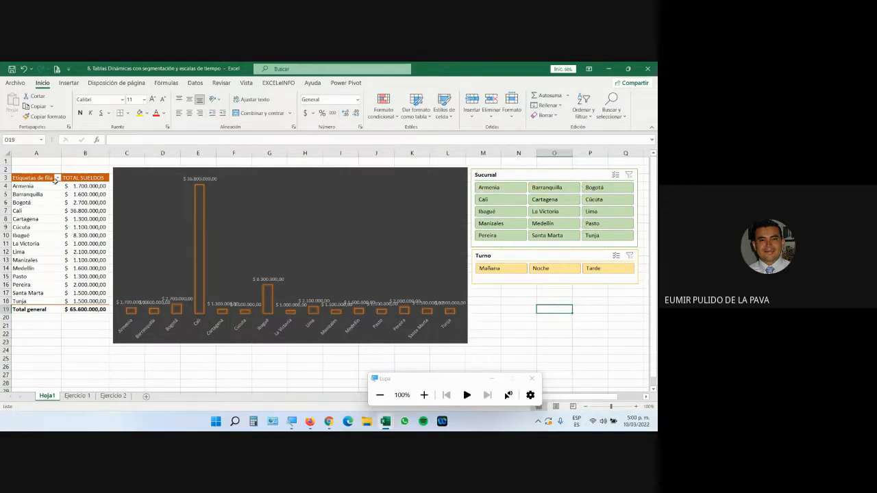
pyautogui.click(58, 178)
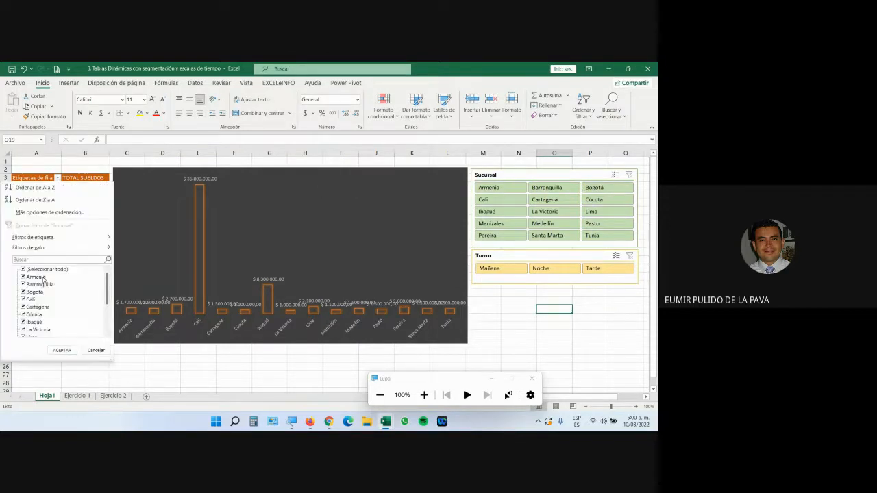
pyautogui.click(58, 178)
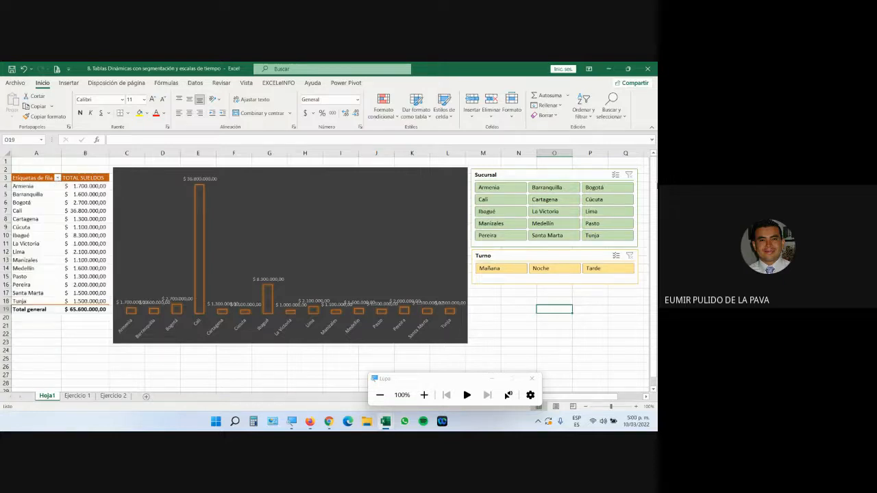
# Filter with the Sucursal slicer by Bogotá, by Medellín, and by Armenia, Pereira and Manizales together, and clear the slicer's filter.
pyautogui.click(601, 189)
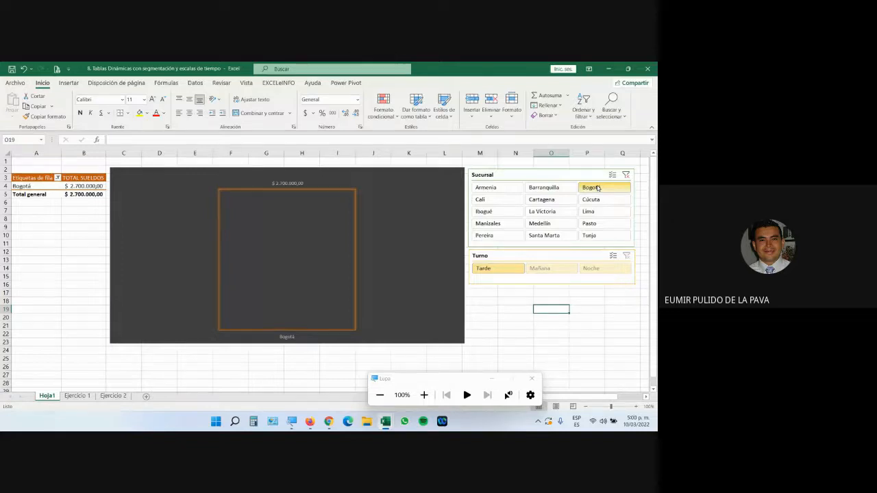
pyautogui.click(542, 225)
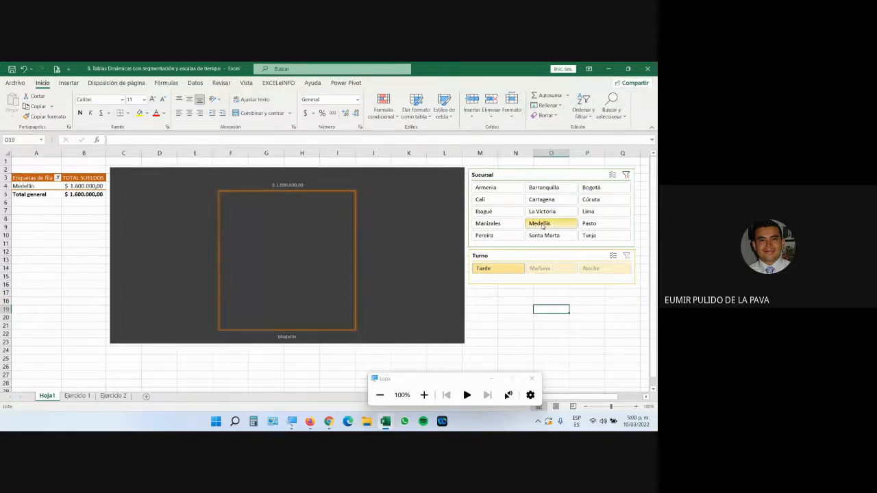
pyautogui.click(502, 193)
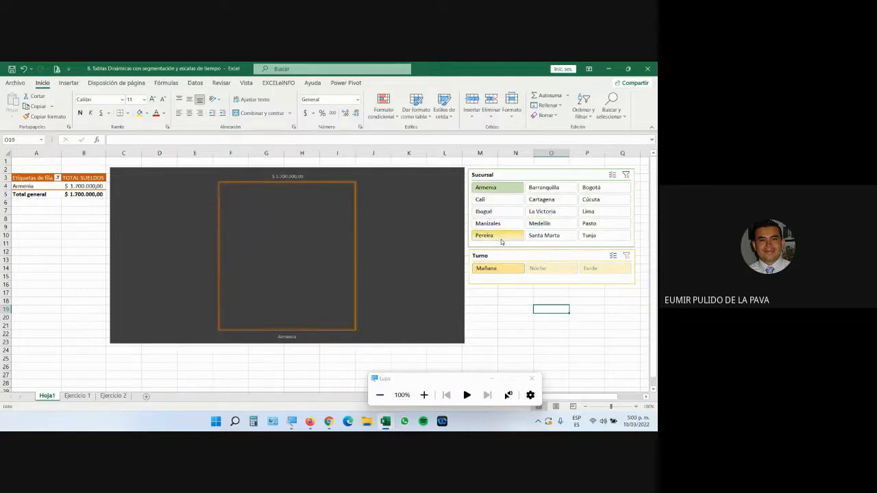
pyautogui.keyDown('ctrl'); pyautogui.click(502, 236); pyautogui.keyUp('ctrl')
pyautogui.keyDown('ctrl'); pyautogui.click(497, 223); pyautogui.keyUp('ctrl')
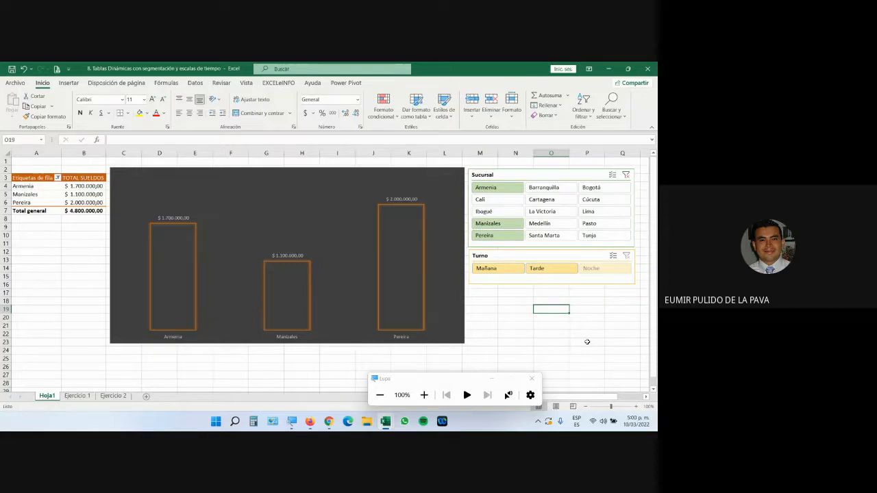
pyautogui.click(626, 175)
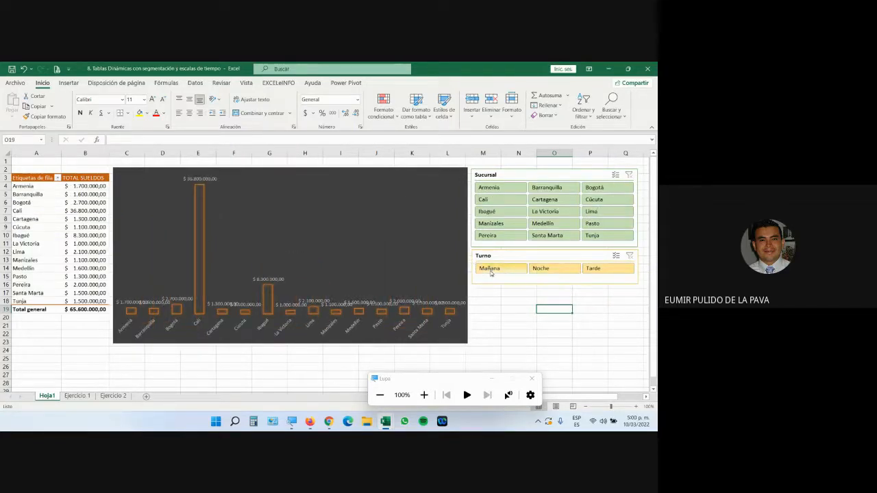
# Filter with the Turno slicer by Mañana and clear the slicer's filter.
pyautogui.click(490, 271)
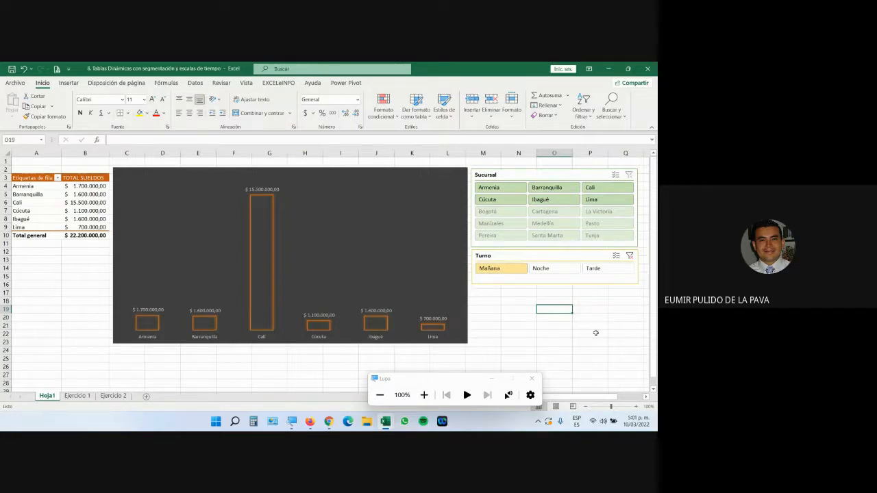
pyautogui.click(630, 256)
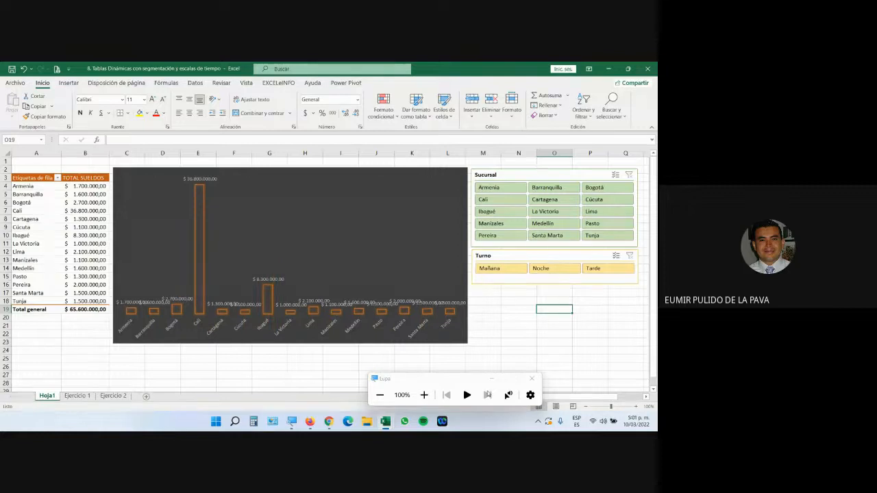
# Insert a timeline for the FecCont field of the pivot table.
pyautogui.click(46, 202)
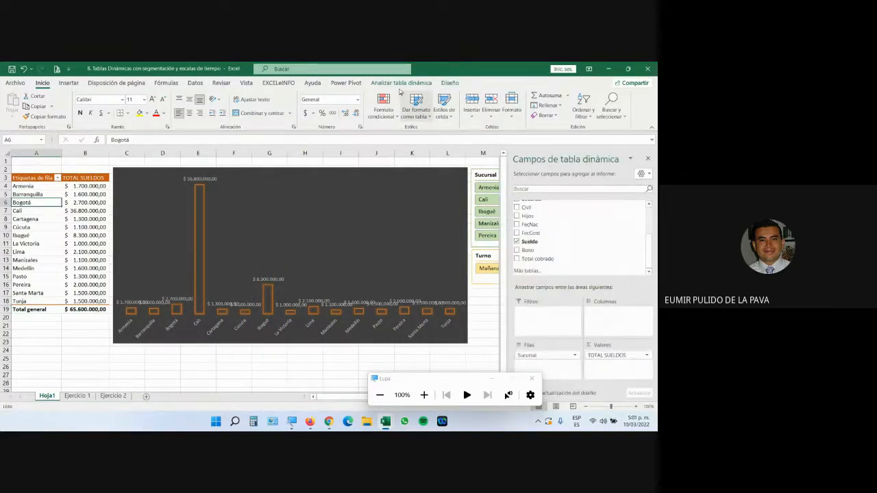
pyautogui.click(401, 83)
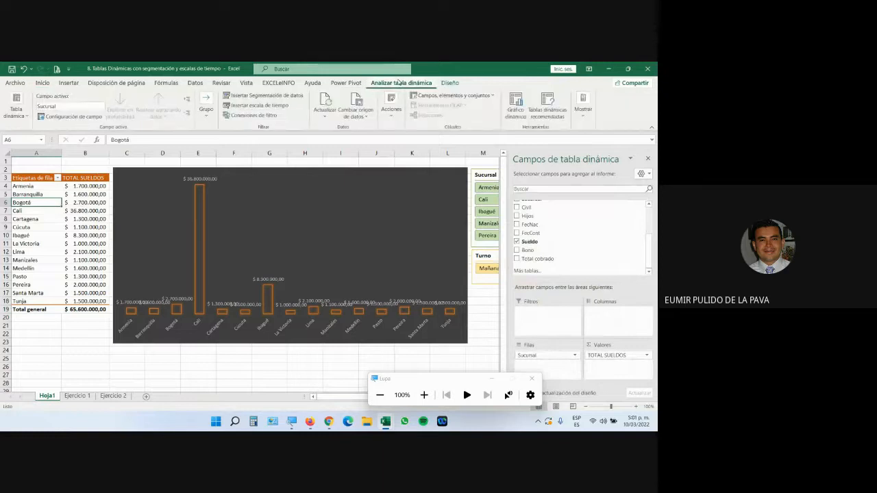
pyautogui.click(262, 108)
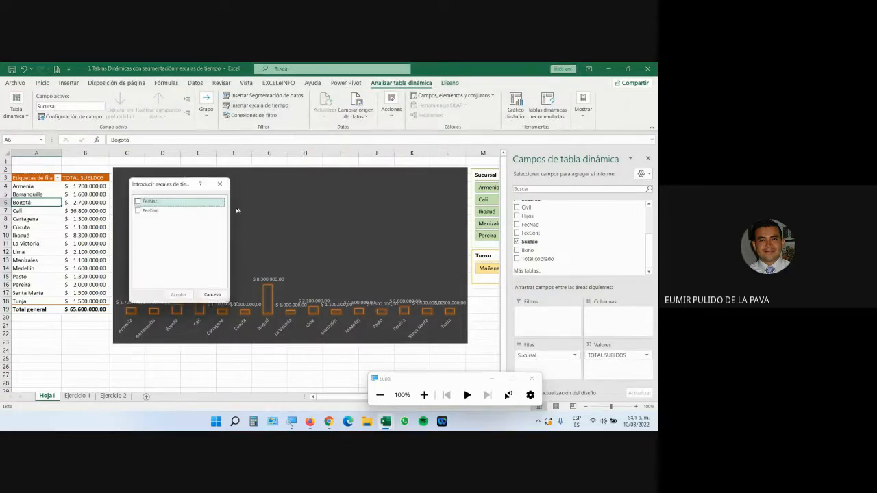
pyautogui.click(292, 423)
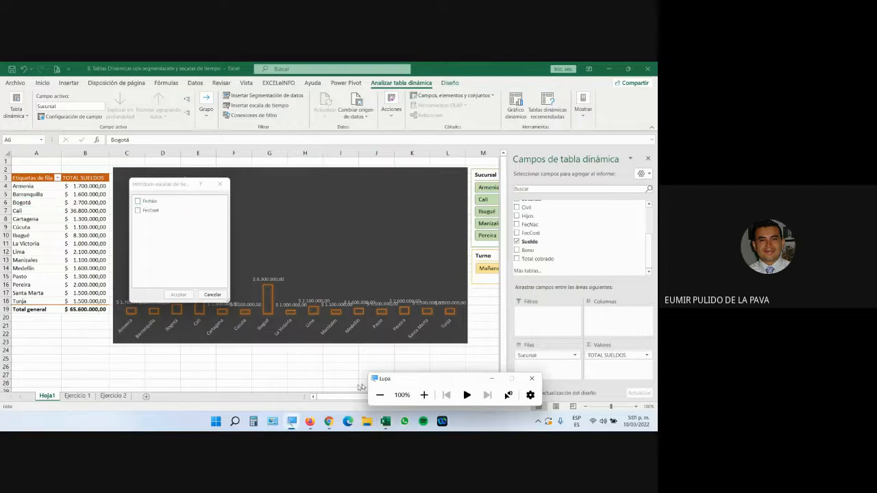
pyautogui.click(424, 394)
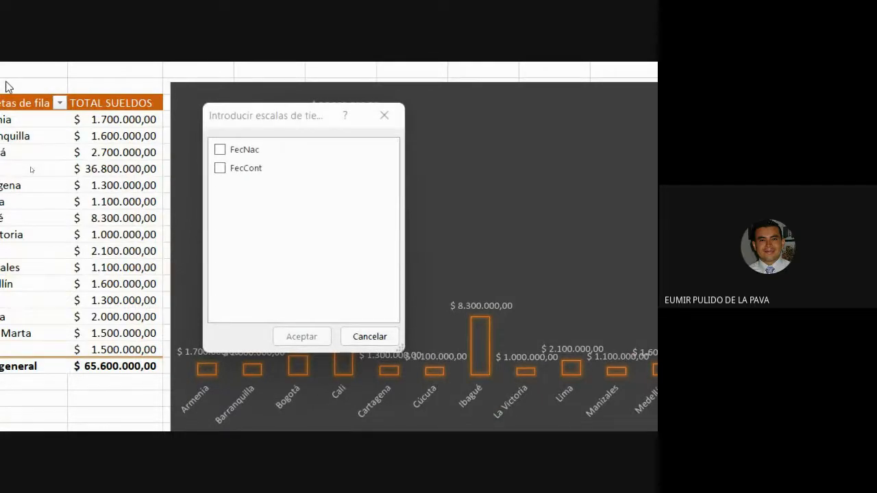
pyautogui.click(220, 168)
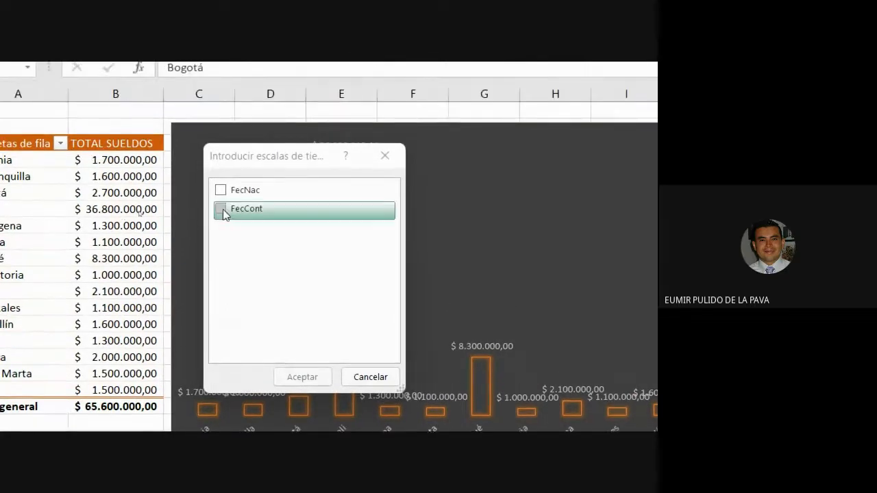
pyautogui.click(301, 377)
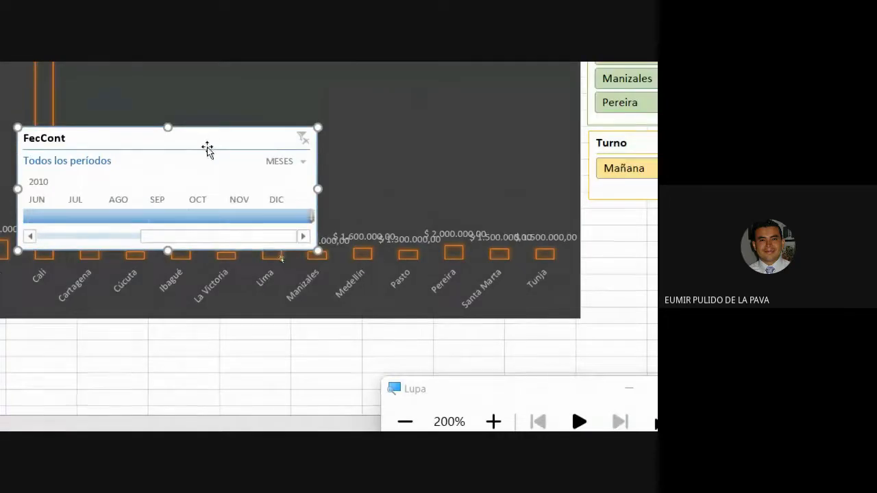
# Move the FecCont timeline directly below the Turno slicer and resize it to about 10.14 cm wide and 4.36 cm high.
pyautogui.moveTo(208, 109); pyautogui.dragTo(760, 195)
pyautogui.moveTo(532, 238); pyautogui.dragTo(551, 229)
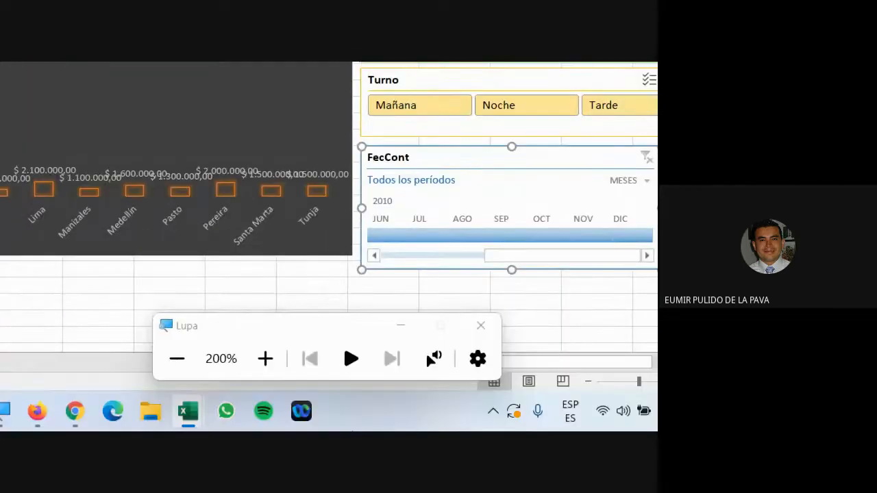
pyautogui.click(177, 359)
pyautogui.moveTo(625, 320); pyautogui.dragTo(638, 320)
pyautogui.moveTo(554, 353)
pyautogui.mouseDown()
pyautogui.moveTo(555, 342)
pyautogui.moveTo(555, 359)
pyautogui.mouseUp()
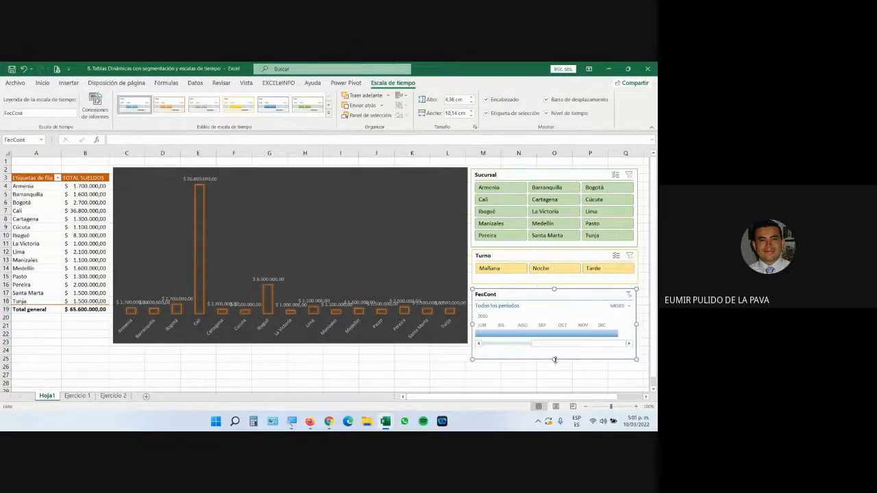
# Try the dark yellow style on the FecCont timeline and apply the dark orange style.
pyautogui.click(330, 114)
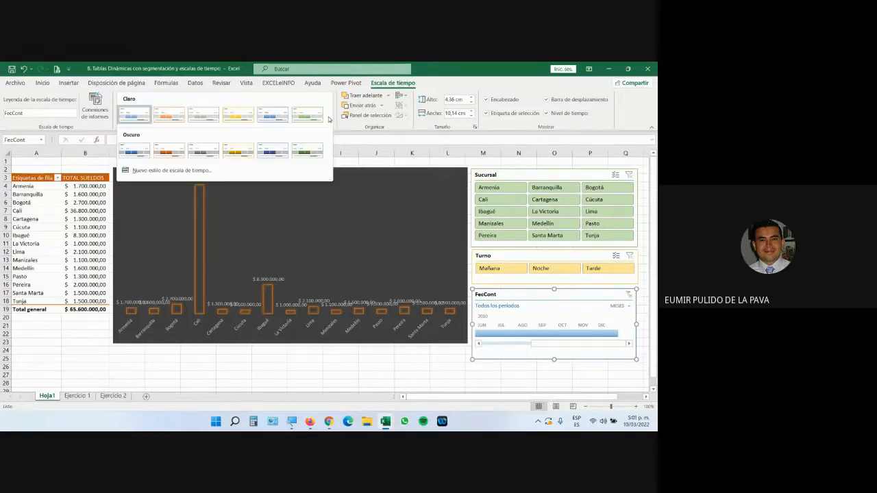
pyautogui.click(237, 149)
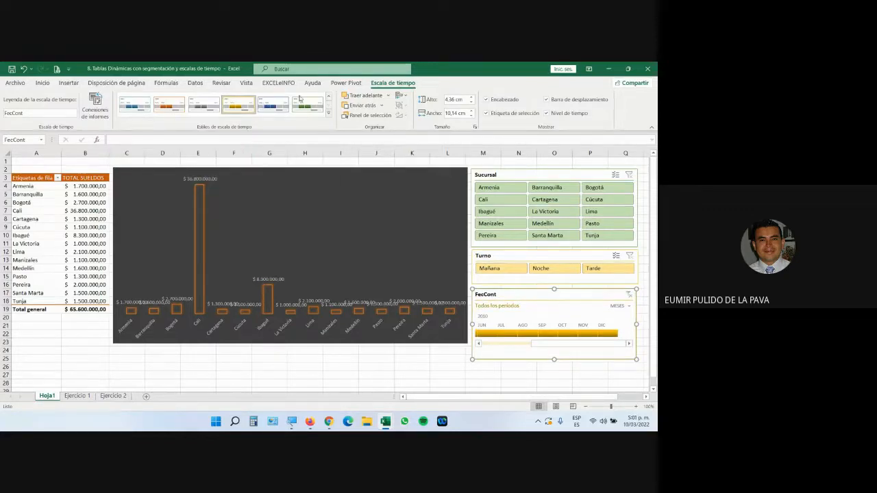
pyautogui.click(165, 109)
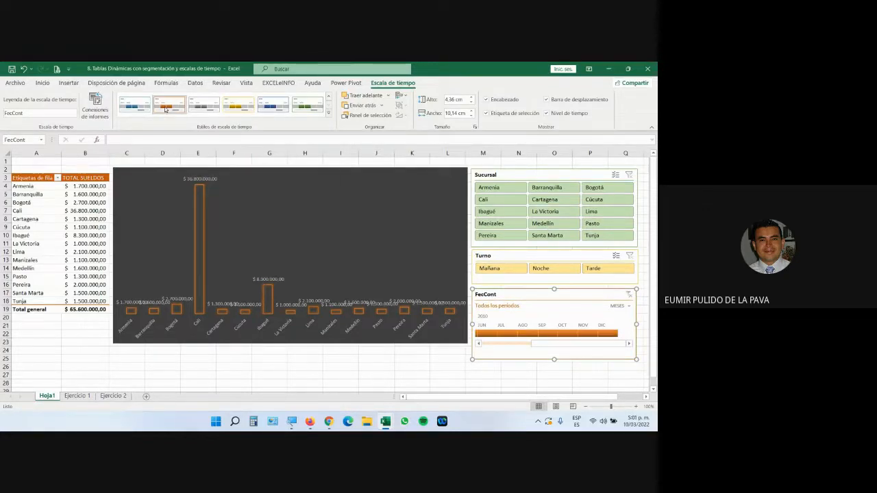
# Show the FecCont timeline by years, quarters, months and days in turn, and browse the days as far as November 2010.
pyautogui.click(292, 421)
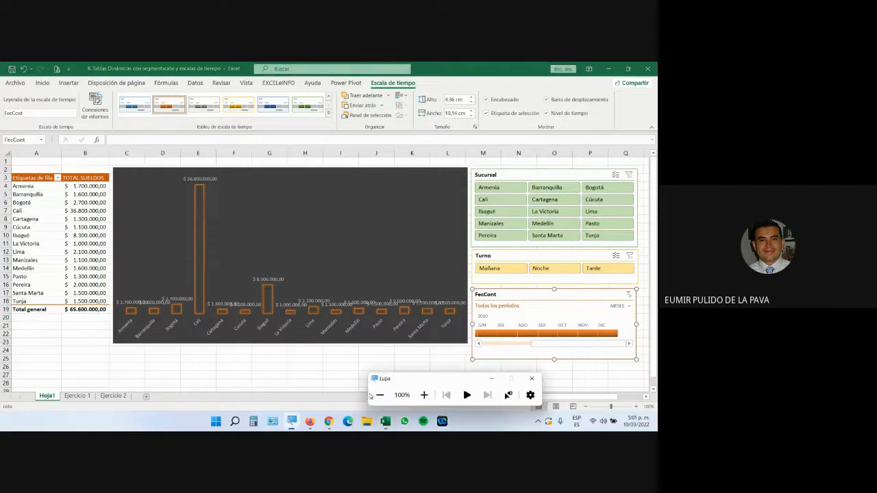
pyautogui.click(430, 394)
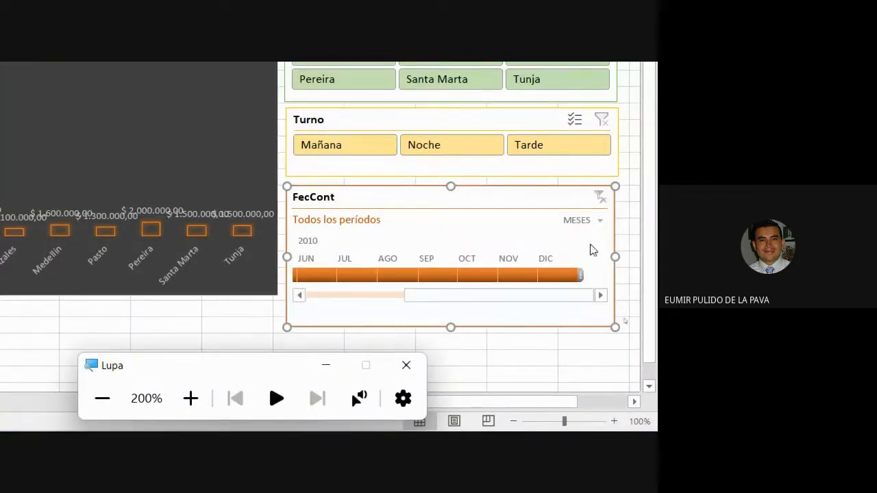
pyautogui.click(600, 222)
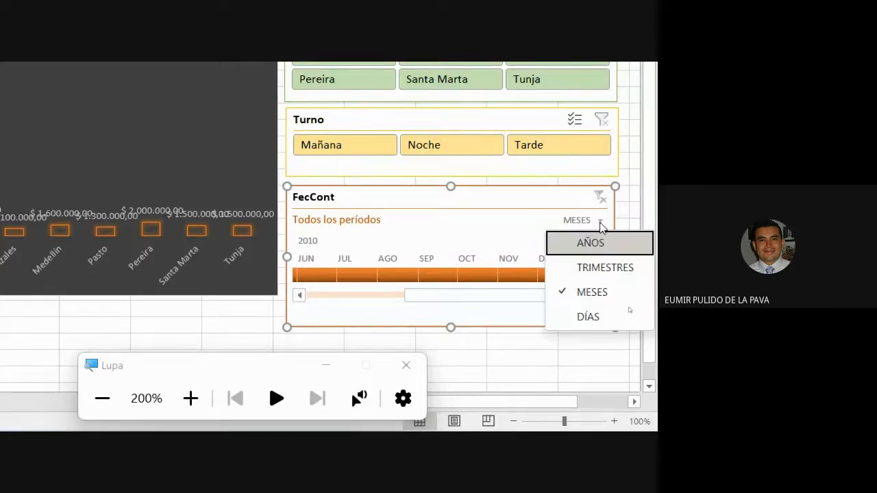
pyautogui.click(591, 246)
pyautogui.click(591, 221)
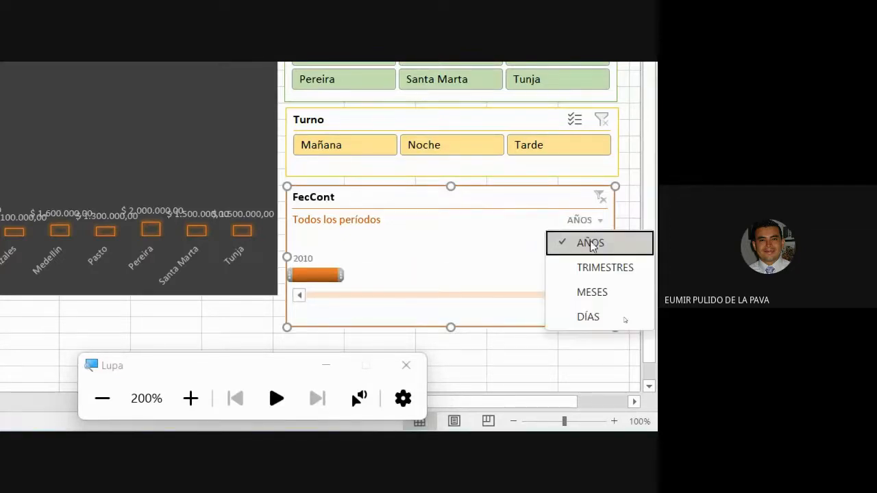
pyautogui.click(593, 269)
pyautogui.click(592, 223)
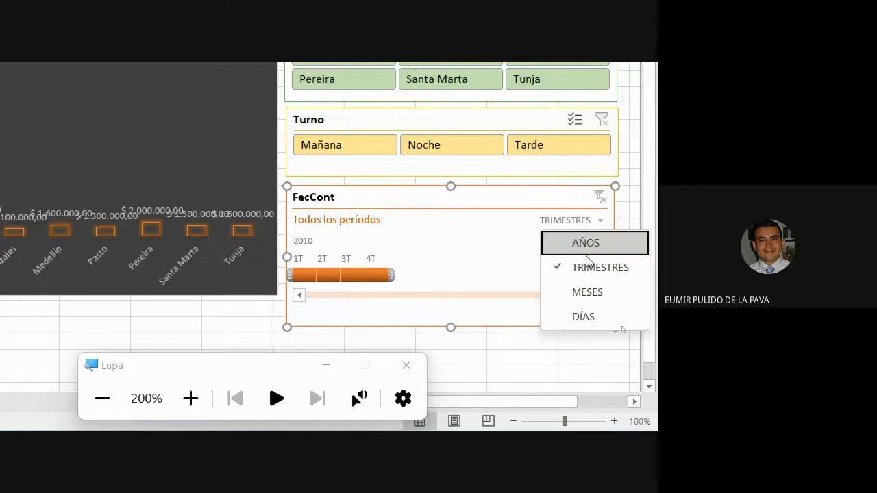
pyautogui.click(586, 300)
pyautogui.click(591, 221)
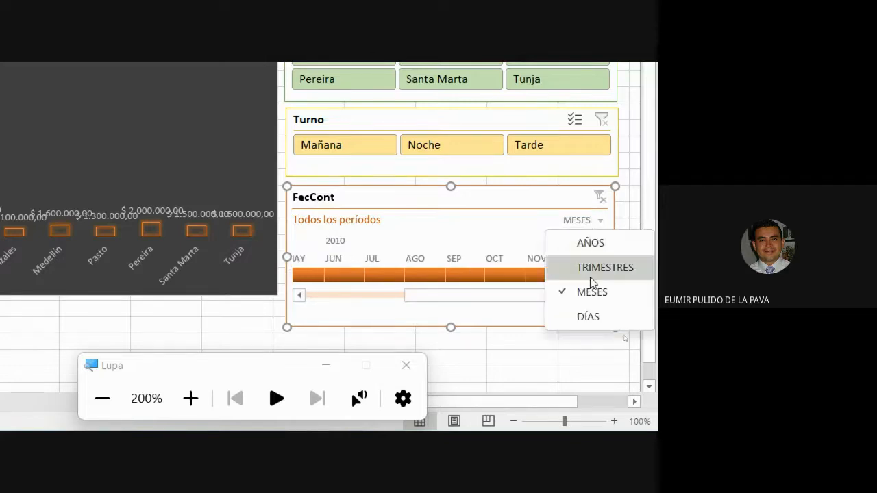
pyautogui.click(586, 322)
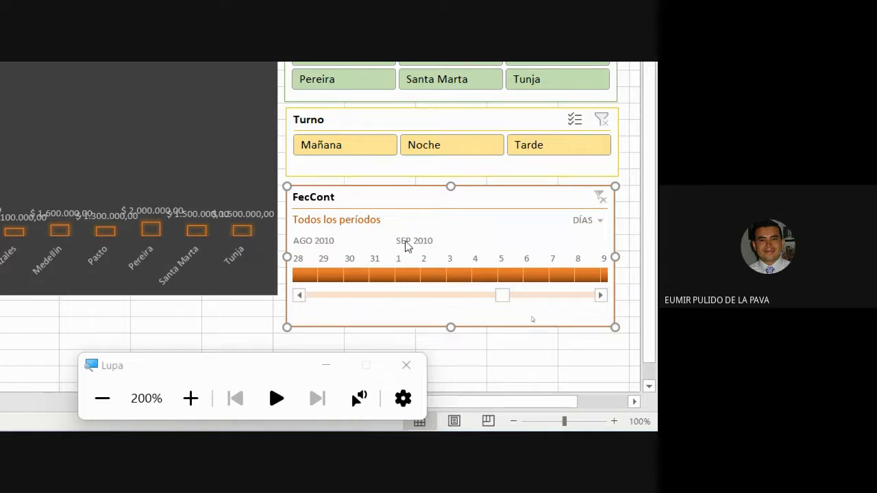
pyautogui.moveTo(491, 302); pyautogui.dragTo(546, 309)
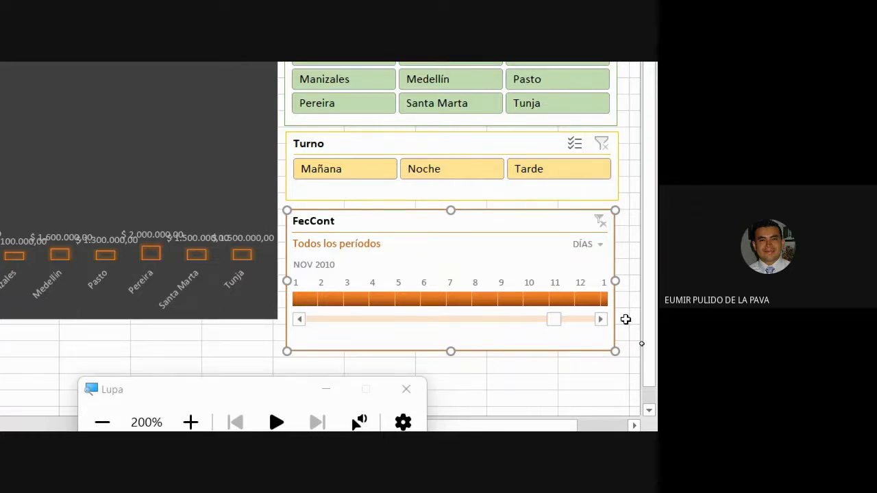
# Switch the FecCont timeline to years and back to months, and display its months starting from January 2010.
pyautogui.click(595, 245)
pyautogui.click(576, 268)
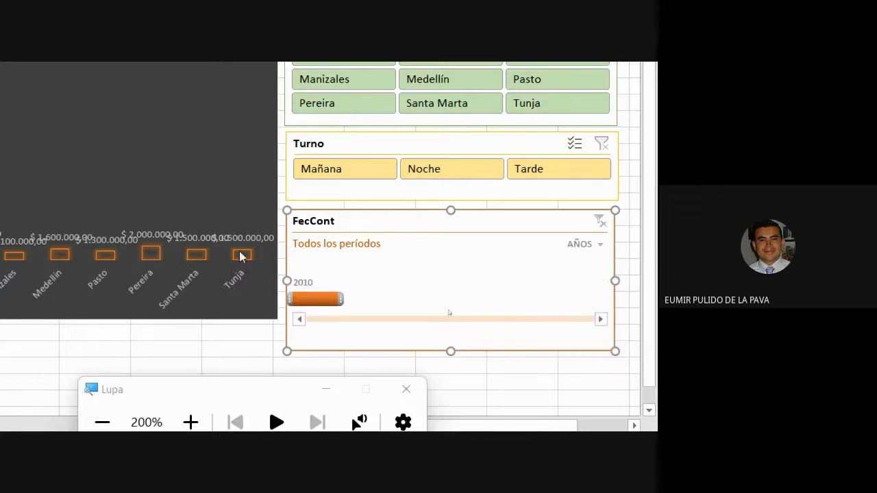
pyautogui.click(588, 245)
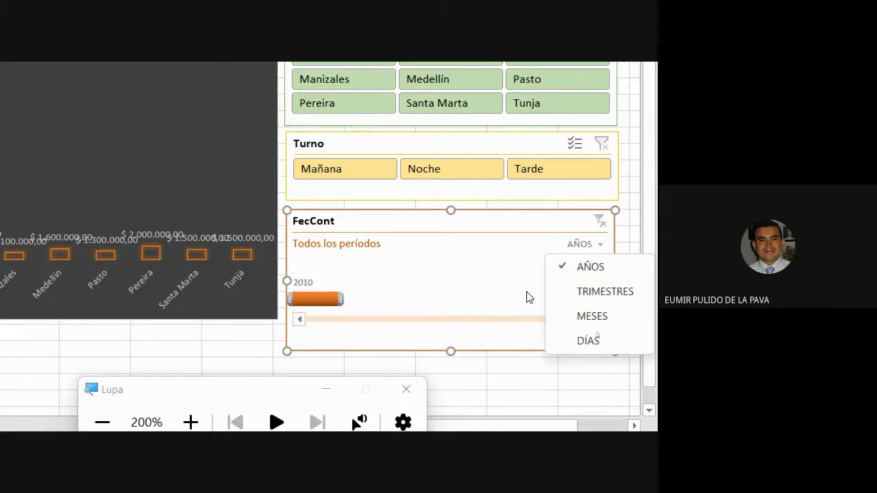
pyautogui.click(592, 316)
pyautogui.moveTo(462, 322); pyautogui.dragTo(370, 324)
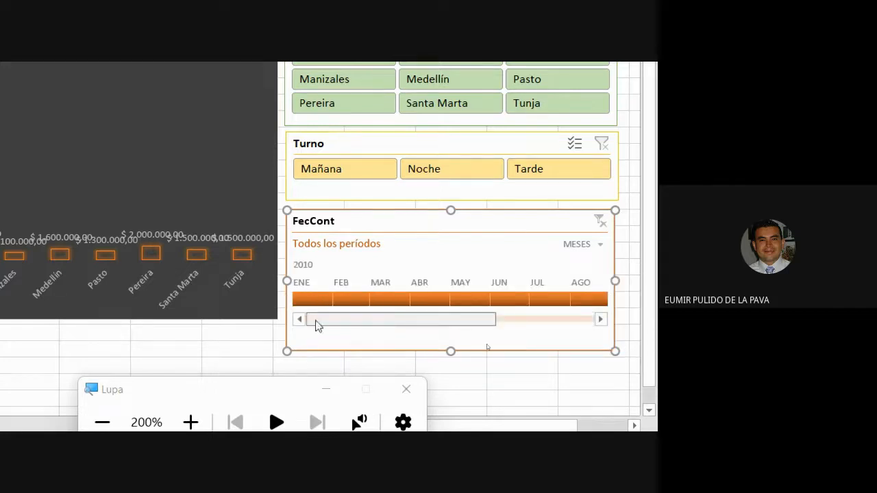
pyautogui.click(103, 423)
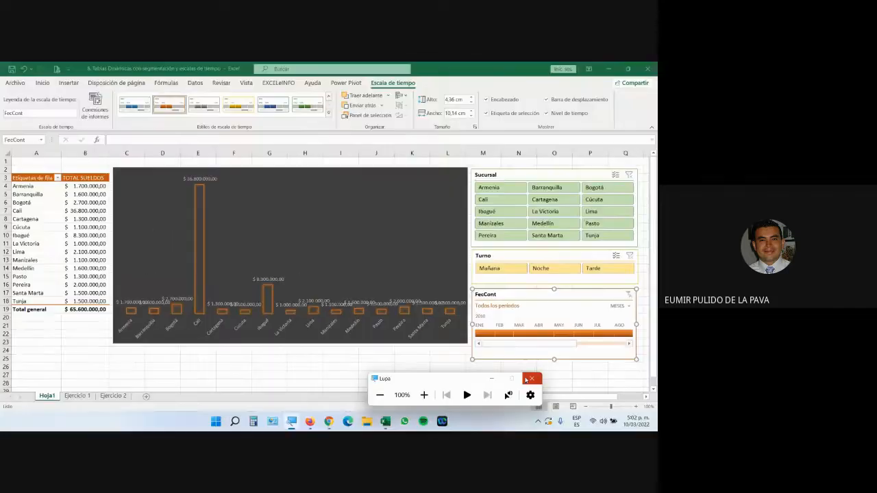
pyautogui.click(527, 379)
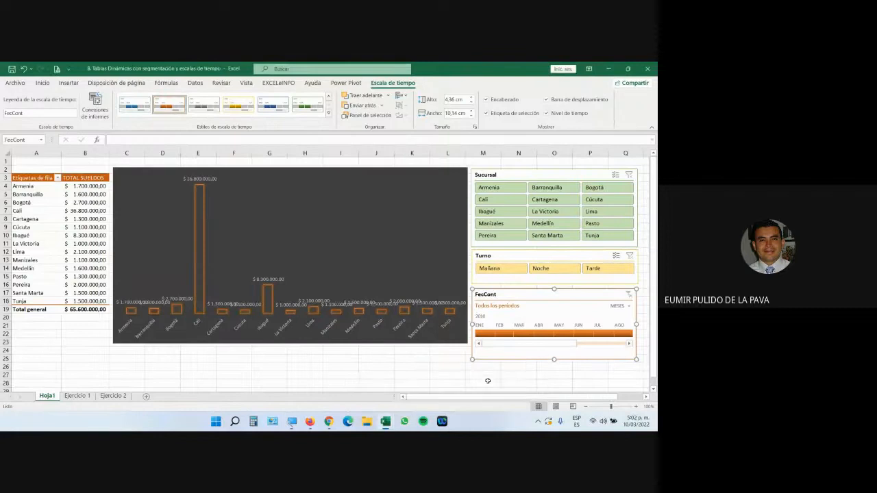
# Filter with the FecCont timeline by June 2010, and replace that selection with January to March 2010.
pyautogui.click(580, 334)
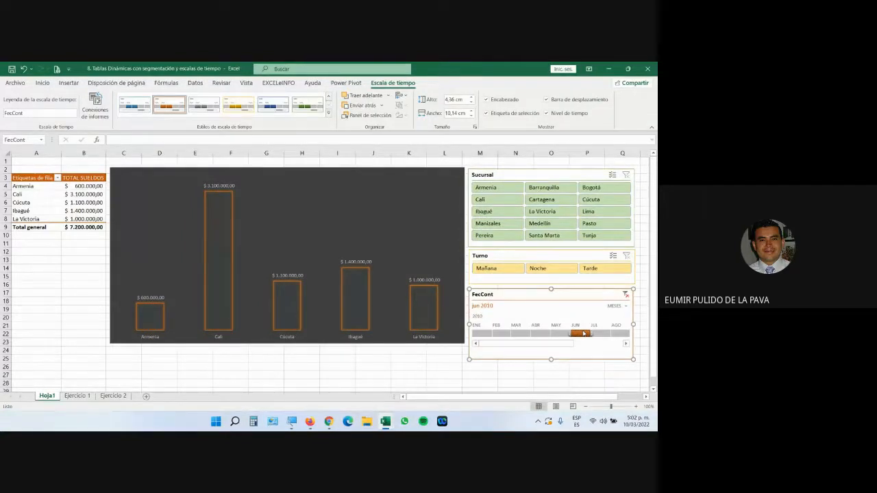
pyautogui.click(485, 336)
pyautogui.moveTo(484, 335); pyautogui.dragTo(530, 336)
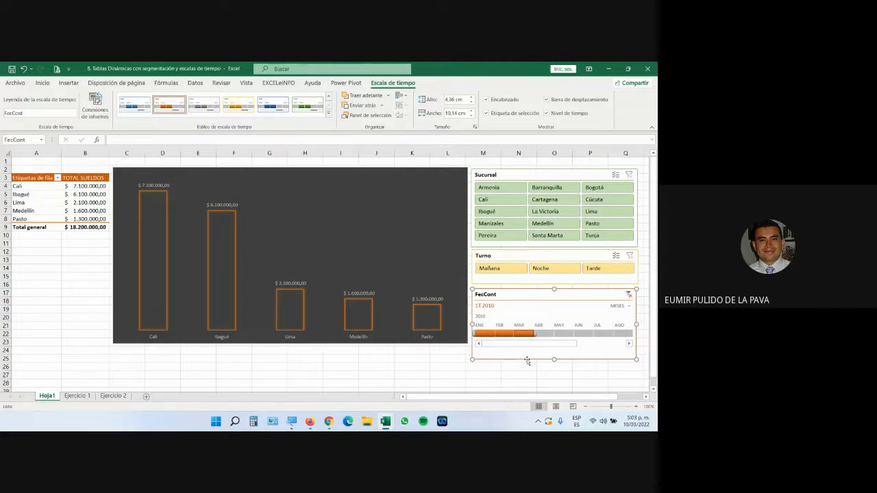
# Switch to the Google Meet call in Chrome to check its chat messages, and return to Excel.
pyautogui.moveTo(332, 424)
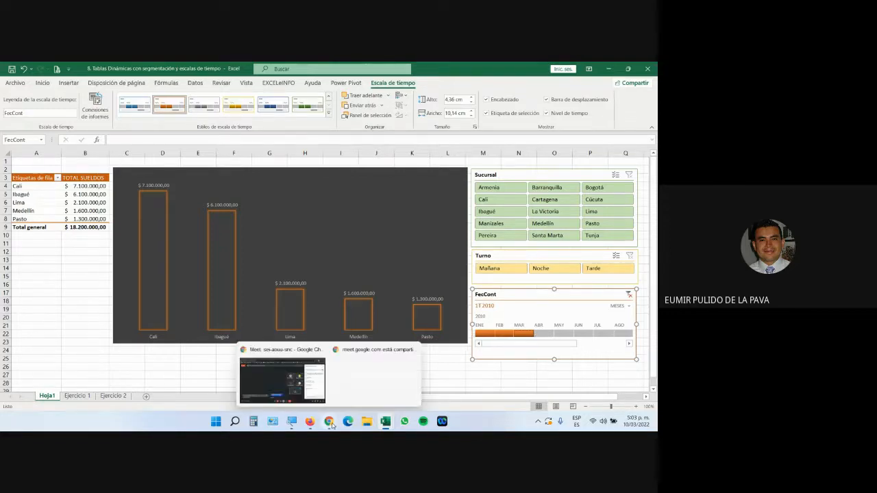
pyautogui.click(288, 374)
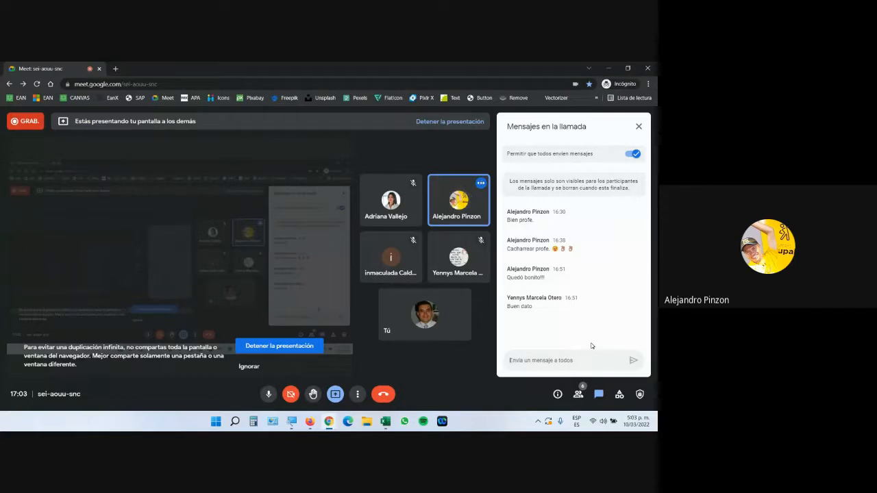
pyautogui.hotkey('alt', 'Tab')
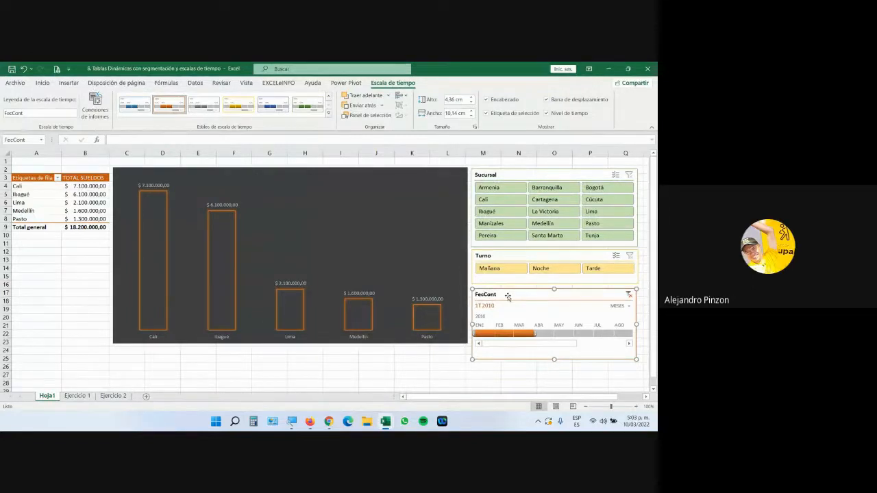
# Select the Sucursal slicer and open its slicer options to examine the column, button and size settings.
pyautogui.click(506, 176)
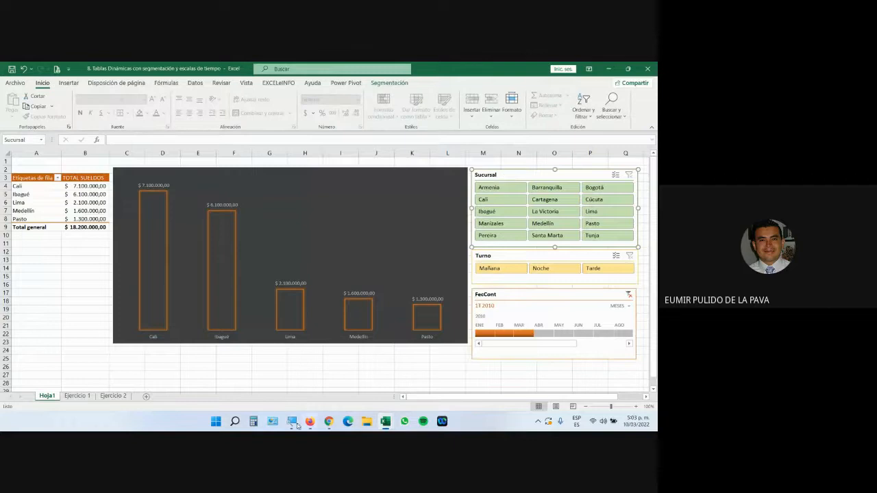
pyautogui.click(294, 423)
pyautogui.click(423, 395)
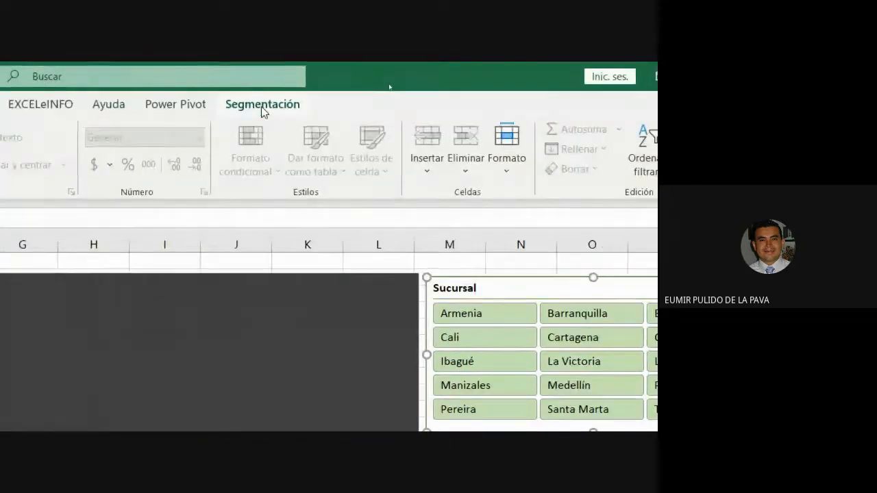
pyautogui.click(128, 108)
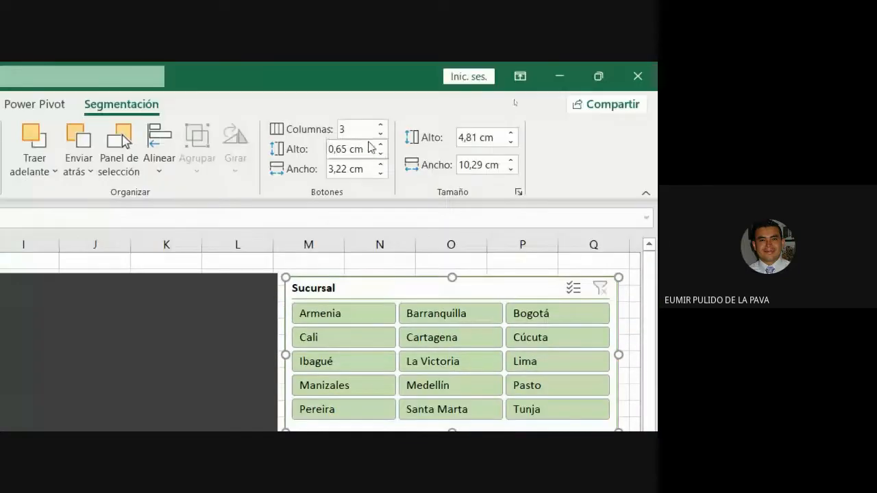
# Try the Sucursal slicer with five and with two columns, and set it back to three columns.
pyautogui.click(380, 125)
pyautogui.click(380, 126)
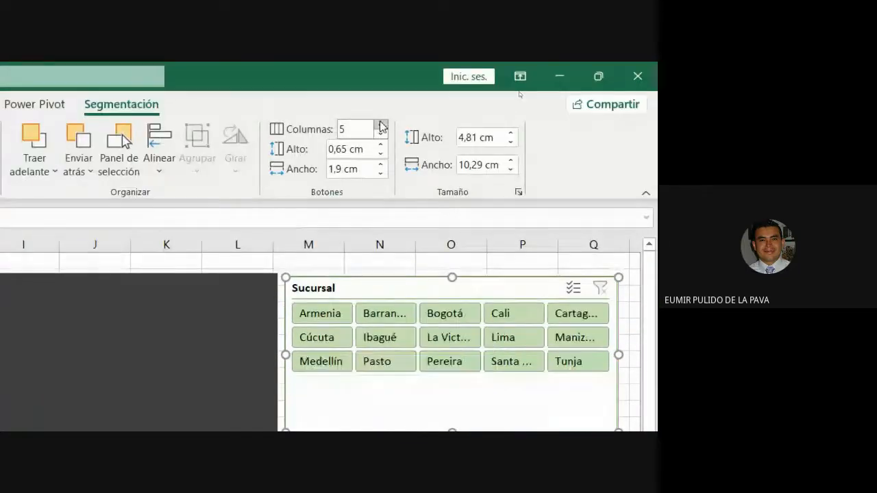
pyautogui.click(380, 134)
pyautogui.click(380, 133)
pyautogui.click(381, 134)
pyautogui.moveTo(609, 191); pyautogui.dragTo(593, 147)
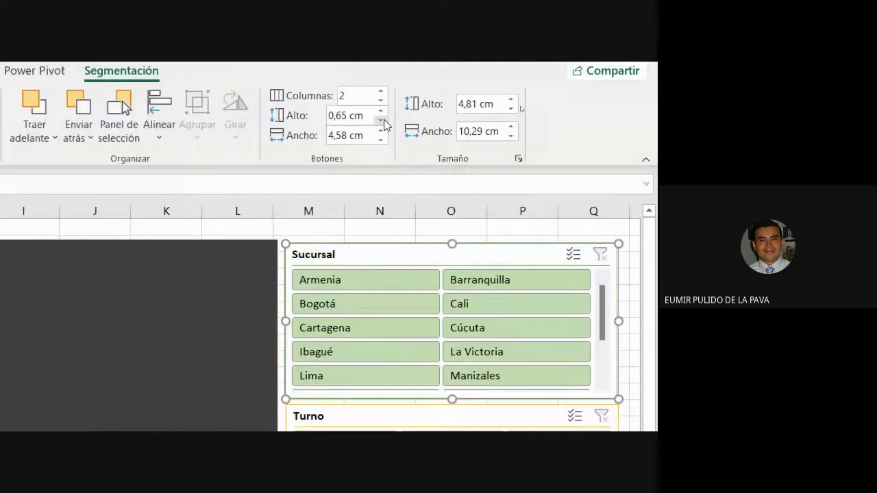
pyautogui.click(380, 93)
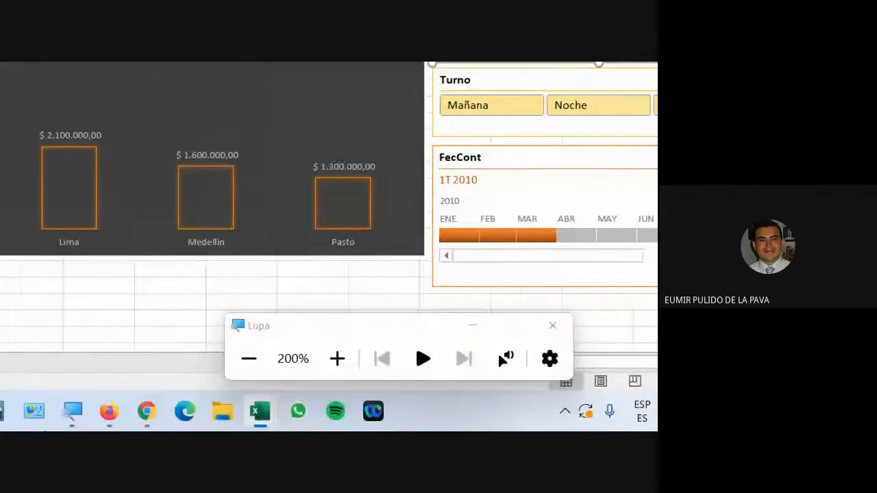
pyautogui.click(248, 358)
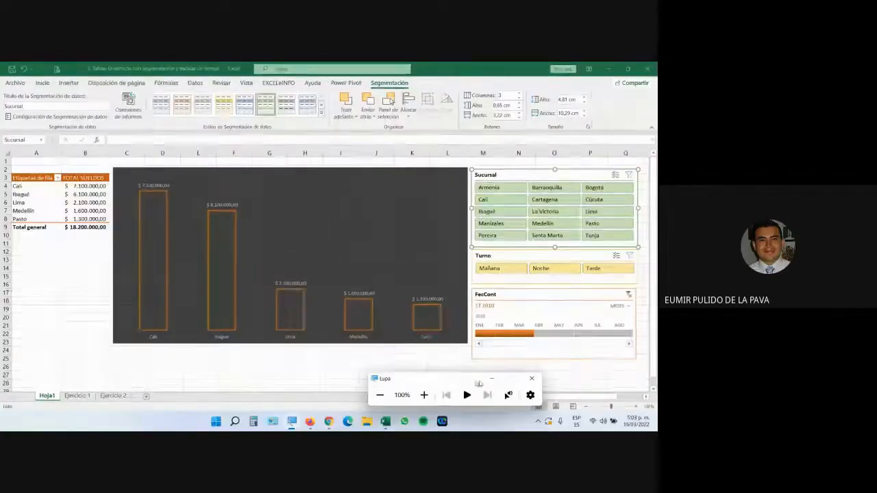
# Check the Google Meet chat in Chrome, and review the slicer and timeline exercise instructions in the guide PDF in Firefox.
pyautogui.moveTo(329, 422)
pyautogui.click(360, 367)
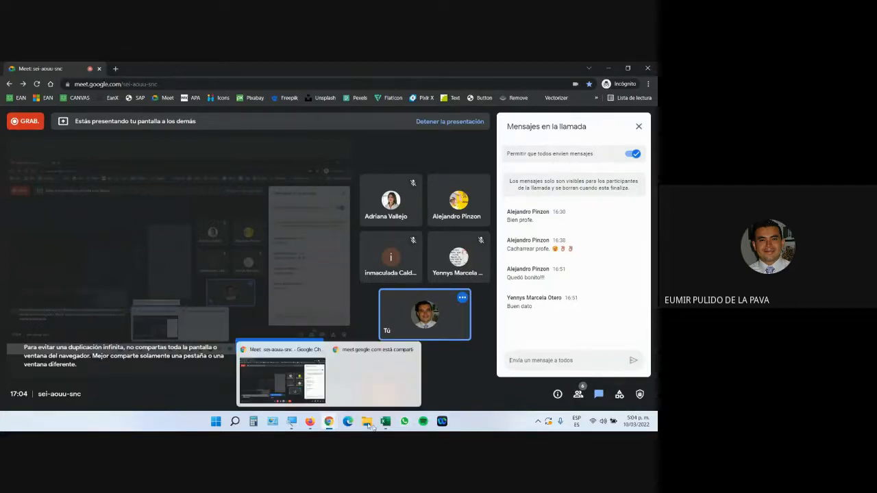
pyautogui.moveTo(317, 421)
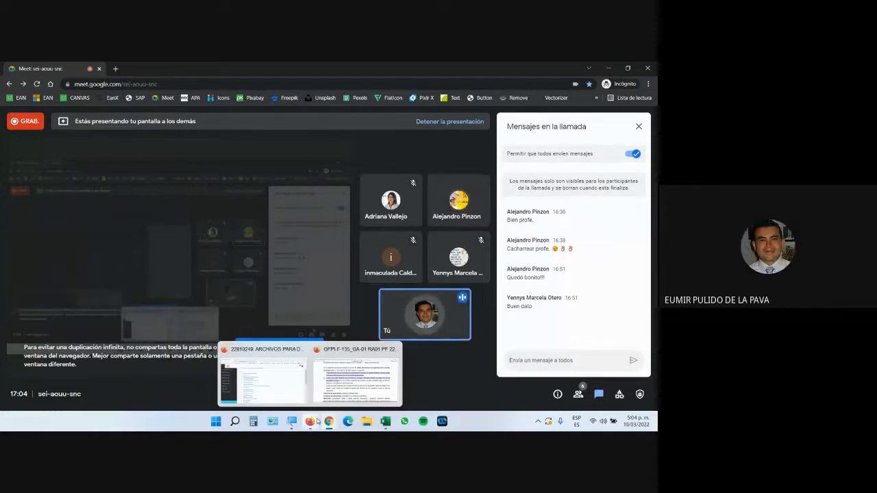
pyautogui.click(347, 385)
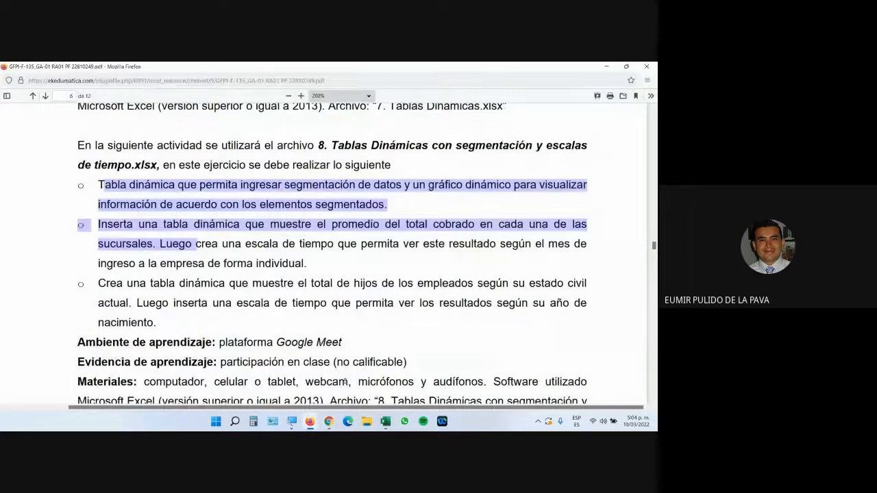
pyautogui.click(331, 417)
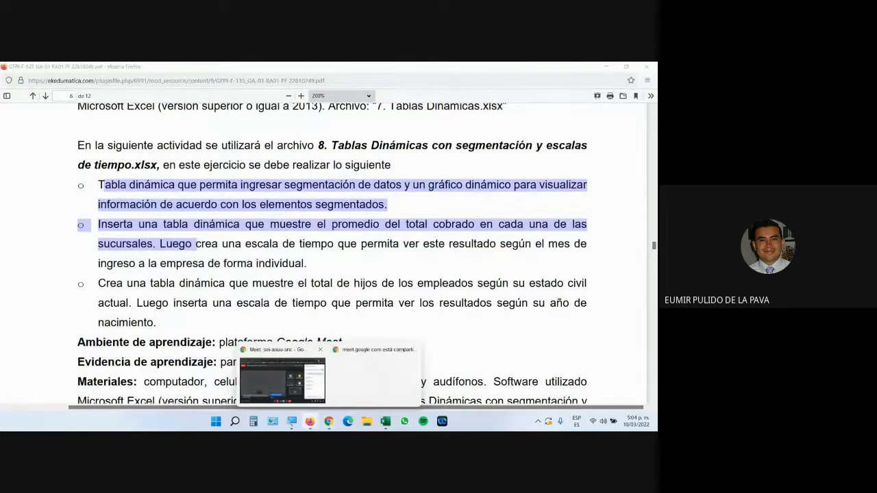
pyautogui.click(300, 250)
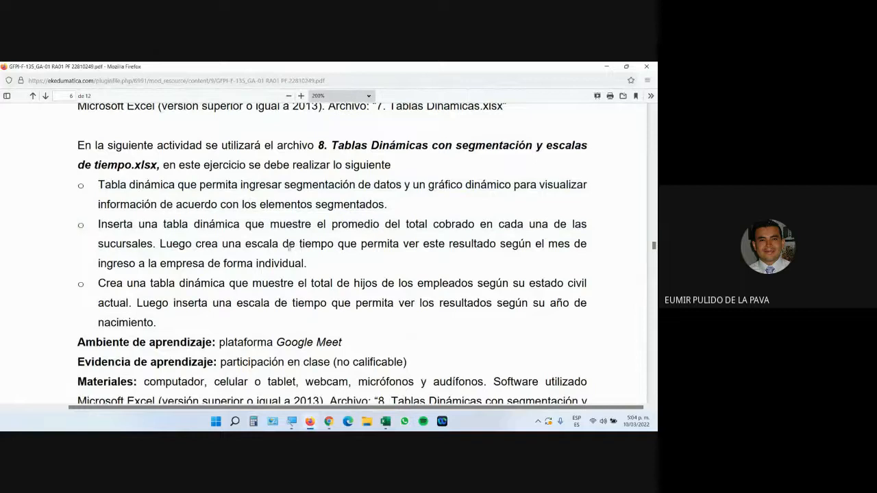
pyautogui.scroll(-3, 226, 259)
pyautogui.scroll(4, 223, 257)
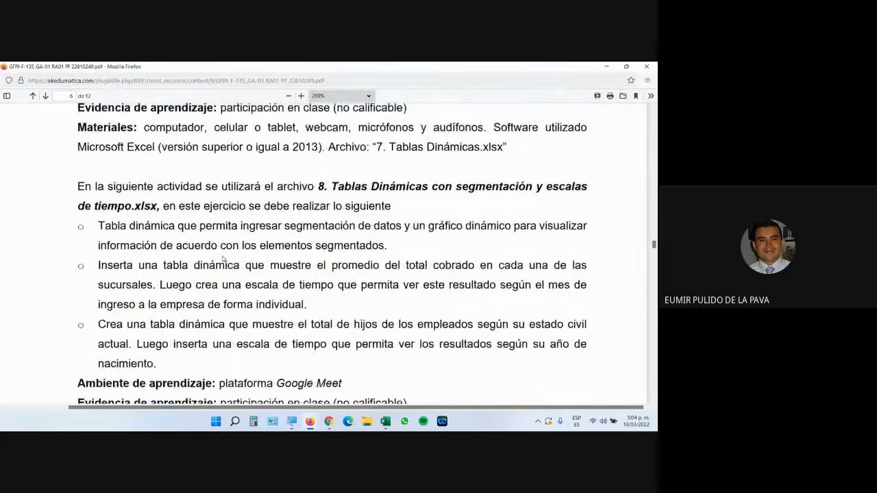
pyautogui.moveTo(85, 185); pyautogui.dragTo(472, 345)
# Read the Solver section on page 7 of the guide, highlighting its introduction and the exercise file name 9. Solver.xlsx.
pyautogui.scroll(-5, 488, 316)
pyautogui.scroll(-7, 488, 316)
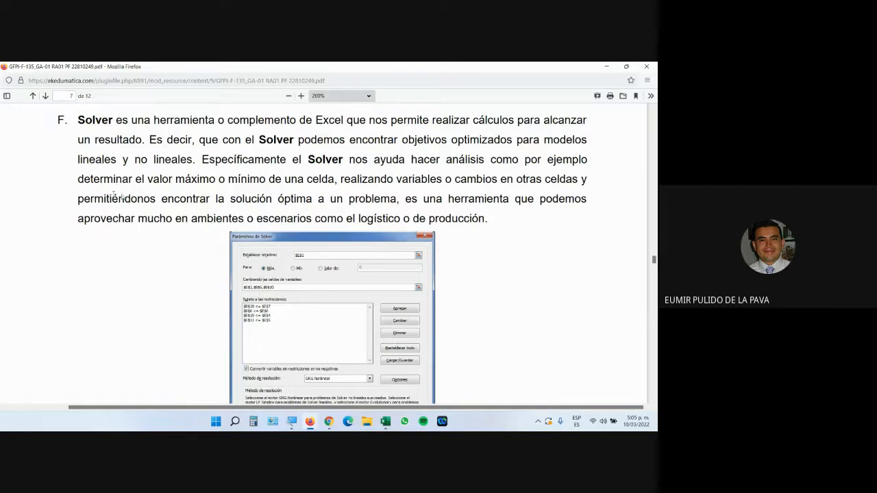
pyautogui.moveTo(77, 121); pyautogui.dragTo(494, 223)
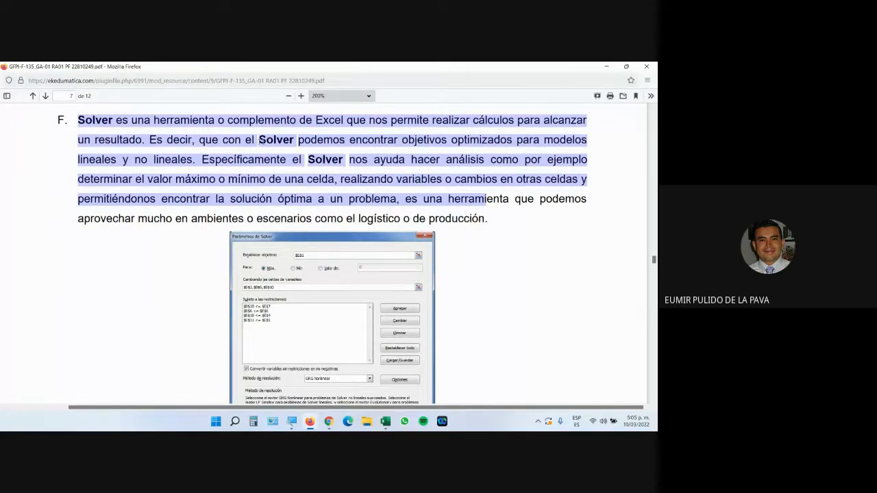
pyautogui.click(107, 135)
pyautogui.moveTo(78, 120); pyautogui.dragTo(150, 121)
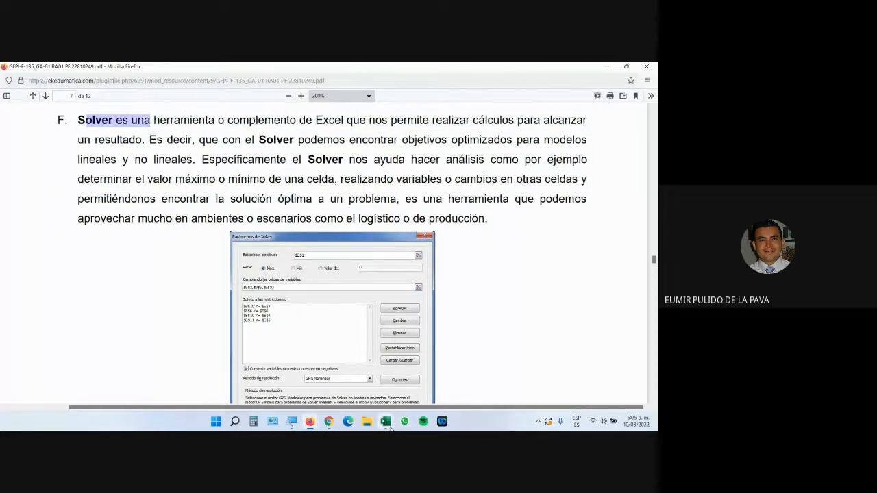
pyautogui.scroll(-1, 471, 281)
pyautogui.scroll(-3, 471, 280)
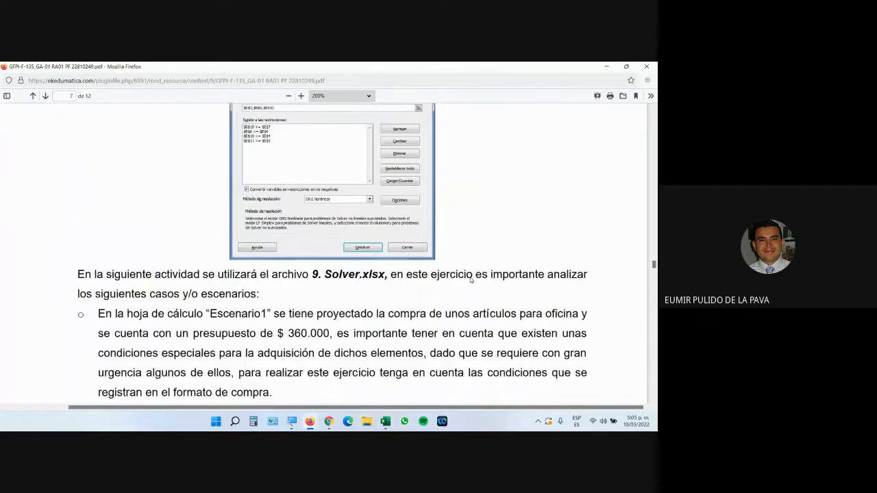
pyautogui.scroll(-1, 471, 281)
pyautogui.moveTo(310, 207); pyautogui.dragTo(386, 208)
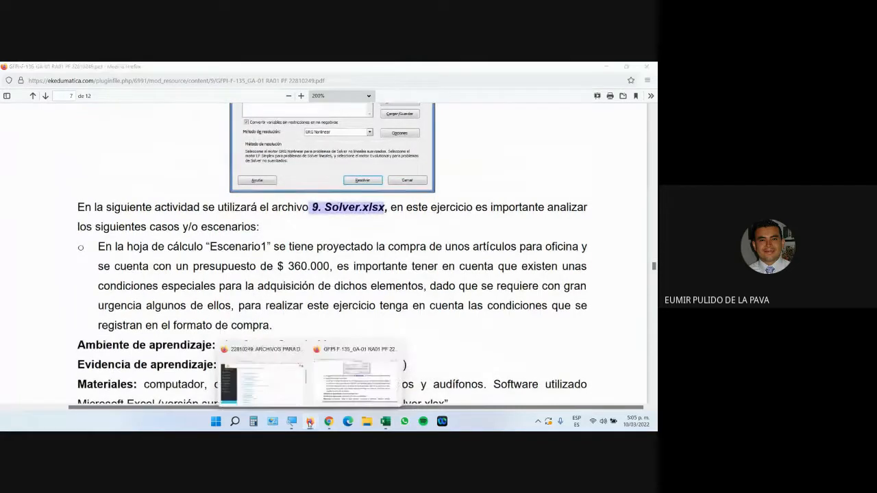
# Request the file 9. Solver.xlsx from the course's download page in the other Firefox window.
pyautogui.click(260, 370)
pyautogui.click(190, 293)
# Switch to the Google Meet call in Chrome and mute all participants.
pyautogui.click(374, 375)
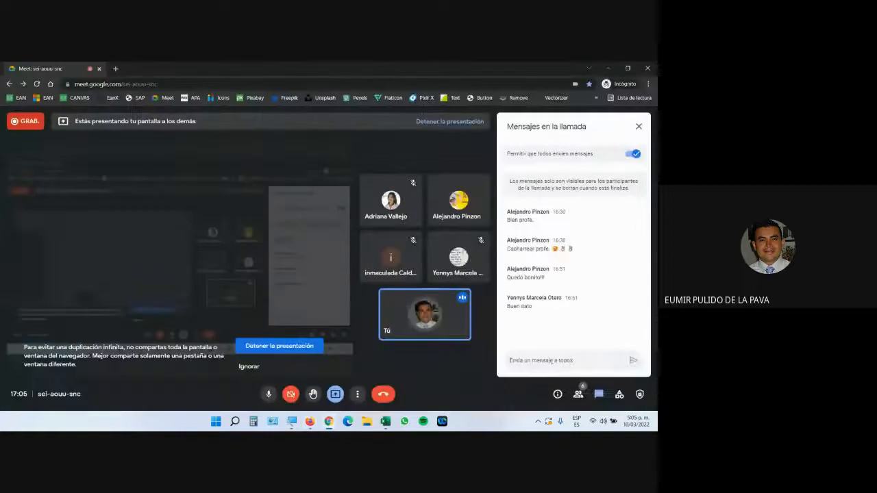
pyautogui.click(578, 394)
pyautogui.click(519, 162)
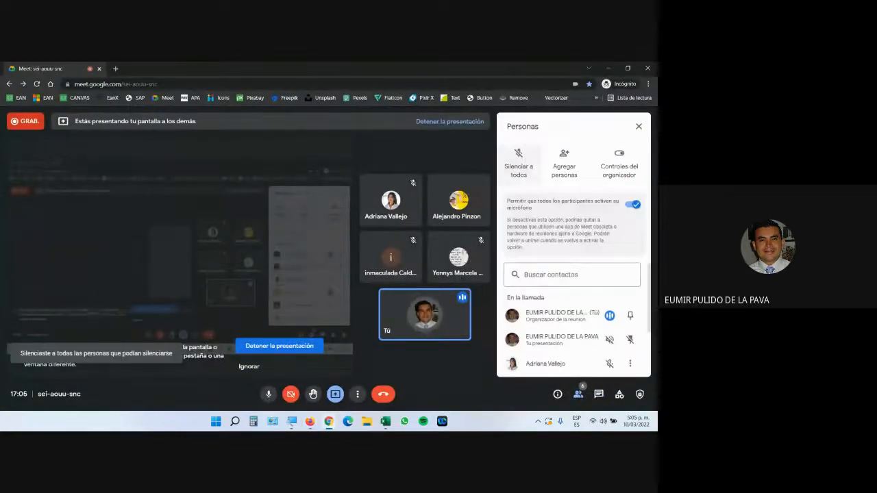
# Close the two open Excel pivot table workbooks, 8. Tablas Dinámicas con segmentación y escalas de tiempo and 7. Tablas Dinámicas-1, without saving.
pyautogui.moveTo(386, 421)
pyautogui.click(411, 379)
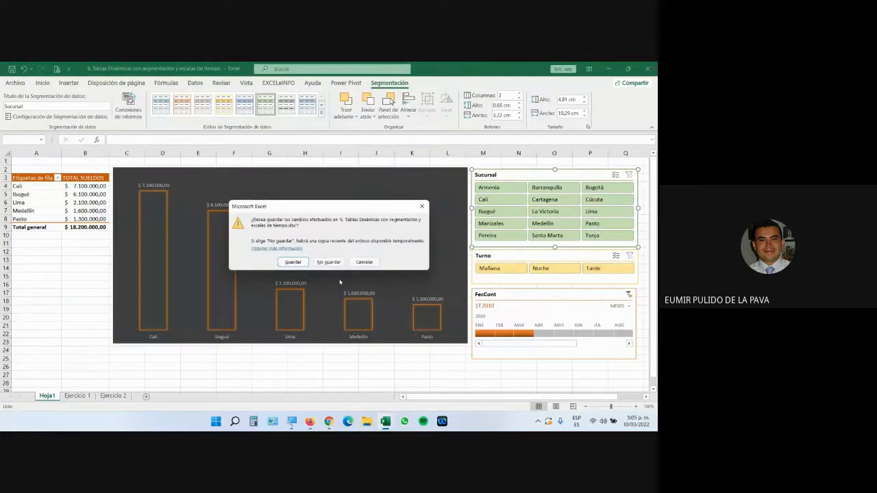
pyautogui.click(328, 262)
pyautogui.moveTo(381, 422)
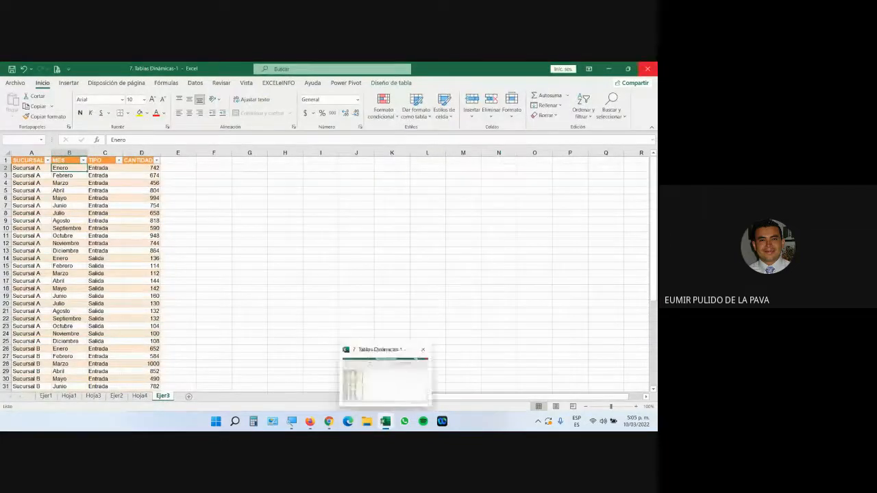
pyautogui.click(425, 353)
pyautogui.click(329, 258)
# Return to the download page in Firefox, open 9. Solver.xlsx with Excel, and enable editing of the workbook.
pyautogui.moveTo(309, 422)
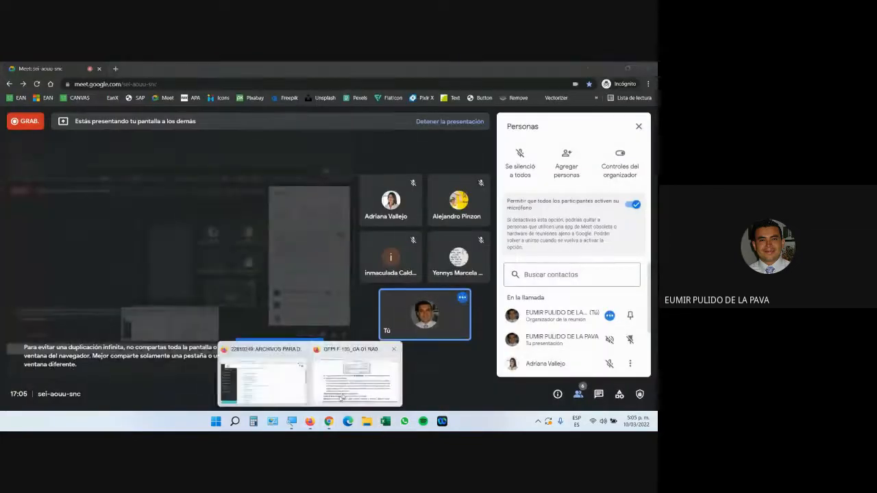
pyautogui.click(357, 381)
pyautogui.click(273, 390)
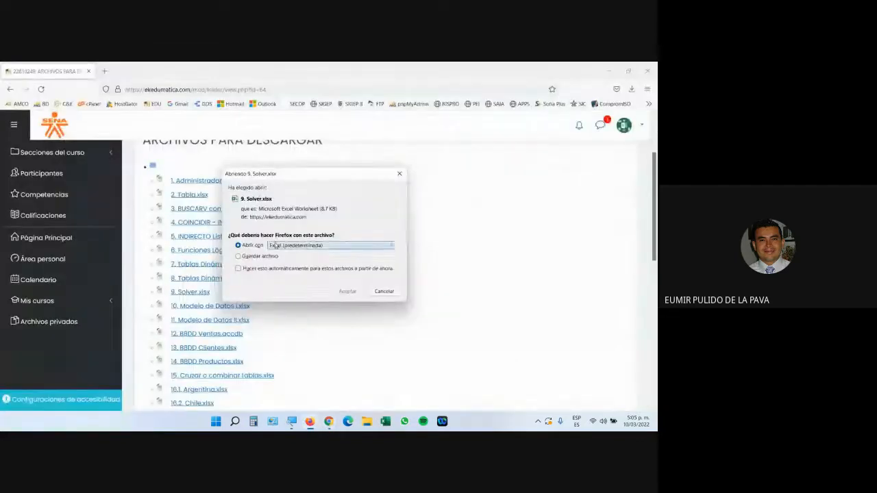
pyautogui.click(348, 296)
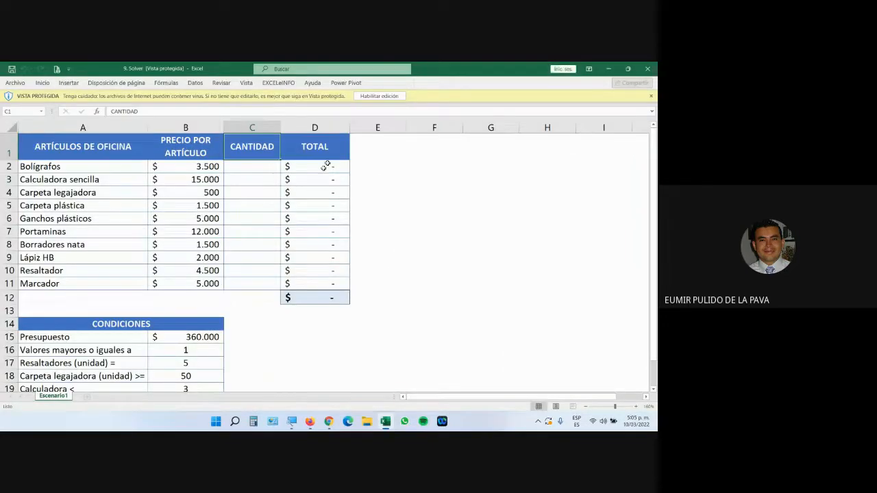
pyautogui.click(379, 96)
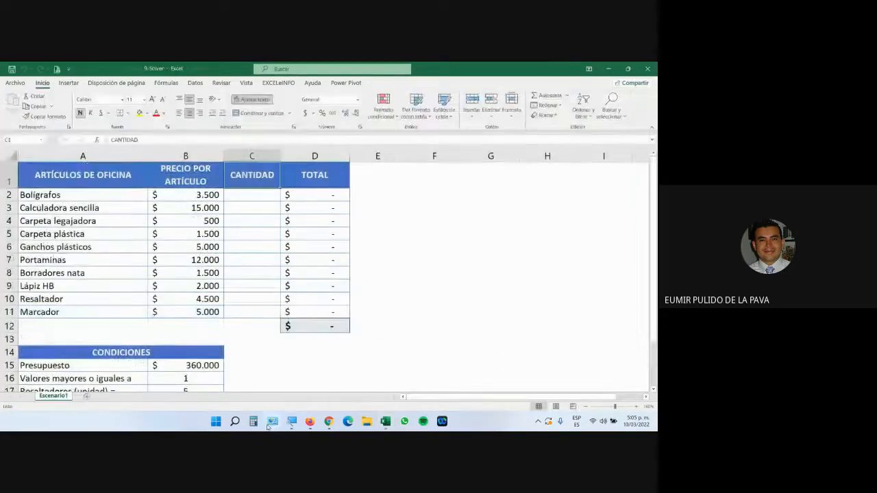
# Enlarge the display with Magnifier and examine the office articles, their prices, the Presupuesto condition and the grand total cell on Escenario1.
pyautogui.click(292, 423)
pyautogui.click(423, 396)
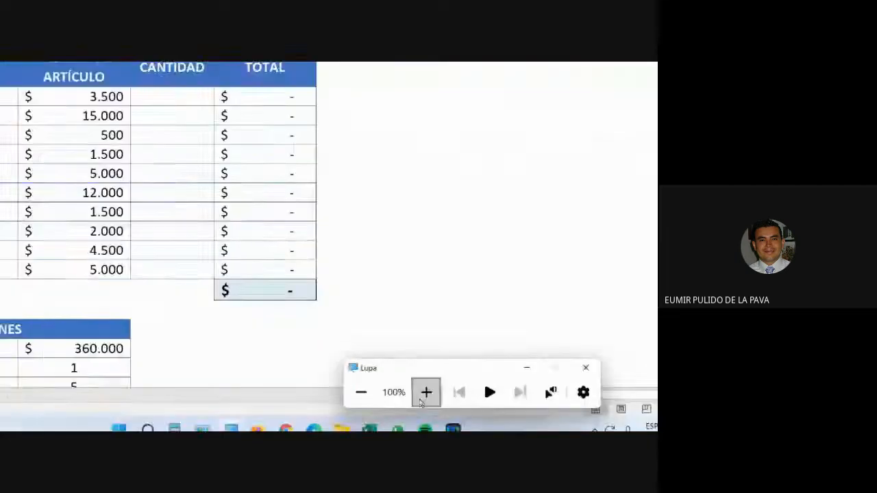
pyautogui.click(491, 378)
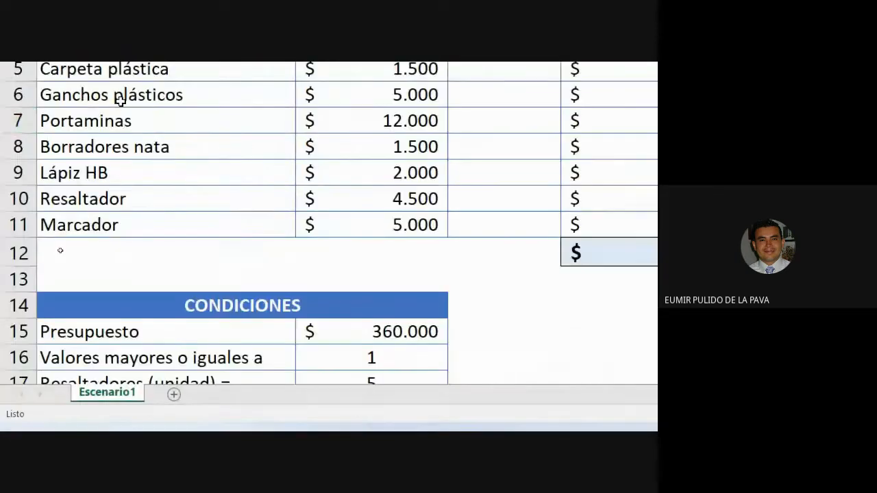
pyautogui.moveTo(107, 152); pyautogui.dragTo(145, 385)
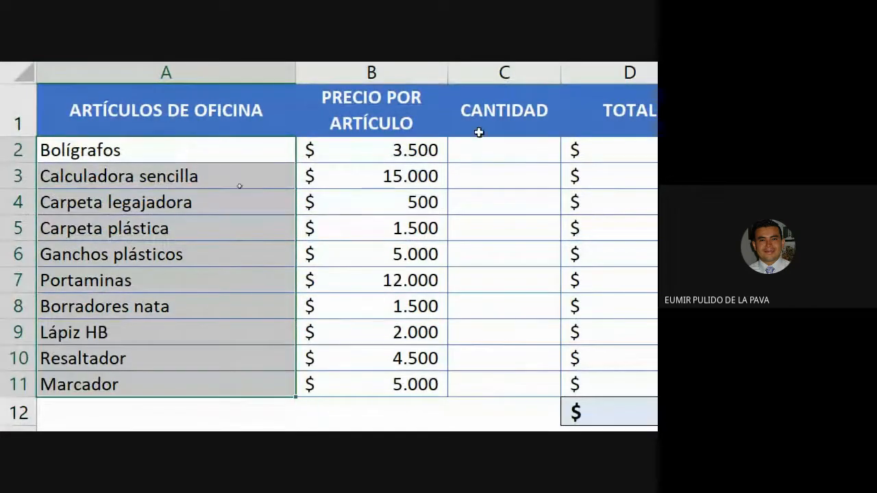
pyautogui.moveTo(366, 147); pyautogui.dragTo(384, 385)
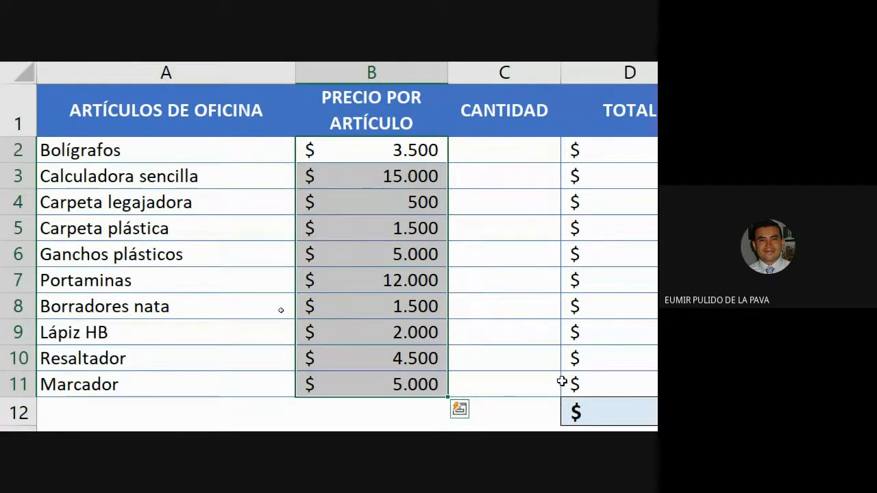
pyautogui.scroll(-2, 570, 419)
pyautogui.click(408, 388)
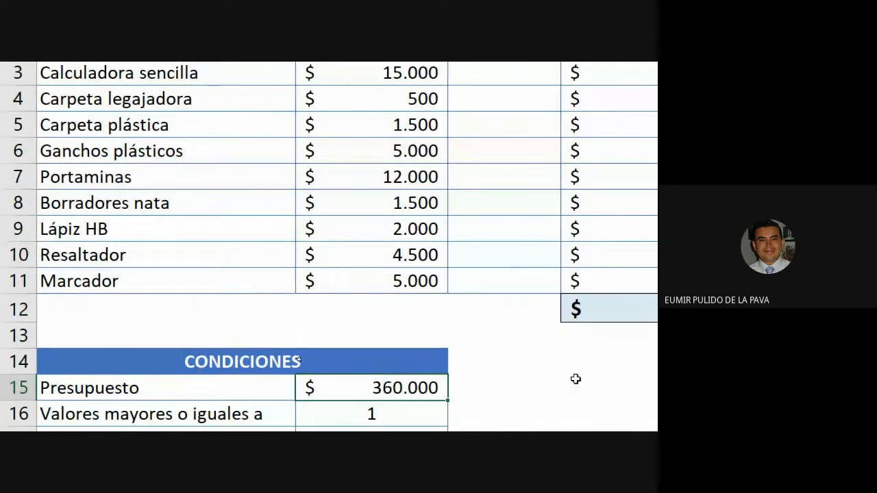
pyautogui.moveTo(125, 121); pyautogui.dragTo(181, 357)
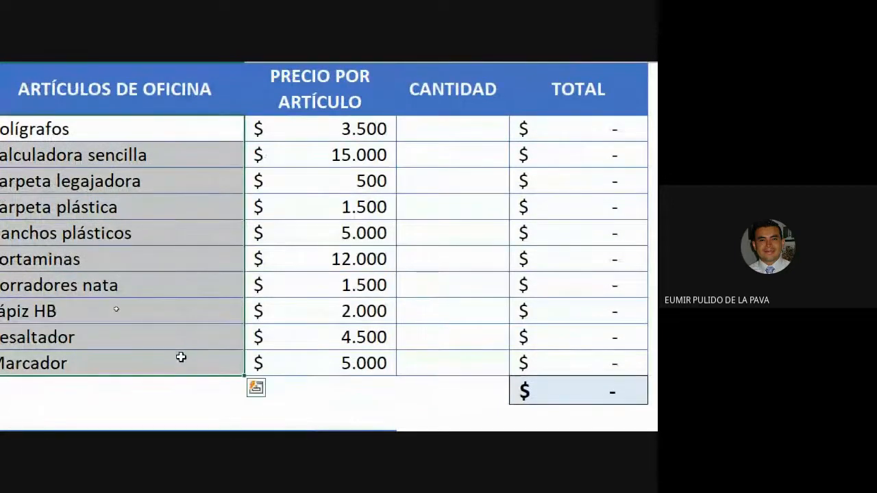
pyautogui.click(469, 397)
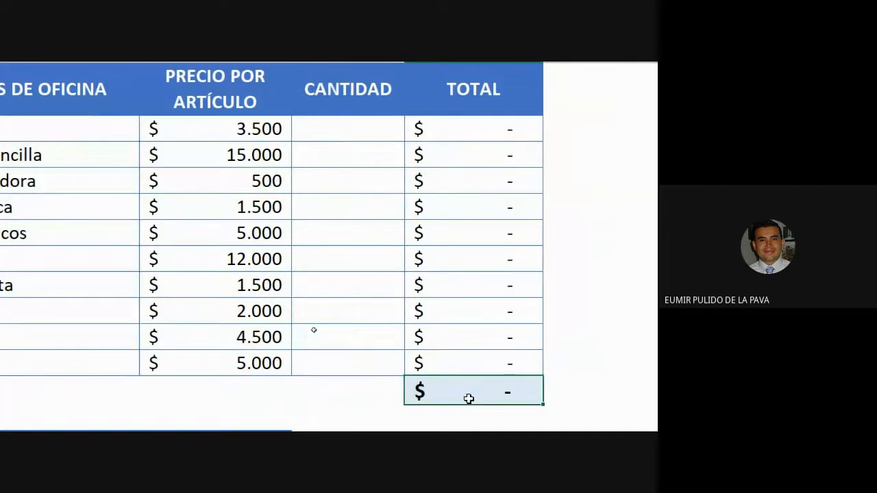
# Examine the empty CANTIDAD cells from Bolígrafos to Marcador that determine the purchase total.
pyautogui.moveTo(343, 131); pyautogui.dragTo(352, 359)
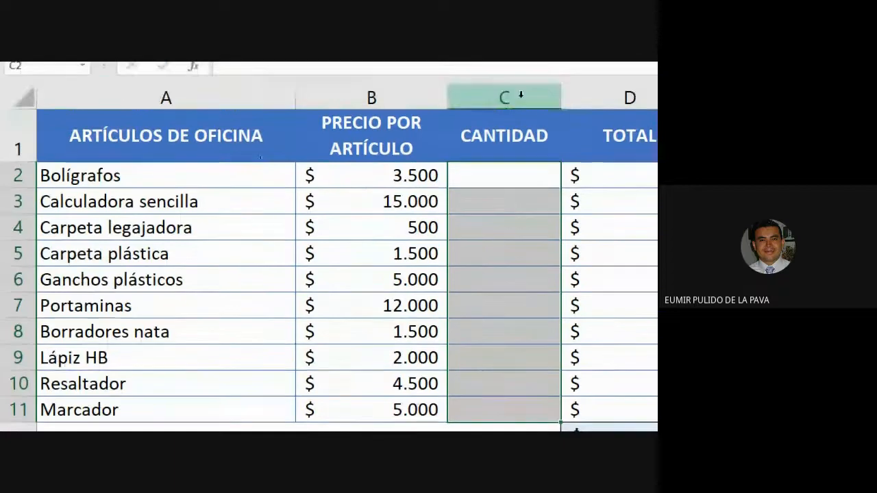
pyautogui.click(501, 183)
pyautogui.click(495, 200)
pyautogui.click(493, 229)
pyautogui.click(493, 280)
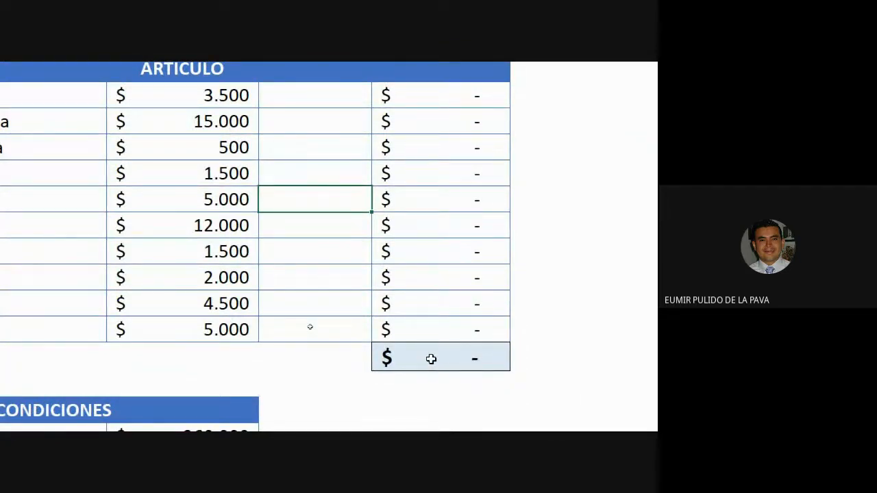
pyautogui.moveTo(347, 92); pyautogui.dragTo(337, 357)
pyautogui.moveTo(337, 417); pyautogui.dragTo(335, 377)
pyautogui.moveTo(322, 296); pyautogui.dragTo(321, 362)
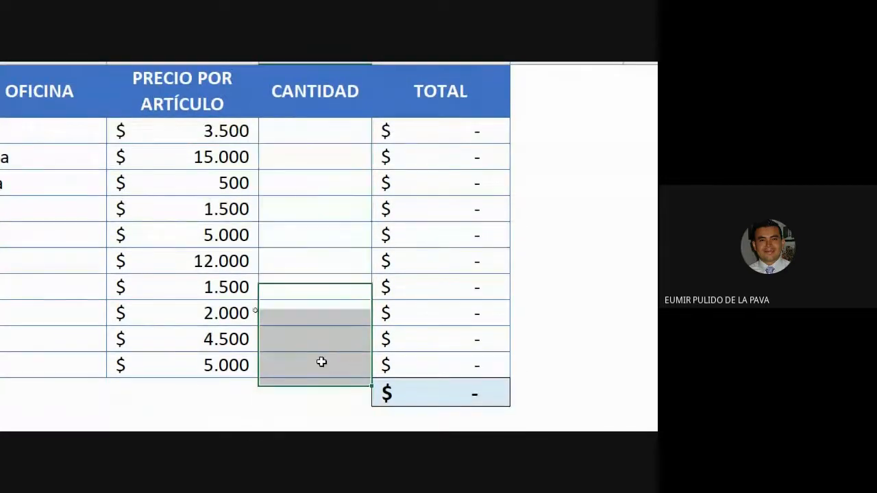
pyautogui.click(321, 362)
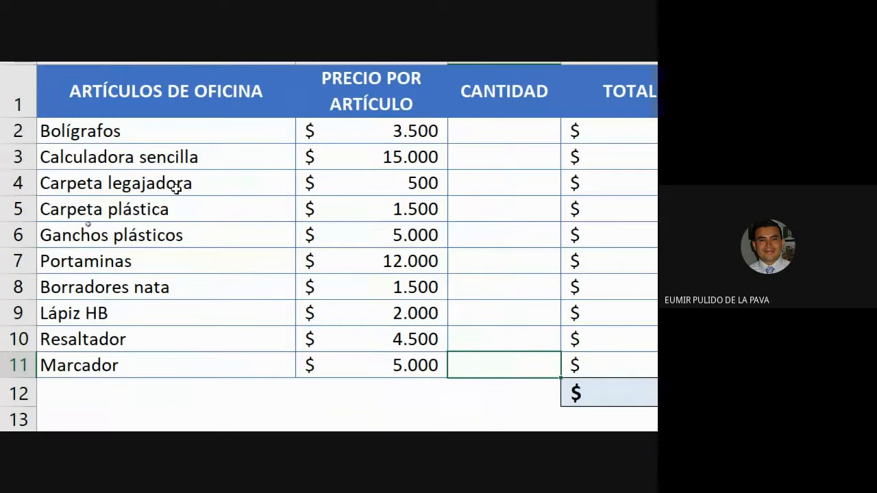
# Enter a quantity of 5 for Bolígrafos in cell C2.
pyautogui.click(468, 131)
pyautogui.write('5')
pyautogui.press('Return')
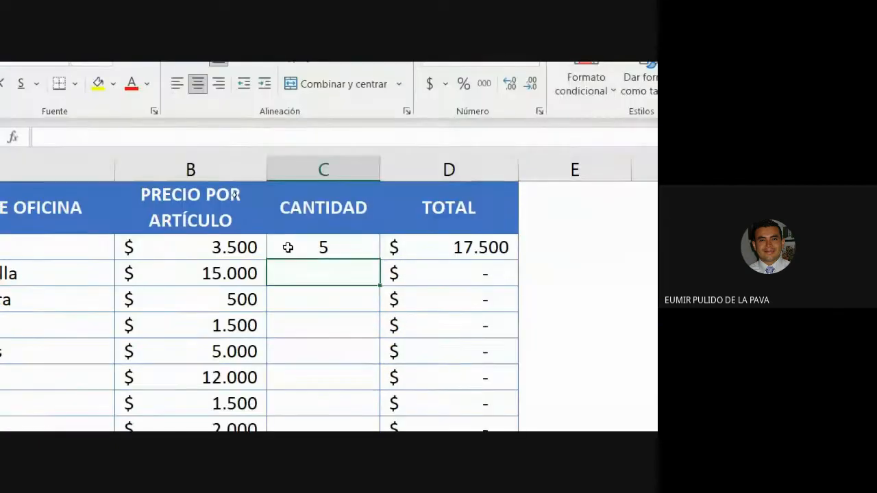
# Enter quantities 15, 2, 10, 5, 25 and 10 in C3:C8, for Calculadora sencilla through Borradores nata.
pyautogui.write('15')
pyautogui.press('Return')
pyautogui.write('2')
pyautogui.press('Return')
pyautogui.write('10')
pyautogui.press('Return')
pyautogui.write('5')
pyautogui.press('Return')
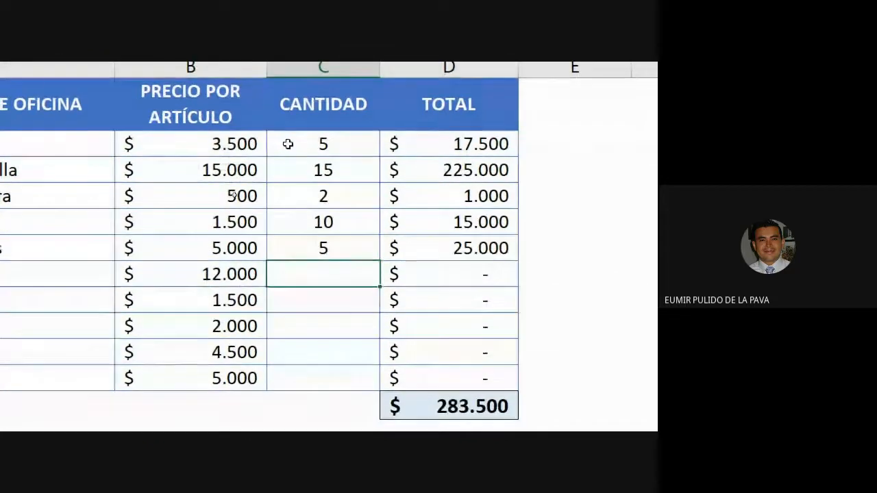
pyautogui.write('25')
pyautogui.press('Return')
pyautogui.write('10')
pyautogui.press('Return')
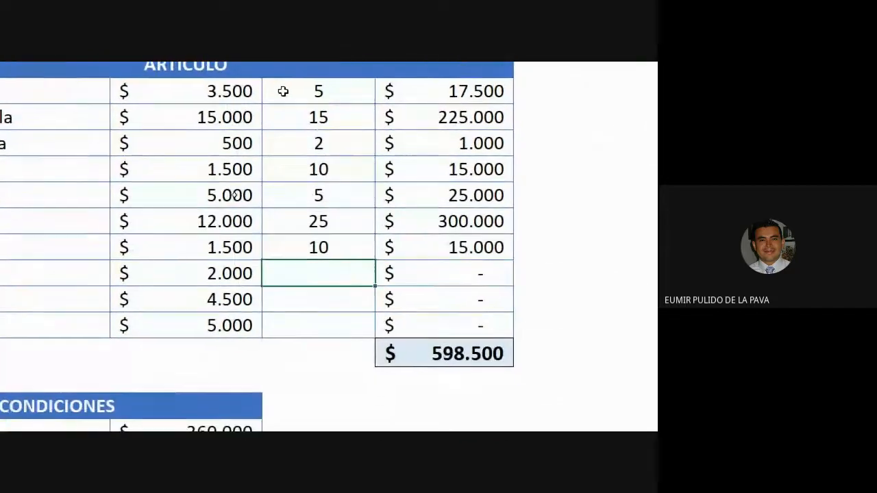
# Change the Portaminas quantity to 3 and enter 1 for Lápiz HB, 2 for Resaltador and 5 for Marcador.
pyautogui.click(333, 203)
pyautogui.write('3')
pyautogui.press('Return')
pyautogui.press('Return')
pyautogui.write('1')
pyautogui.press('Return')
pyautogui.write('2')
pyautogui.press('Return')
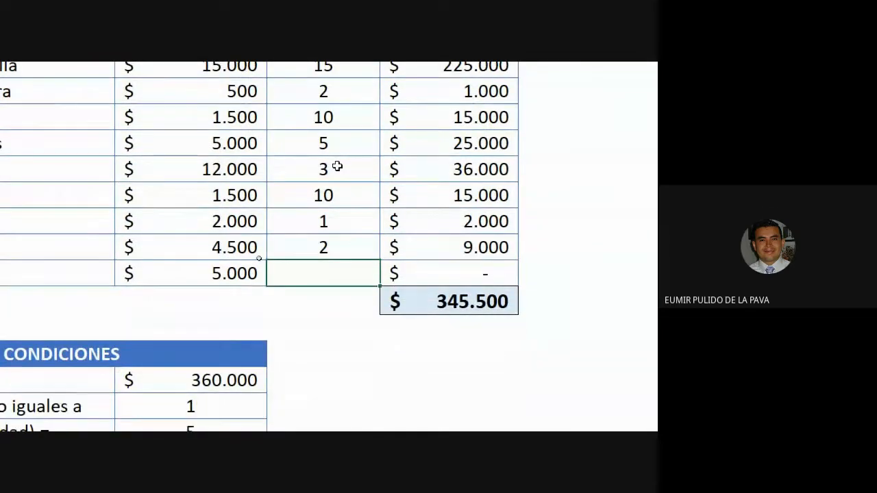
pyautogui.write('5')
pyautogui.press('Return')
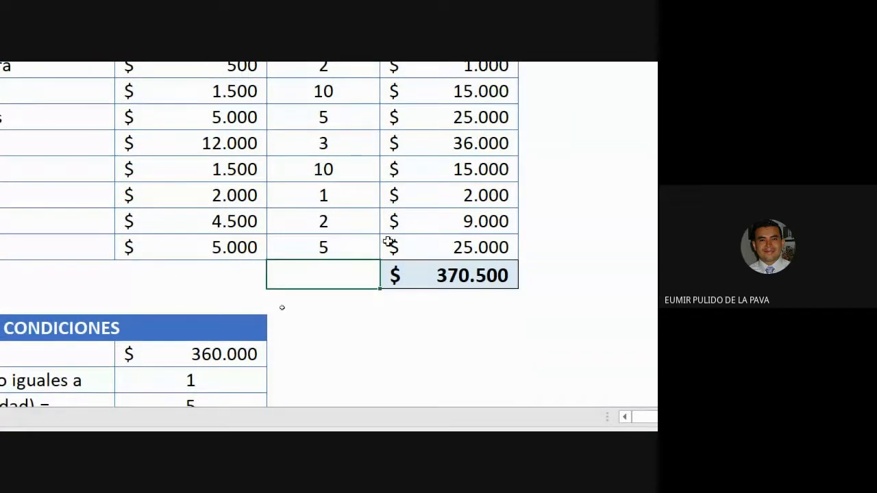
# Reduce the Resaltador quantity to 1 and the Marcador quantity to 4 to bring the total nearer the budget.
pyautogui.click(323, 225)
pyautogui.write('1')
pyautogui.press('Return')
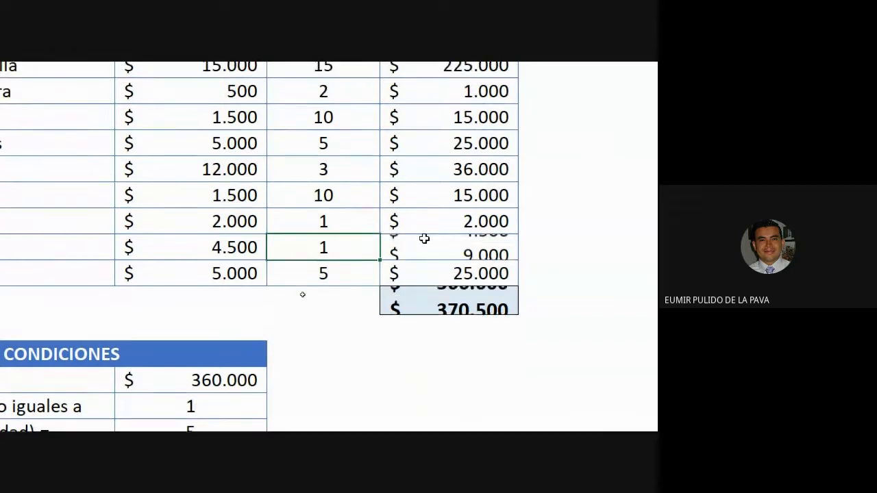
pyautogui.write('4')
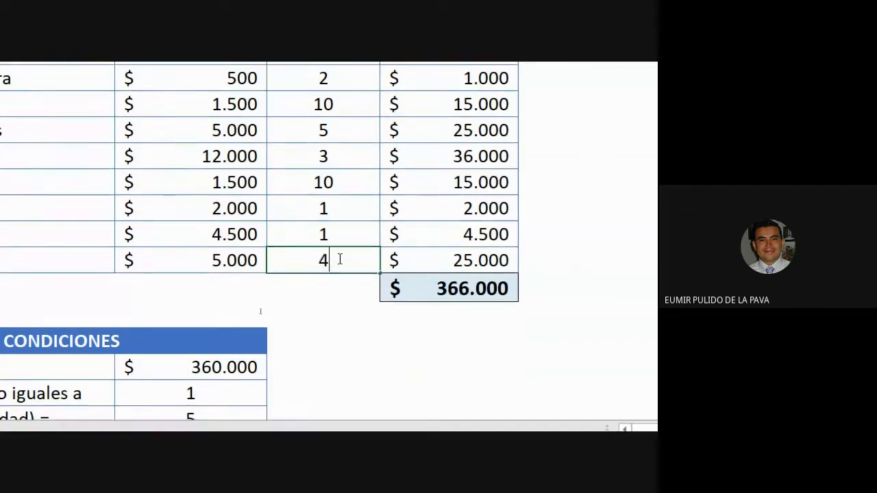
pyautogui.press('Return')
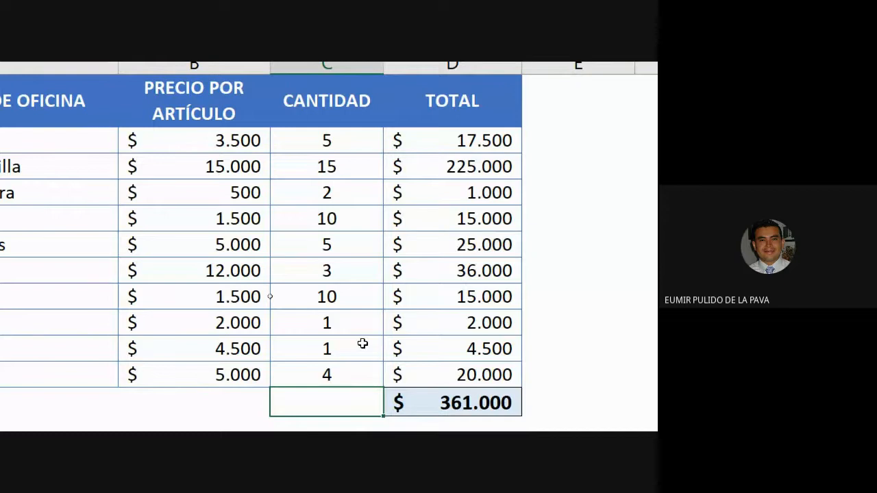
# Clear all trial quantities from C2:C11 and review the CONDICIONES table below the articles.
pyautogui.moveTo(353, 140); pyautogui.dragTo(350, 375)
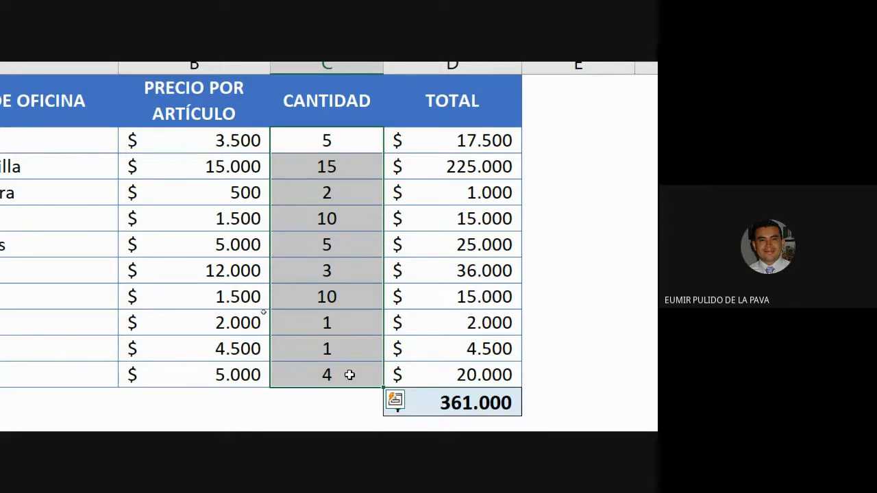
pyautogui.press('Delete')
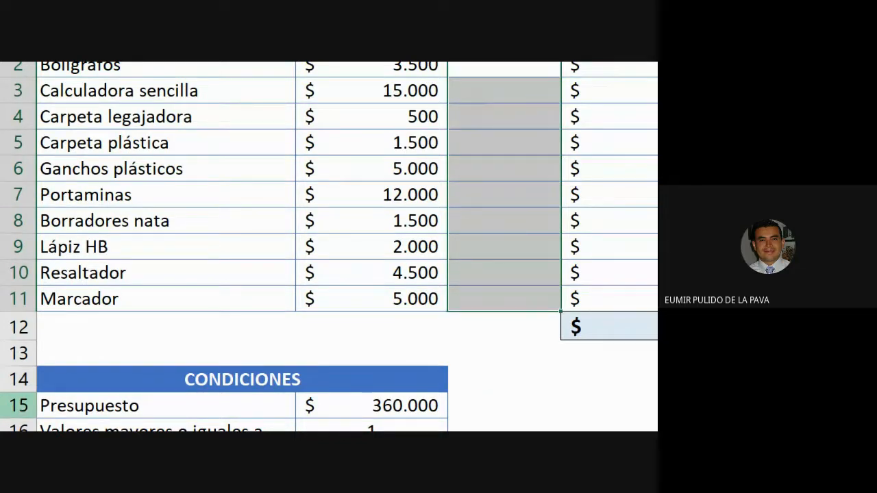
pyautogui.scroll(-3, 265, 258)
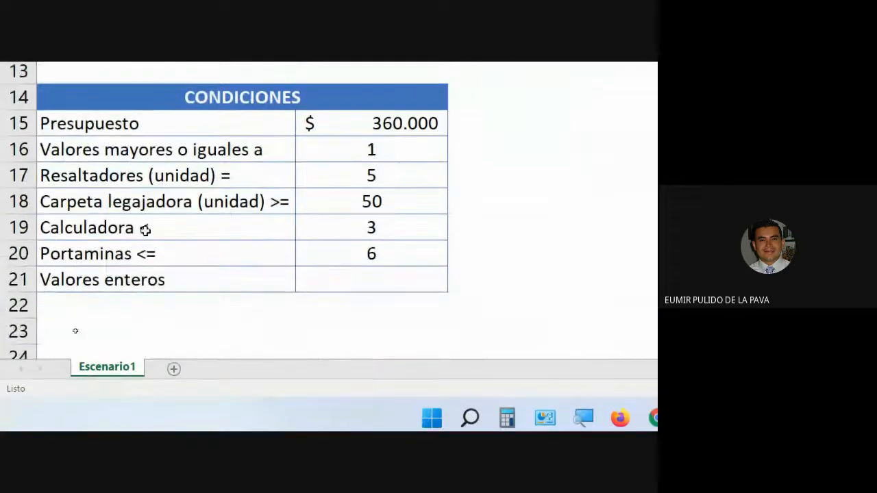
pyautogui.scroll(4, 529, 318)
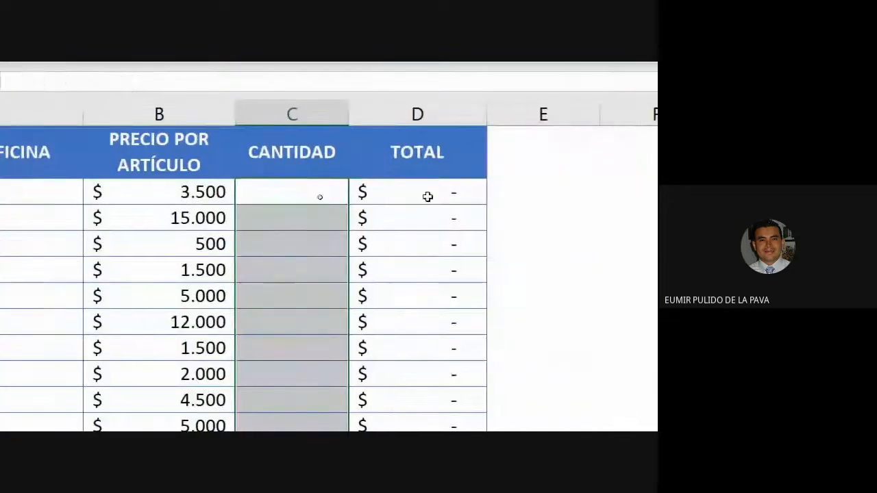
# Verify that D2 multiplies price by quantity with =B2*C2 and that D12 totals the column with =SUMA(D2:D11).
pyautogui.click(585, 119)
pyautogui.write('=B2*C2')
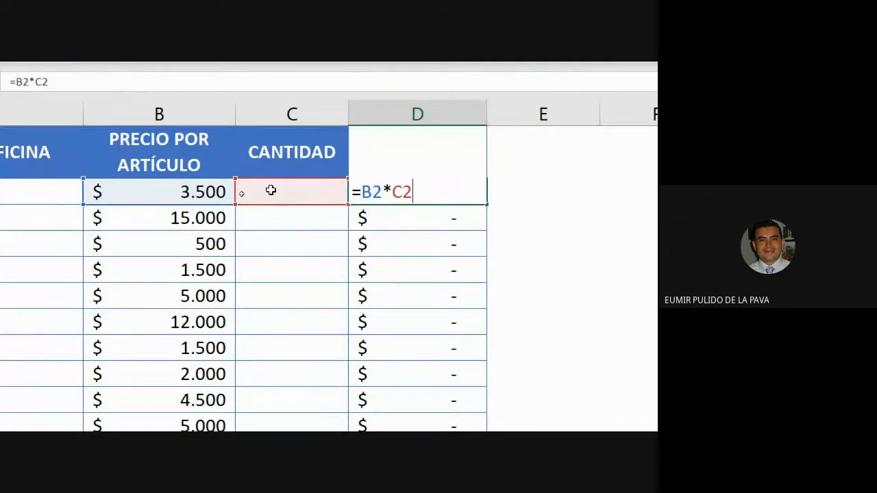
pyautogui.click(398, 367)
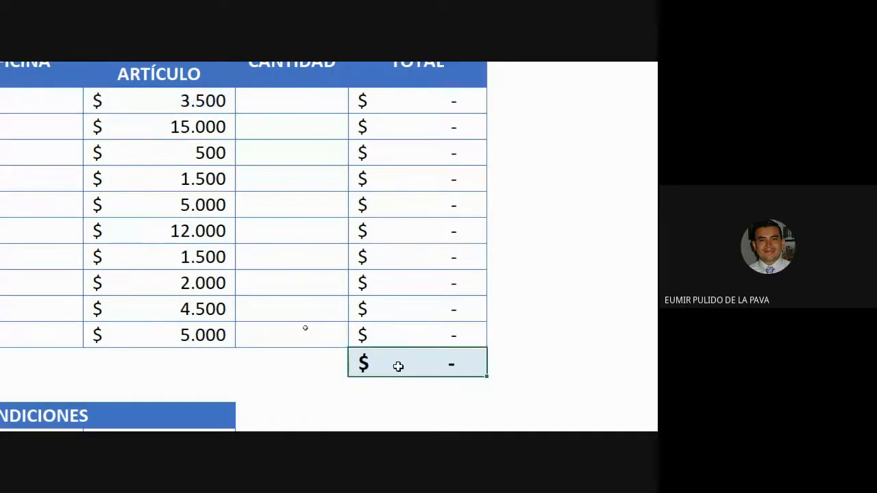
pyautogui.hotkey('alt', '=')
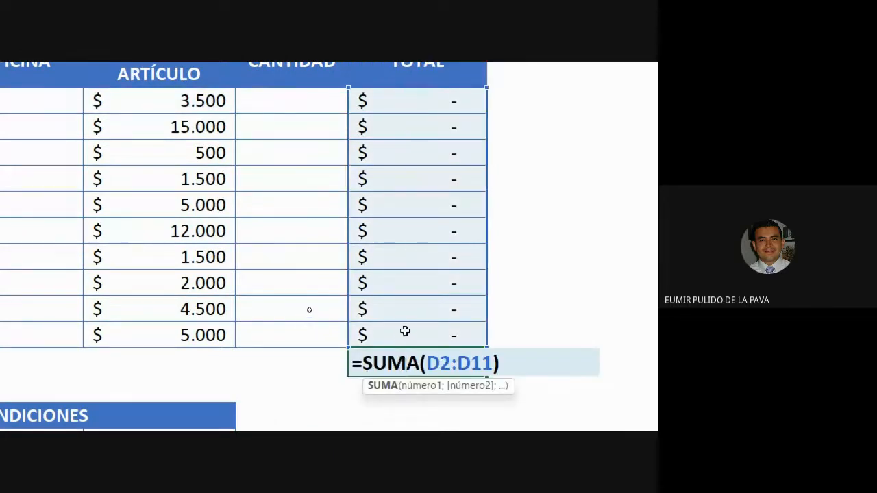
pyautogui.hotkey('ctrl', 'Return')
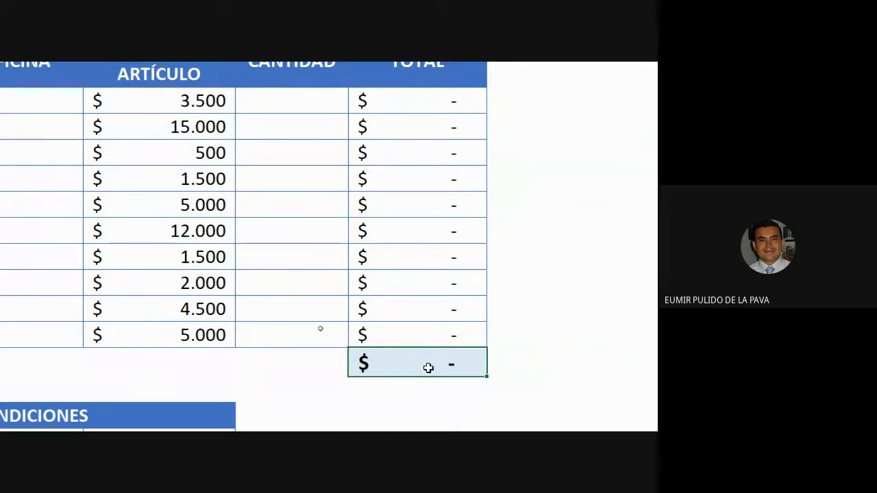
# Review the CANTIDAD cells C2:C11 and the prices in B2:B11, and select the grand total cell D12.
pyautogui.moveTo(289, 108); pyautogui.dragTo(287, 329)
pyautogui.moveTo(170, 101); pyautogui.dragTo(181, 337)
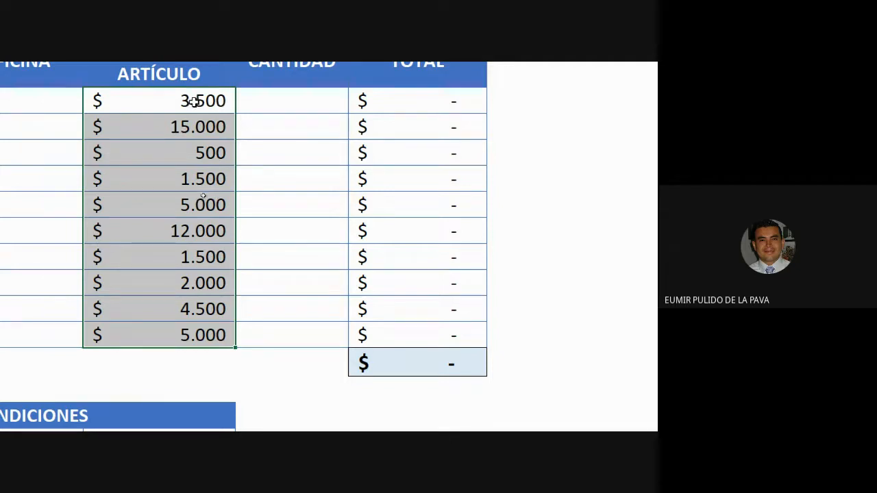
pyautogui.moveTo(302, 103); pyautogui.dragTo(294, 346)
pyautogui.scroll(1, 282, 82)
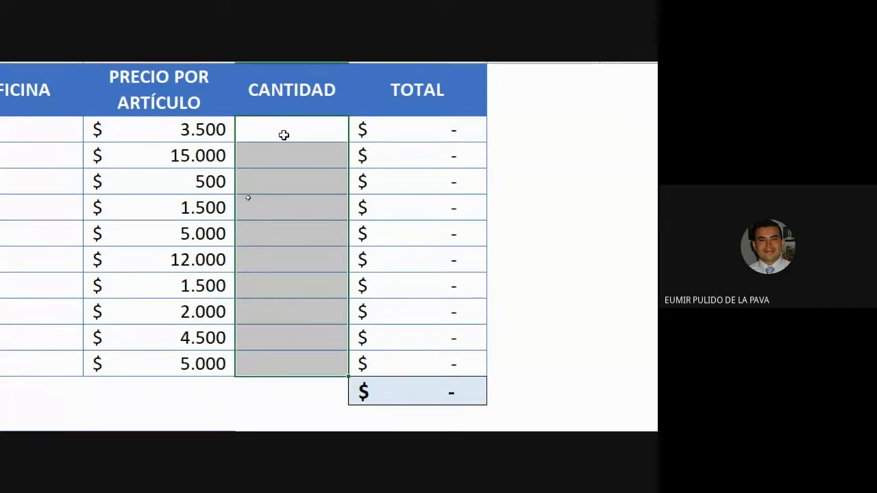
pyautogui.click(391, 388)
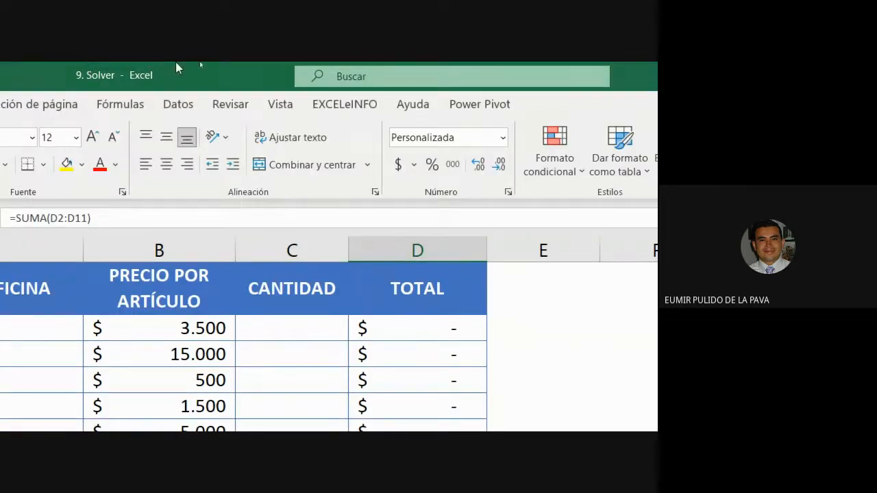
# Make sure the Solver add-in is enabled among Excel's available add-ins and accept the selection.
pyautogui.click(178, 107)
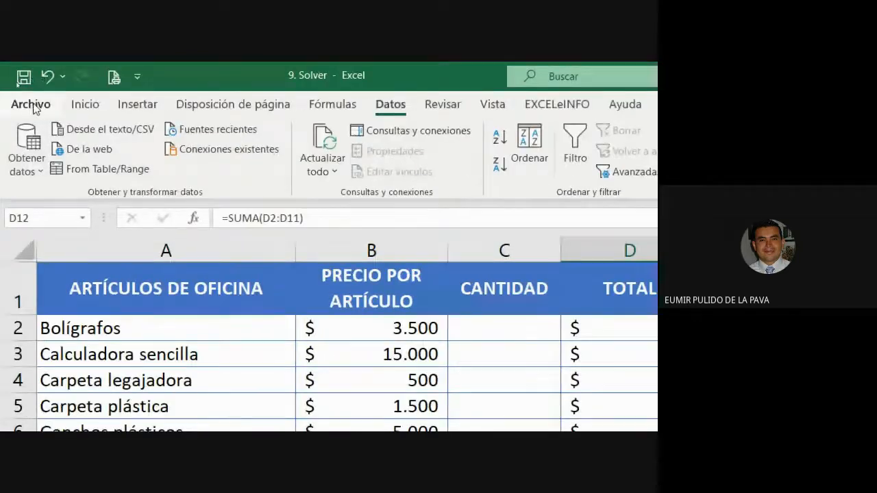
pyautogui.click(32, 106)
pyautogui.click(27, 110)
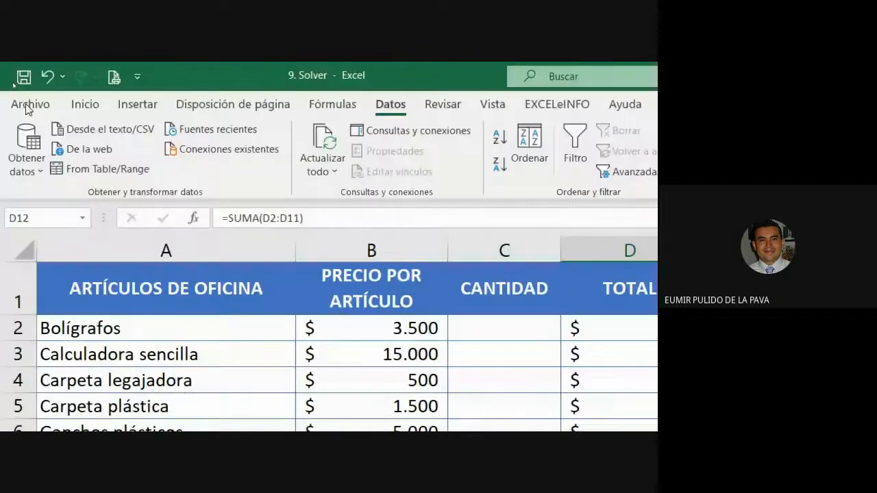
pyautogui.click(29, 104)
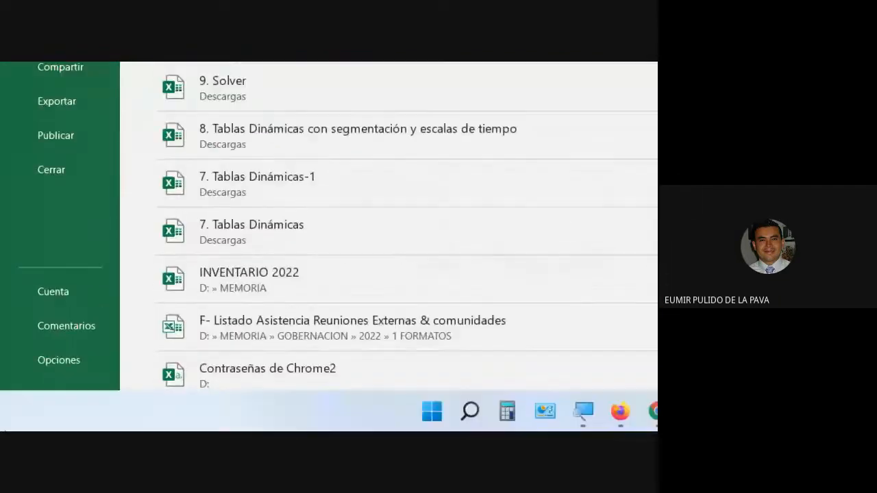
pyautogui.click(60, 359)
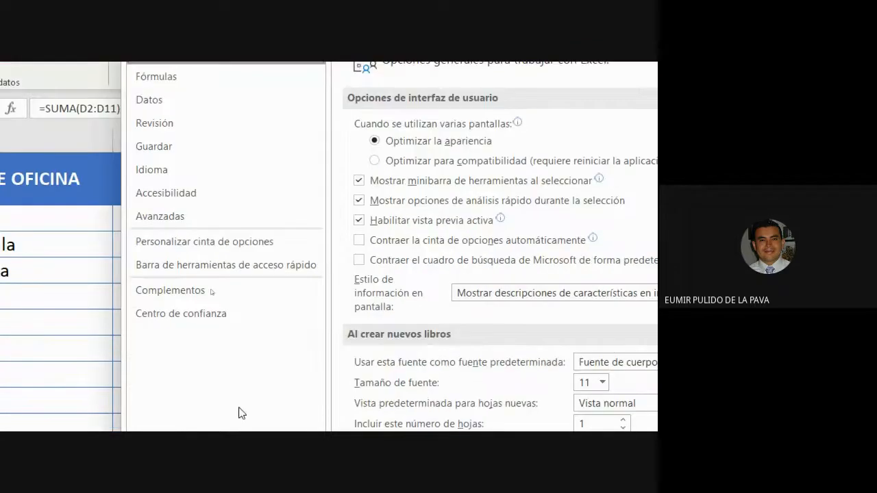
pyautogui.click(173, 288)
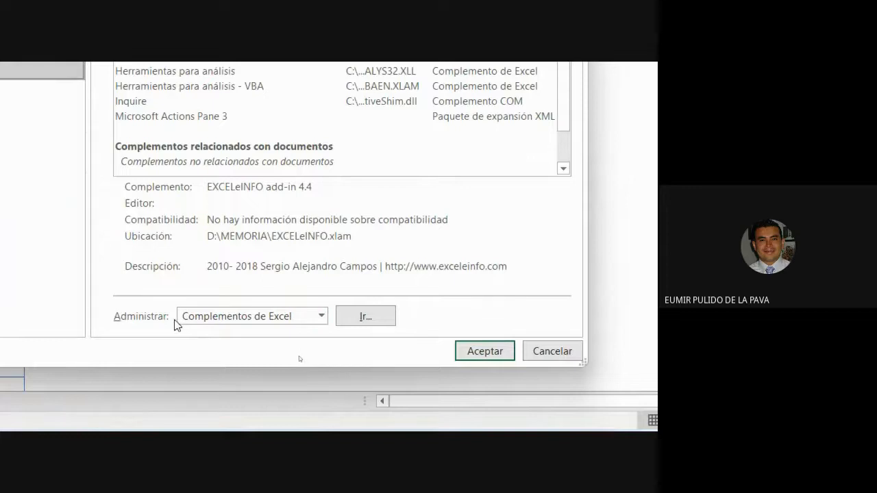
pyautogui.click(353, 321)
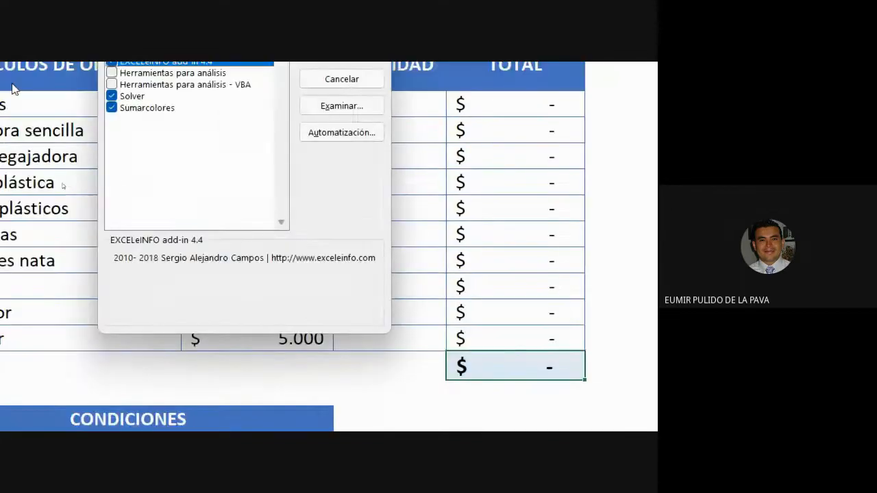
pyautogui.click(119, 193)
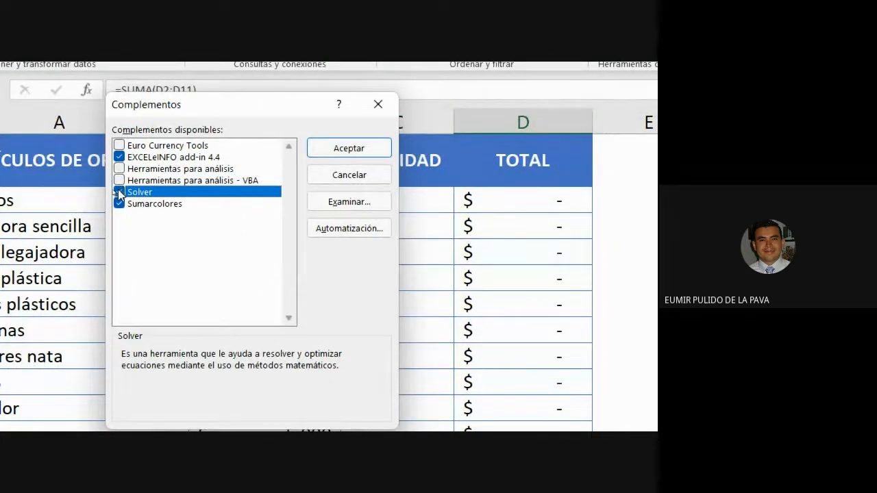
pyautogui.click(347, 152)
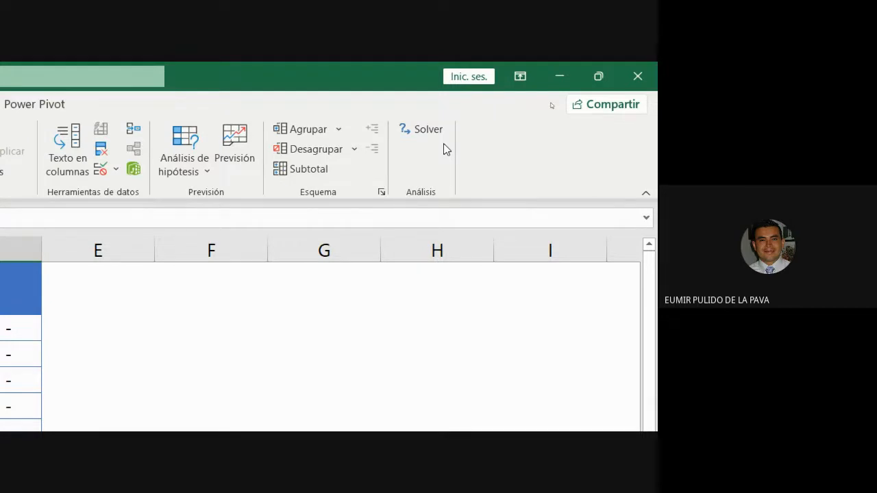
# Start Solver, move its dialog clear of the table, and set the grand total cell D12 as the objective.
pyautogui.click(427, 132)
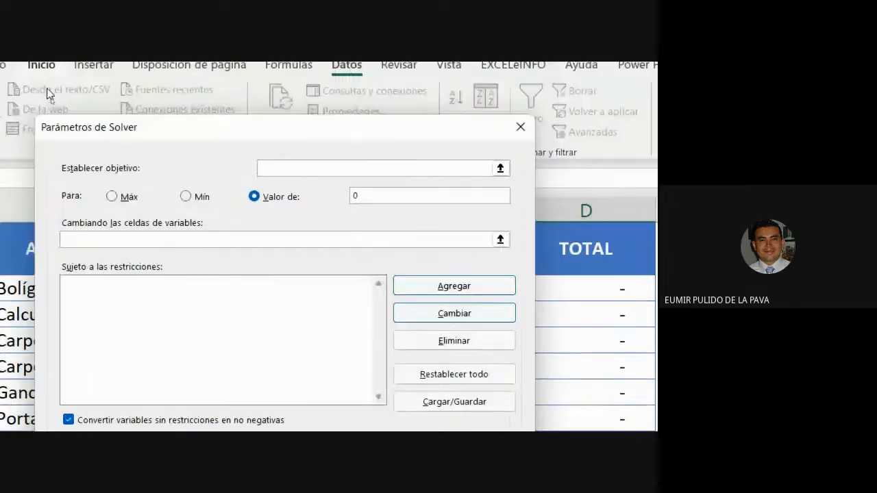
pyautogui.moveTo(157, 133); pyautogui.dragTo(345, 214)
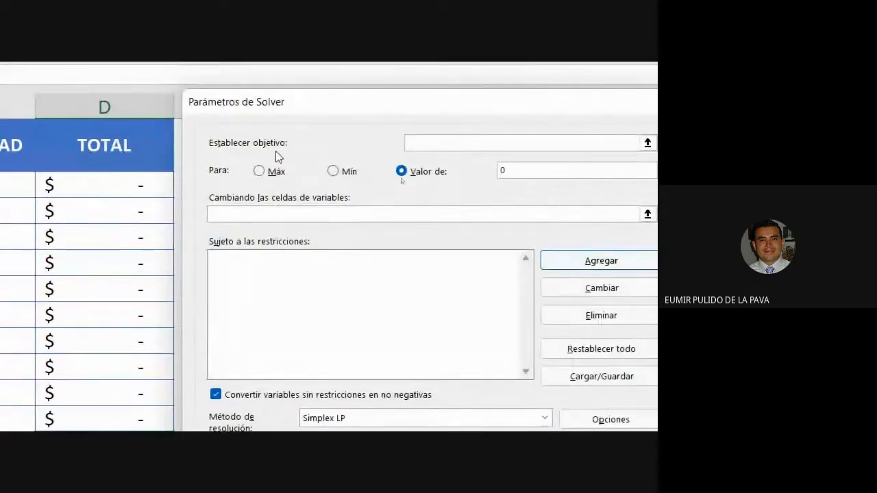
pyautogui.click(427, 144)
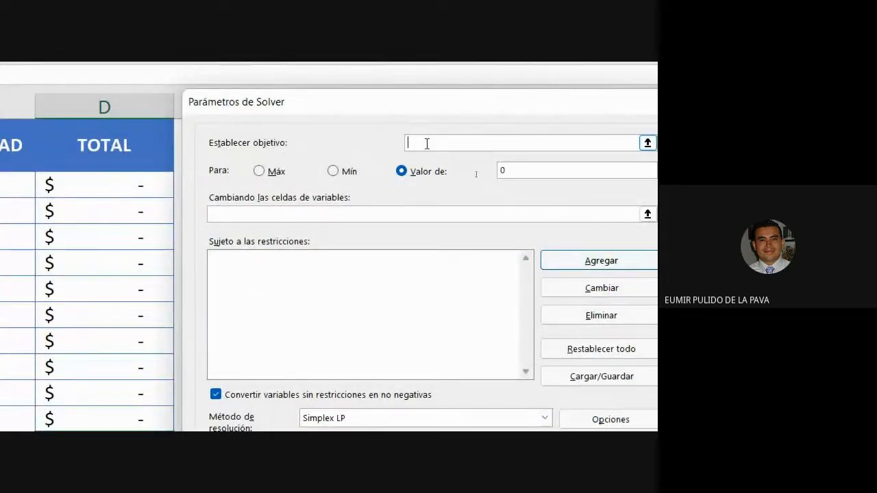
pyautogui.click(123, 301)
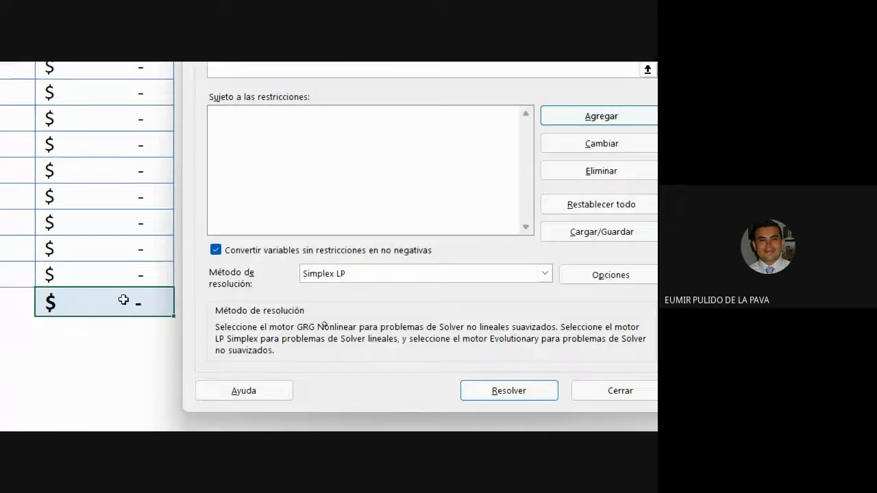
pyautogui.click(94, 303)
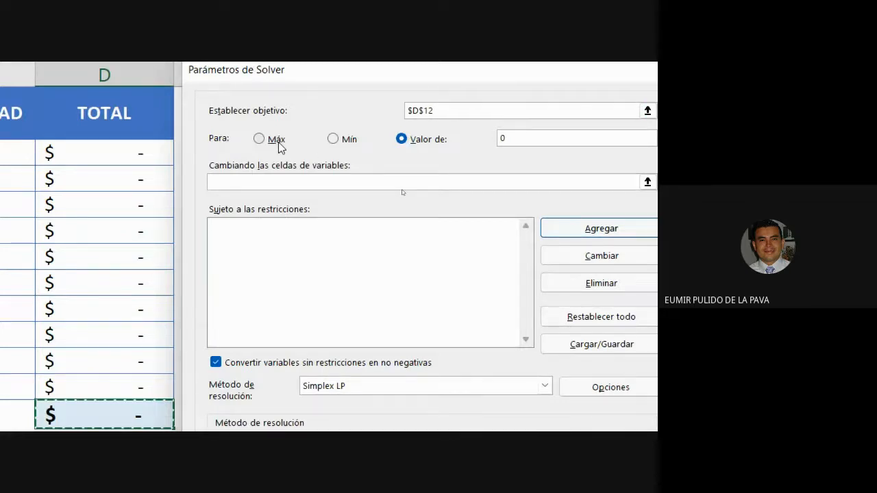
# Set the Solver objective to reach a target value of 360000.
pyautogui.click(531, 146)
pyautogui.write('3600')
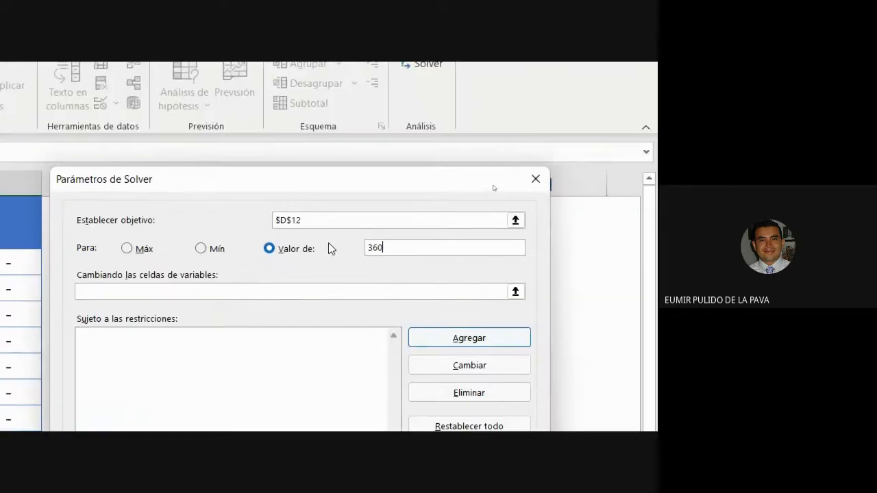
pyautogui.write('00')
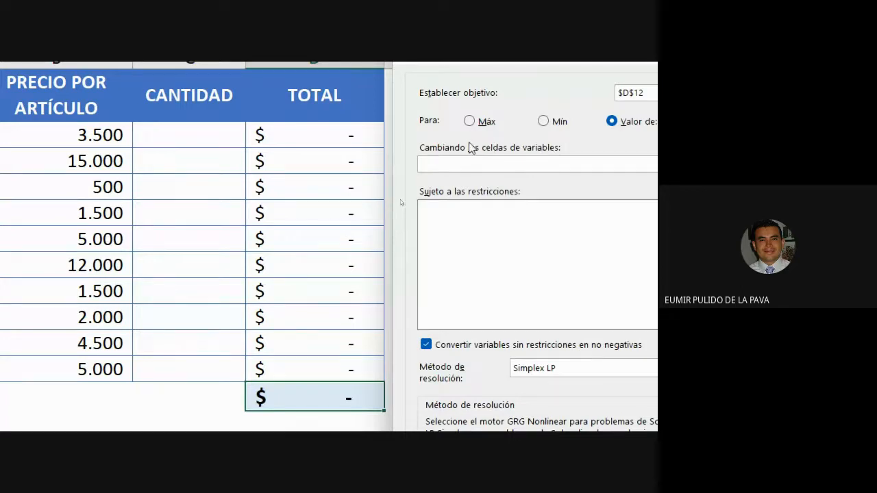
# Assign the CANTIDAD cells C2:C11 as the variable cells that Solver changes.
pyautogui.click(445, 166)
pyautogui.moveTo(213, 140); pyautogui.dragTo(205, 360)
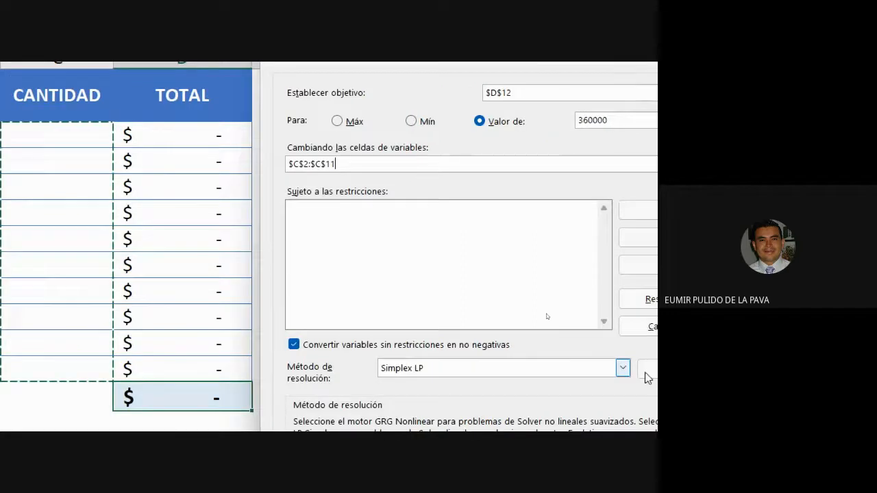
pyautogui.moveTo(628, 122); pyautogui.dragTo(572, 130)
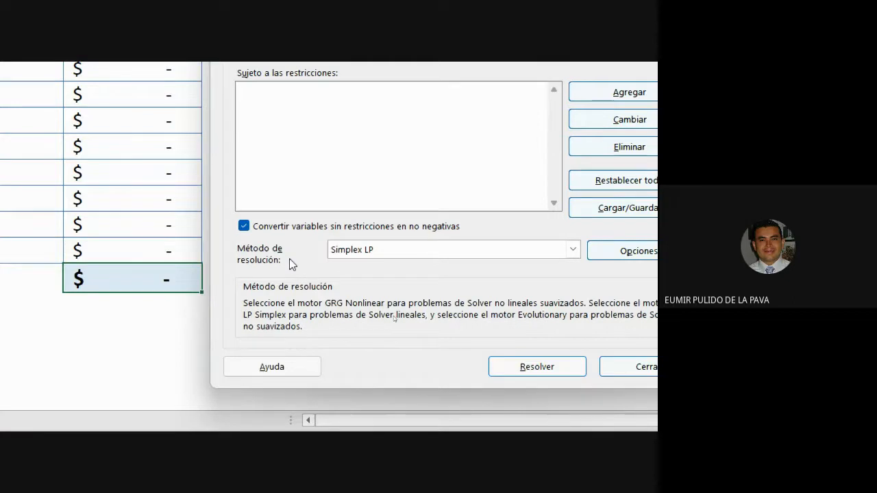
# Review the available solving methods and choose Simplex LP as Solver's solving method.
pyautogui.click(396, 251)
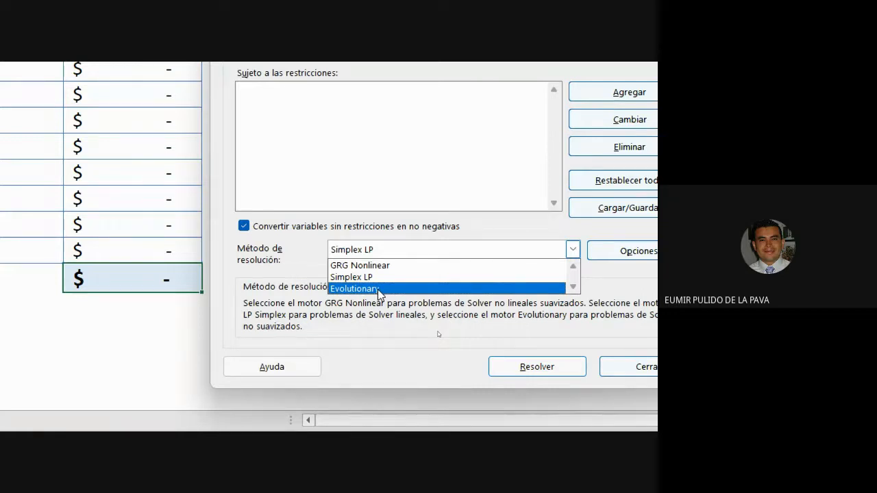
pyautogui.click(315, 303)
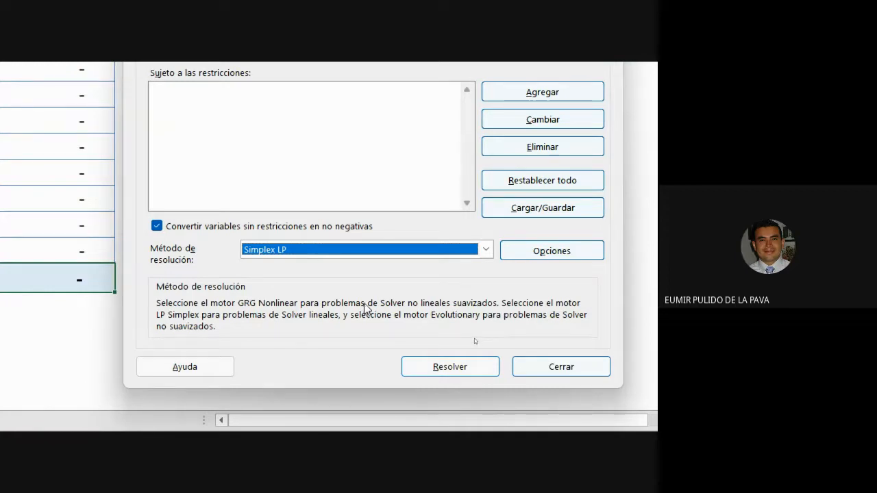
pyautogui.click(325, 252)
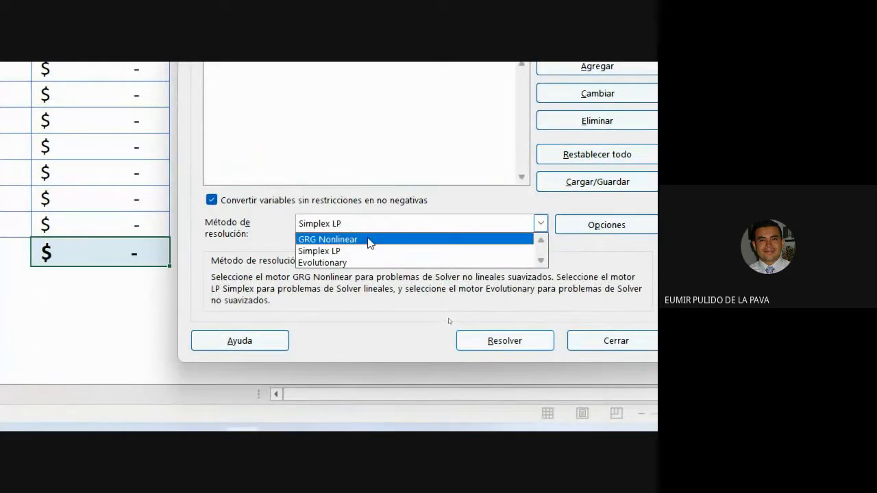
pyautogui.click(329, 230)
pyautogui.click(329, 228)
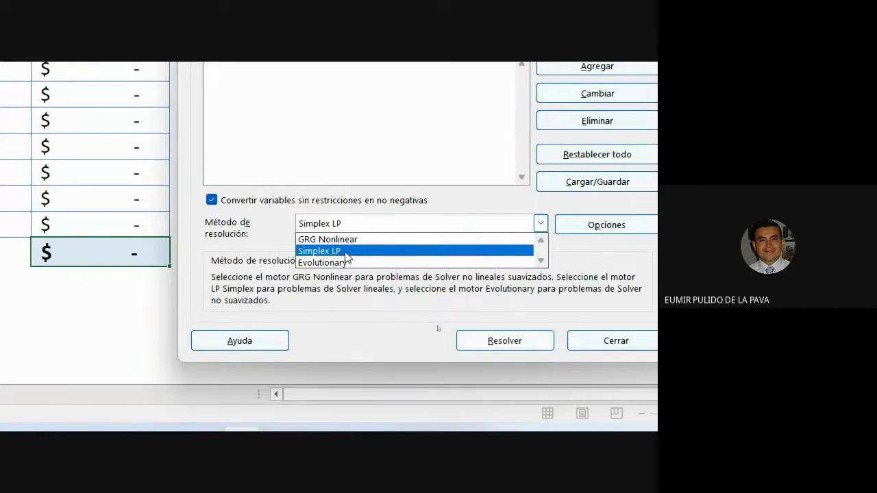
pyautogui.click(346, 252)
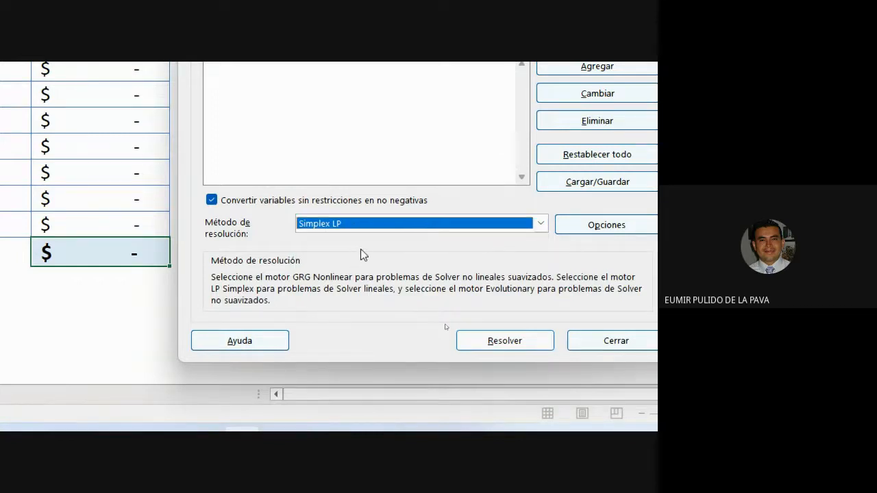
# Solve the model without constraints, keep the Solver solution, and select the Calculadora sencilla quantity.
pyautogui.click(519, 343)
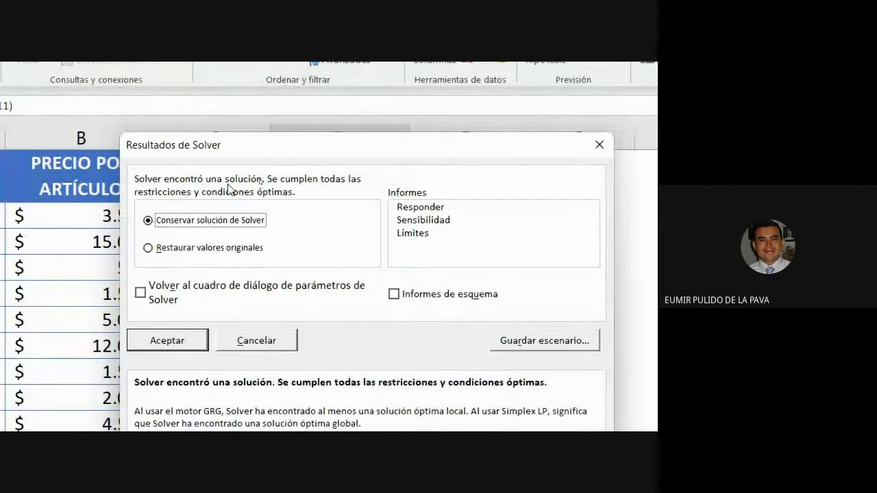
pyautogui.click(196, 346)
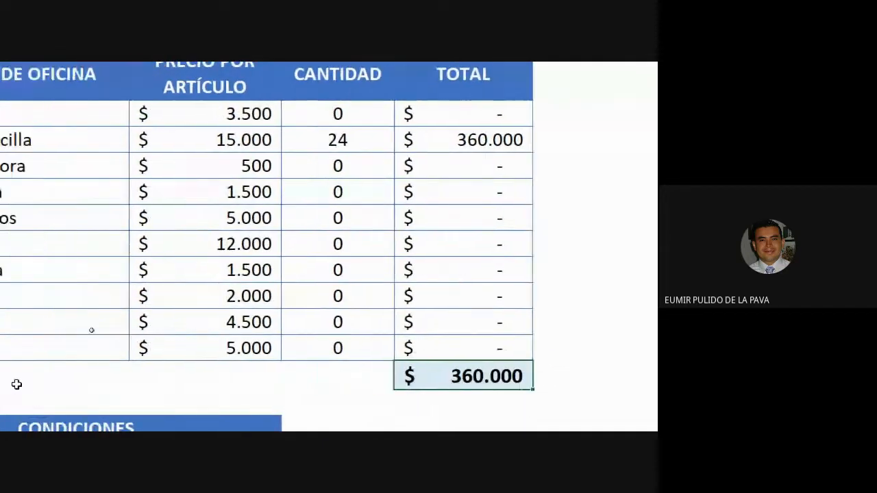
pyautogui.click(300, 140)
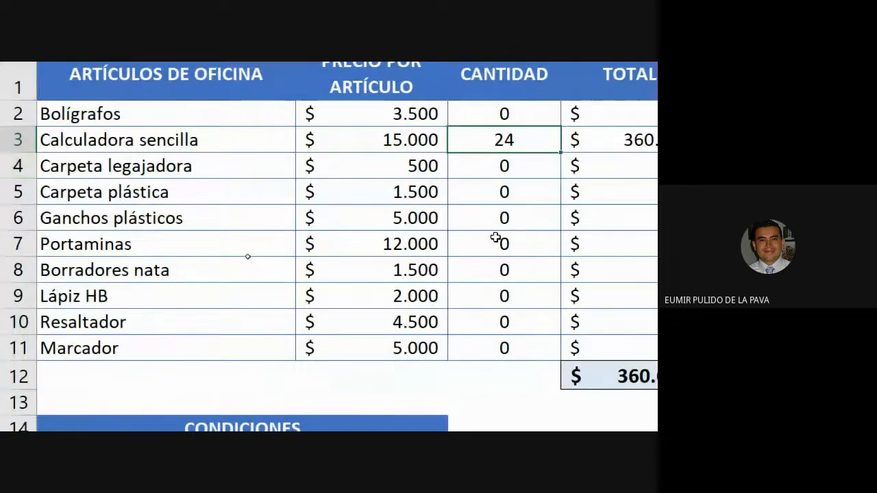
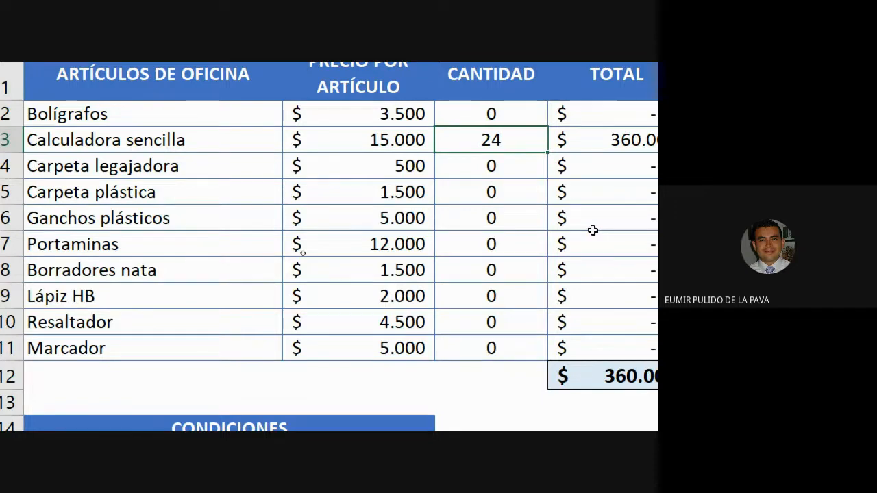
# Clear all the quantities in the CANTIDAD column, cells C2:C11.
pyautogui.moveTo(308, 121); pyautogui.dragTo(296, 349)
pyautogui.press('Delete')
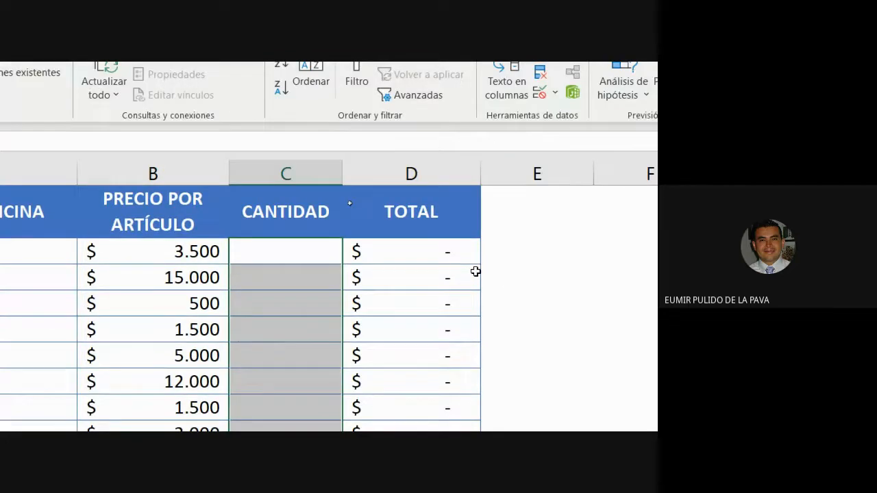
pyautogui.click(490, 186)
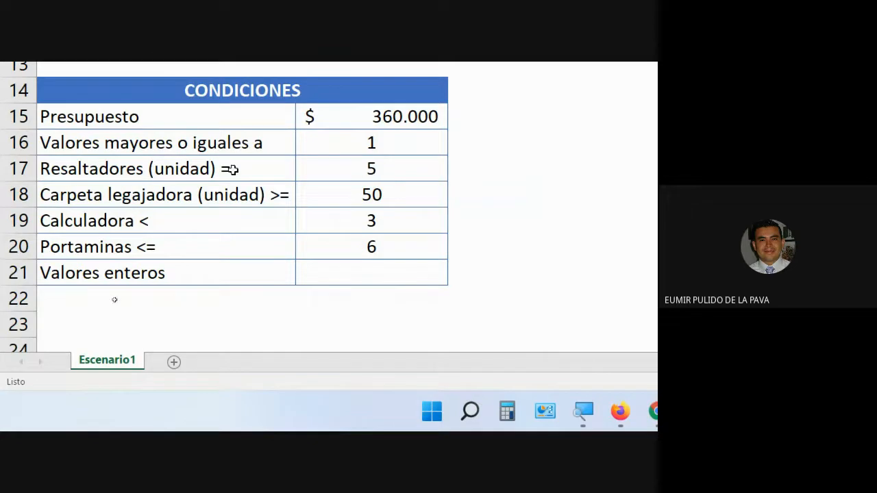
# Examine the condition that values be greater than or equal to 1 against the CANTIDAD cells of all articles.
pyautogui.moveTo(147, 140); pyautogui.dragTo(356, 138)
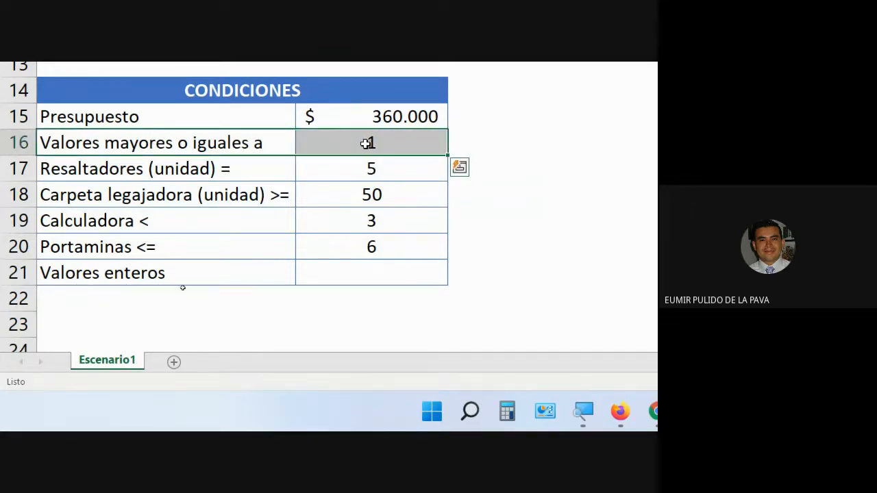
pyautogui.scroll(4, 488, 226)
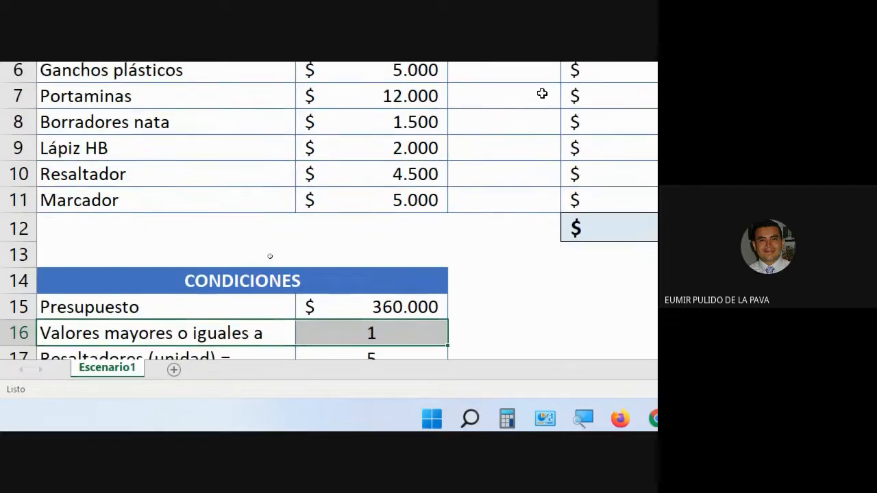
pyautogui.moveTo(507, 131); pyautogui.dragTo(503, 351)
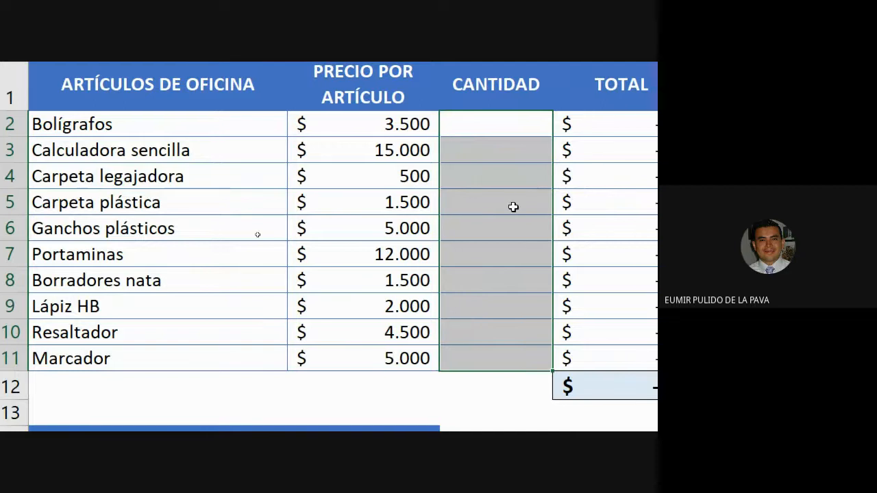
pyautogui.click(469, 156)
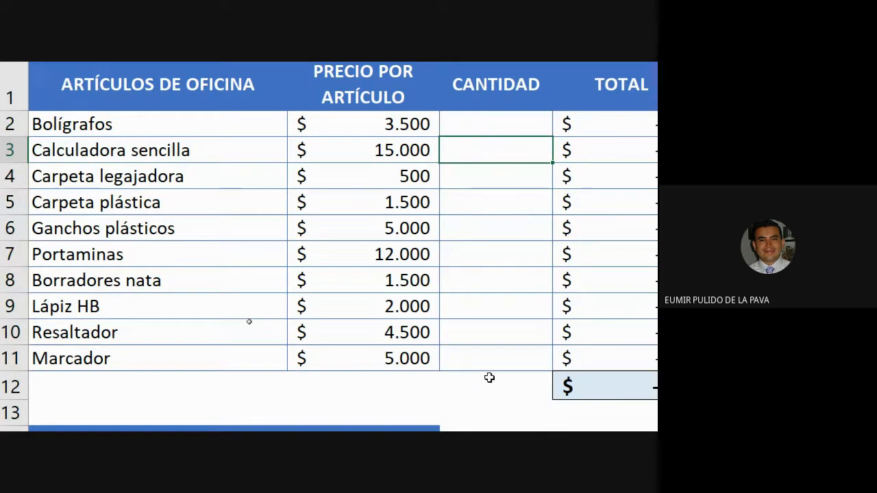
pyautogui.click(473, 124)
pyautogui.click(488, 148)
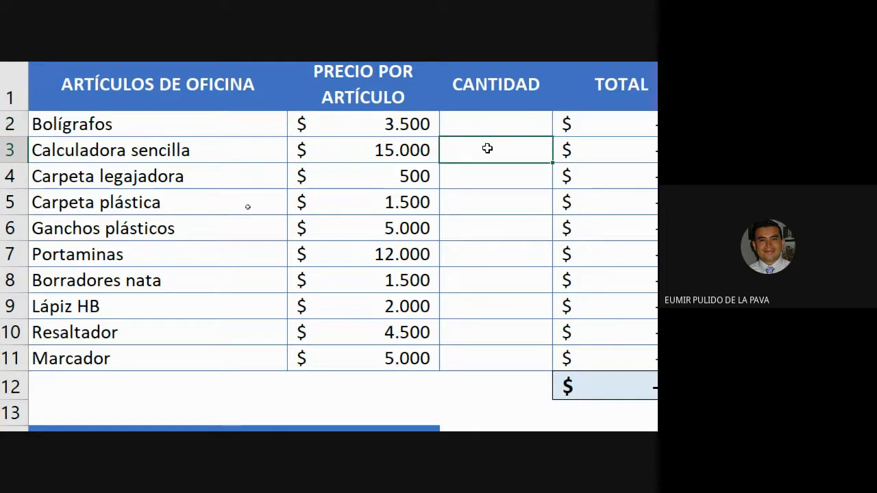
pyautogui.click(506, 176)
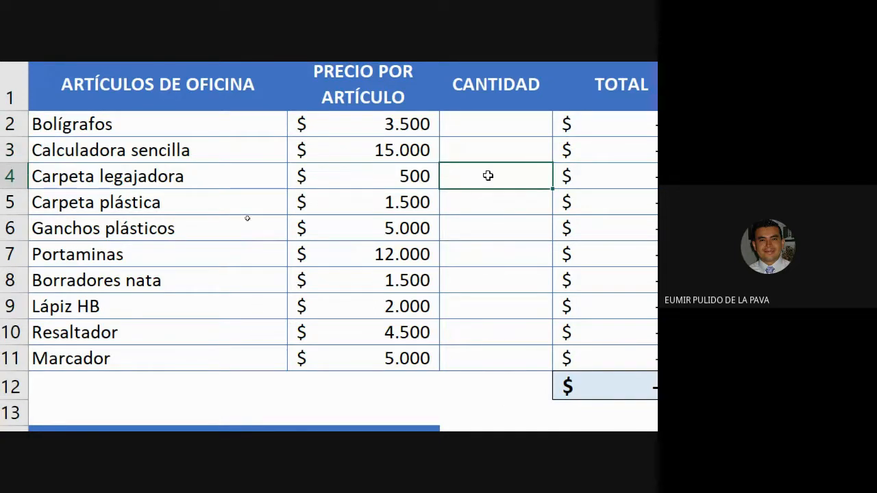
# Examine the Resaltadores and Carpeta legajadora conditions against their quantity cells C10 and C4.
pyautogui.scroll(-2, 73, 308)
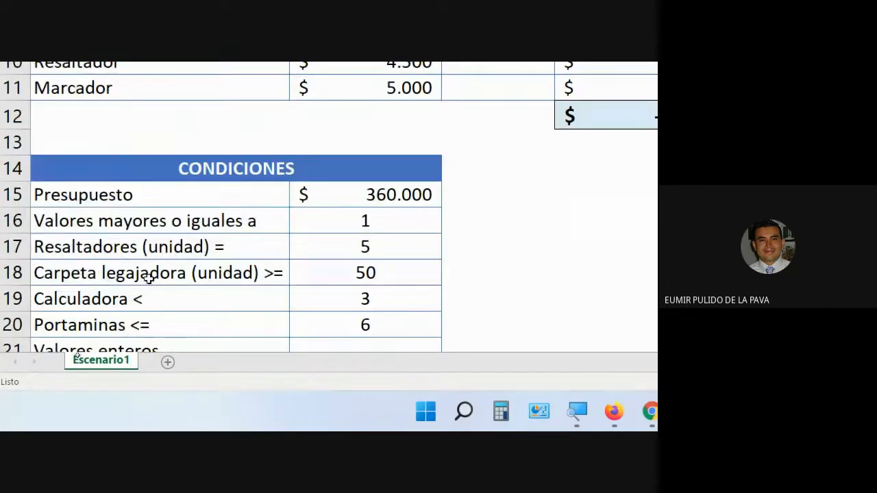
pyautogui.moveTo(108, 244); pyautogui.dragTo(333, 255)
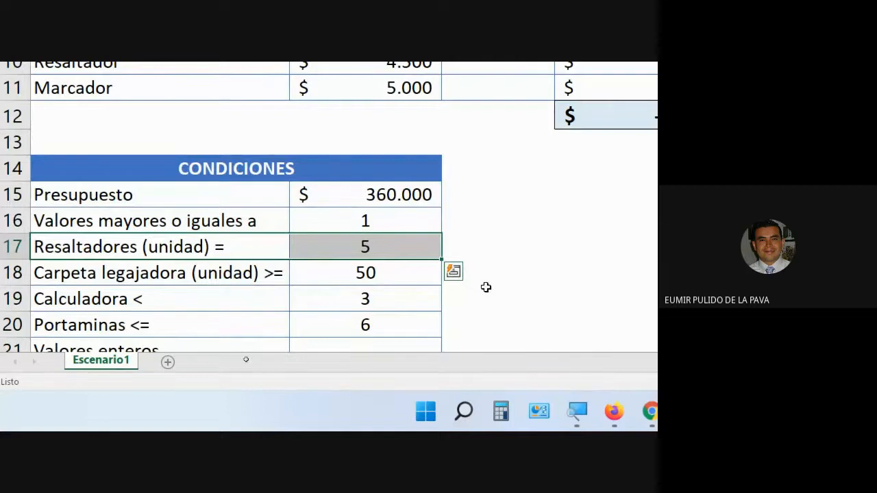
pyautogui.click(515, 67)
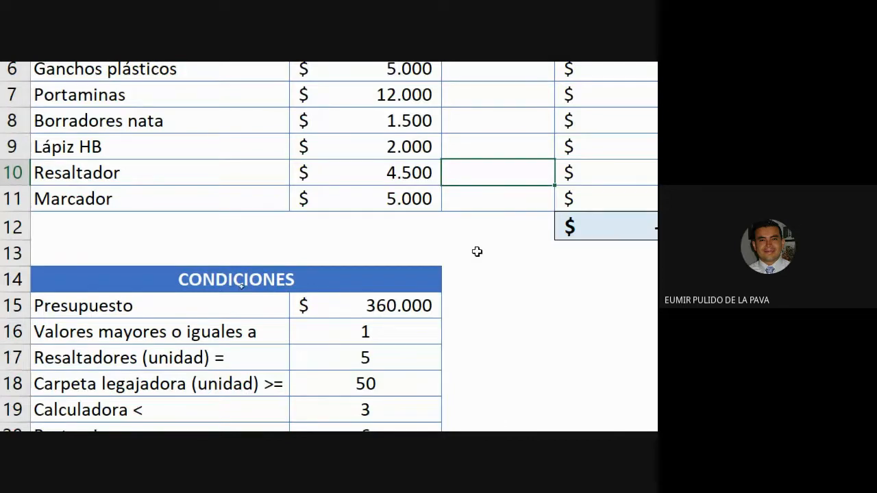
pyautogui.click(191, 386)
pyautogui.moveTo(191, 386); pyautogui.dragTo(373, 383)
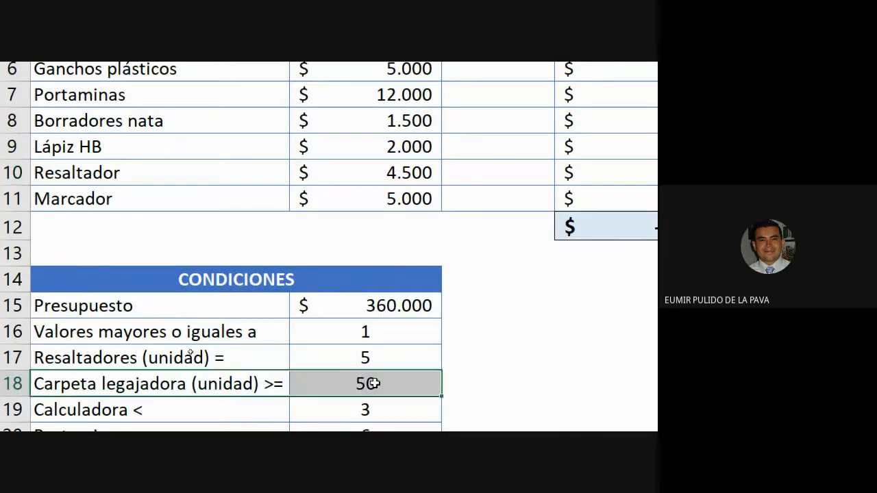
pyautogui.scroll(-1, 384, 401)
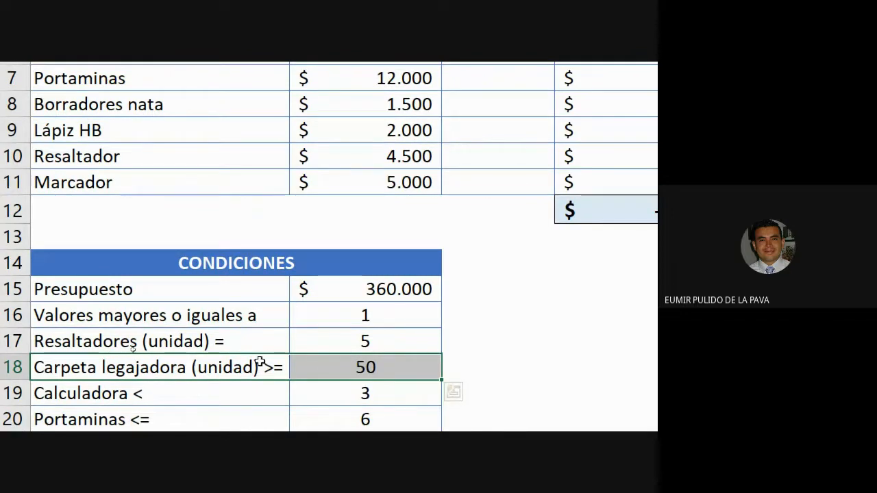
pyautogui.scroll(2, 454, 231)
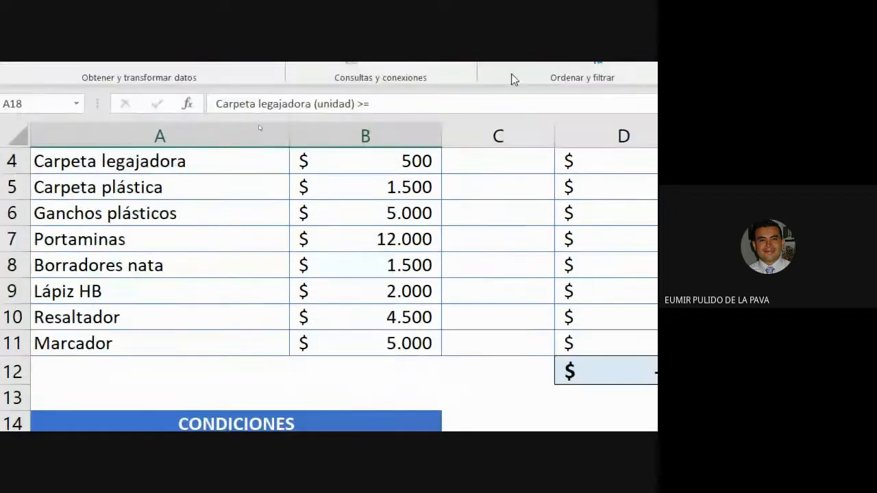
pyautogui.click(481, 267)
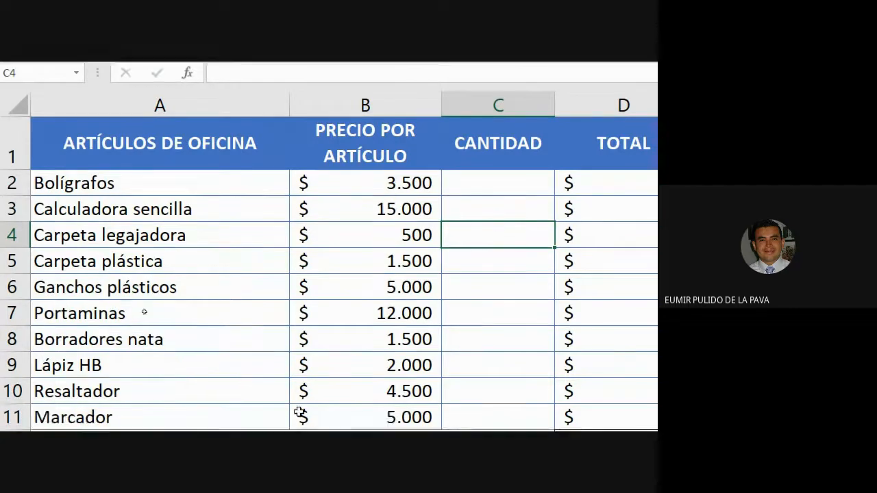
# Examine the Calculadora, Portaminas and Valores enteros conditions in the CONDICIONES table.
pyautogui.scroll(-2, 164, 322)
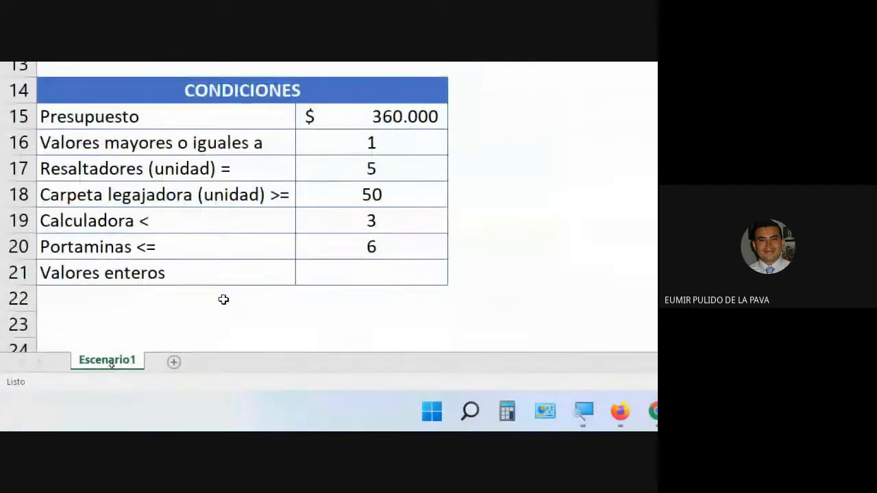
pyautogui.click(228, 221)
pyautogui.moveTo(227, 221); pyautogui.dragTo(352, 221)
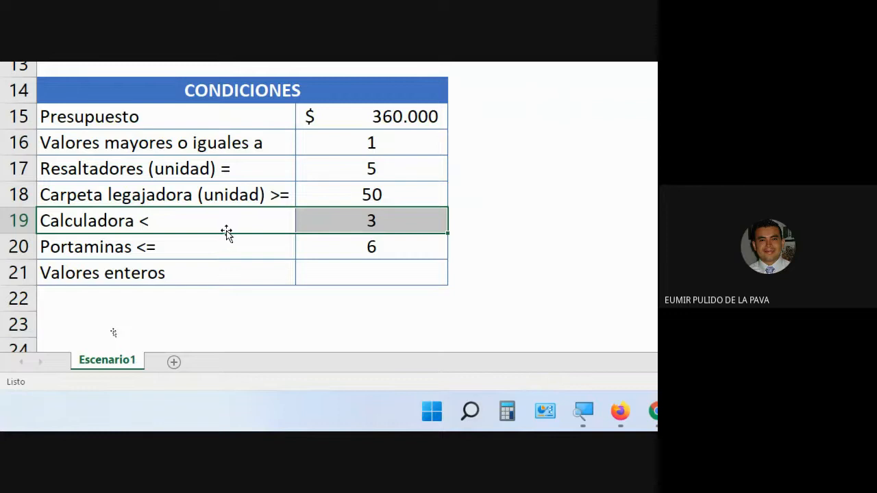
pyautogui.click(257, 144)
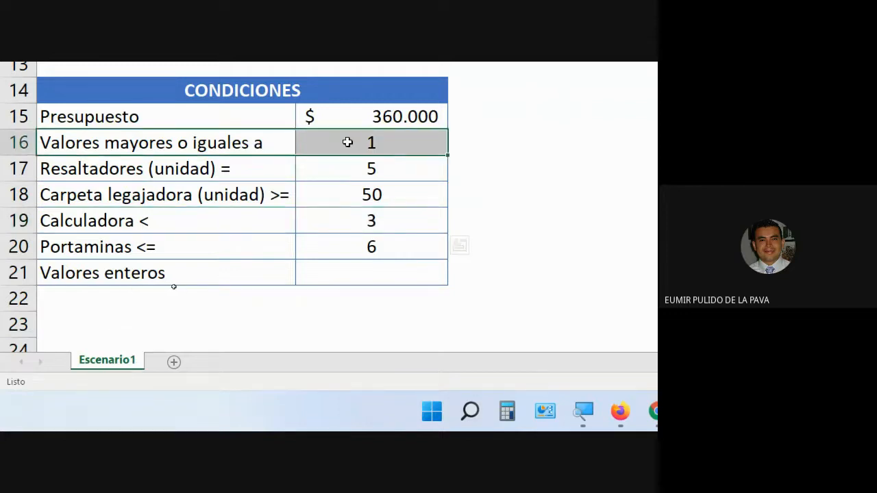
pyautogui.moveTo(213, 217); pyautogui.dragTo(362, 219)
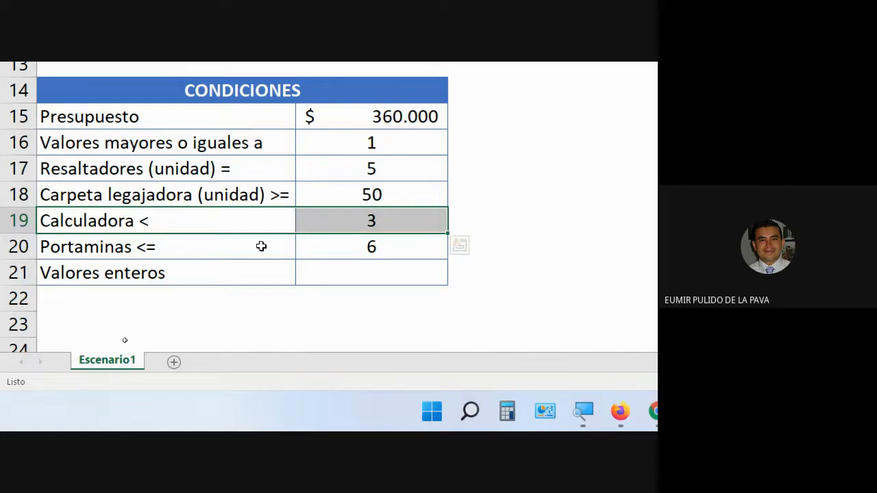
pyautogui.moveTo(196, 251); pyautogui.dragTo(325, 253)
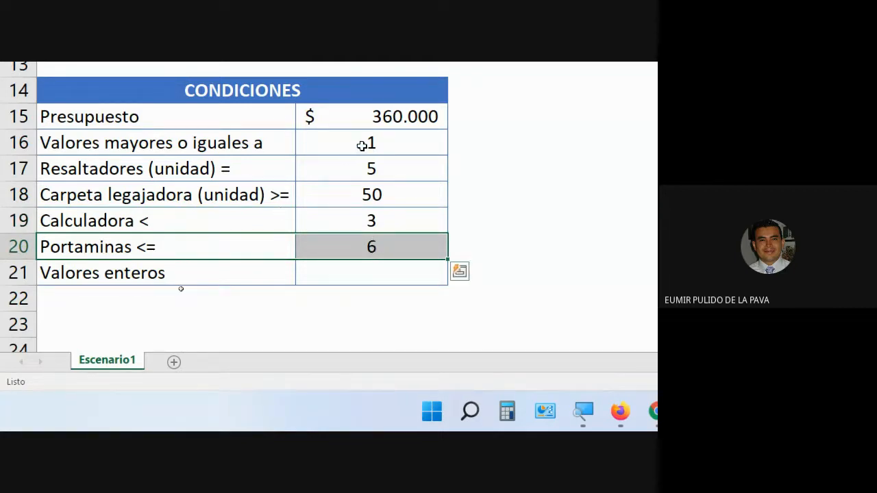
pyautogui.moveTo(237, 273); pyautogui.dragTo(350, 273)
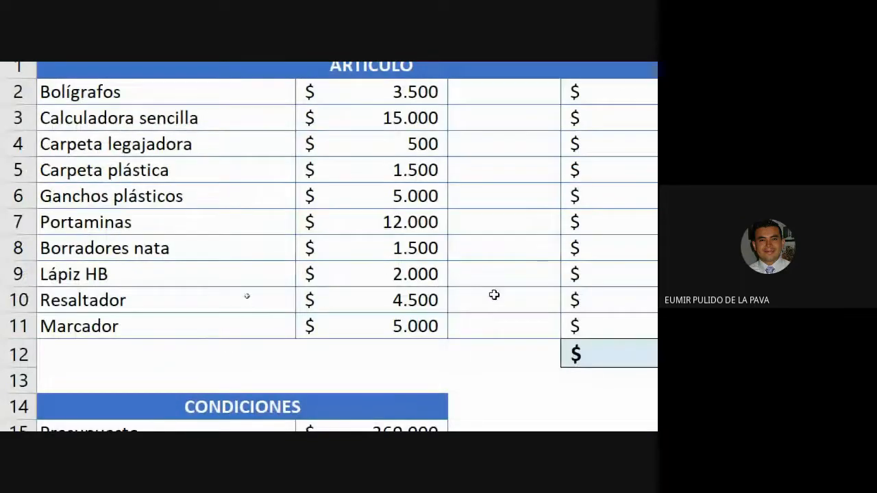
# Enter 1,5 as the Borradores nata quantity in cell C8.
pyautogui.click(492, 251)
pyautogui.write('1,5')
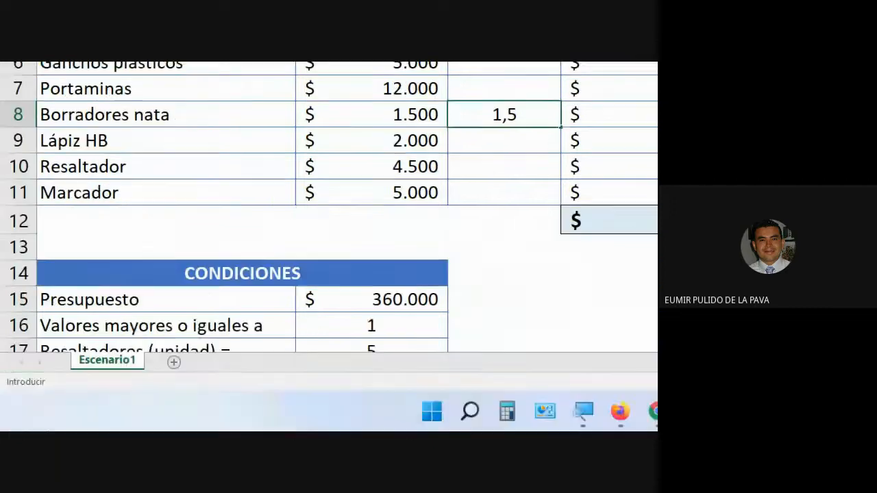
# Reduce the screen magnification, check the chat messages in the Google Meet call, and return to the Excel workbook.
pyautogui.click(403, 410)
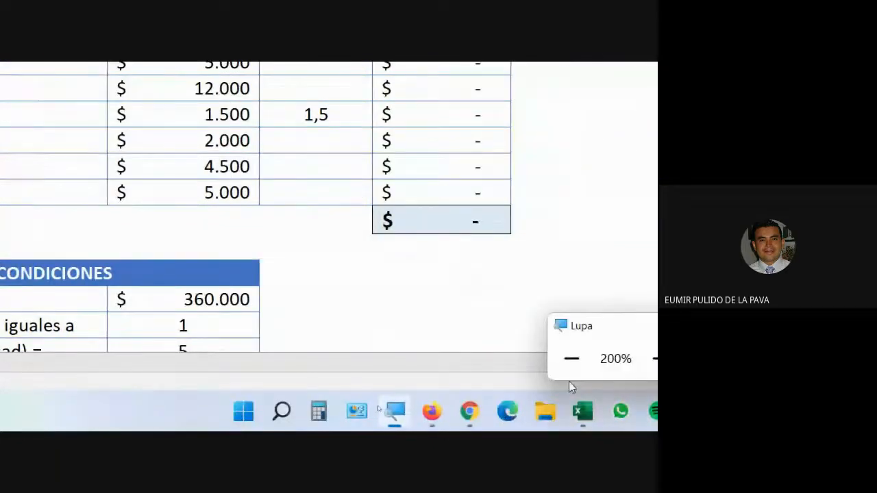
pyautogui.click(571, 358)
pyautogui.moveTo(330, 421)
pyautogui.click(281, 381)
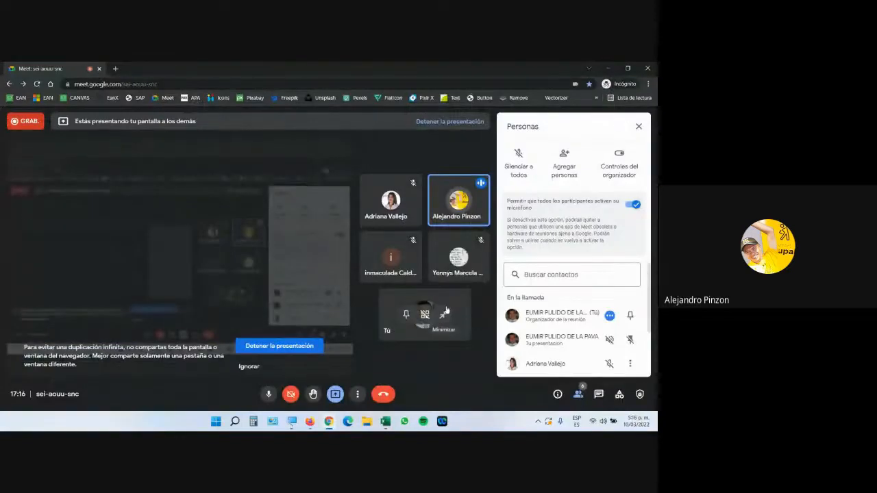
pyautogui.click(599, 397)
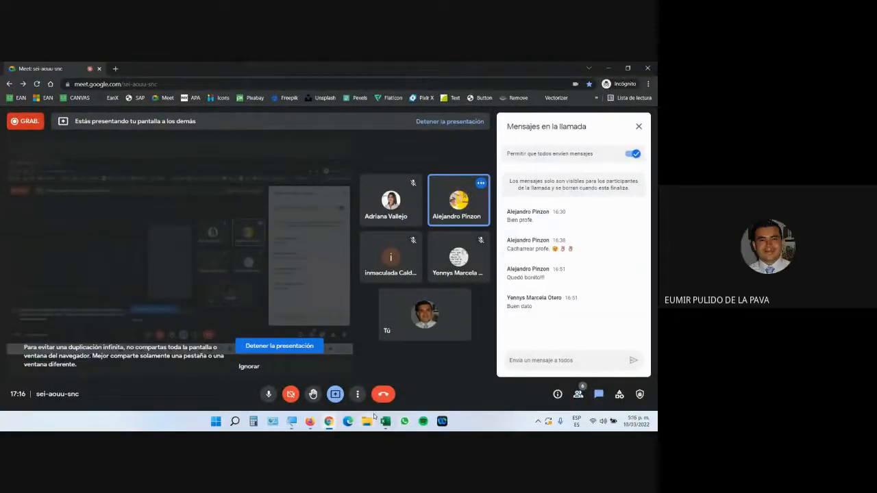
pyautogui.click(385, 421)
pyautogui.scroll(-2, 91, 342)
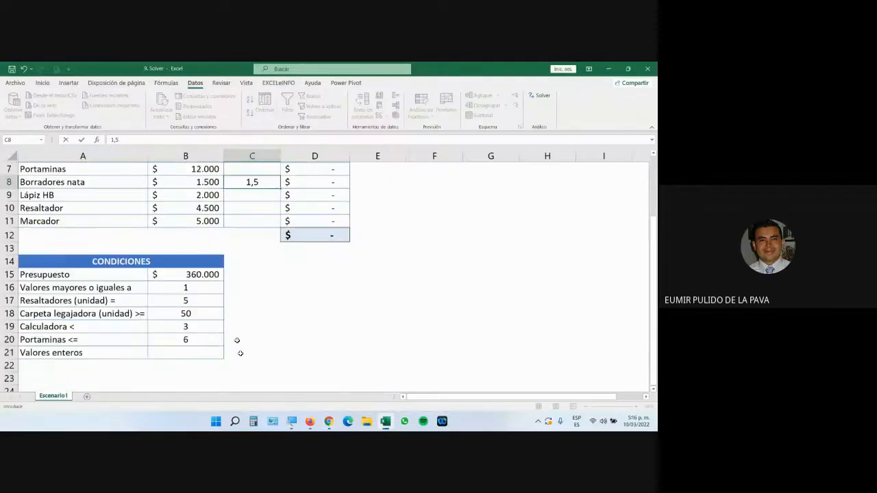
# Enter 3,7 as the Portaminas quantity in cell C7.
pyautogui.click(92, 356)
pyautogui.scroll(2, 268, 333)
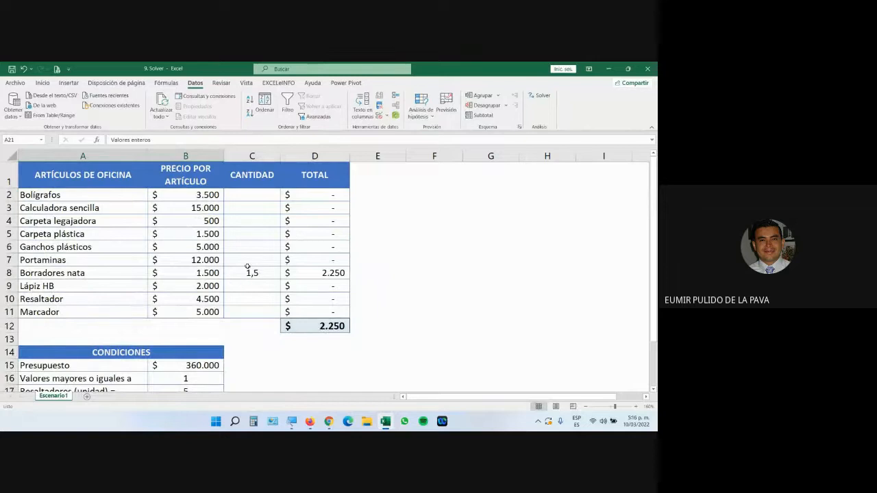
pyautogui.click(263, 263)
pyautogui.write('3,7')
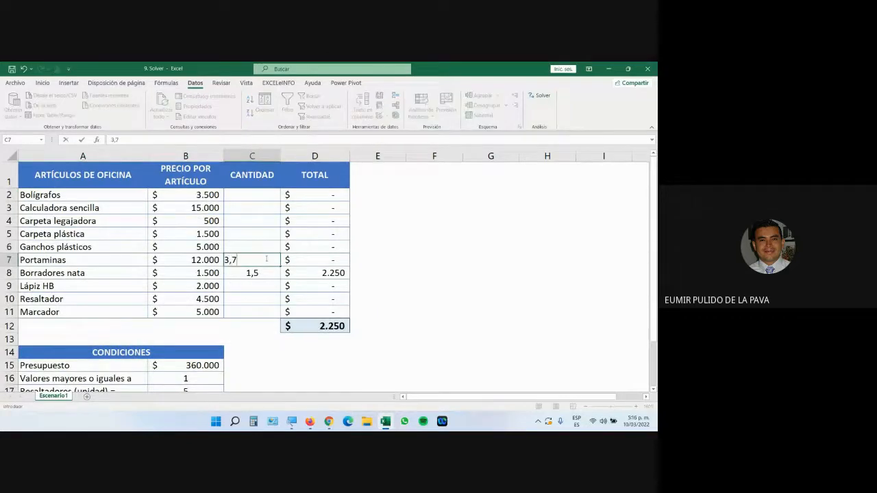
pyautogui.press('Return')
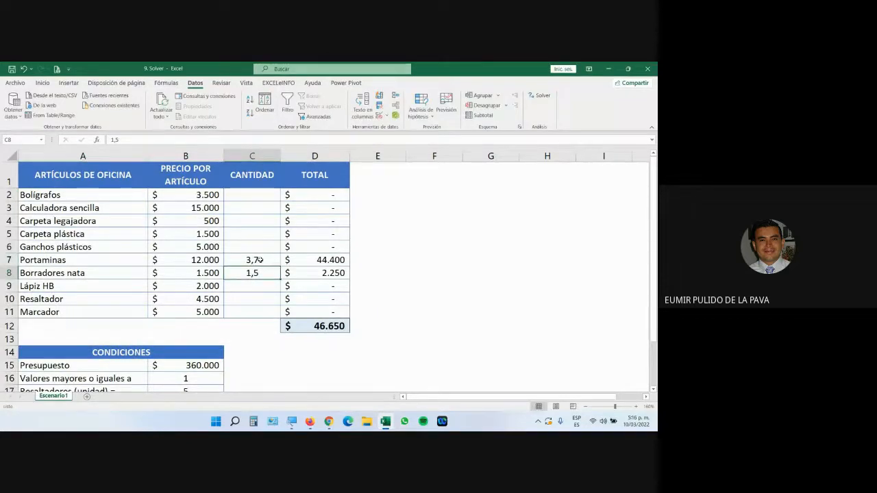
# Clear the trial quantities in C7:C8, and select the conditions in A16:B21 of the CONDICIONES table.
pyautogui.moveTo(259, 260); pyautogui.dragTo(258, 266)
pyautogui.press('Delete')
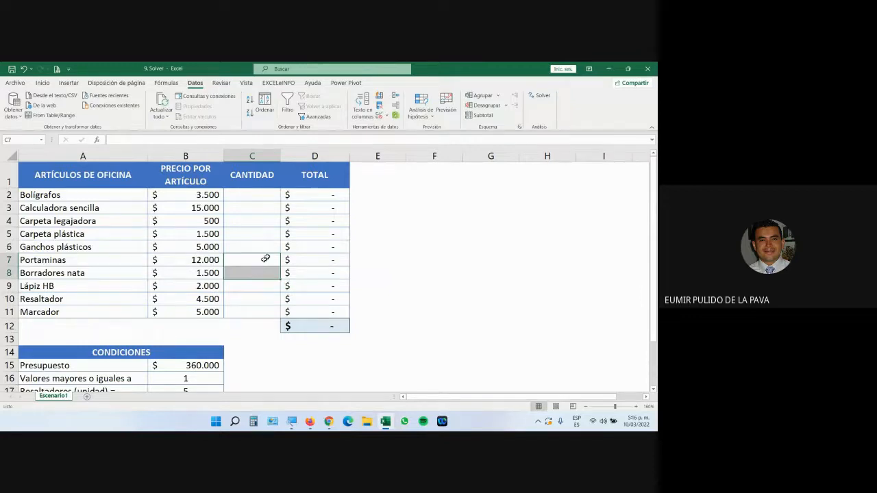
pyautogui.scroll(-2, 205, 274)
pyautogui.click(115, 287)
pyautogui.moveTo(116, 287); pyautogui.dragTo(192, 352)
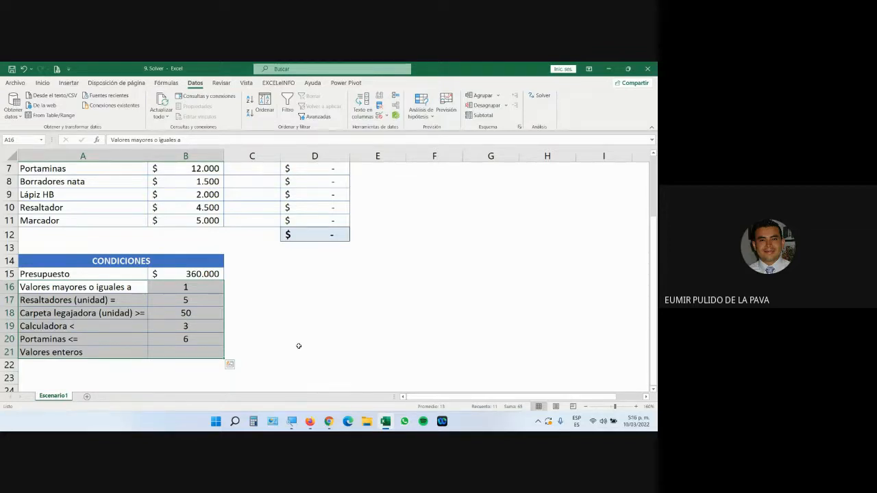
# Open the Solver parameters and magnify the screen to make them readable.
pyautogui.scroll(2, 295, 343)
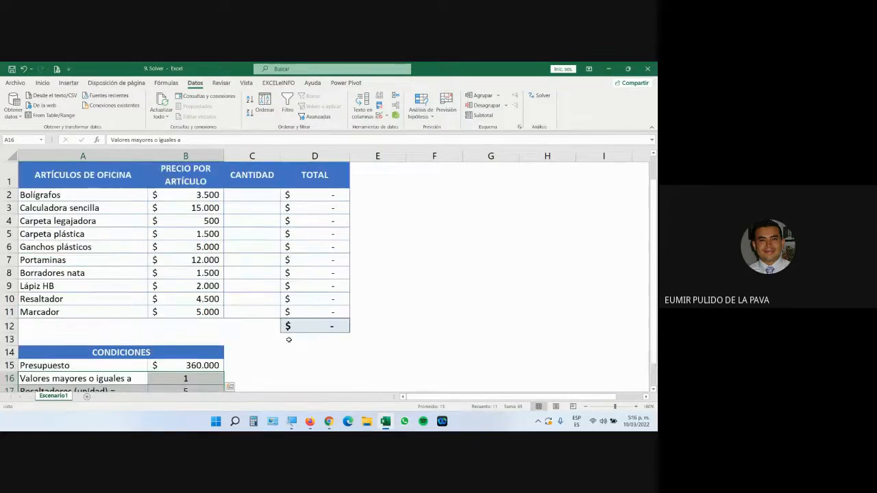
pyautogui.click(387, 326)
pyautogui.click(538, 96)
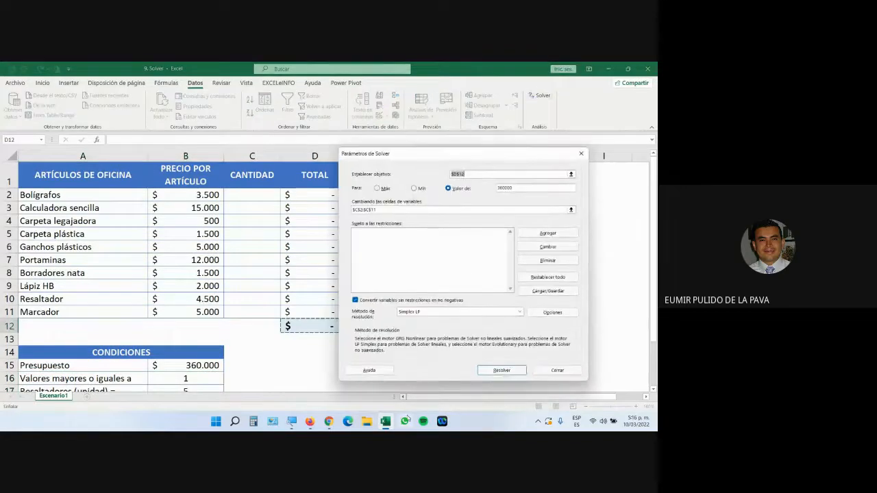
pyautogui.press('super+plus')
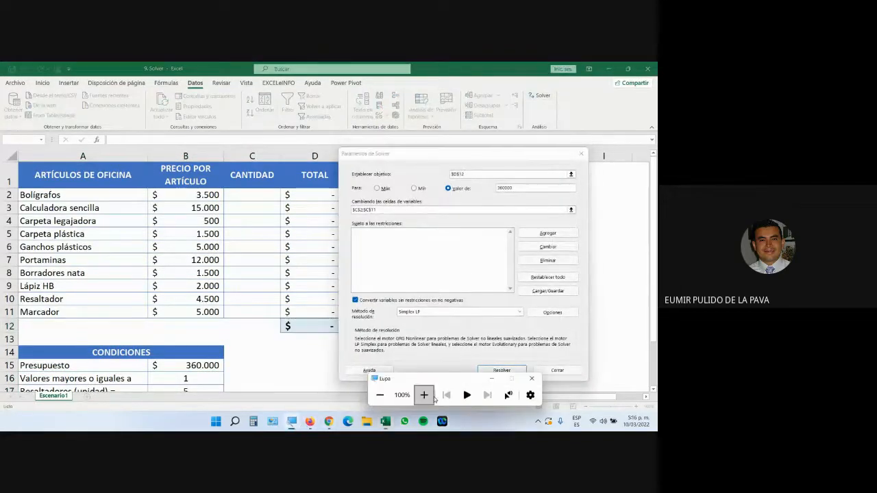
pyautogui.click(422, 395)
pyautogui.click(421, 395)
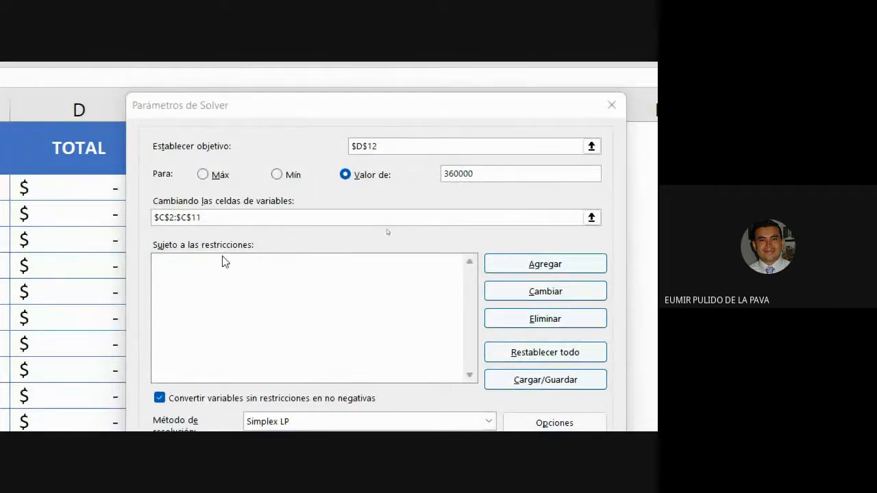
# Add a Solver constraint requiring all quantities in C2:C11 to be >= 1.
pyautogui.click(562, 264)
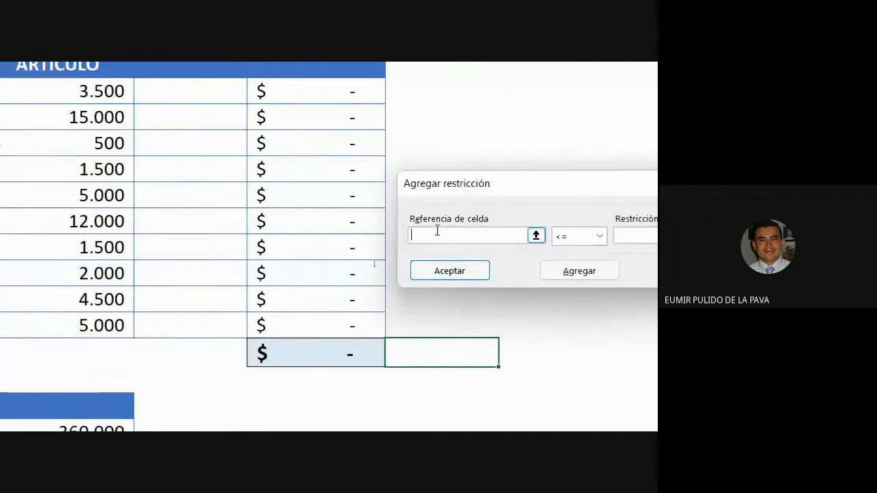
pyautogui.moveTo(199, 112); pyautogui.dragTo(186, 342)
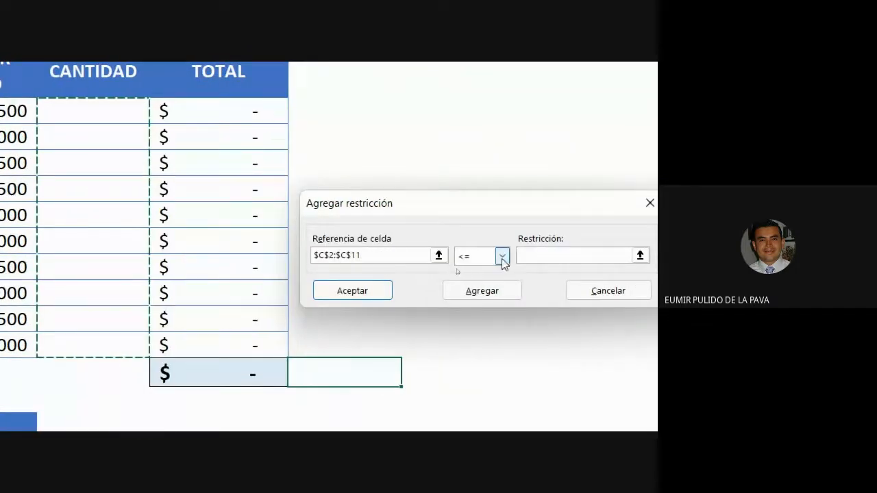
pyautogui.click(502, 256)
pyautogui.click(468, 296)
pyautogui.click(531, 257)
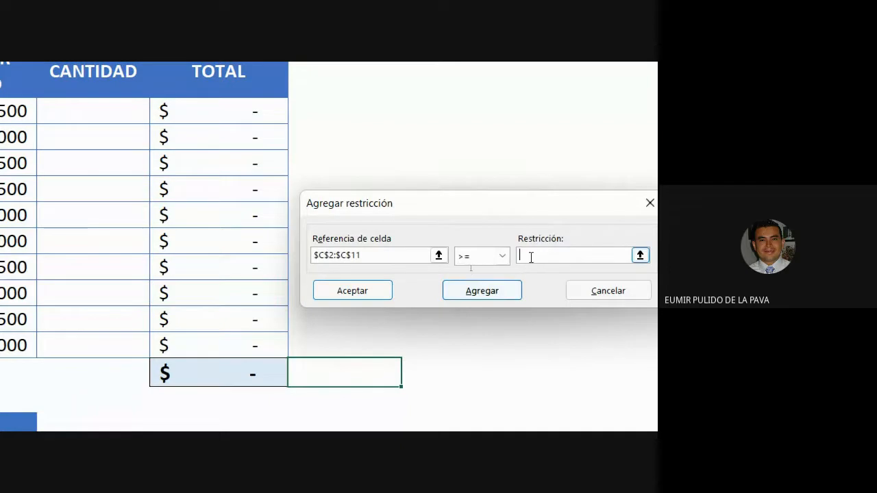
pyautogui.write('1')
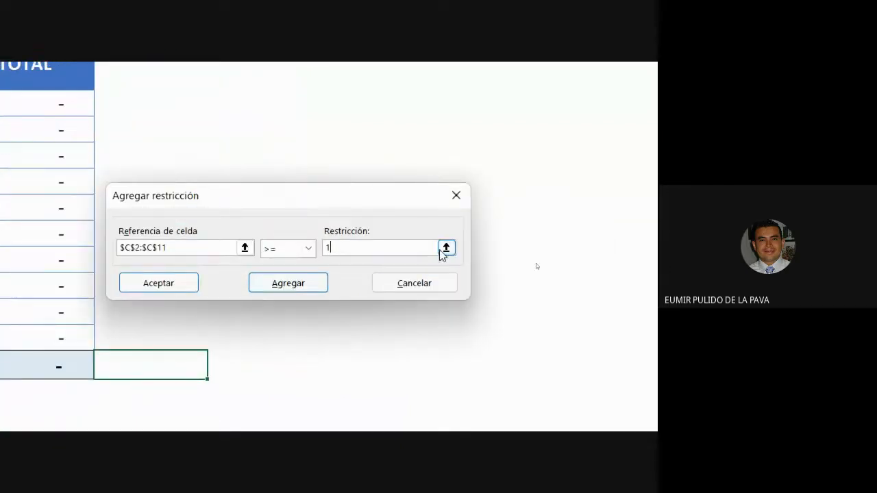
pyautogui.click(446, 248)
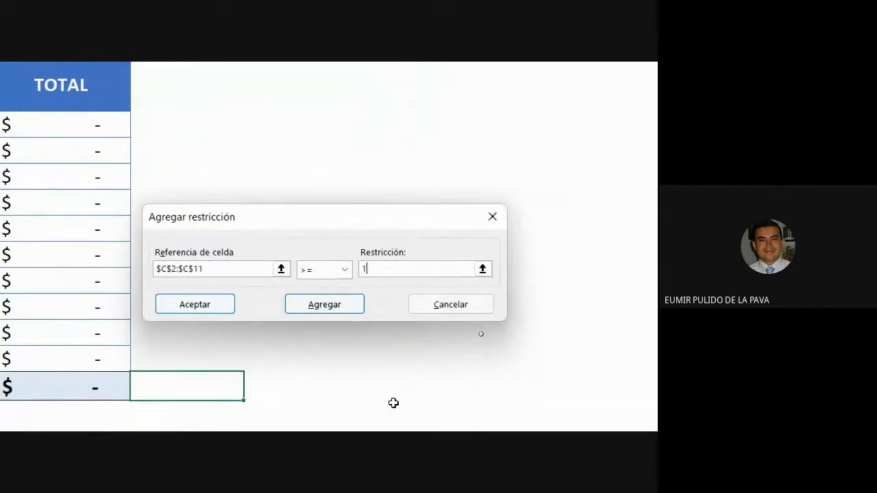
pyautogui.click(322, 304)
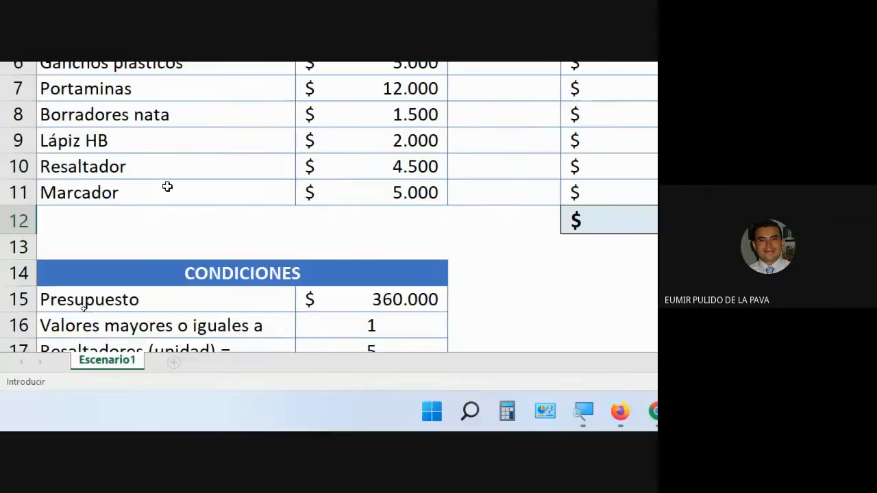
# Add a Solver constraint fixing the Resaltador quantity in C10 to = 5.
pyautogui.scroll(-2, 291, 263)
pyautogui.moveTo(116, 248); pyautogui.dragTo(393, 254)
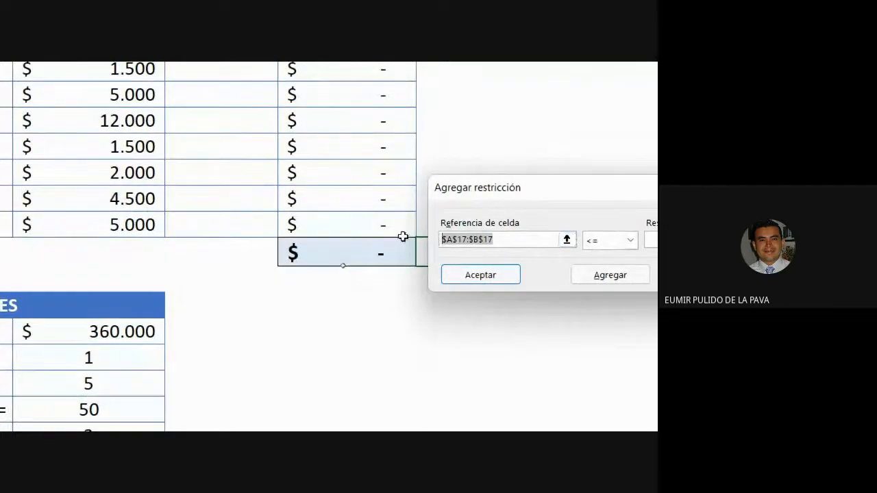
pyautogui.press('Delete')
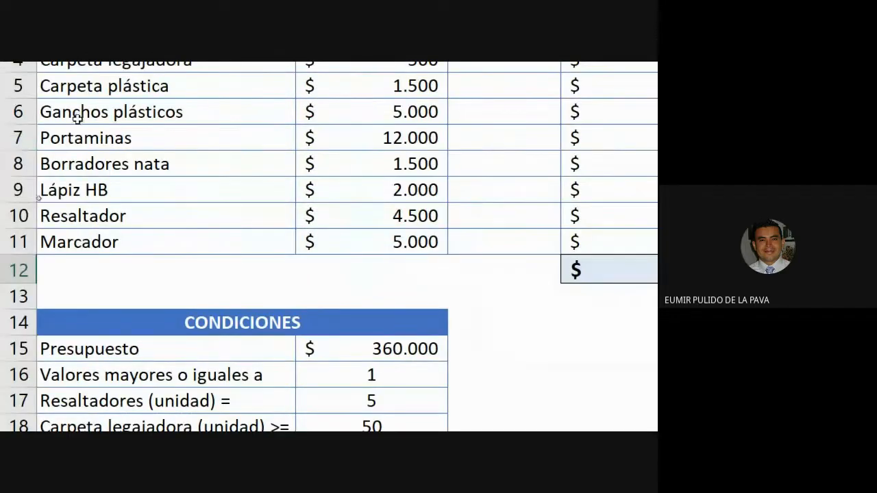
pyautogui.click(491, 218)
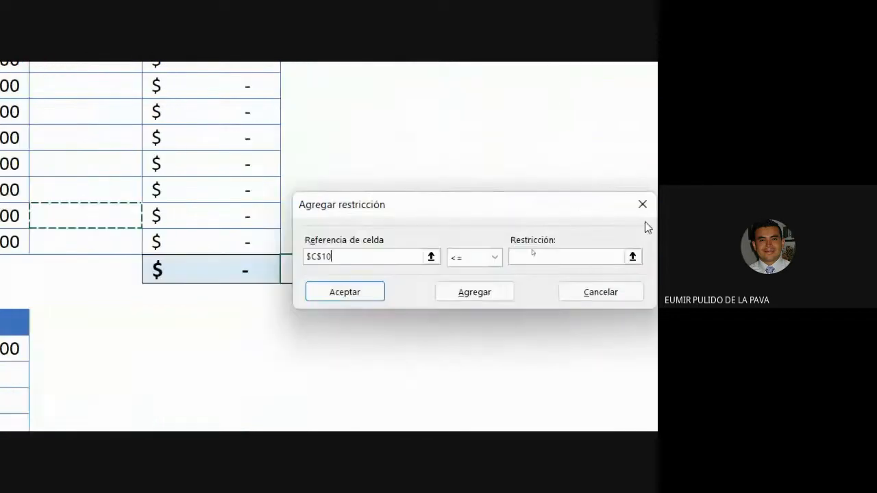
pyautogui.click(457, 258)
pyautogui.click(431, 295)
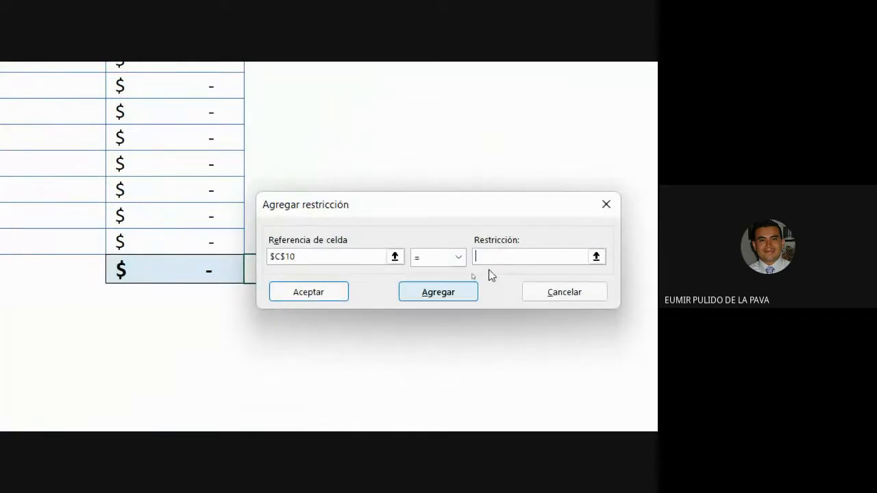
pyautogui.write('5')
pyautogui.click(438, 291)
pyautogui.click(308, 292)
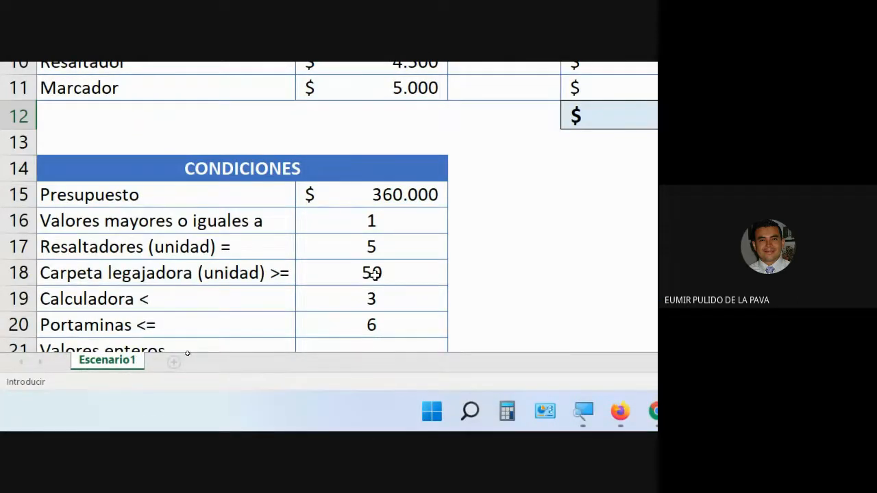
# Add a Solver constraint requiring the Carpeta legajadora quantity in C4 to be >= 50.
pyautogui.scroll(1, 242, 286)
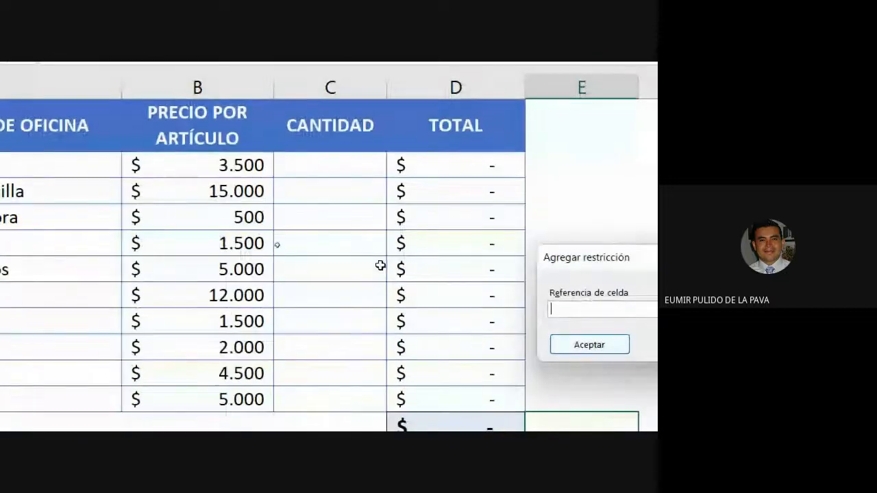
pyautogui.click(347, 225)
pyautogui.click(531, 309)
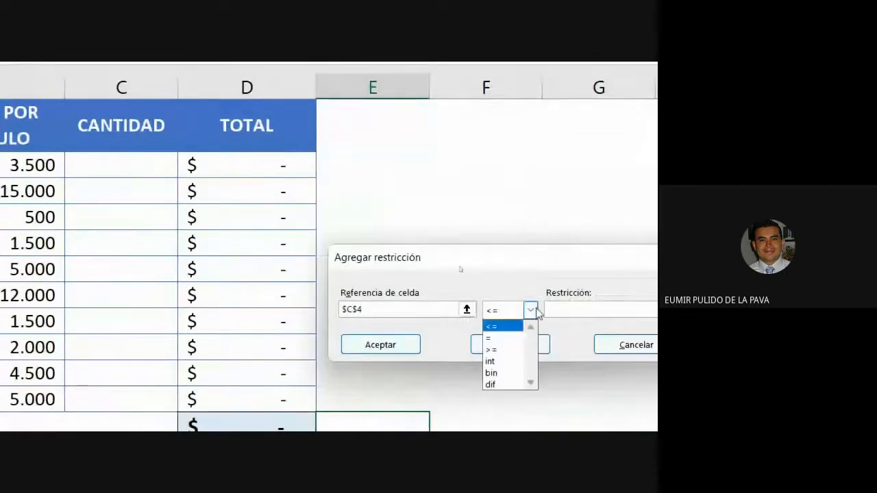
pyautogui.click(511, 347)
pyautogui.write('5')
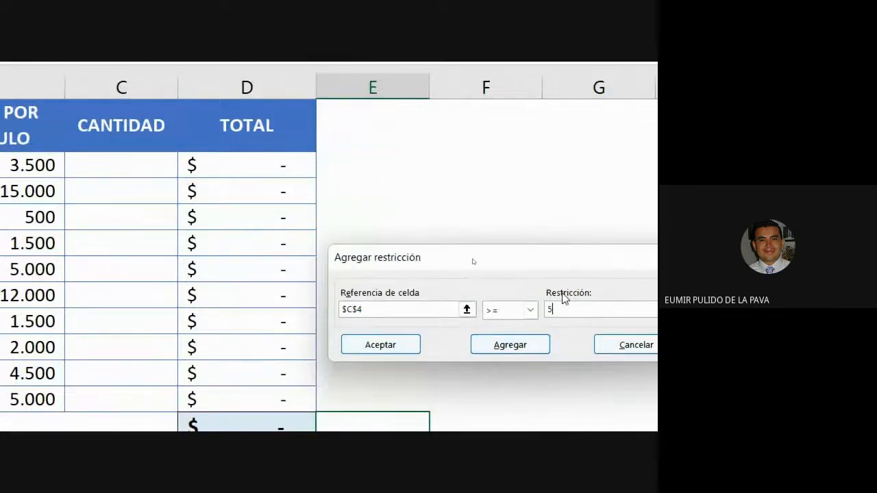
pyautogui.write('0')
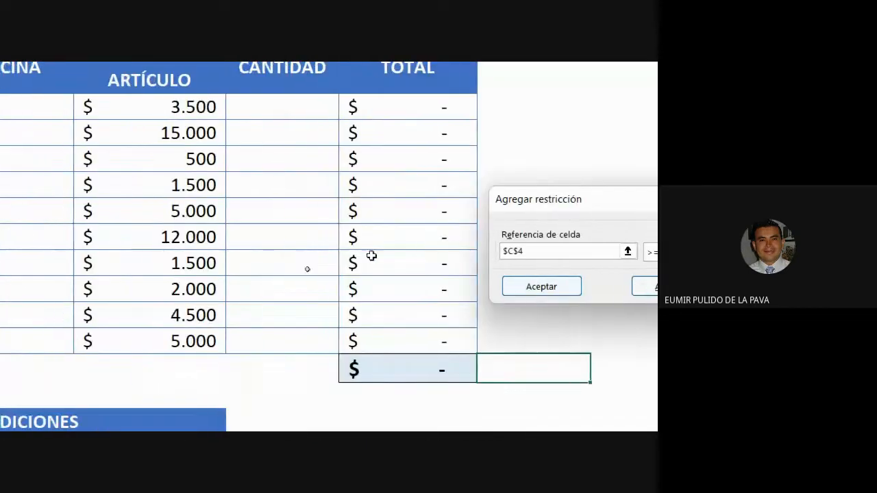
pyautogui.click(513, 293)
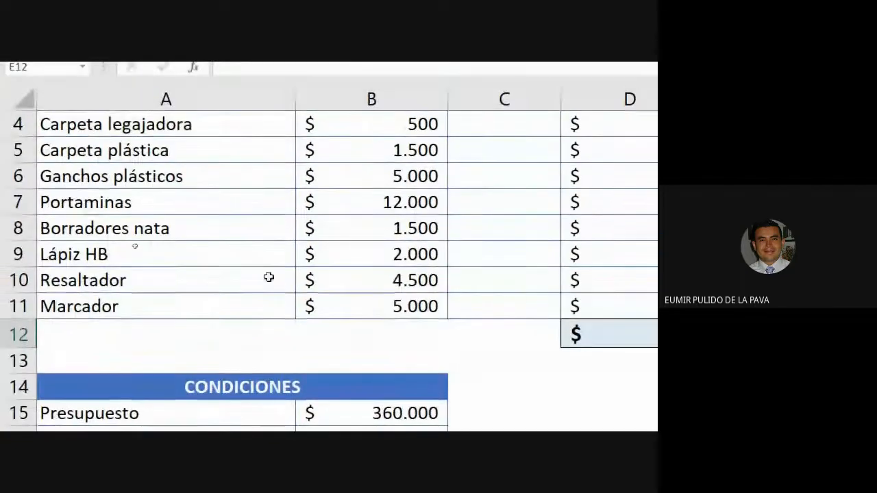
# Add a Solver constraint limiting the Calculadora sencilla quantity in C3 to <= 2.
pyautogui.click(497, 199)
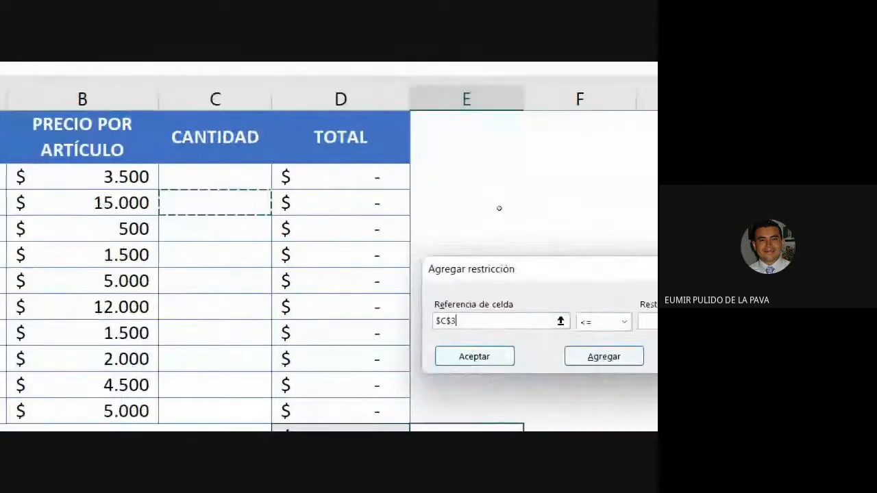
pyautogui.click(433, 306)
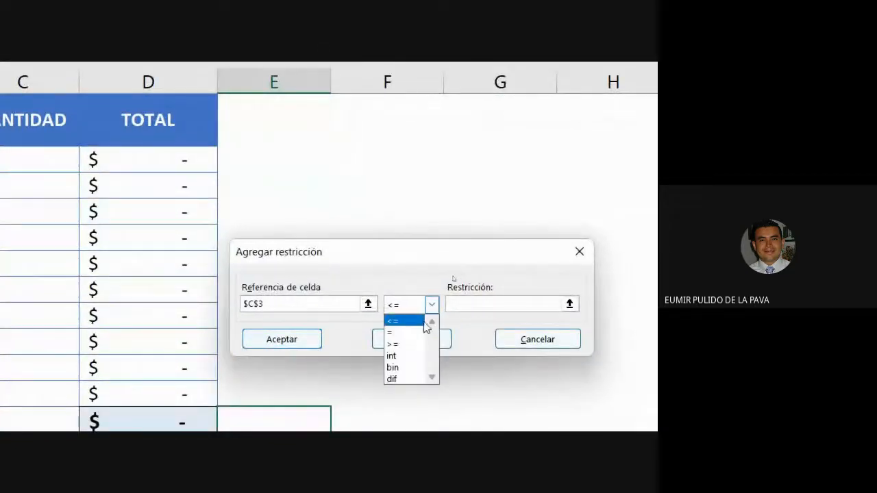
pyautogui.click(394, 322)
pyautogui.click(460, 302)
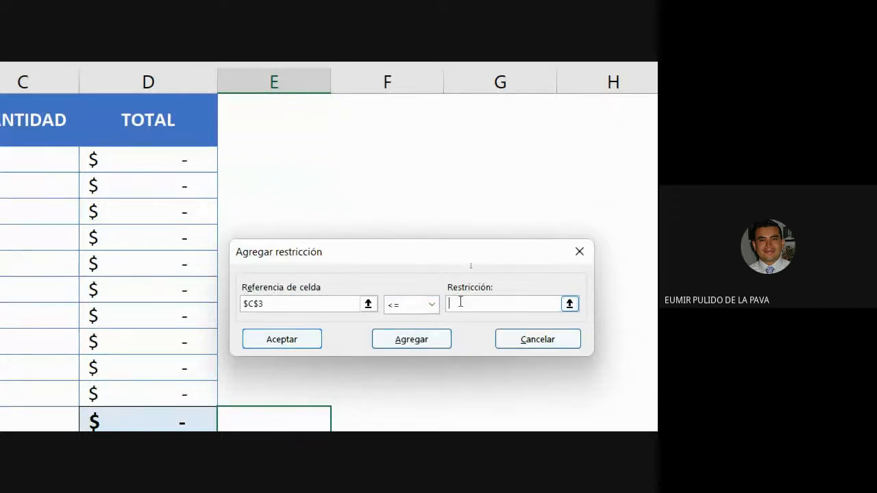
pyautogui.write('2')
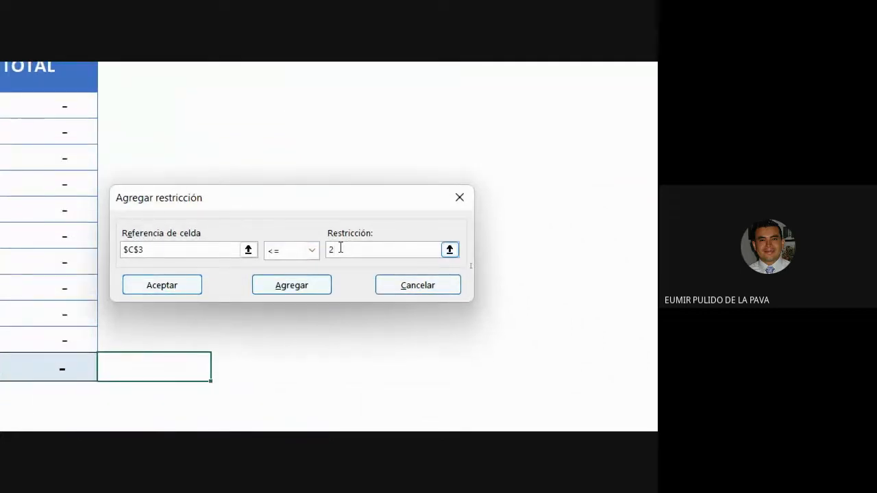
pyautogui.click(274, 283)
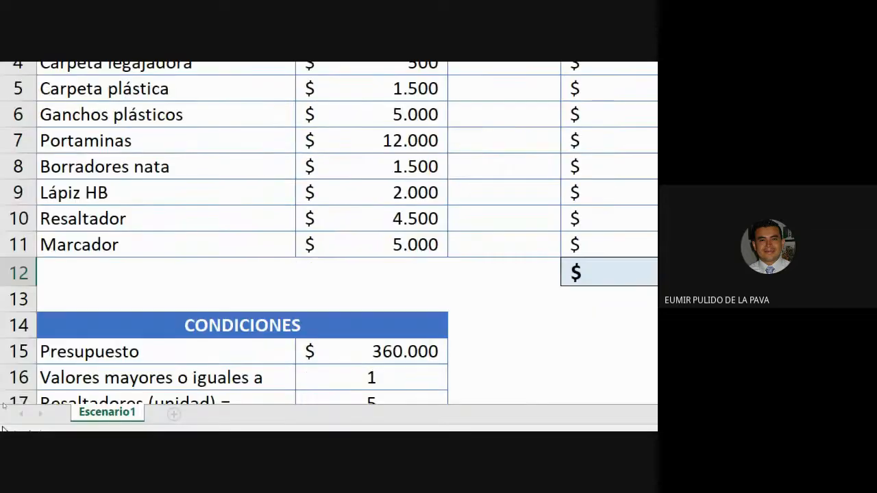
# Add a Solver constraint limiting the Portaminas quantity in C7 to <= 6.
pyautogui.scroll(-2, 126, 328)
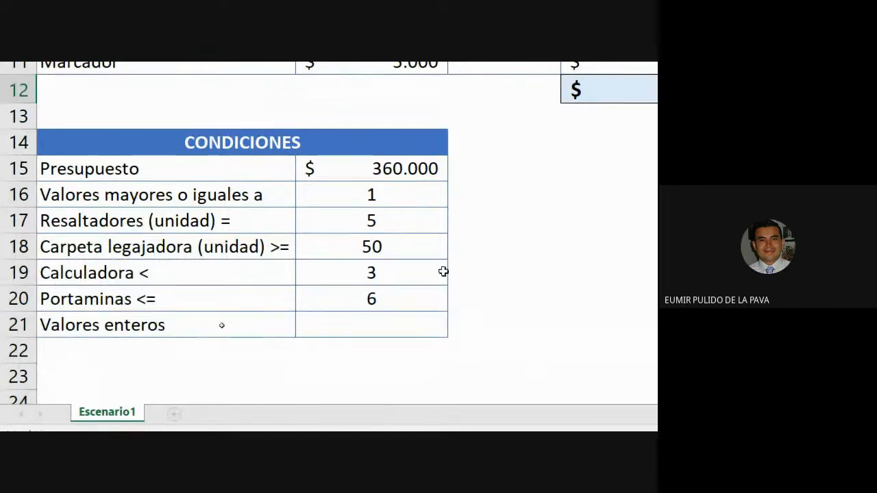
pyautogui.click(256, 116)
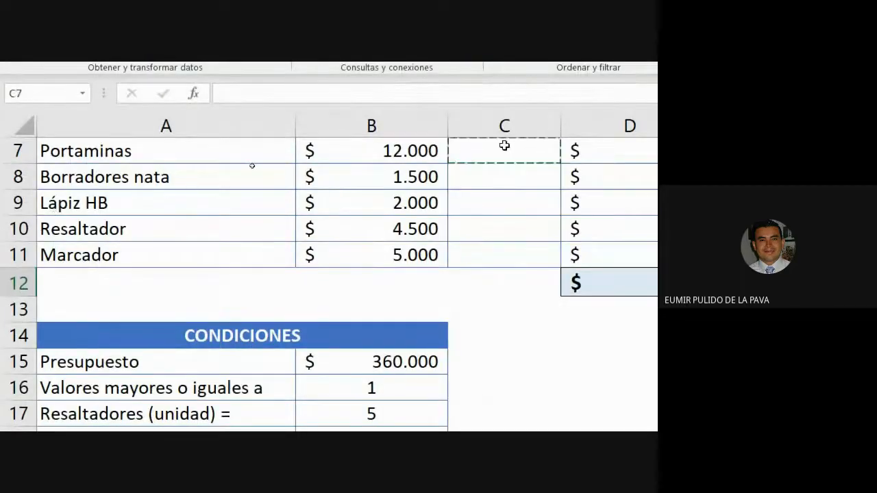
pyautogui.click(516, 314)
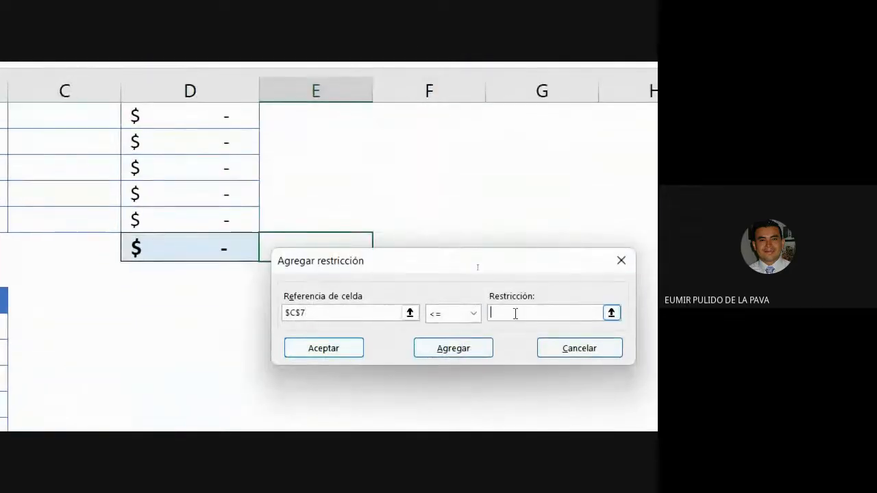
pyautogui.click(455, 348)
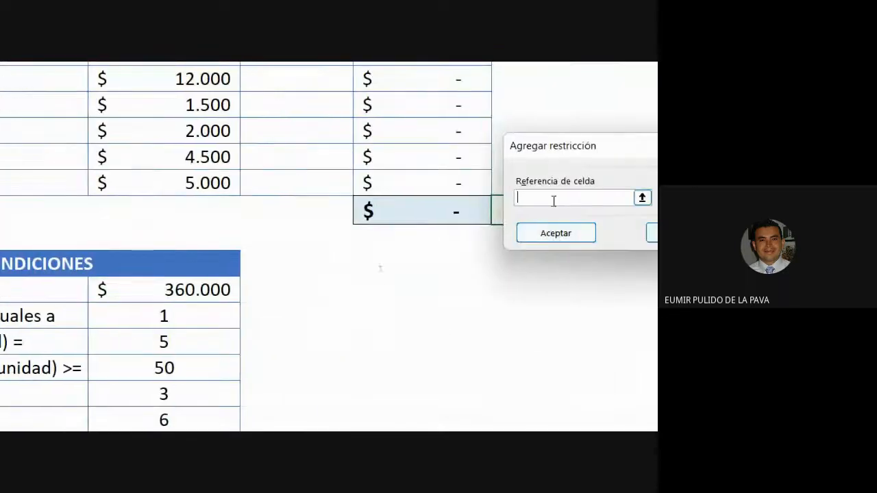
# Add a final Solver constraint requiring all quantities in C2:C11 to be whole numbers with the int option.
pyautogui.moveTo(294, 148); pyautogui.dragTo(298, 377)
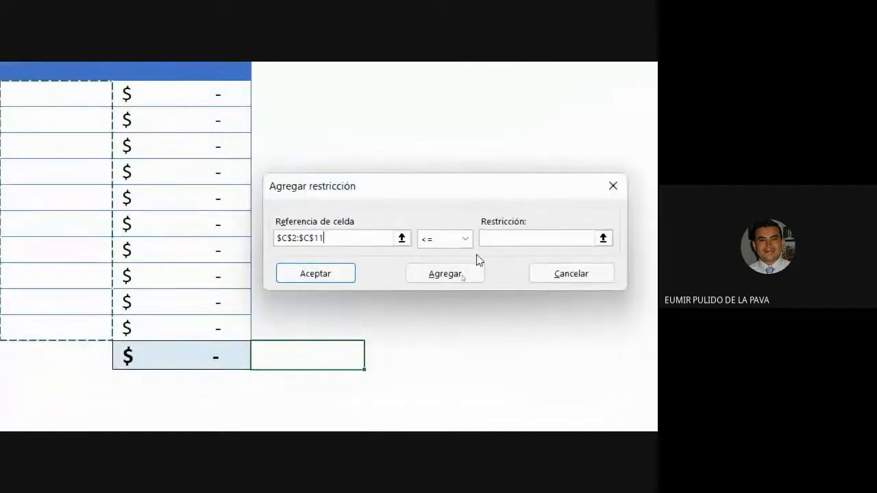
pyautogui.click(465, 238)
pyautogui.click(443, 290)
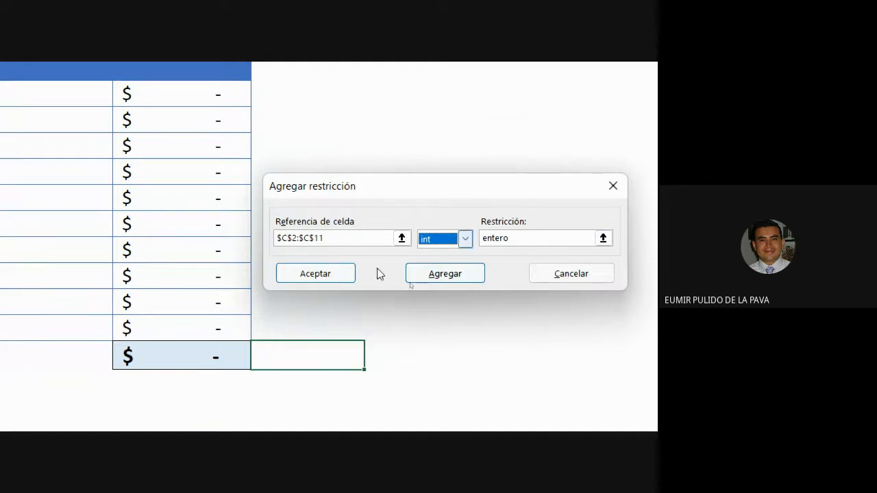
pyautogui.click(327, 277)
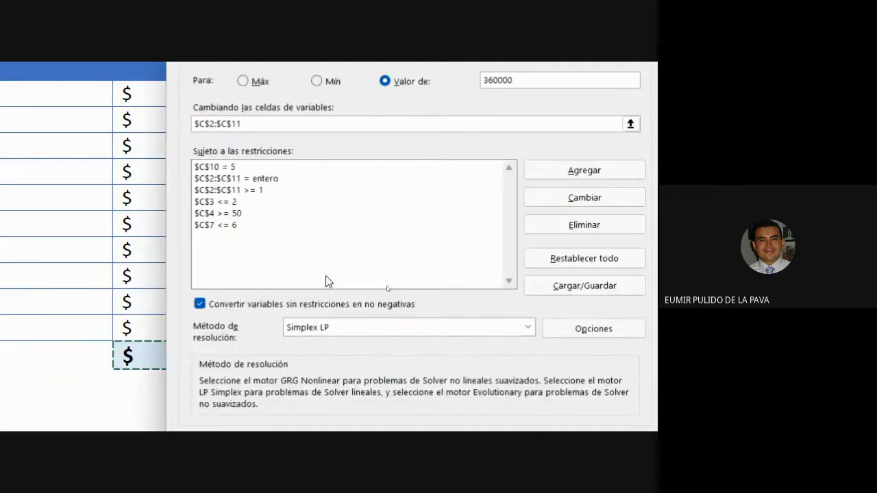
# Check each listed constraint, solve the model with Simplex LP and keep the Solver solution.
pyautogui.click(232, 231)
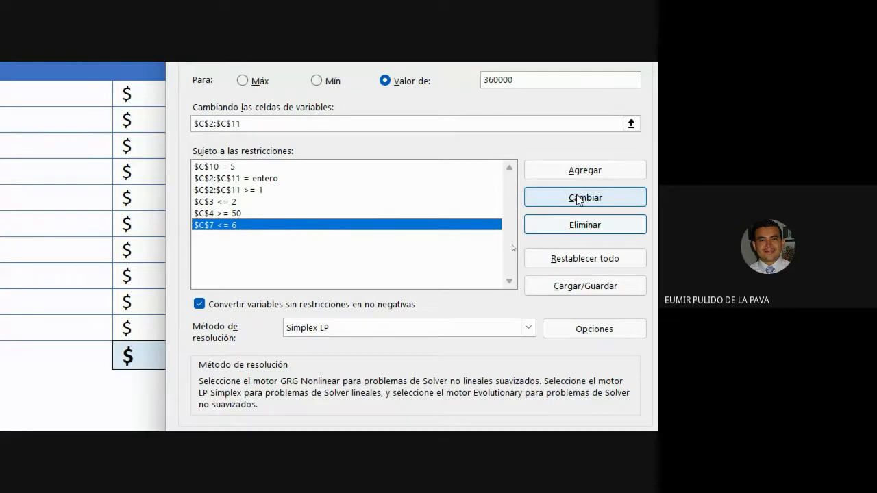
pyautogui.click(205, 168)
pyautogui.click(209, 179)
pyautogui.click(212, 191)
pyautogui.click(216, 202)
pyautogui.click(218, 213)
pyautogui.click(220, 225)
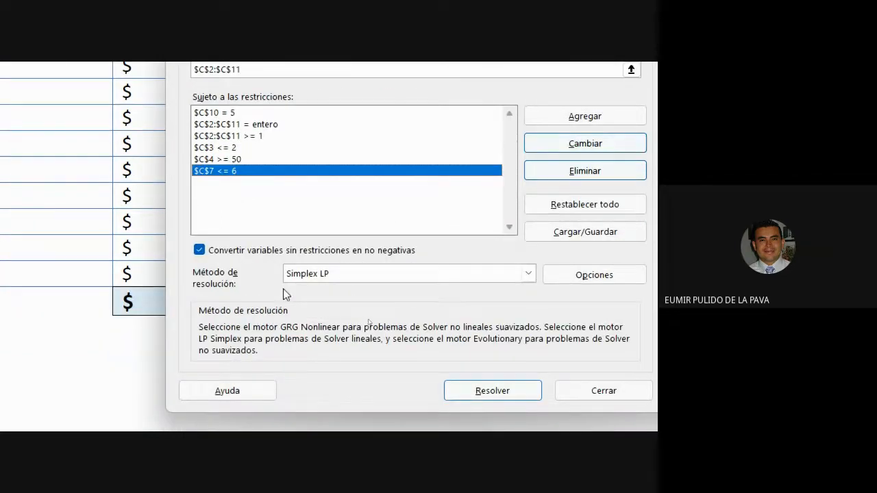
pyautogui.click(482, 396)
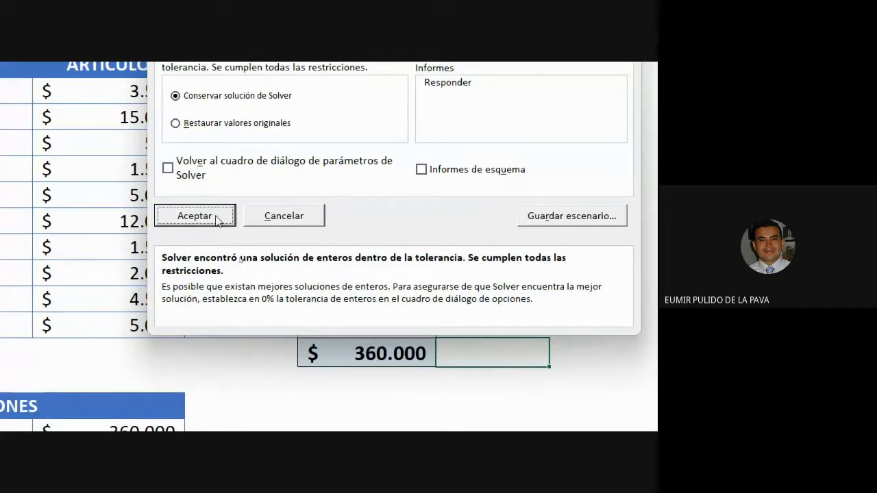
pyautogui.click(222, 216)
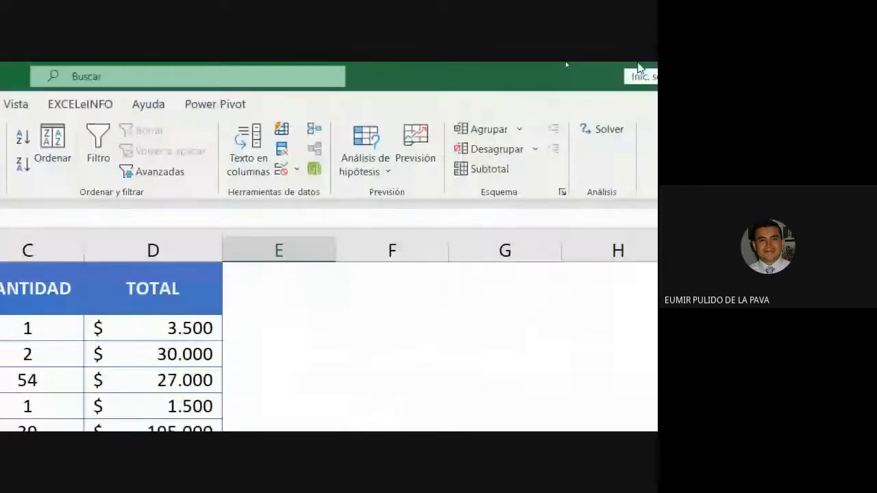
# Reopen Solver and inspect the int option of the whole-number constraint on C2:C11, closing without solving again.
pyautogui.click(607, 129)
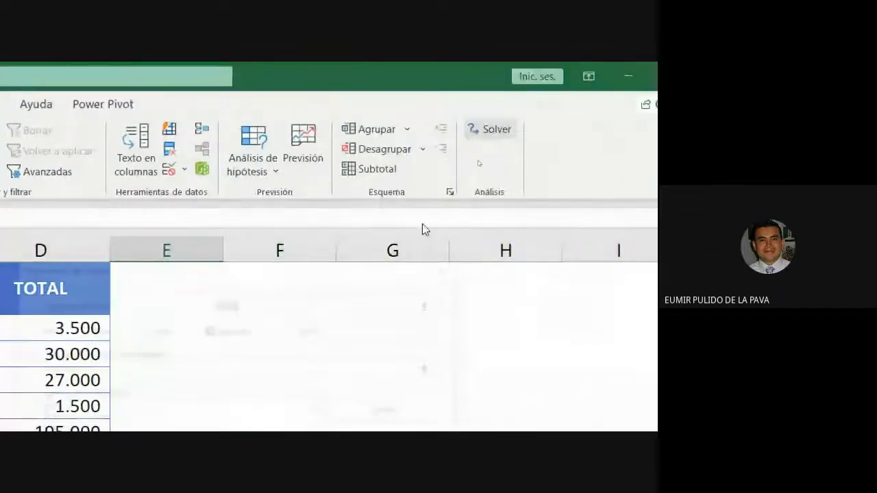
pyautogui.click(379, 146)
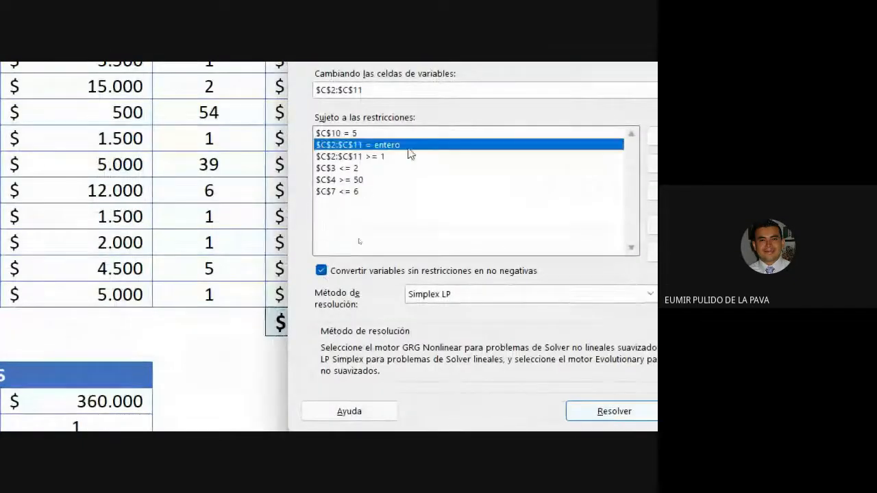
pyautogui.click(413, 169)
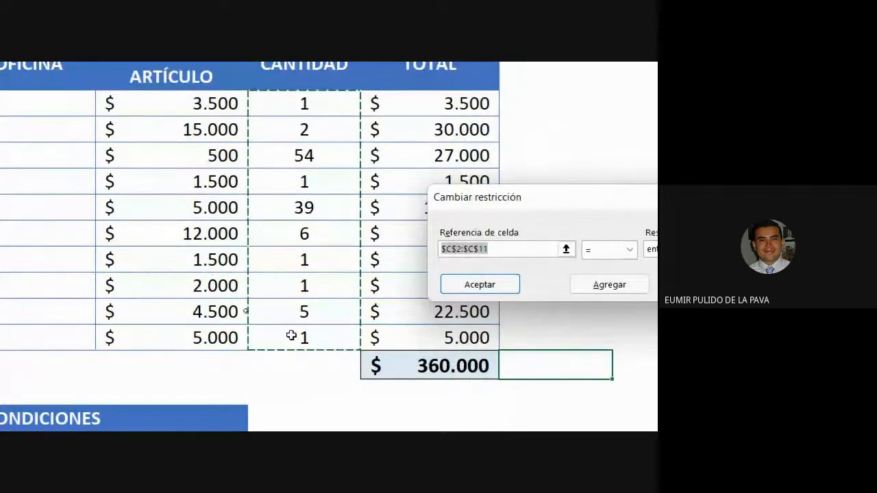
pyautogui.click(250, 249)
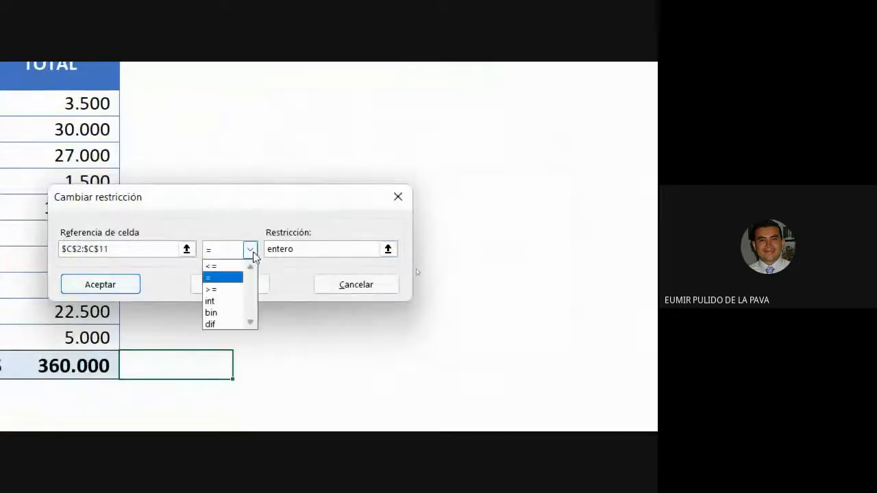
pyautogui.click(210, 302)
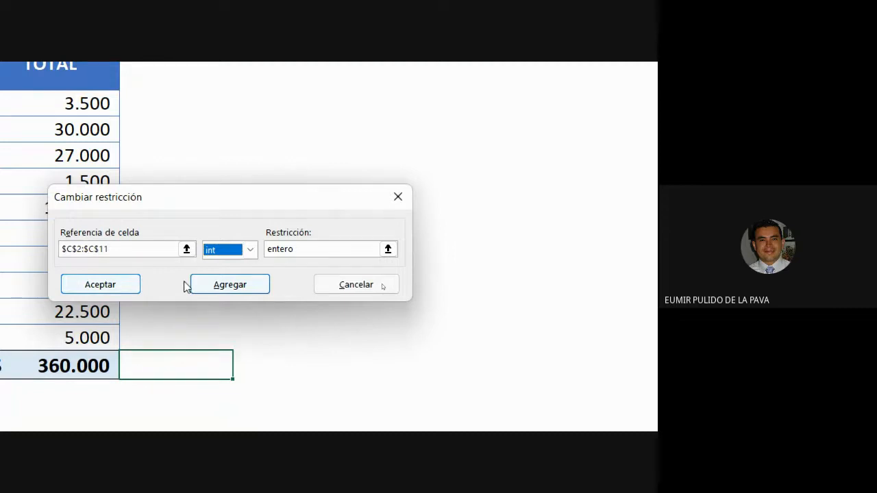
pyautogui.click(331, 282)
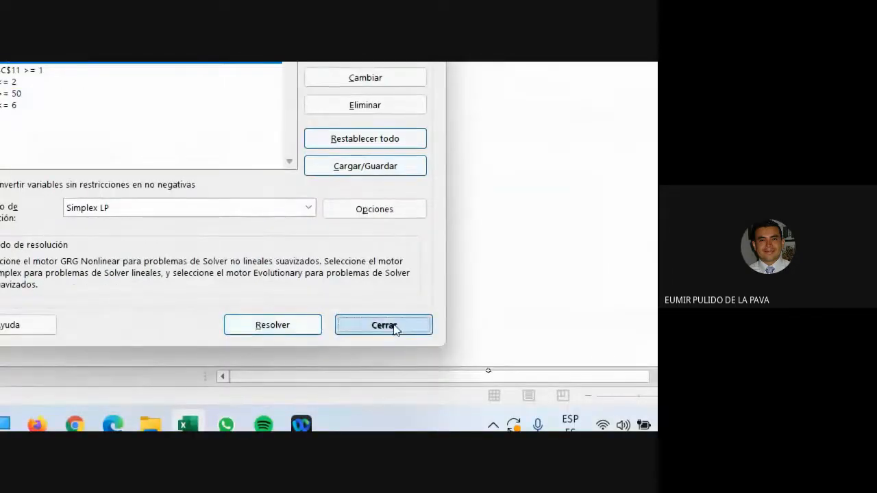
pyautogui.click(395, 327)
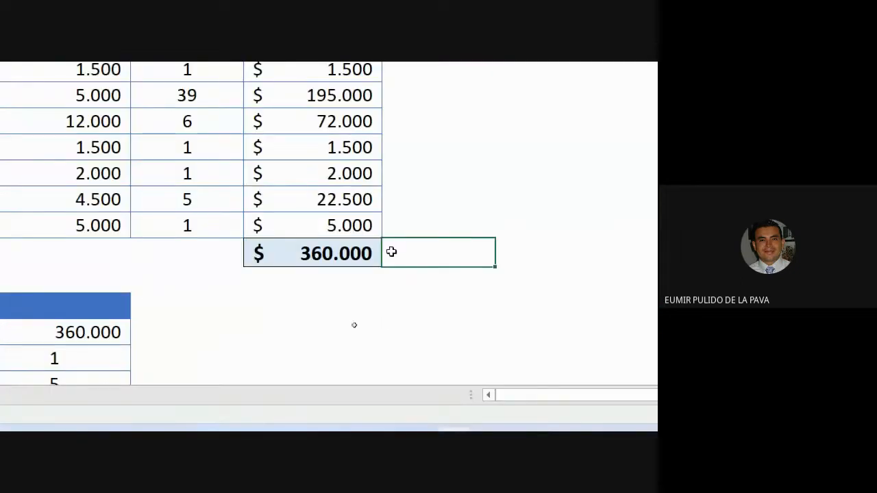
# Select the grand total in D12, return the screen magnification to 100% and switch to the Google Meet call.
pyautogui.click(666, 392)
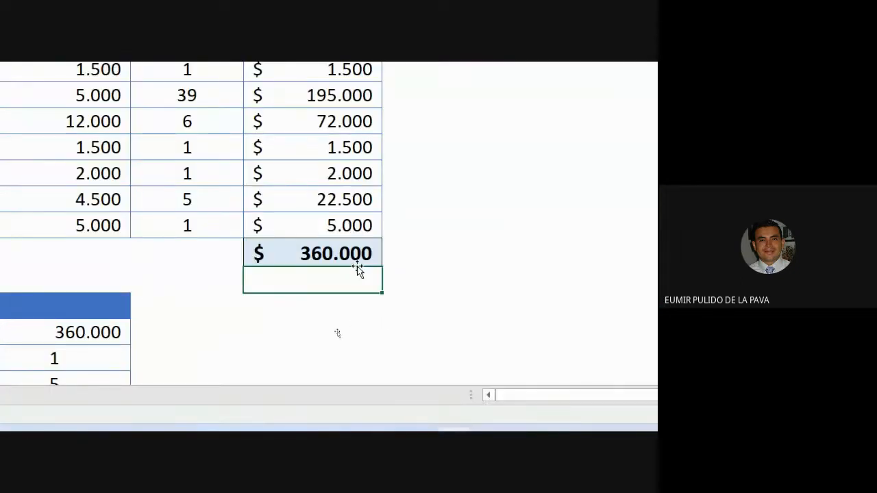
pyautogui.click(358, 258)
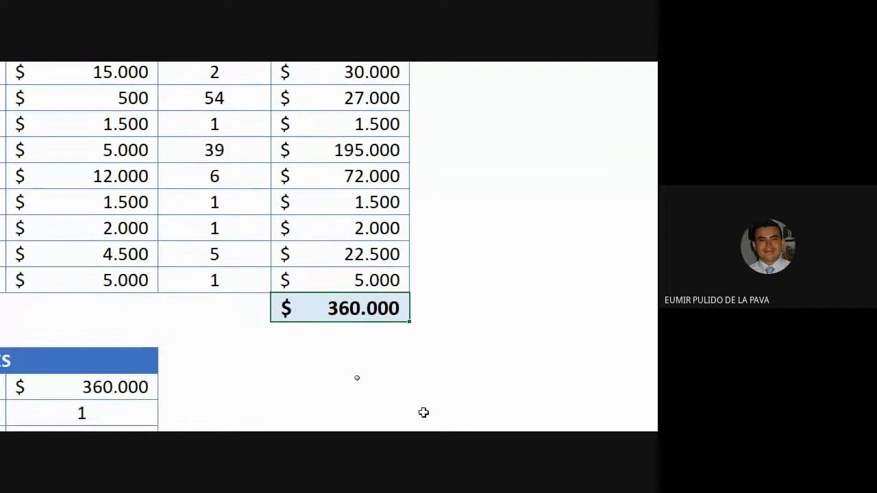
pyautogui.click(303, 410)
pyautogui.click(460, 363)
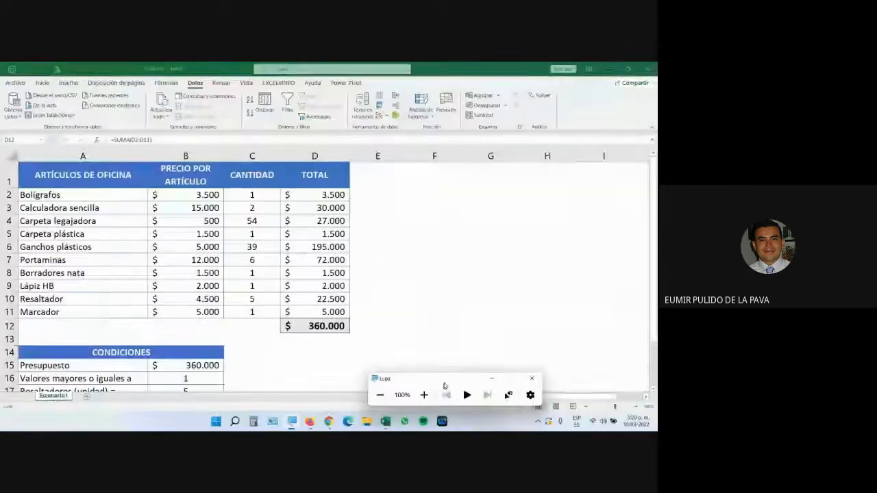
pyautogui.moveTo(329, 421)
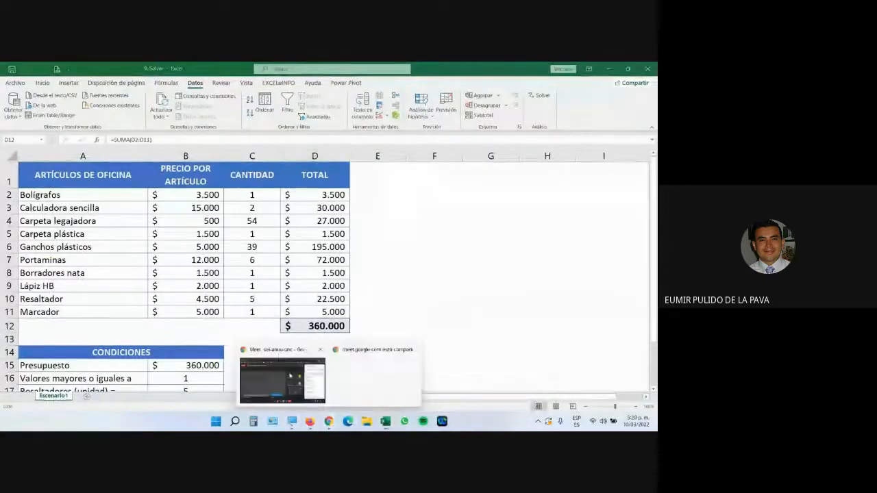
pyautogui.click(380, 371)
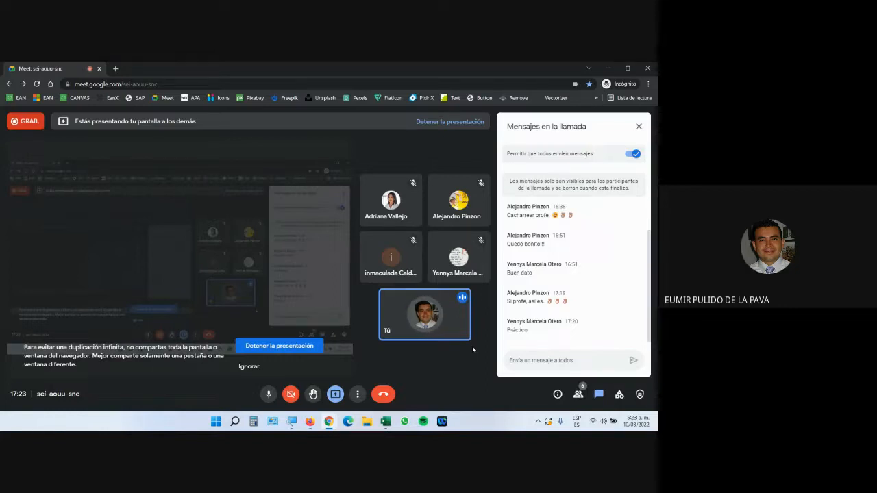
# Return to the 9. Solver workbook in Excel, highlight the quantities in C2:C11 and close it without saving.
pyautogui.click(385, 421)
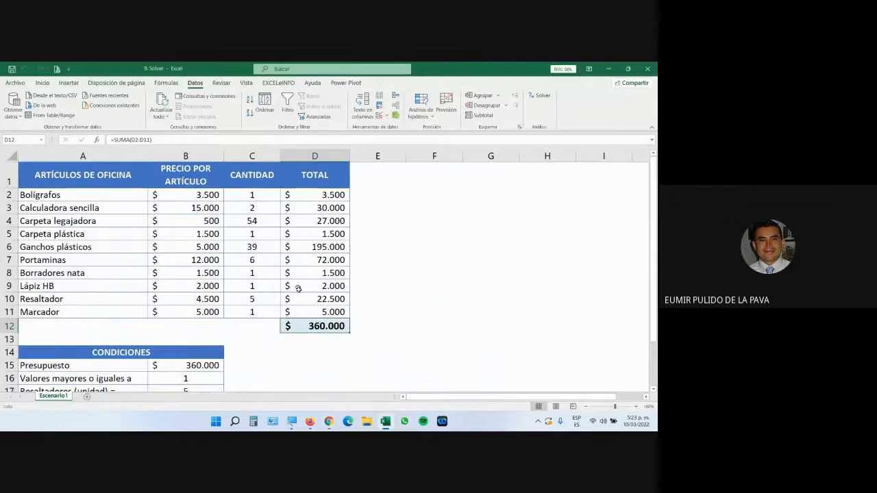
pyautogui.moveTo(254, 195); pyautogui.dragTo(258, 312)
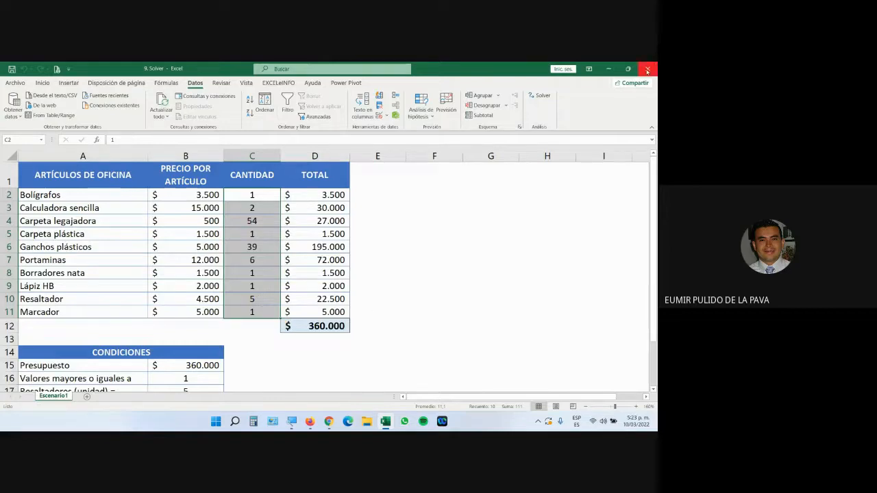
pyautogui.click(329, 421)
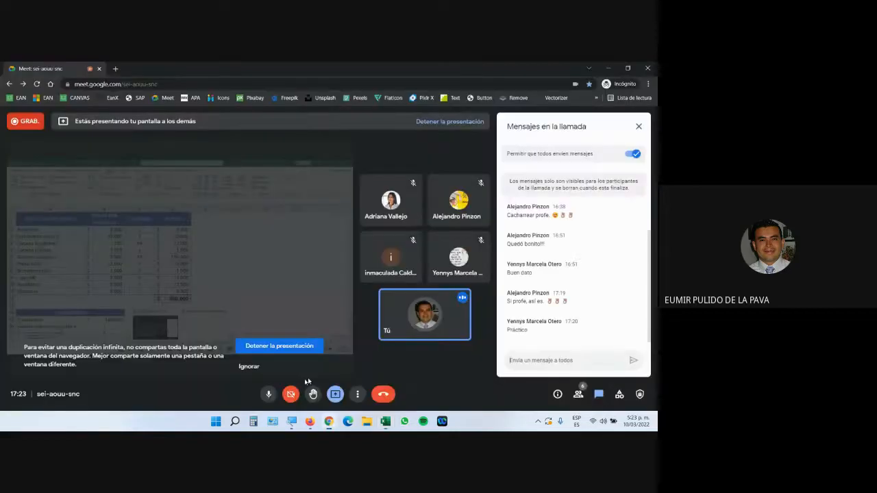
pyautogui.click(385, 421)
pyautogui.click(652, 68)
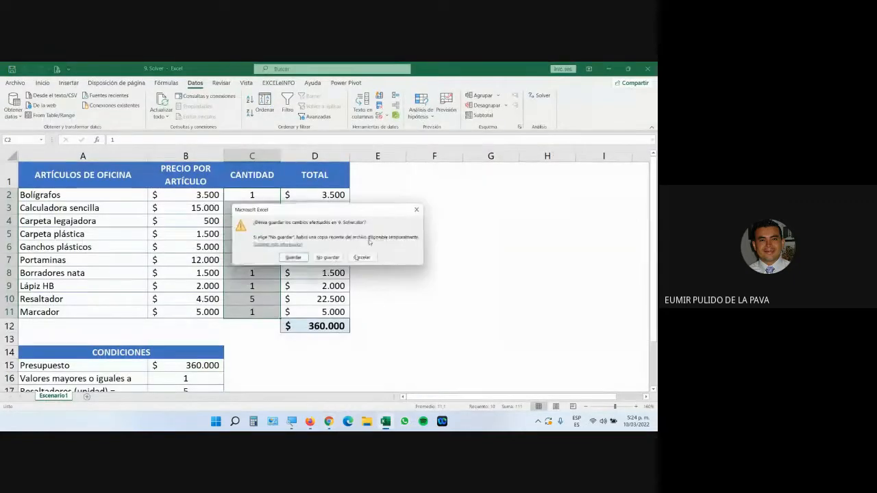
pyautogui.click(331, 258)
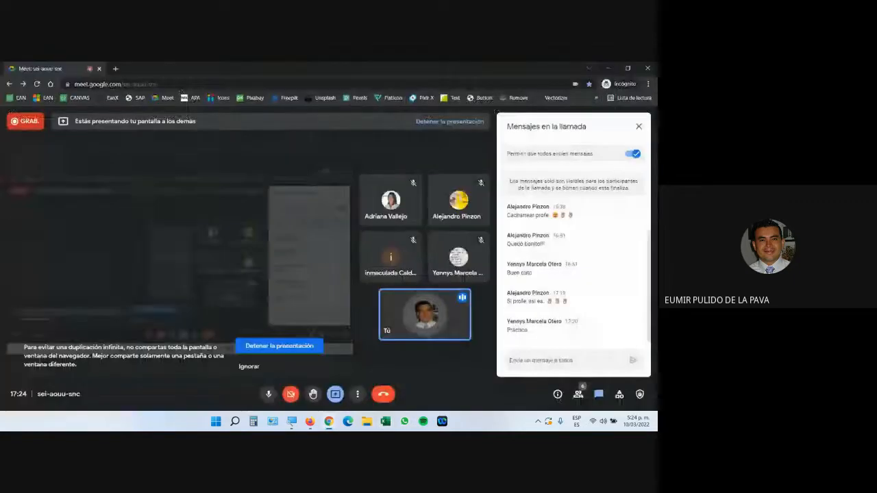
# Switch to the PDF guide in Firefox, find item G about Modelo de Datos on page 7 and zoom to 220%.
pyautogui.click(356, 375)
pyautogui.scroll(-5, 384, 343)
pyautogui.scroll(2, 384, 343)
pyautogui.scroll(-3, 384, 343)
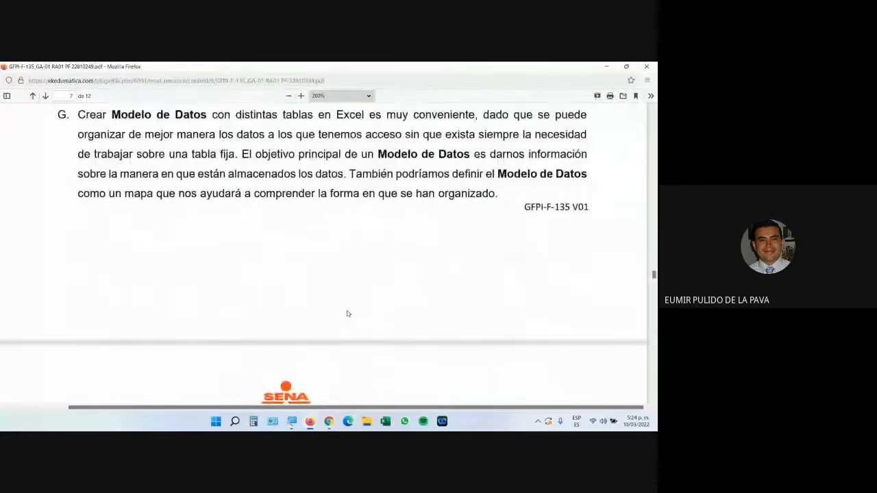
pyautogui.scroll(1, 325, 302)
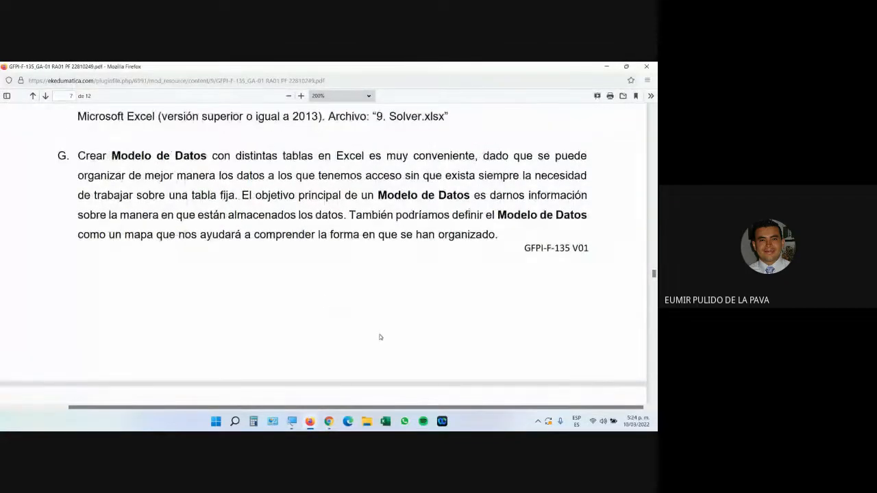
pyautogui.click(300, 96)
pyautogui.hscroll(2, 421, 410)
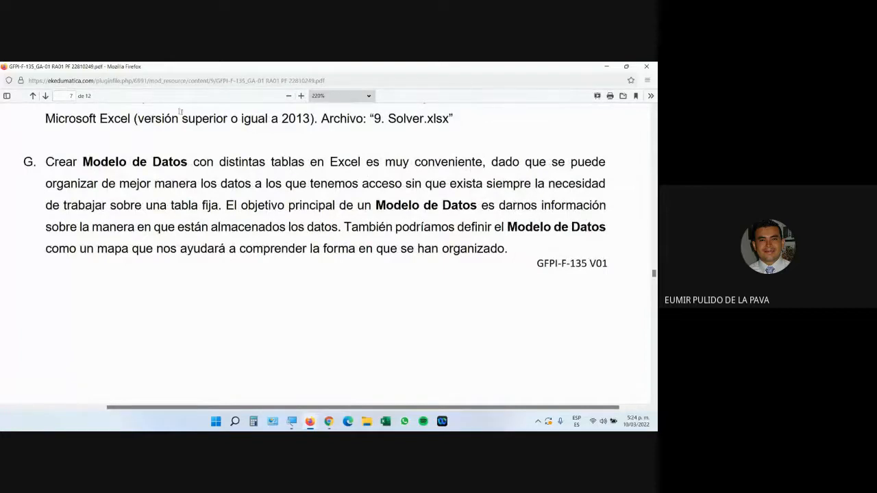
# Read item G, highlighting Modelo de Datos, Excel, "con distintas tablas" and the sentence on the data model's main objective.
pyautogui.moveTo(83, 163); pyautogui.dragTo(193, 163)
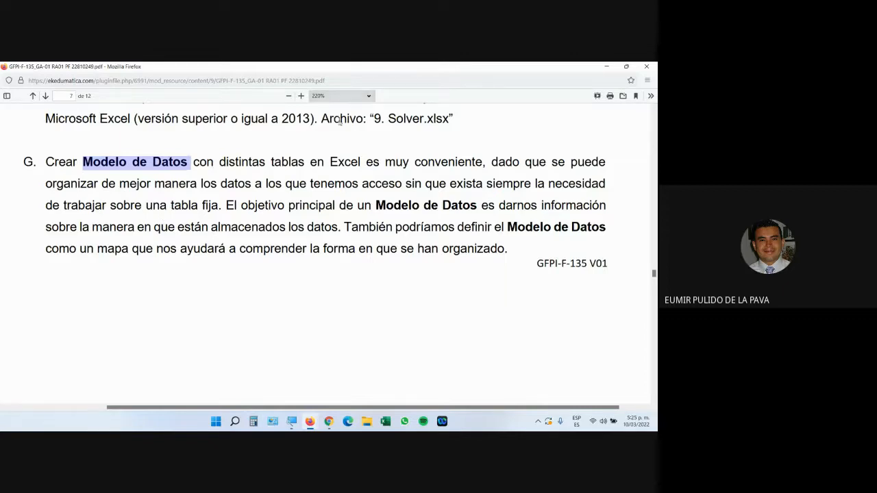
pyautogui.moveTo(330, 162); pyautogui.dragTo(367, 162)
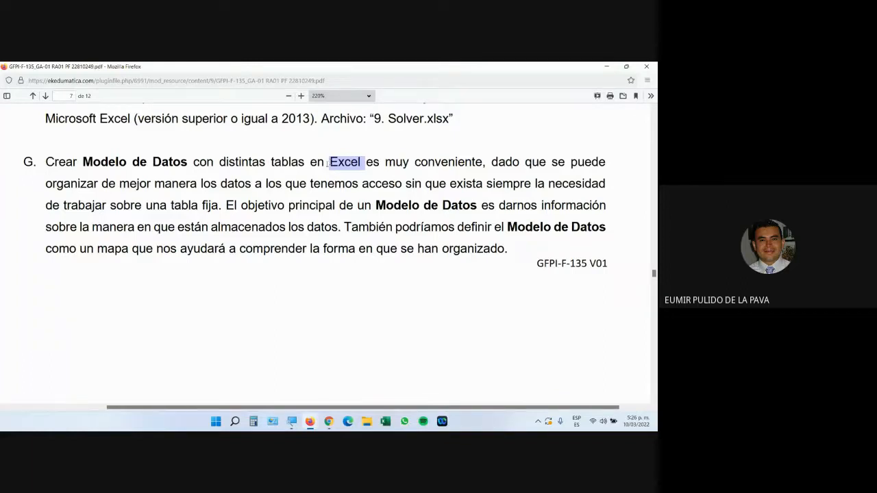
pyautogui.moveTo(83, 162); pyautogui.dragTo(188, 166)
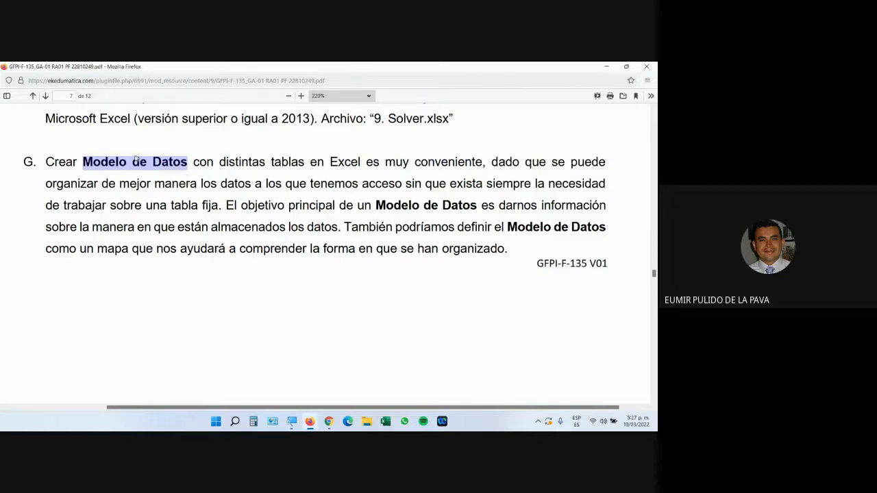
pyautogui.click(102, 164)
pyautogui.moveTo(90, 164); pyautogui.dragTo(307, 163)
pyautogui.click(204, 163)
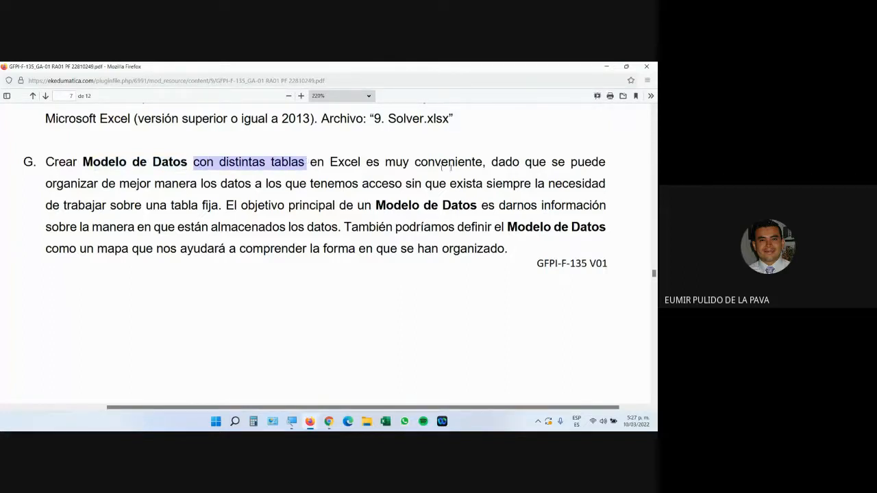
pyautogui.moveTo(392, 163); pyautogui.dragTo(341, 227)
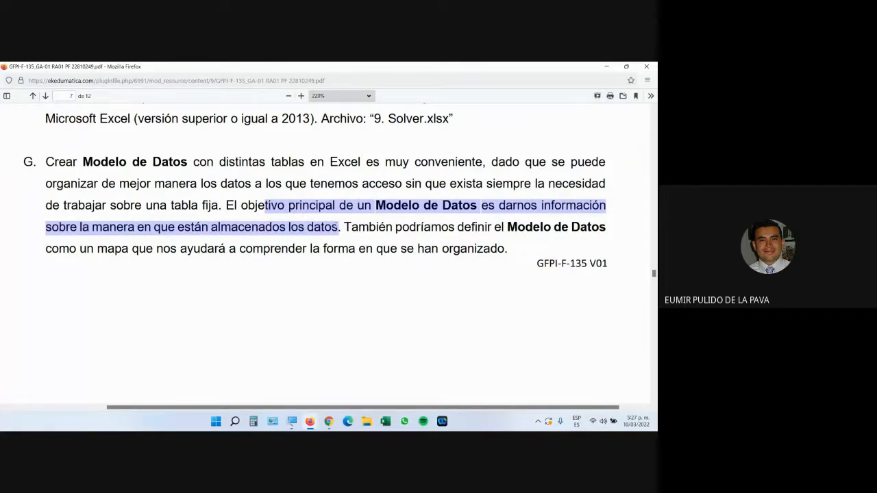
# Examine the diagram of related tables on page 8, from Órdenes and Clientes to Autores, and zoom to 280%.
pyautogui.scroll(-5, 299, 238)
pyautogui.scroll(-3, 299, 239)
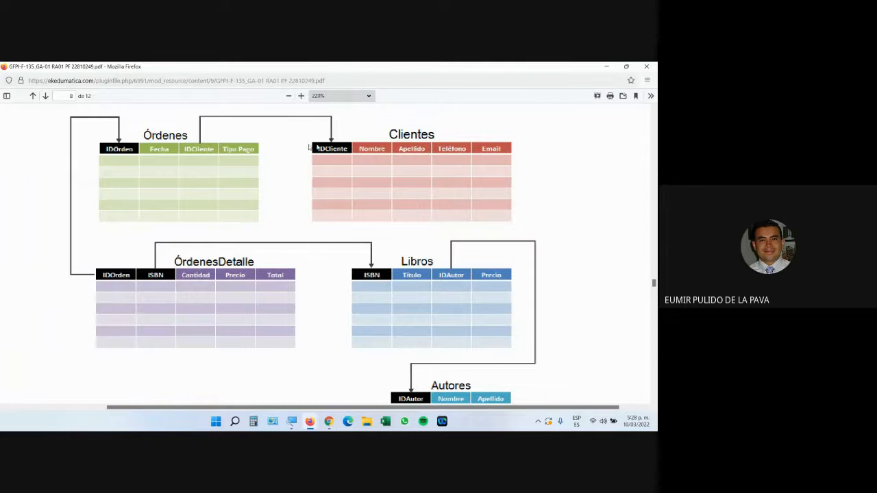
pyautogui.scroll(-3, 433, 302)
pyautogui.scroll(-1, 433, 303)
pyautogui.scroll(6, 399, 291)
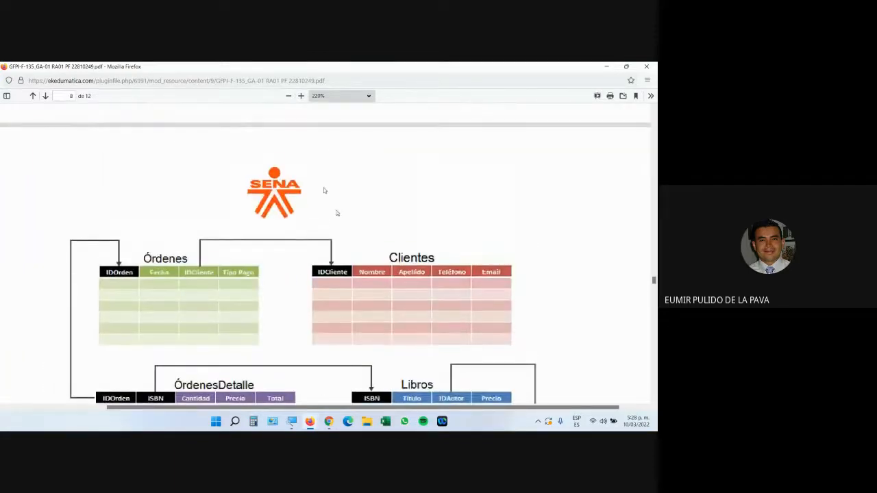
pyautogui.click(301, 95)
pyautogui.click(301, 96)
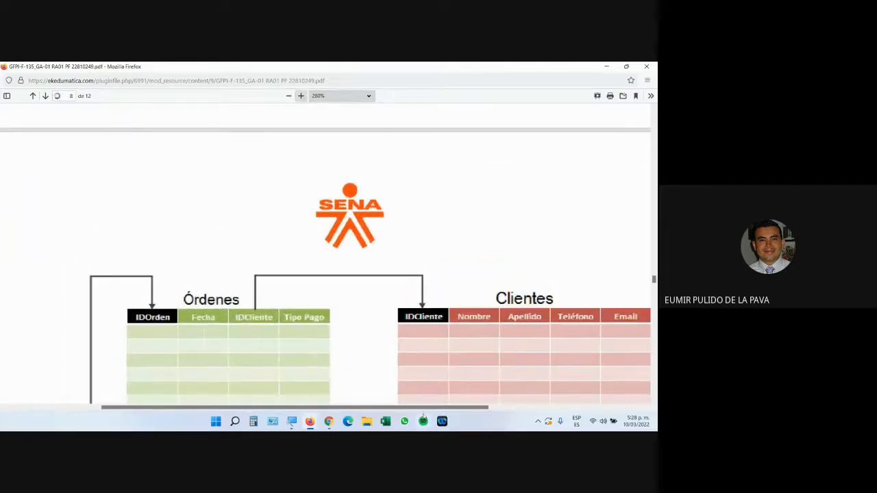
# View the Órdenes and Clientes tables in the guide, switch to Excel, create a blank workbook and enlarge its view.
pyautogui.moveTo(420, 406); pyautogui.dragTo(475, 406)
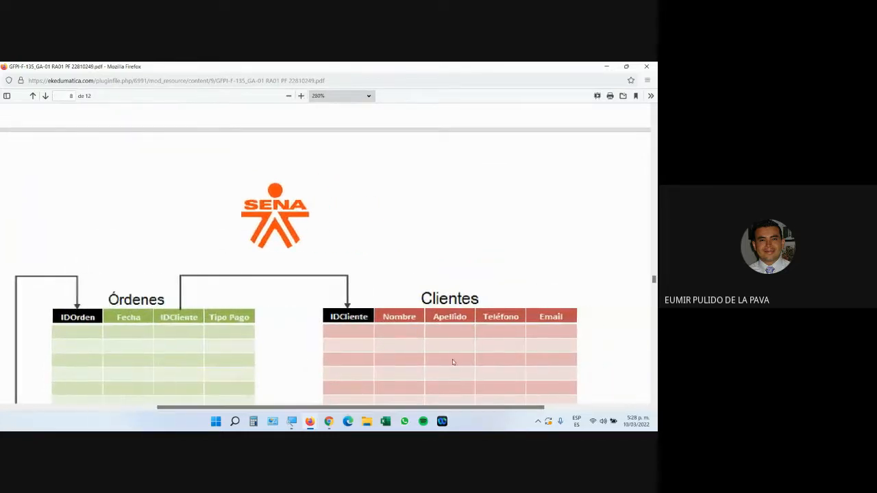
pyautogui.scroll(-1, 453, 361)
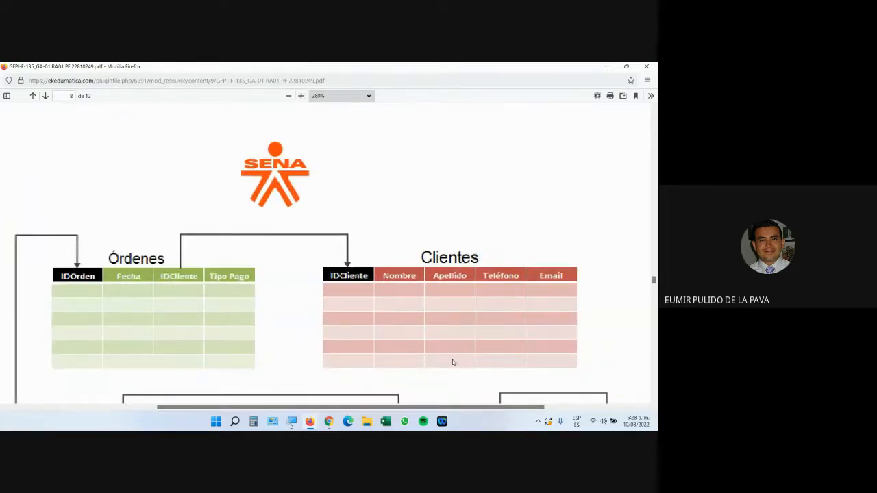
pyautogui.click(386, 422)
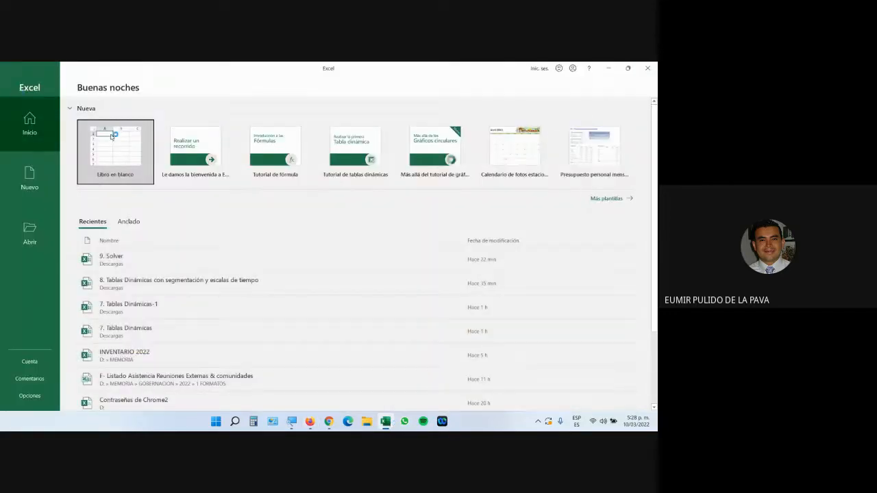
pyautogui.click(113, 138)
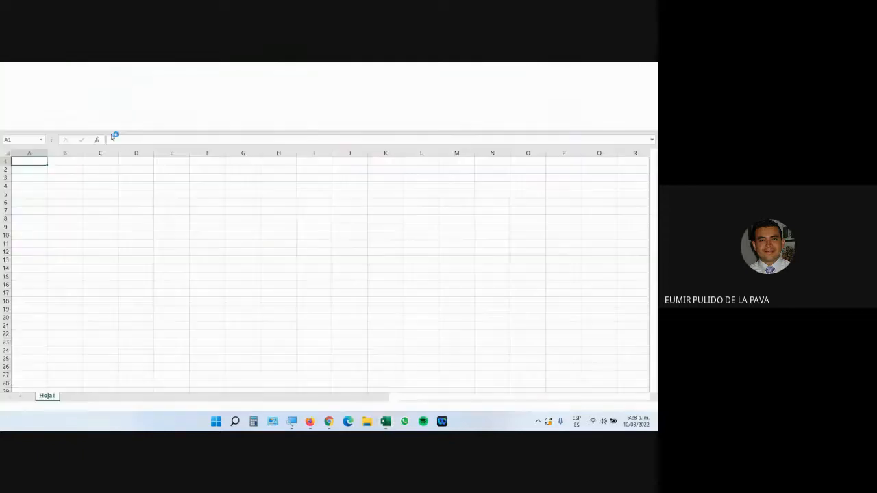
pyautogui.click(638, 407)
pyautogui.click(638, 407)
pyautogui.click(638, 407)
# Enter the header IDORDEN in A1, checking the column names against the Órdenes table in the guide.
pyautogui.hotkey('alt', 'Tab')
pyautogui.hotkey('alt', 'Tab')
pyautogui.write('id')
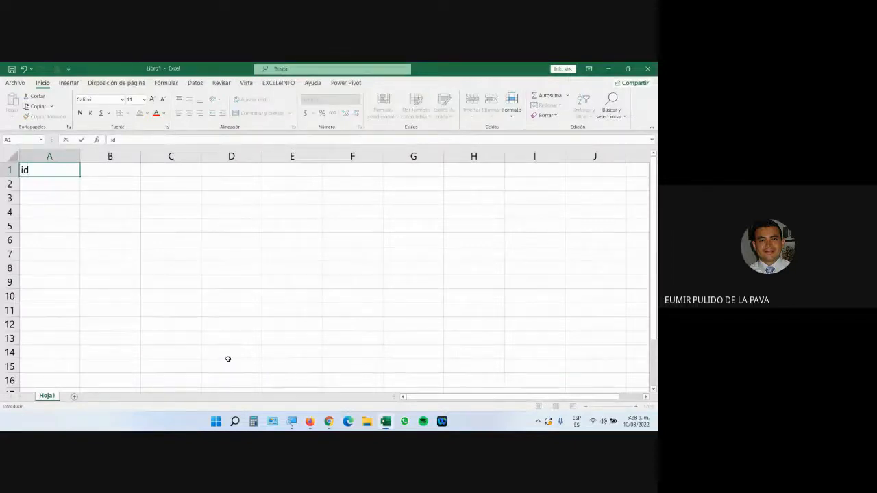
pyautogui.press('BackSpace')
pyautogui.press('BackSpace')
pyautogui.write('IDORDEN')
pyautogui.press('Tab')
pyautogui.hotkey('alt', 'Tab')
pyautogui.hotkey('alt', 'Tab')
# Enter the headers FECHA, IDCLIENTE and FORMA PAGO in B1:D1 and widen column D to fit.
pyautogui.write('FECHA')
pyautogui.press('Tab')
pyautogui.write('IDCLIENTE')
pyautogui.press('Tab')
pyautogui.write('FORMA PAGO')
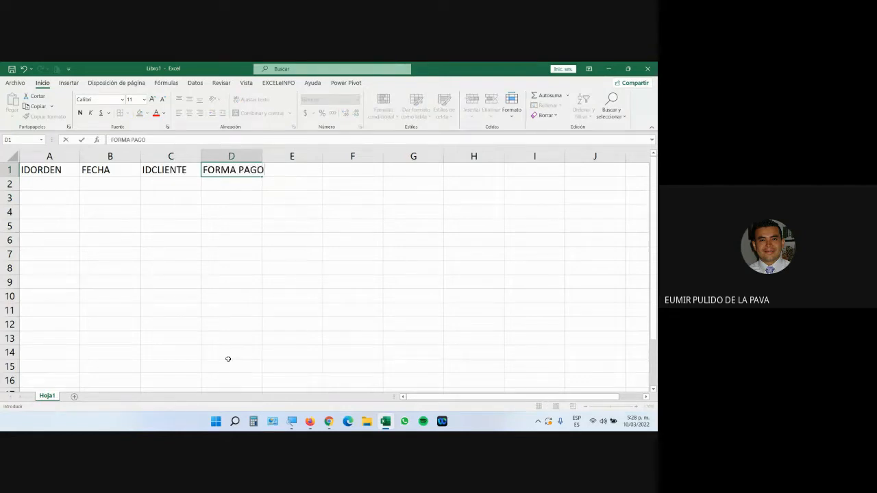
pyautogui.press('Tab')
pyautogui.hotkey('alt', 'Tab')
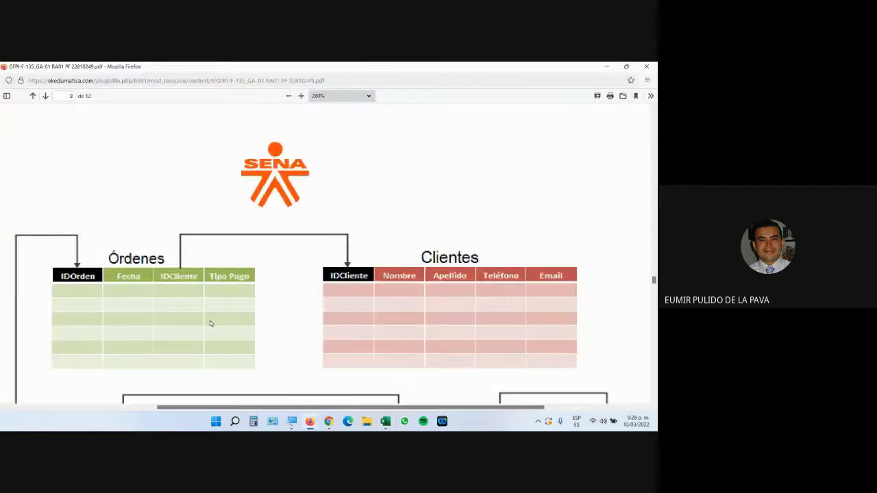
pyautogui.hotkey('alt', 'Tab')
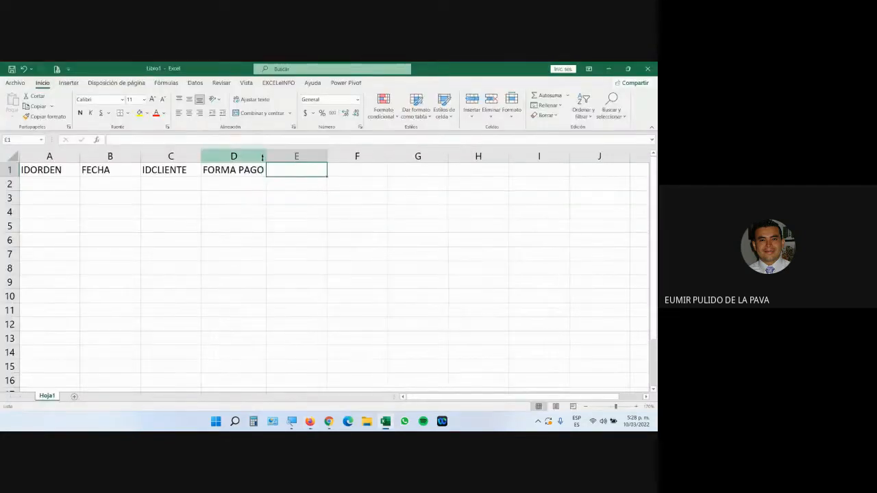
# Apply all borders to the range A1:D13.
pyautogui.moveTo(48, 170); pyautogui.dragTo(270, 346)
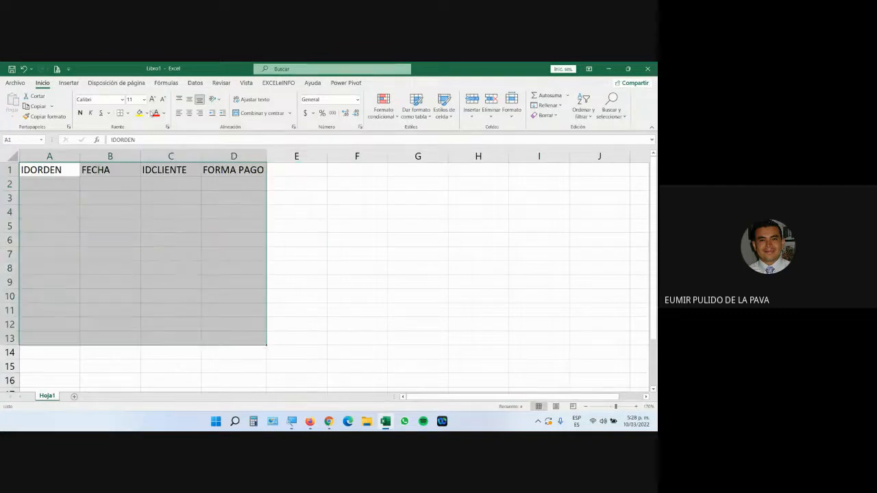
pyautogui.click(128, 114)
pyautogui.click(158, 201)
# Center the headers in A1:D1, fill them with yellow and make them bold.
pyautogui.moveTo(67, 170); pyautogui.dragTo(233, 170)
pyautogui.click(190, 113)
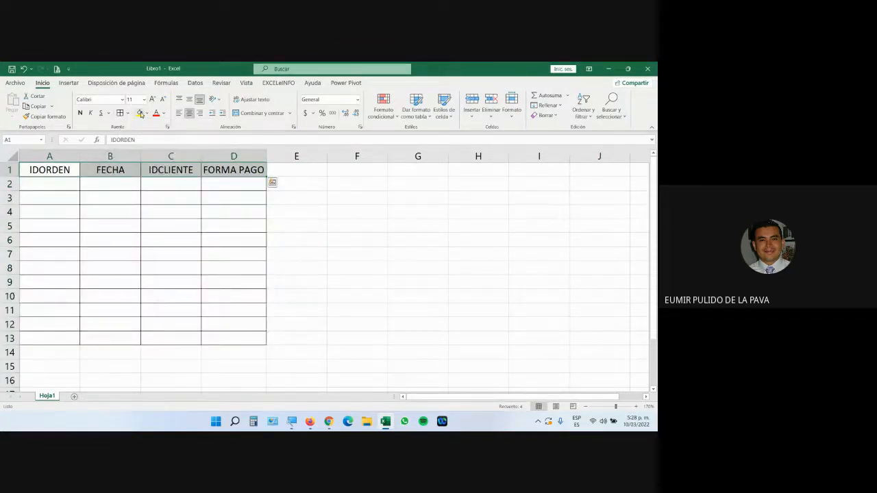
pyautogui.click(139, 113)
pyautogui.click(80, 113)
pyautogui.click(238, 311)
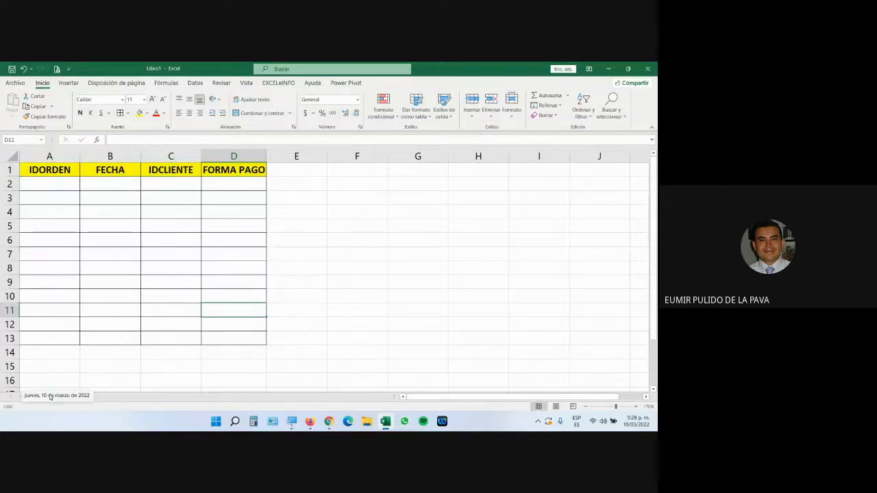
# Rename the sheet holding the orders table as ORDENES.
pyautogui.rightClick(86, 353)
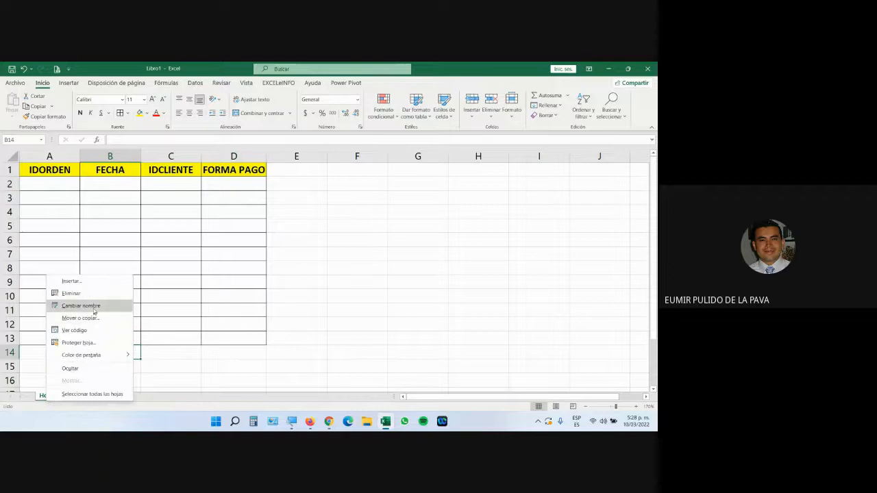
pyautogui.click(96, 306)
pyautogui.write('ORD')
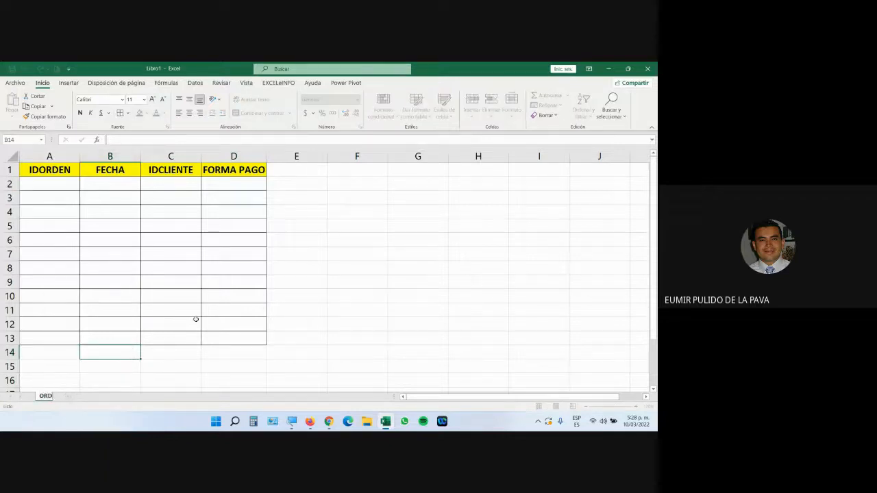
pyautogui.write('ENES')
pyautogui.click(290, 335)
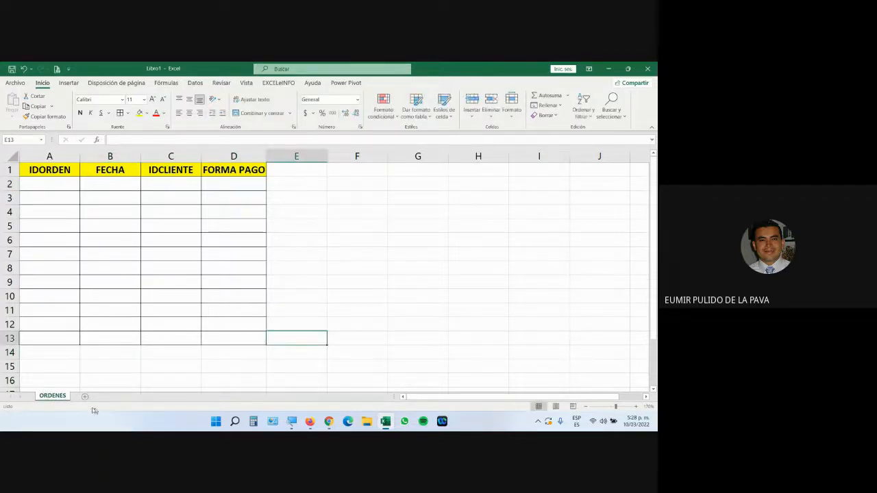
# Add a second sheet and enter UDCLIENTE in A1, consulting the Clientes table in the guide.
pyautogui.click(84, 396)
pyautogui.hotkey('alt', 'Tab')
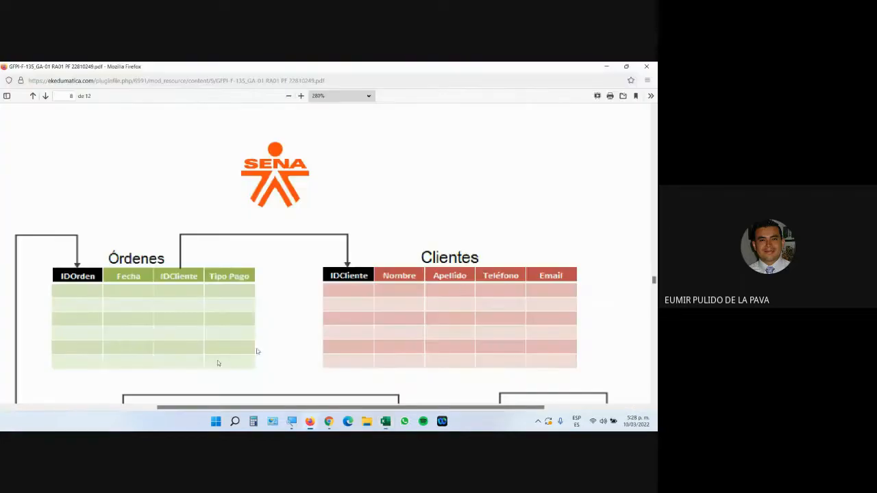
pyautogui.hotkey('alt', 'Tab')
pyautogui.write('U')
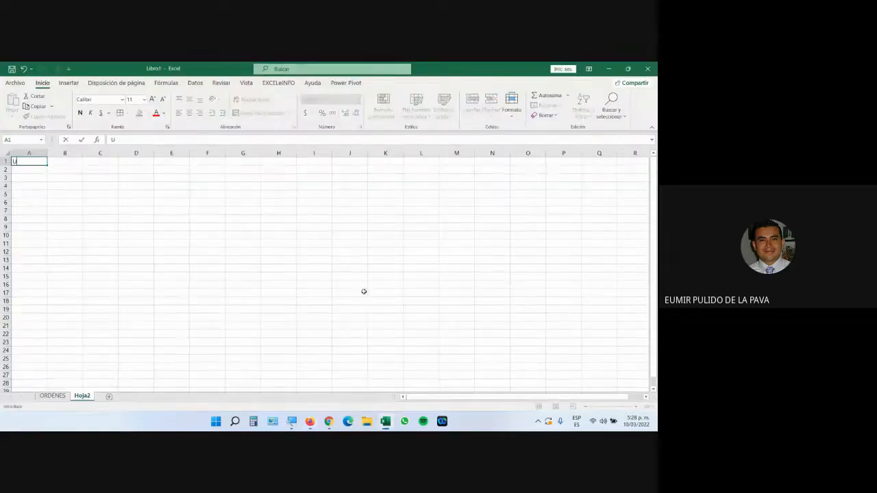
pyautogui.write('DCLIENTE')
pyautogui.press('Tab')
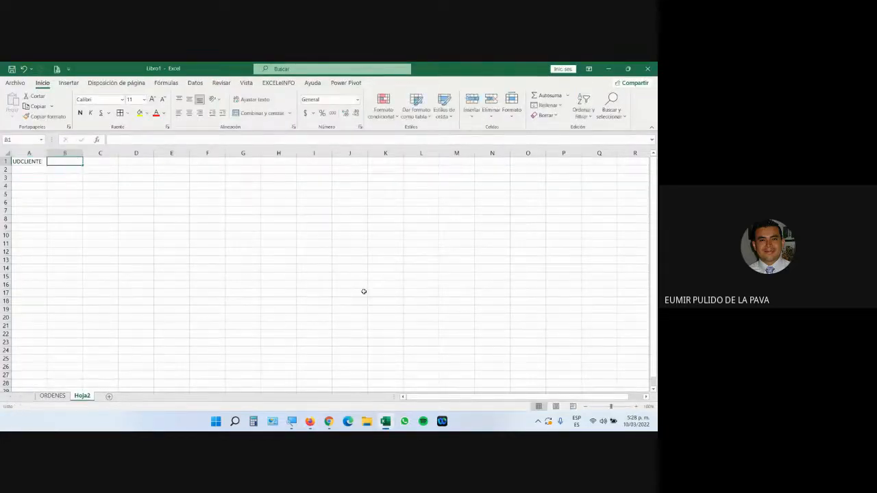
# Enter the headers NOMBRE, APELLIDOS, TELEFONO and DIRECCION in B1:E1 of the second sheet.
pyautogui.write('NOMBRE')
pyautogui.press('Tab')
pyautogui.write('APELLIDOS')
pyautogui.press('Tab')
pyautogui.write('TELEFI')
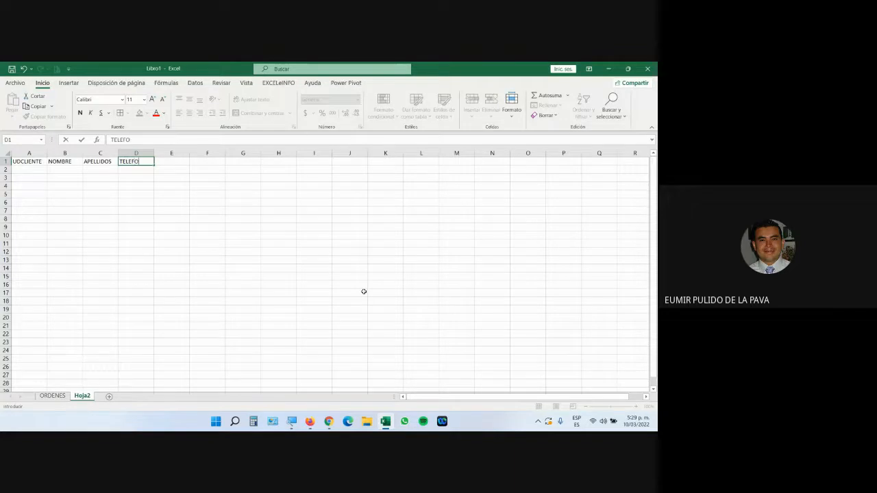
pyautogui.write('NO')
pyautogui.press('Tab')
pyautogui.write('DIRECCION')
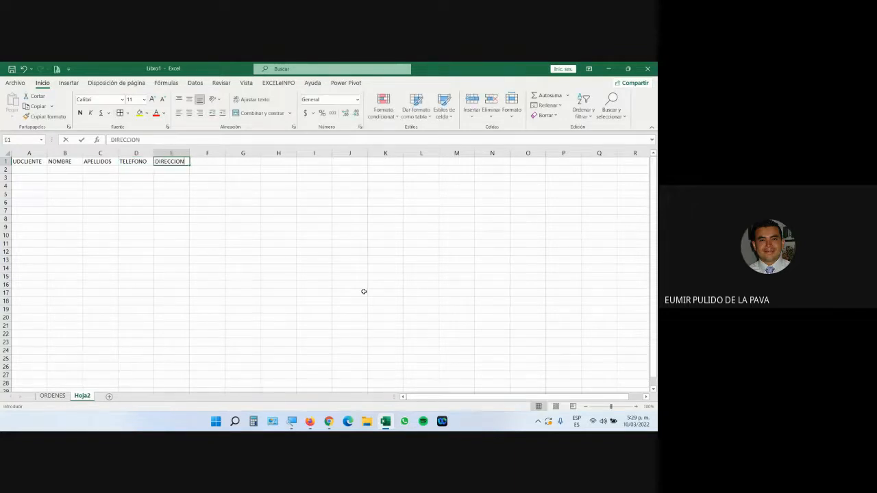
pyautogui.press('Return')
# Correct the header in A1 to IDCLIENTE.
pyautogui.click(16, 160)
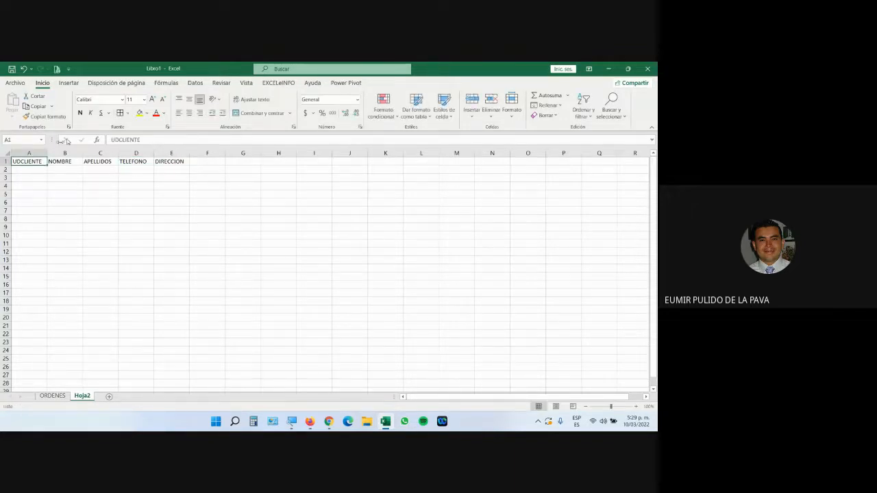
pyautogui.moveTo(115, 140); pyautogui.dragTo(98, 141)
pyautogui.write('I')
pyautogui.click(136, 218)
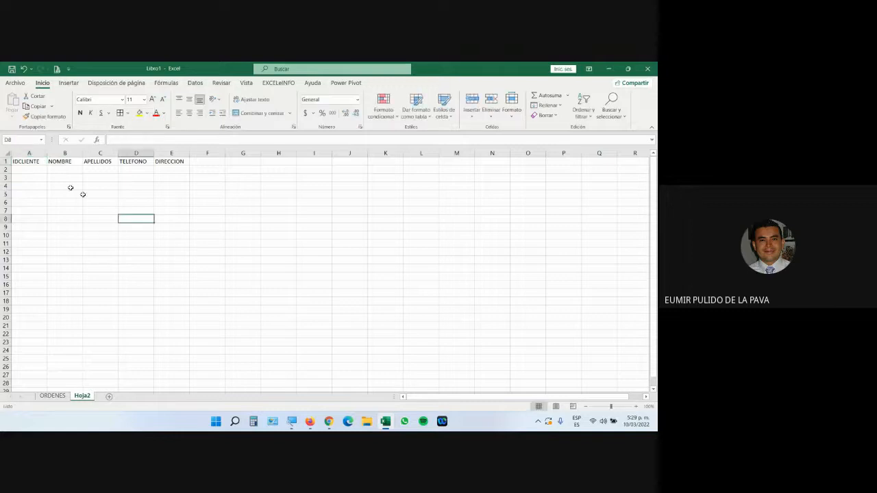
# Apply borders to A1:E20 on the second sheet and zoom to 170%.
pyautogui.moveTo(24, 164); pyautogui.dragTo(186, 318)
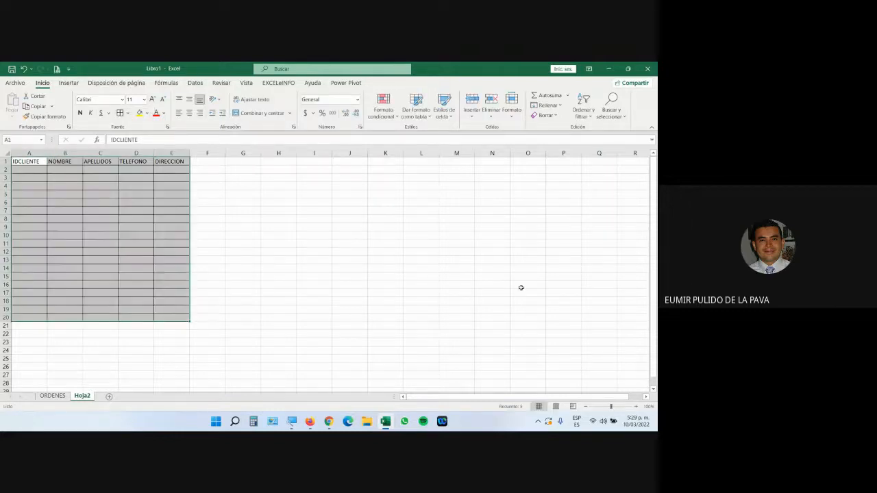
pyautogui.click(636, 406)
pyautogui.click(637, 407)
pyautogui.click(636, 407)
pyautogui.click(637, 406)
pyautogui.click(637, 406)
pyautogui.click(637, 406)
pyautogui.click(636, 407)
# Fill the headers in A1:E1 with yellow, center them and make them bold.
pyautogui.moveTo(48, 170); pyautogui.dragTo(291, 170)
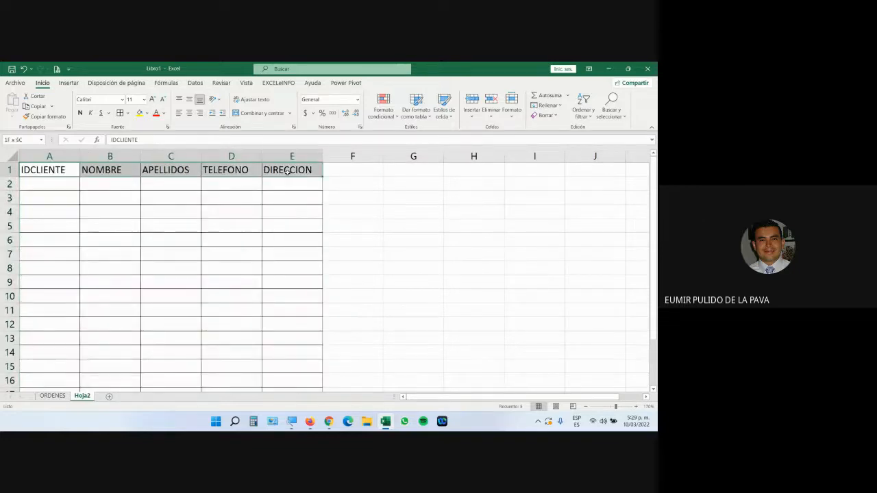
pyautogui.click(139, 113)
pyautogui.click(189, 114)
pyautogui.click(80, 113)
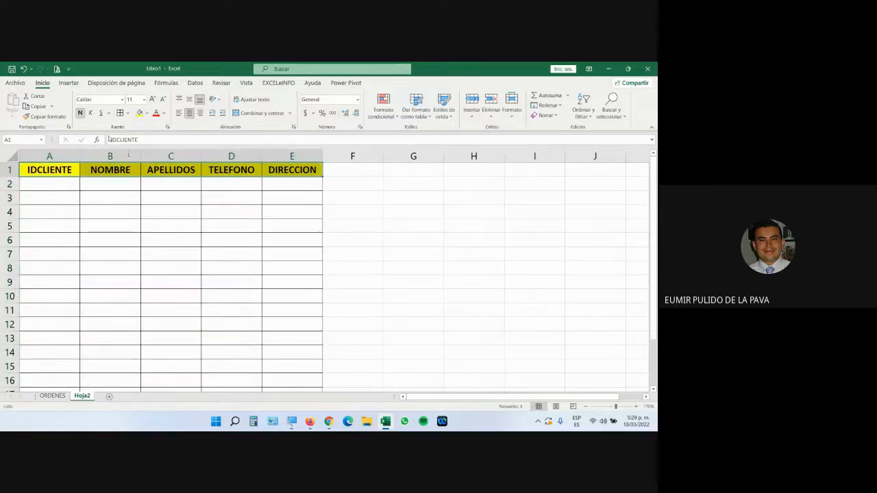
# Rename the second sheet as CLIENTES and compare it with the ORDENES sheet.
pyautogui.rightClick(84, 397)
pyautogui.click(117, 301)
pyautogui.write('CLIENTES')
pyautogui.press('Return')
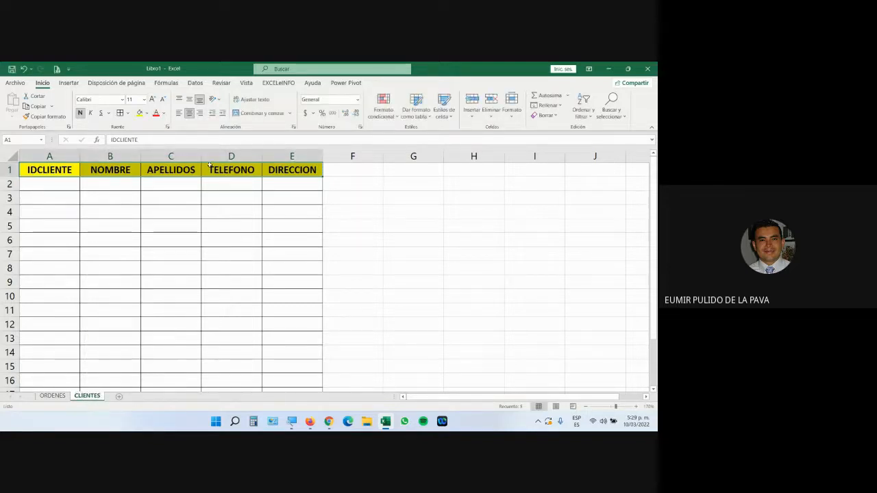
pyautogui.click(52, 396)
pyautogui.click(87, 396)
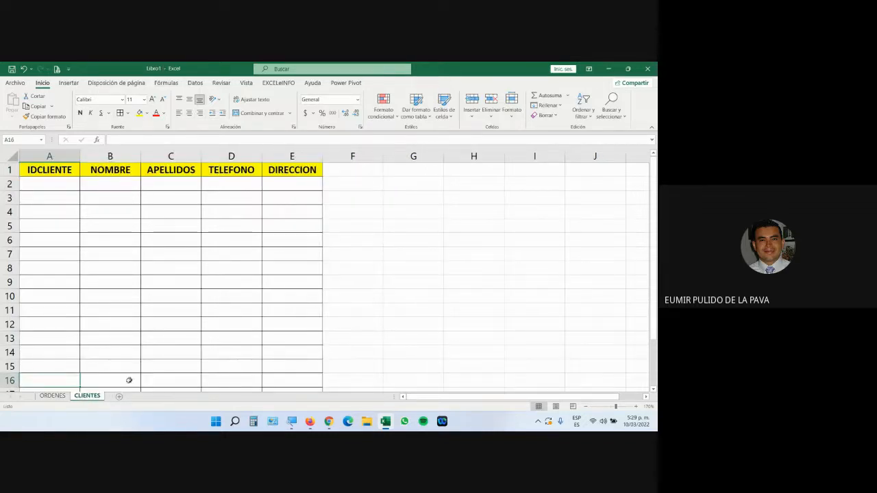
# Add two more blank sheets after CLIENTES, then go back through CLIENTES to the ORDENES sheet.
pyautogui.click(118, 396)
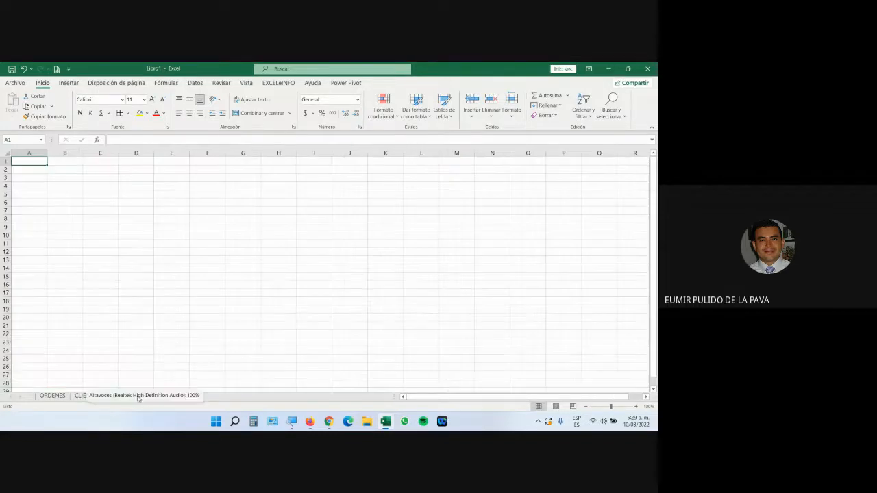
pyautogui.click(223, 366)
pyautogui.click(143, 397)
pyautogui.click(242, 367)
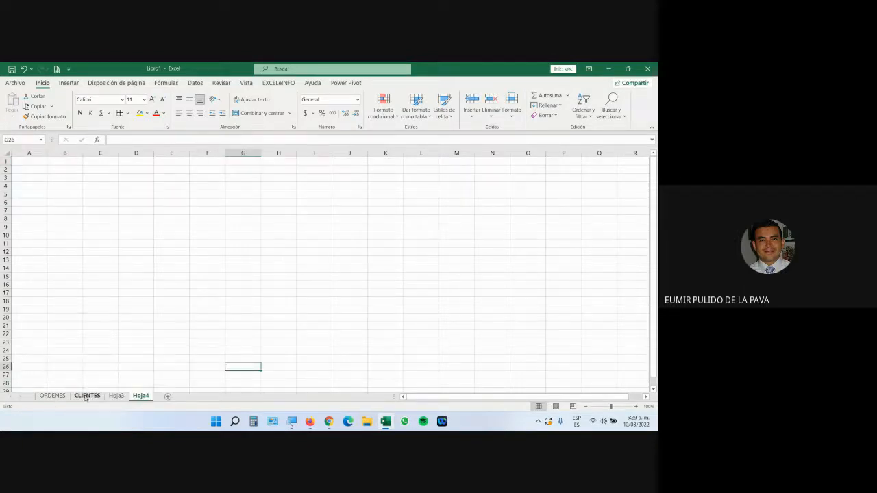
pyautogui.click(85, 396)
pyautogui.click(63, 396)
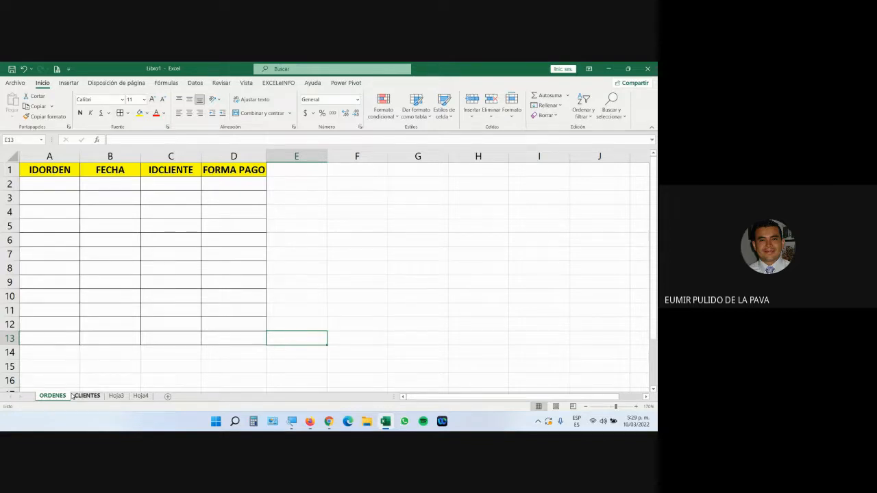
# Enter four sample client IDs in A2:A5 of the CLIENTES sheet and highlight the IDCLIENTE column's cells.
pyautogui.click(77, 396)
pyautogui.click(57, 186)
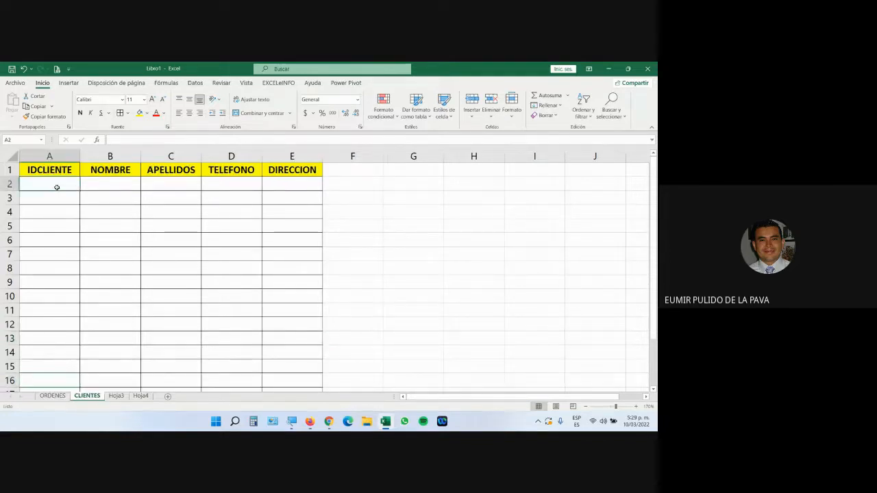
pyautogui.write('100')
pyautogui.press('Return')
pyautogui.write('101')
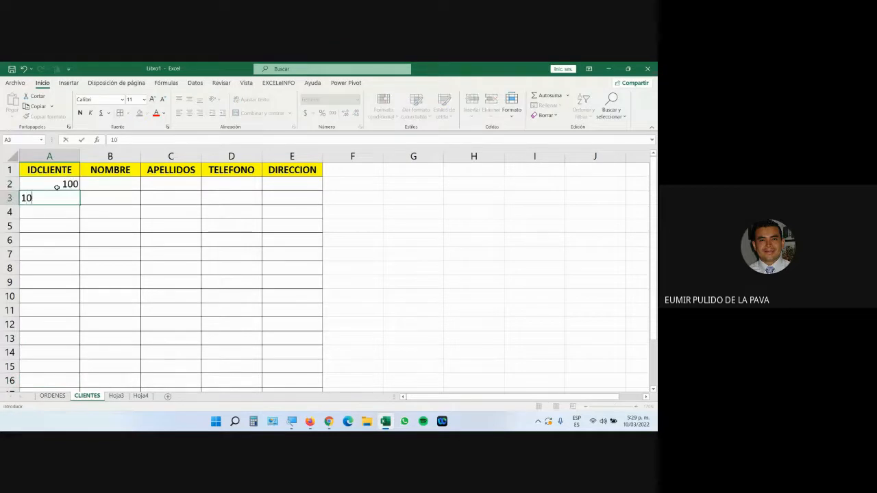
pyautogui.press('Return')
pyautogui.write('10')
pyautogui.press('BackSpace')
pyautogui.write('10')
pyautogui.press('Return')
pyautogui.write('200')
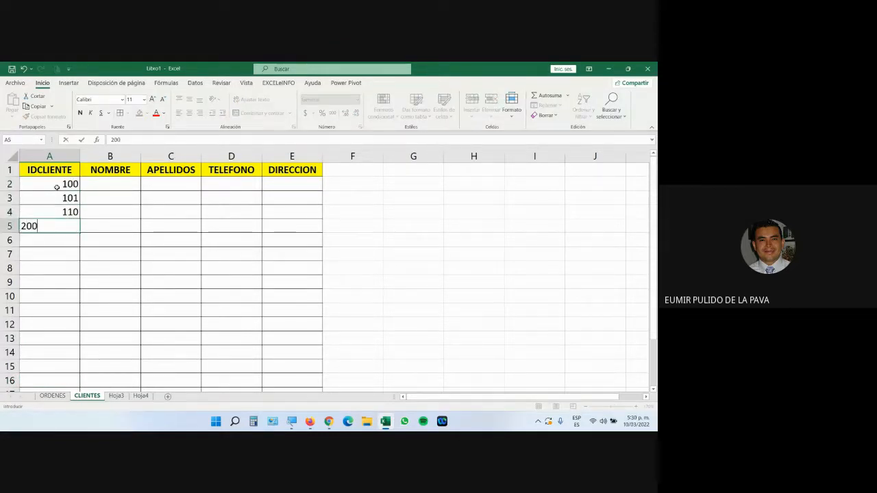
pyautogui.press('Return')
pyautogui.moveTo(57, 187); pyautogui.dragTo(79, 382)
# Enter AAA as the name, surname, phone and address of the first client in B2:E2 of CLIENTES.
pyautogui.click(118, 183)
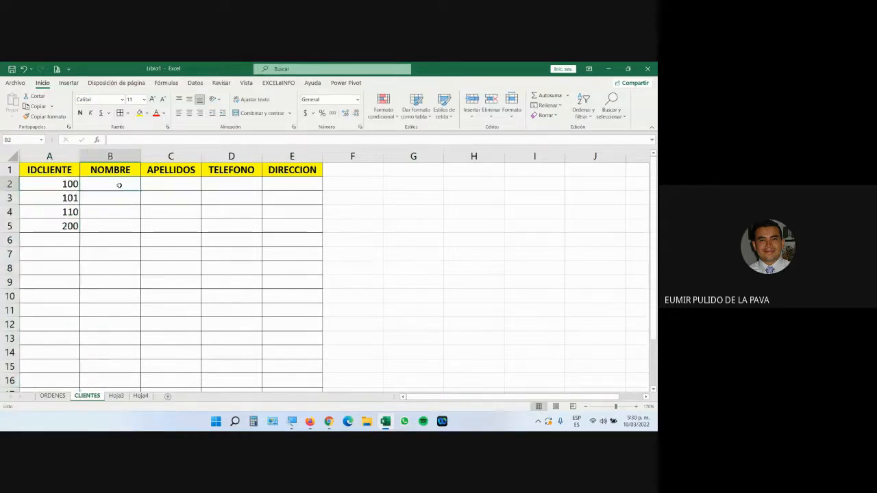
pyautogui.write('AAA')
pyautogui.press('Tab')
pyautogui.write('AAA')
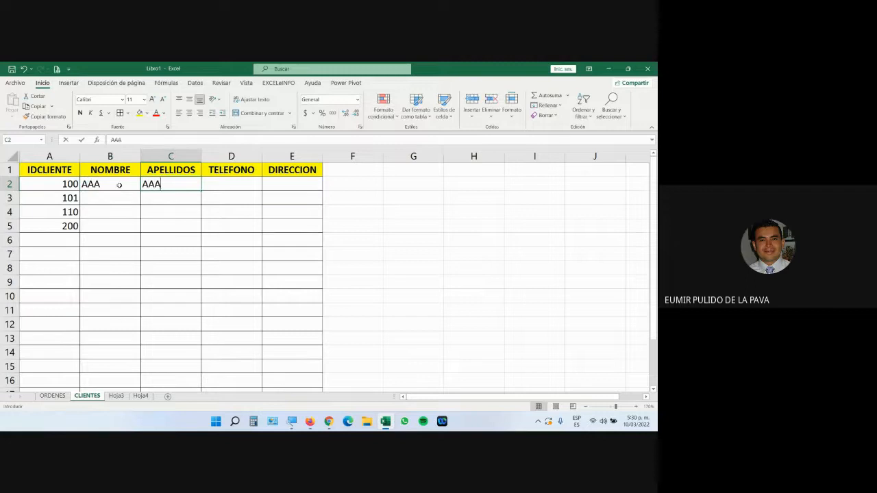
pyautogui.press('Tab')
pyautogui.write('AAA')
pyautogui.press('Tab')
pyautogui.write('AAA')
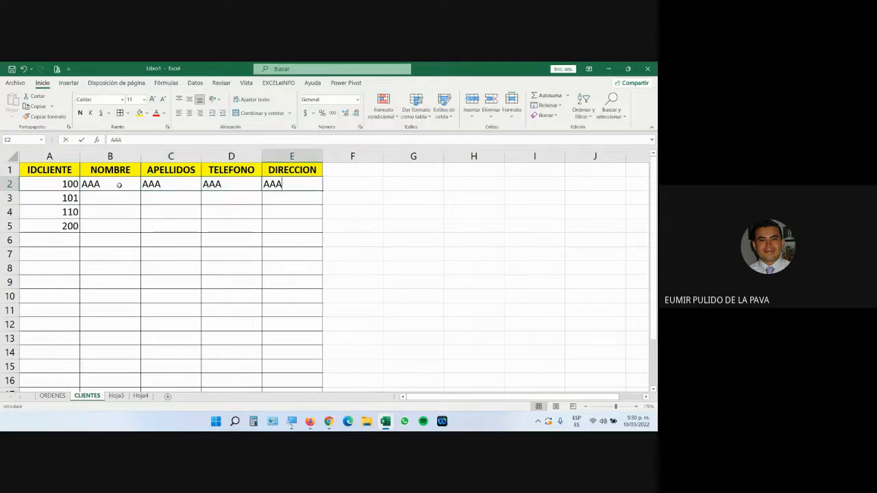
pyautogui.press('Return')
# Enter BBB in the four detail fields of the second client, B3:E3.
pyautogui.write('BBB')
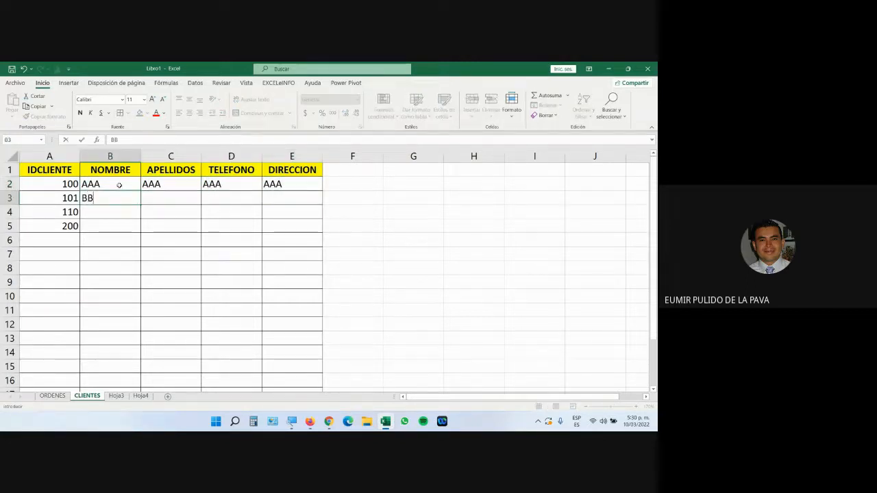
pyautogui.press('Tab')
pyautogui.write('BBB')
pyautogui.press('Tab')
pyautogui.write('BBB')
pyautogui.press('Tab')
pyautogui.write('BBB')
pyautogui.press('Return')
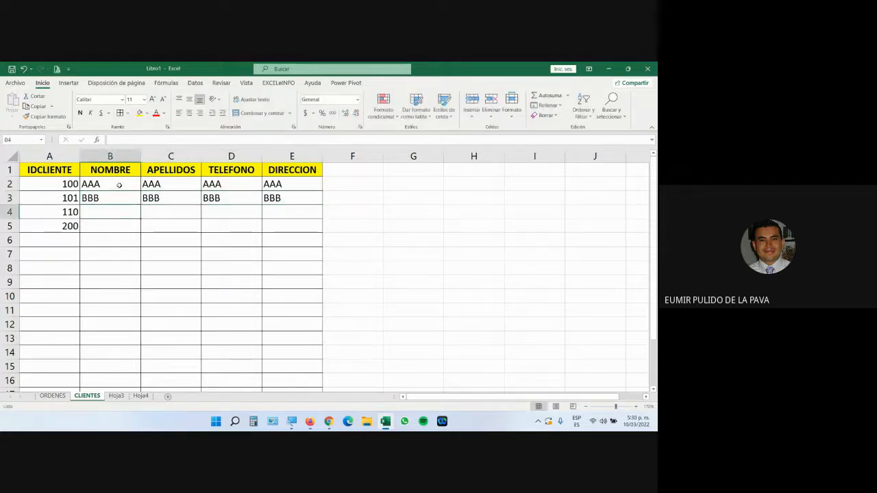
# Complete the third client's details in row 4 with CCC, using CC for TELEFONO.
pyautogui.write('CCC')
pyautogui.press('Tab')
pyautogui.write('CCC')
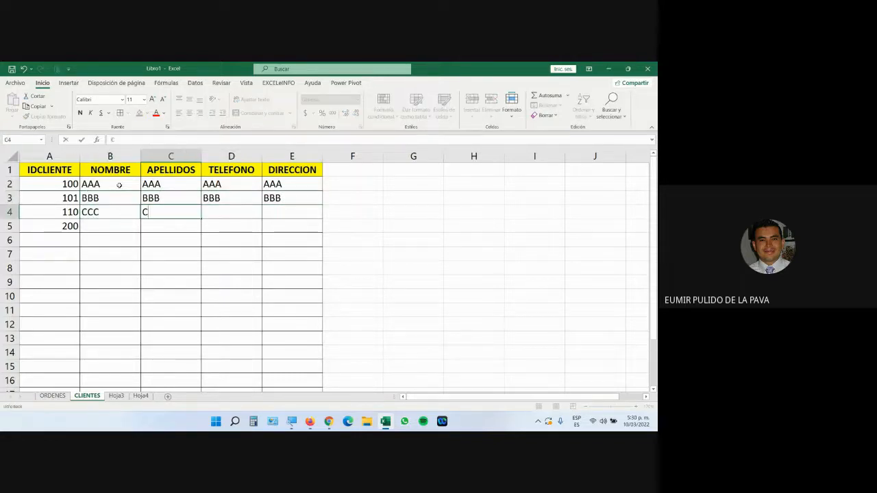
pyautogui.press('Tab')
pyautogui.write('CC')
pyautogui.press('Tab')
pyautogui.write('CCC')
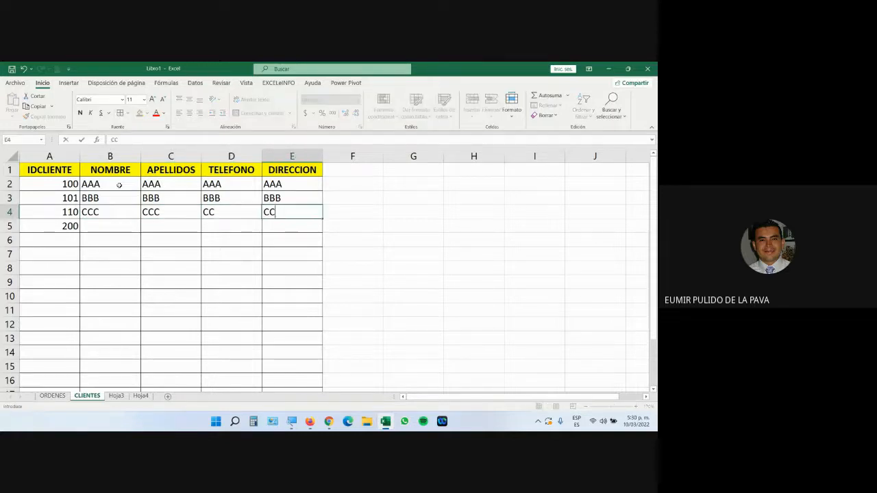
pyautogui.press('Return')
# Enter DDD in the NOMBRE, APELLIDOS, TELEFONO and DIRECCION fields of the fourth client, B5:E5.
pyautogui.write('DDD')
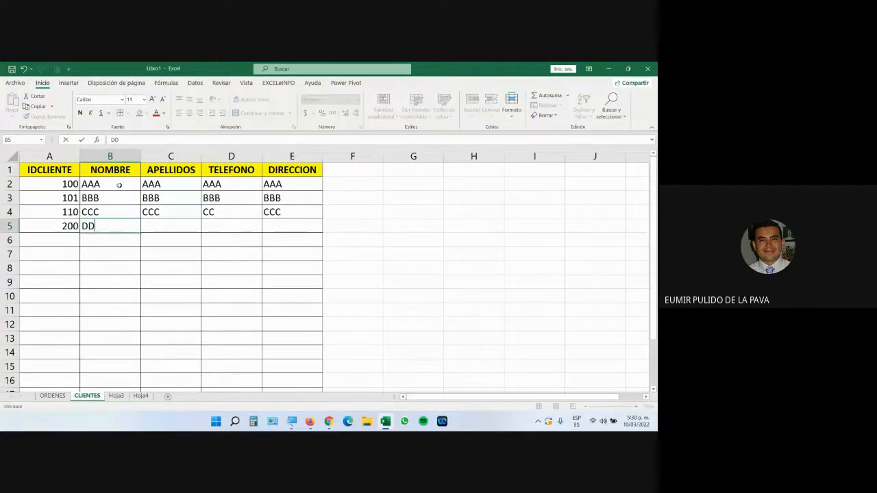
pyautogui.press('Tab')
pyautogui.write('DDD')
pyautogui.press('Tab')
pyautogui.write('DDD')
pyautogui.press('Tab')
pyautogui.write('DDD')
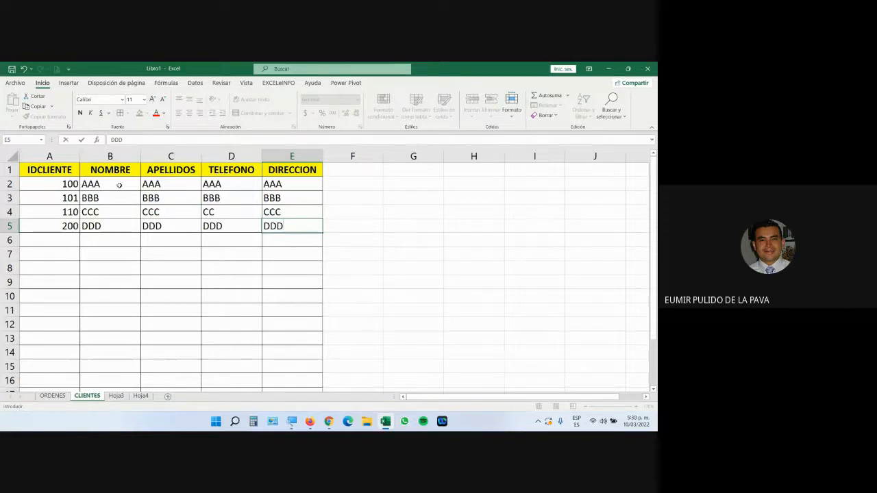
pyautogui.press('Return')
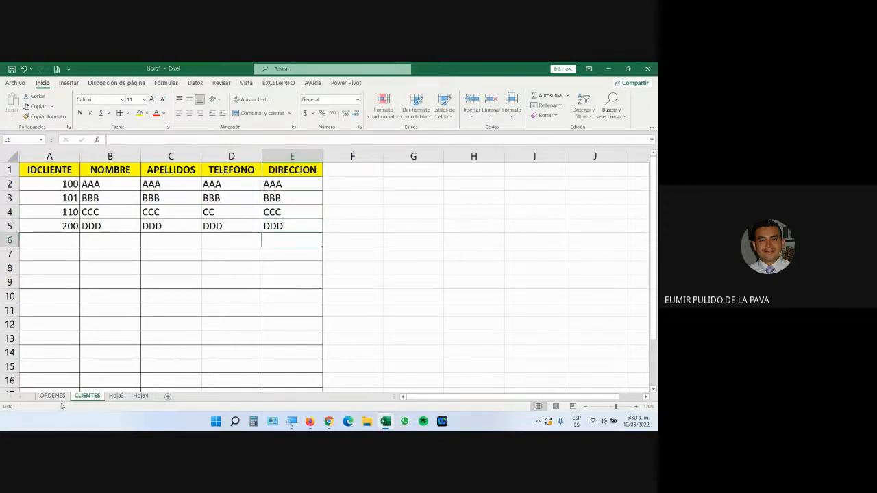
# On the ORDENES sheet, fill A2:A11 of the IDORDEN column with ten consecutive order IDs.
pyautogui.hotkey('ctrl', 'pageup')
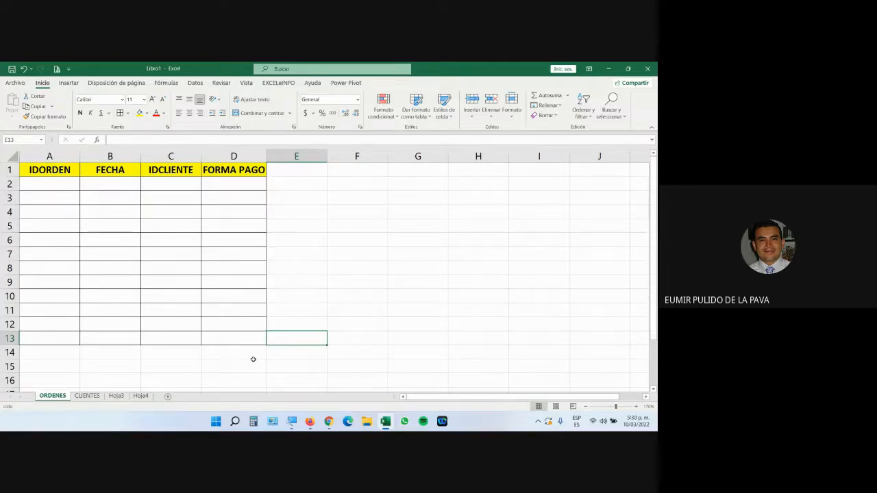
pyautogui.click(65, 185)
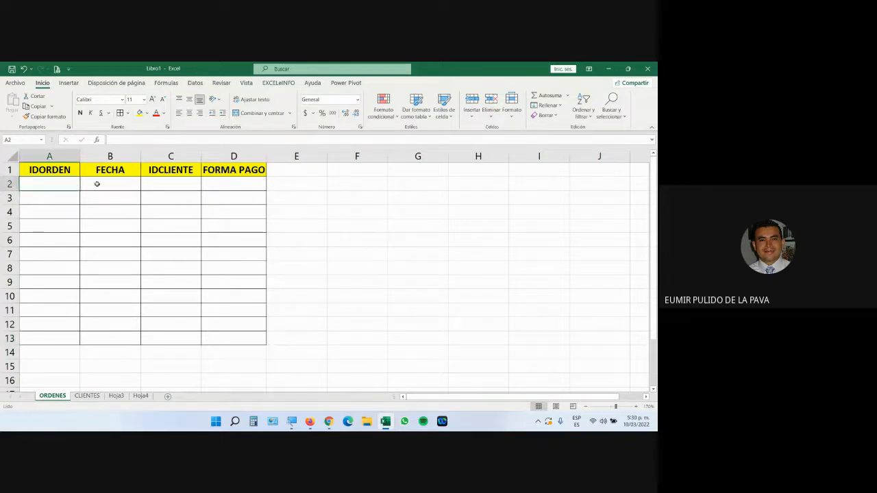
pyautogui.write('1')
pyautogui.press('Return')
pyautogui.click(30, 182)
pyautogui.moveTo(80, 190); pyautogui.dragTo(80, 317)
# Enter the first order dates in the FECHA column: 2/03/2022 in B2 and 3/03/2022 in B3:B5.
pyautogui.click(117, 185)
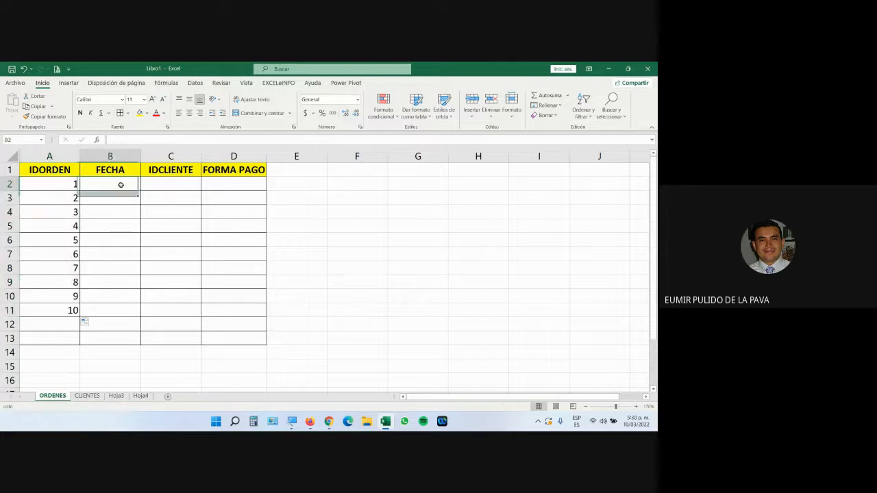
pyautogui.write('2/03/2022')
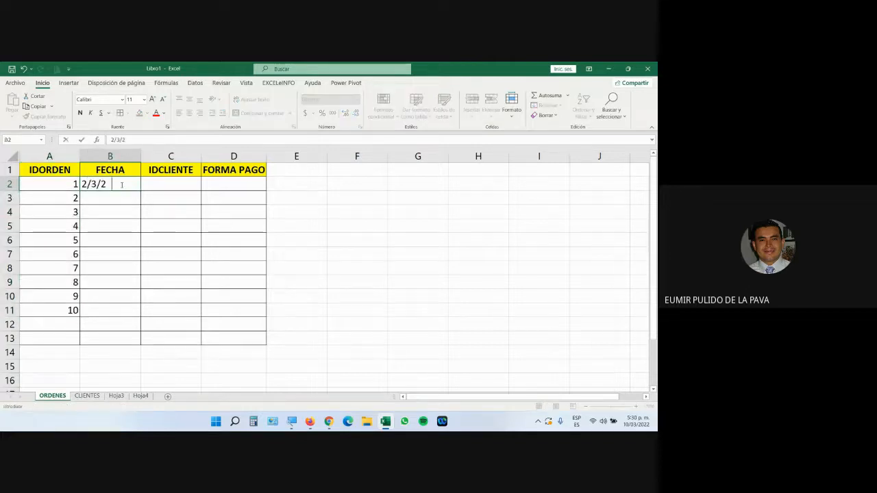
pyautogui.press('Return')
pyautogui.write('3/2')
pyautogui.press('BackSpace')
pyautogui.write('3/2022')
pyautogui.press('Return')
pyautogui.write('3')
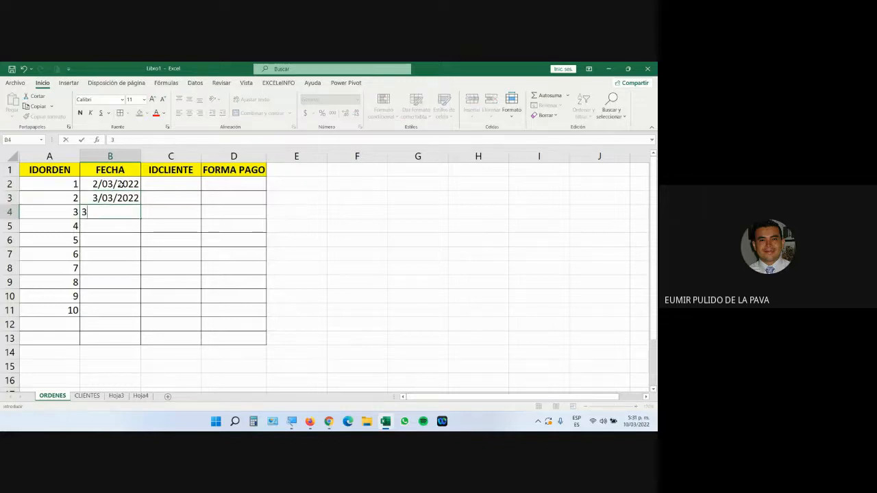
pyautogui.write('/3/22')
pyautogui.press('Return')
pyautogui.write('3/3/22')
pyautogui.press('Return')
# Enter the date 4/03/2022 for the fifth and sixth orders in B6:B7.
pyautogui.write('4/3/22')
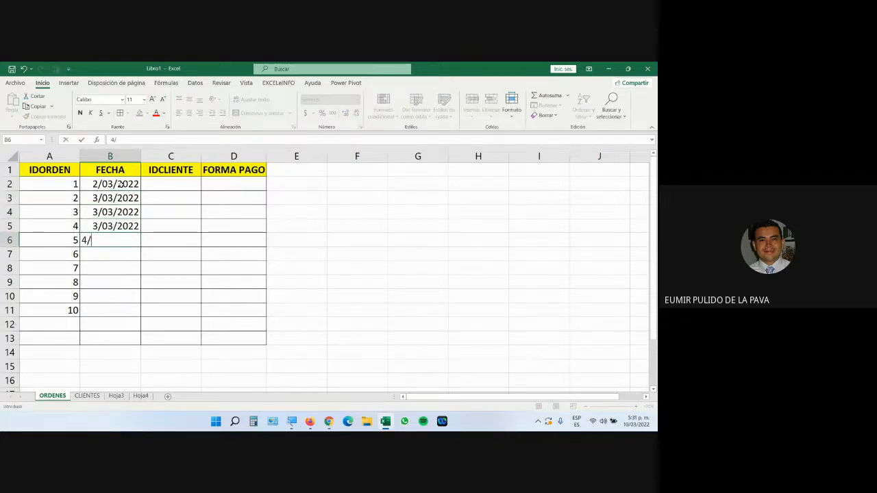
pyautogui.hotkey('ctrl', 'Return')
pyautogui.press('Return')
pyautogui.write('4/3/22')
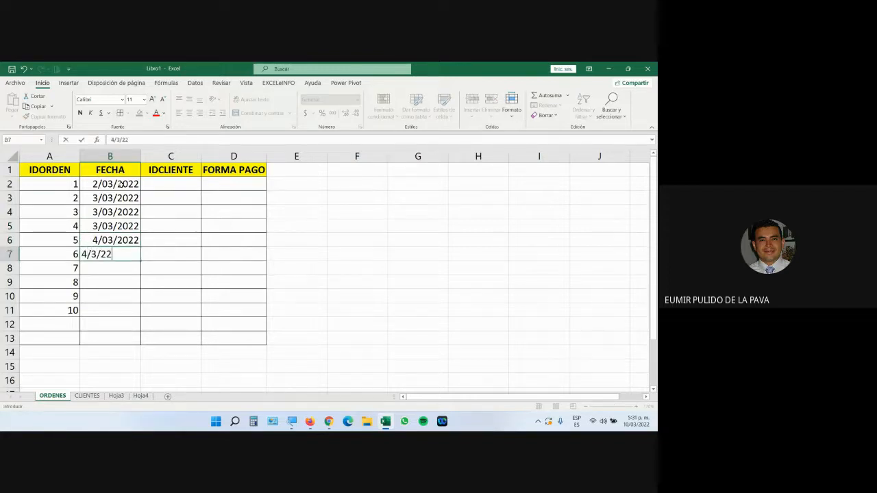
pyautogui.press('Return')
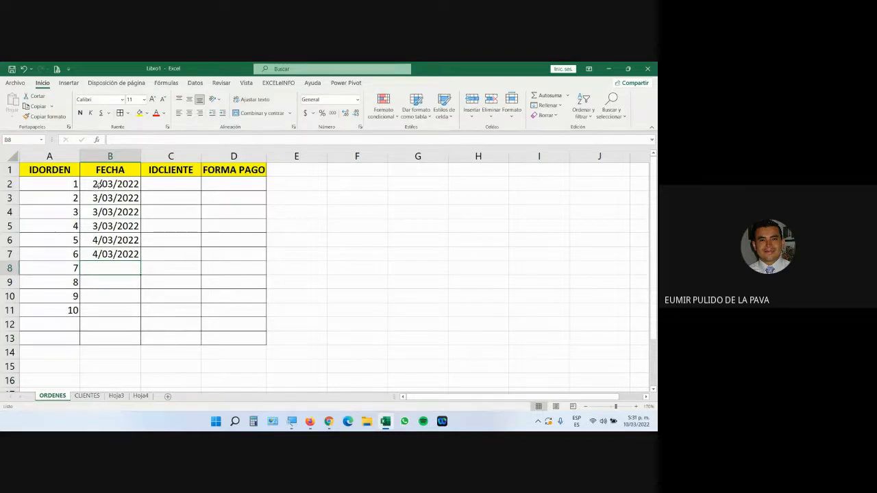
# Fill IDCLIENTE for the first three orders, with the first client's ID in C2 and C4 and the second client's in C3.
pyautogui.moveTo(65, 184); pyautogui.dragTo(121, 187)
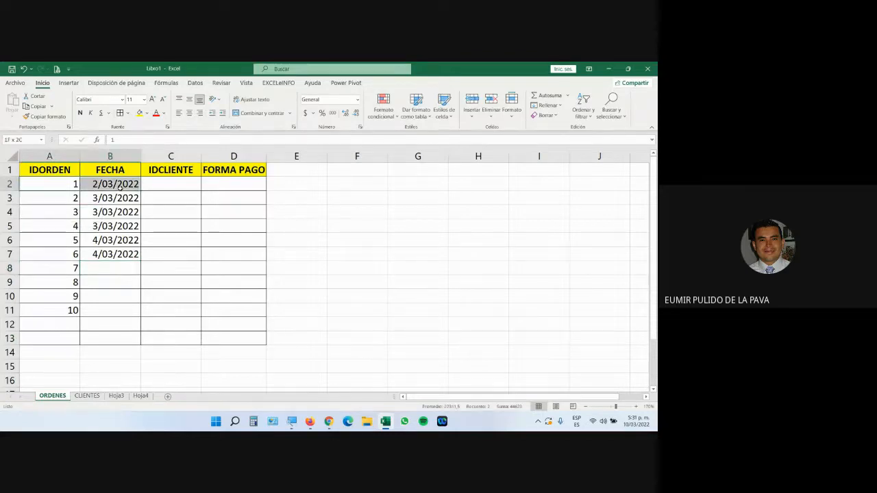
pyautogui.click(183, 184)
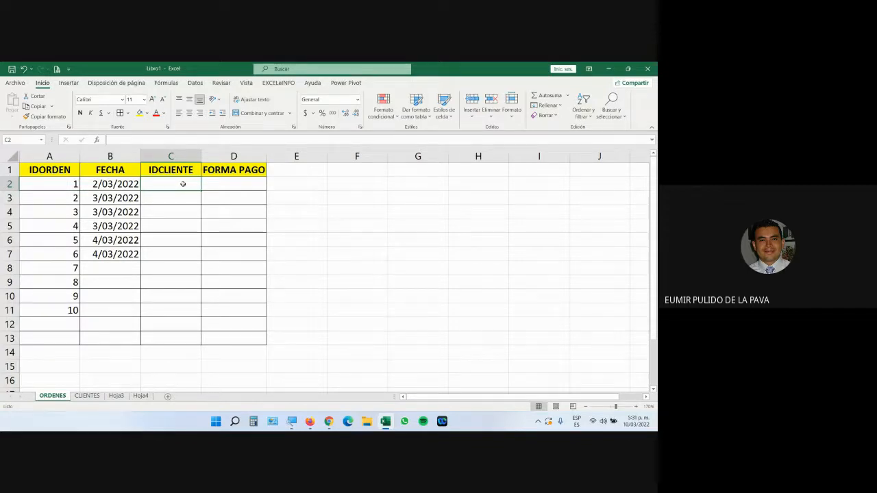
pyautogui.write('100')
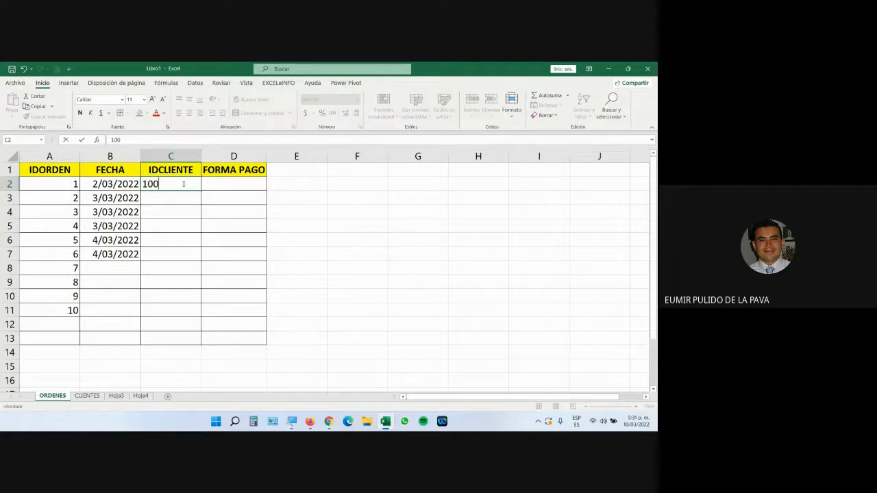
pyautogui.press('Return')
pyautogui.write('4')
pyautogui.press('BackSpace')
pyautogui.write('101')
pyautogui.press('Return')
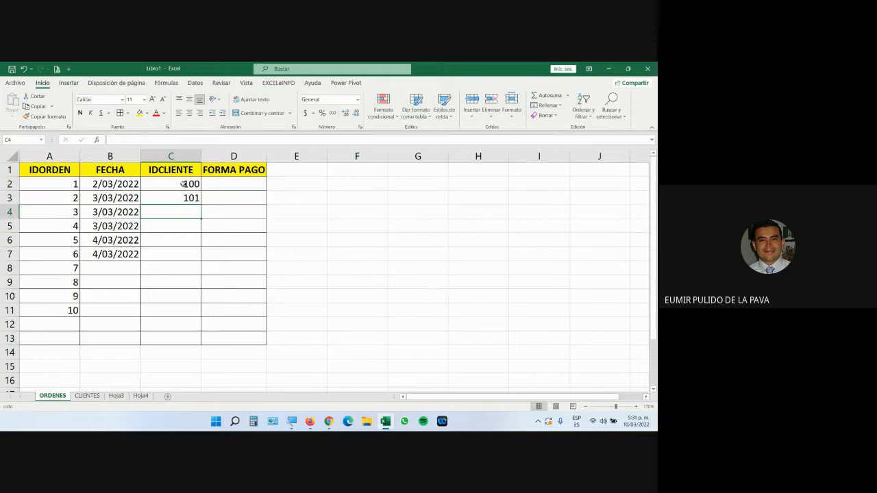
pyautogui.write('100')
pyautogui.press('Return')
# Fill IDCLIENTE for the next three orders, with the fourth client's ID in C5 and C7 and the third client's in C6.
pyautogui.write('3')
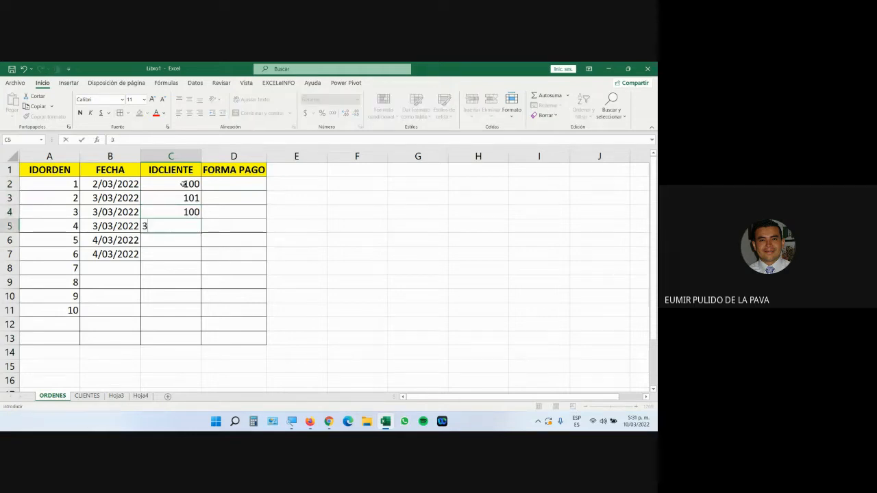
pyautogui.press('BackSpace')
pyautogui.write('200')
pyautogui.press('Return')
pyautogui.write('1')
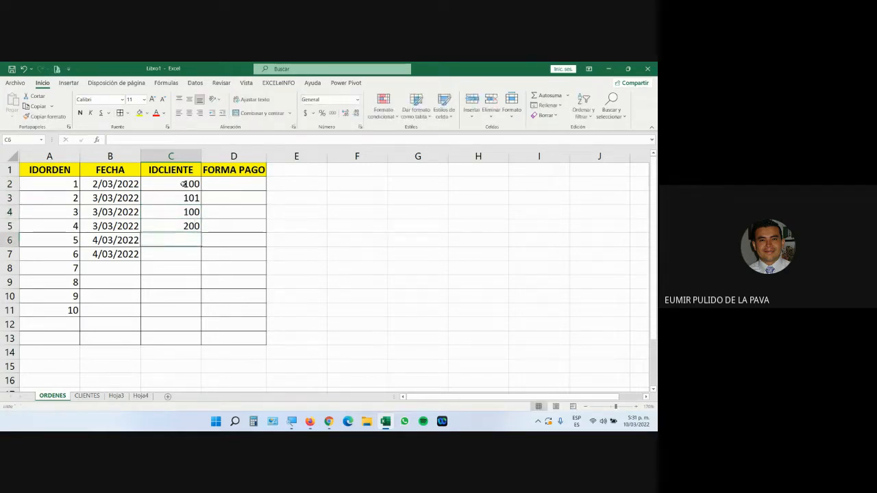
pyautogui.write('10')
pyautogui.press('Return')
pyautogui.write('200')
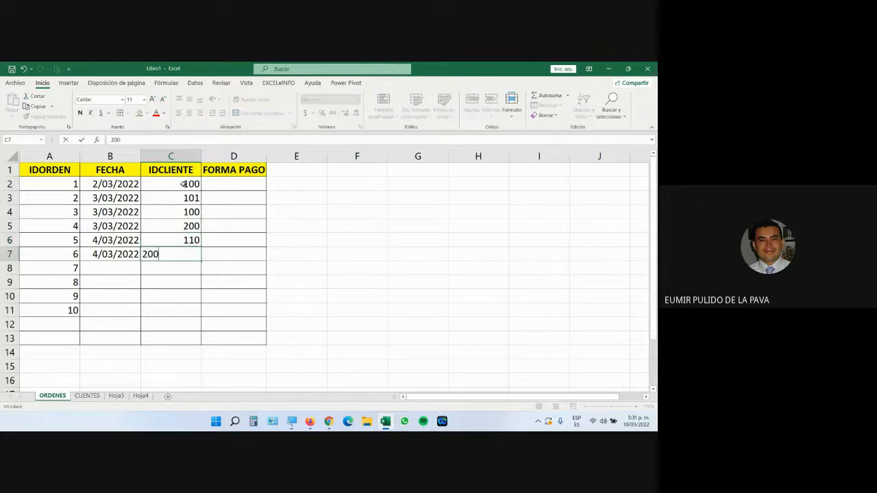
pyautogui.press('Return')
# Enter the payment methods C, C, TC, C, TC and TC in D2:D7 of the FORMA PAGO column.
pyautogui.click(249, 182)
pyautogui.write('C')
pyautogui.press('Return')
pyautogui.write('C')
pyautogui.press('Return')
pyautogui.write('TC')
pyautogui.press('Return')
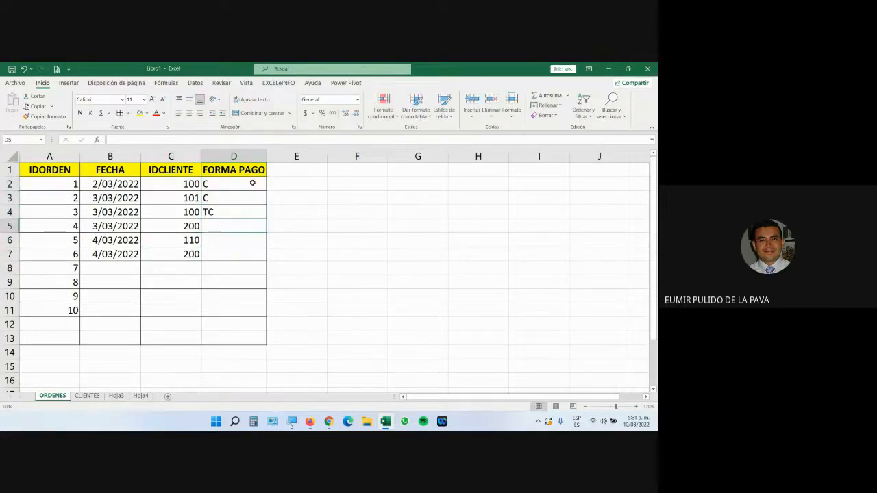
pyautogui.write('C')
pyautogui.press('Return')
pyautogui.write('TC')
pyautogui.press('Return')
pyautogui.write('TC')
pyautogui.press('Return')
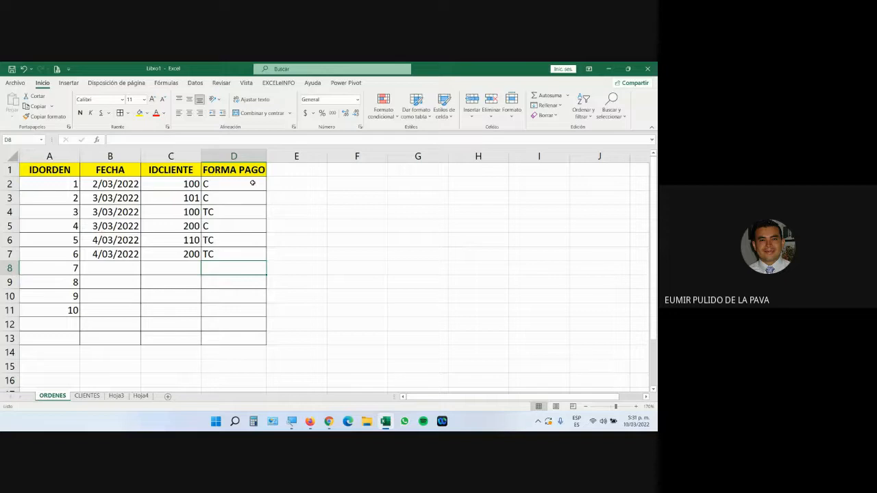
# Highlight the order records in A2:D7 and the order in row 3 to review how orders are recorded.
pyautogui.moveTo(32, 188); pyautogui.dragTo(231, 255)
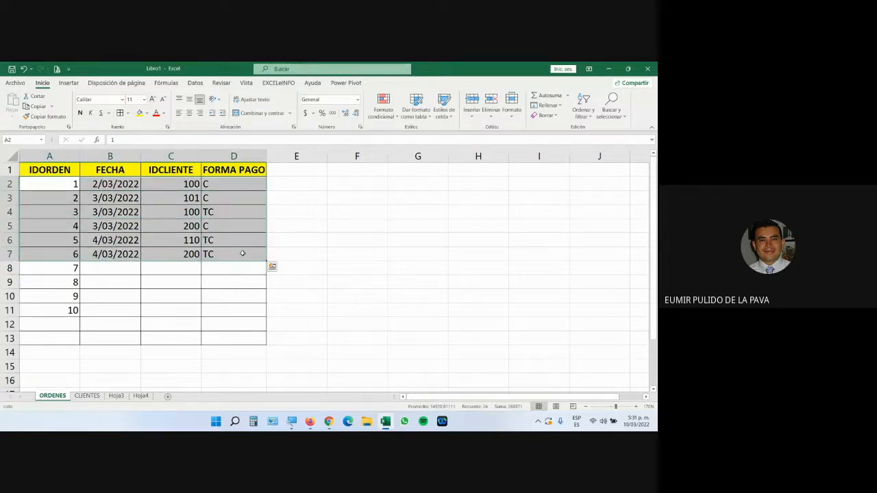
pyautogui.click(224, 236)
pyautogui.moveTo(56, 181); pyautogui.dragTo(278, 396)
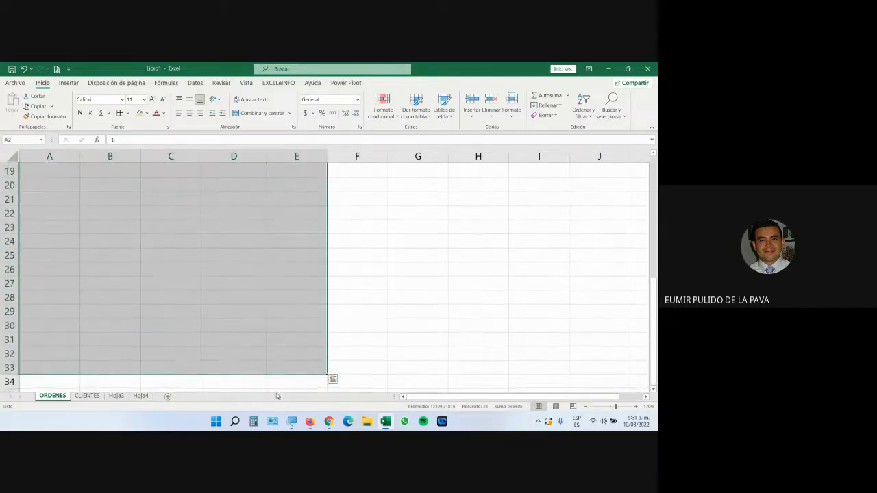
pyautogui.scroll(6, 206, 317)
pyautogui.click(203, 314)
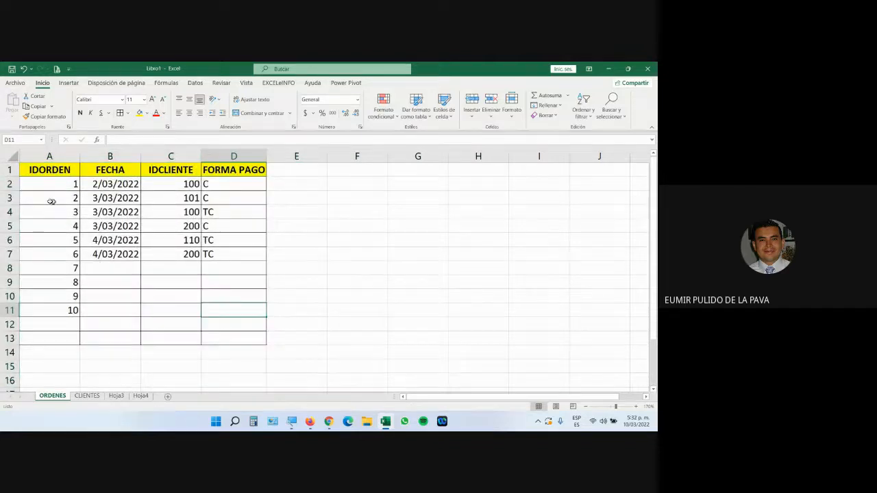
pyautogui.click(10, 198)
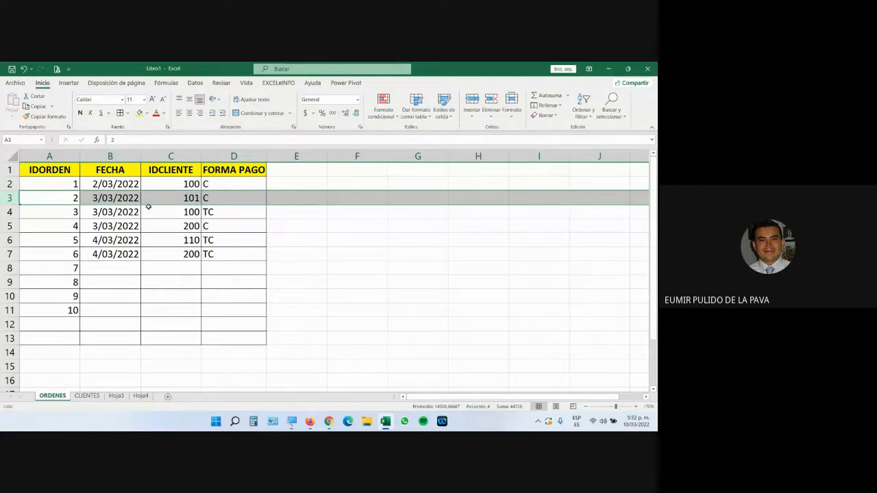
# Insert three blank columns between IDCLIENTE and FORMA PAGO on the ORDENES sheet.
pyautogui.rightClick(224, 158)
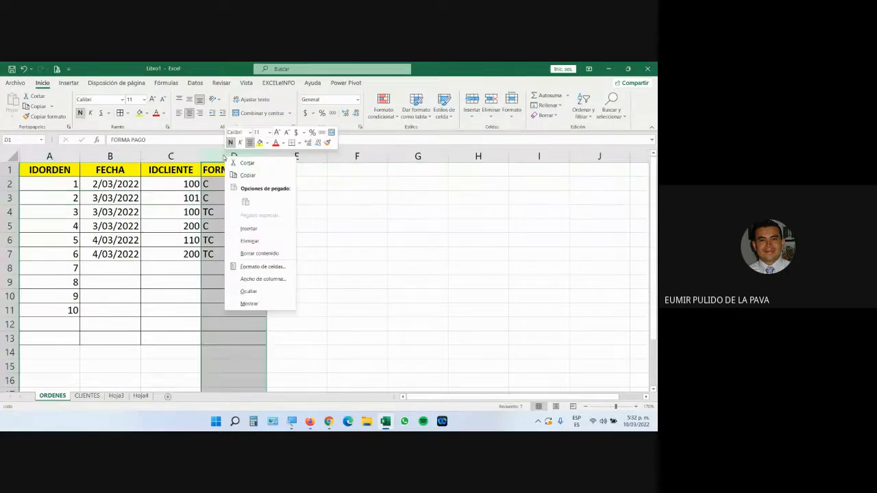
pyautogui.click(250, 228)
pyautogui.press('F4')
pyautogui.press('F4')
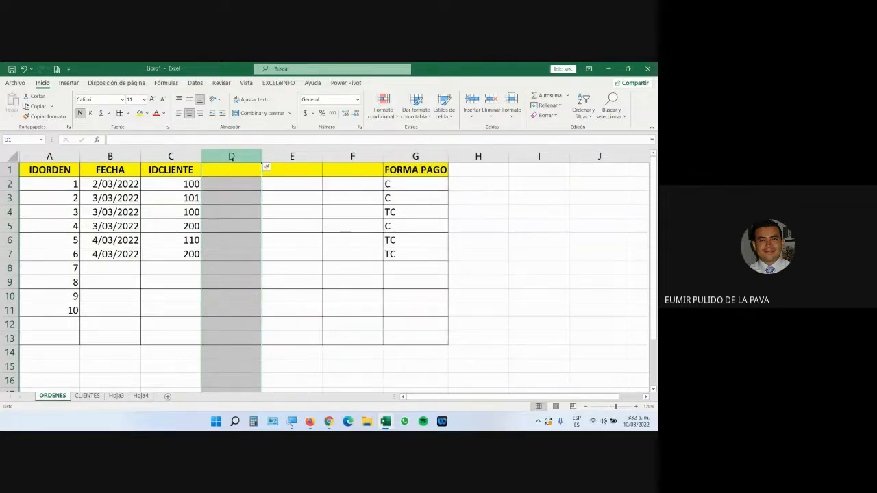
# Fill the blank columns D to F with red.
pyautogui.moveTo(231, 157); pyautogui.dragTo(352, 156)
pyautogui.click(146, 113)
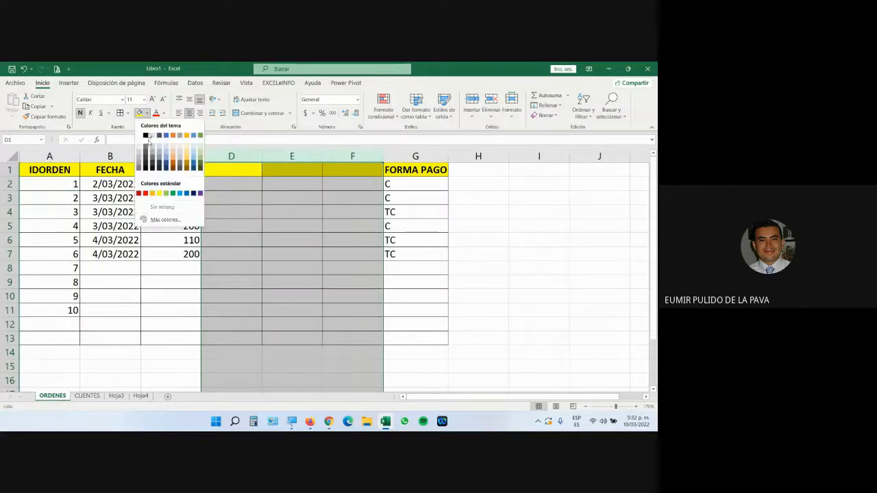
pyautogui.click(146, 194)
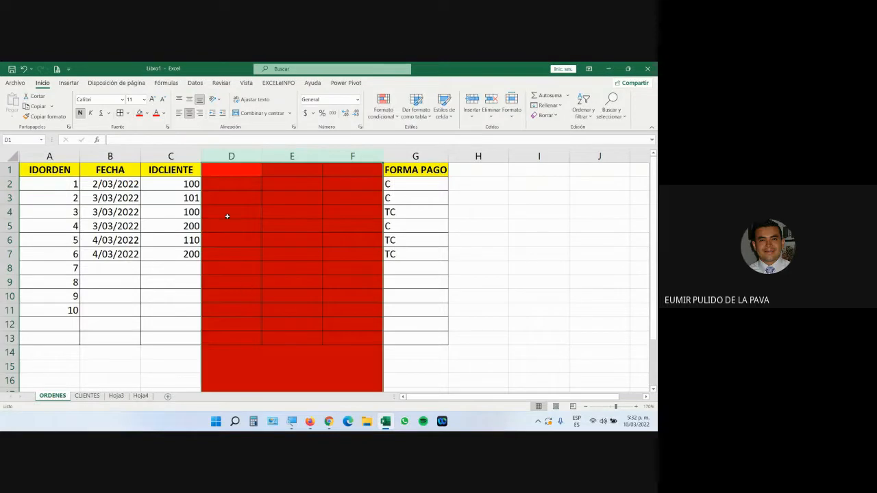
# Enter AAA in D2, E2 and F2 as the first order's sample client data.
pyautogui.click(229, 183)
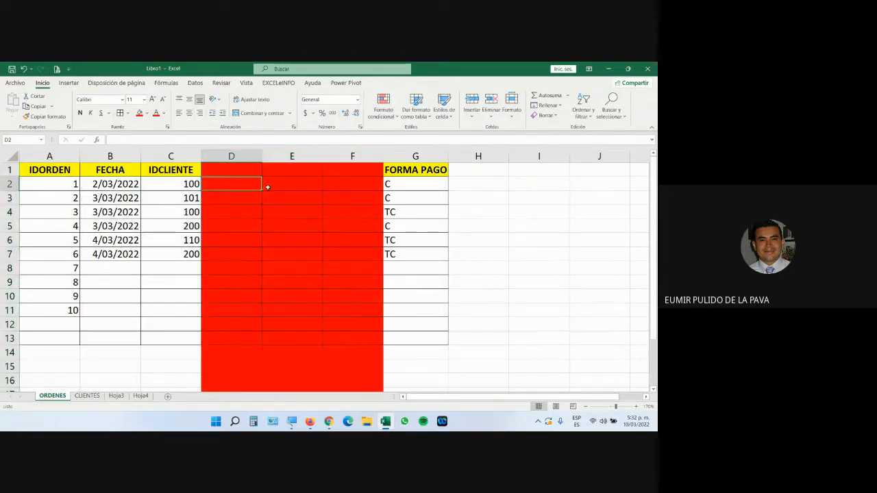
pyautogui.write('AAA')
pyautogui.press('Tab')
pyautogui.write('AA')
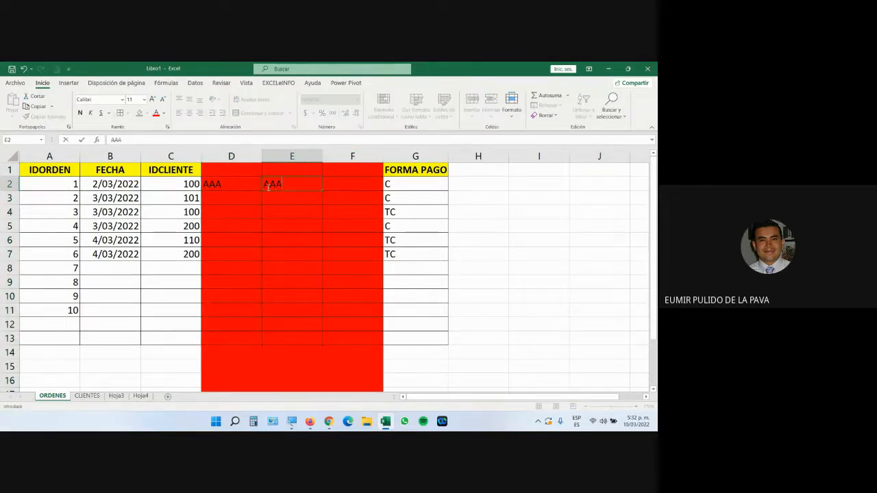
pyautogui.write('A')
pyautogui.press('Tab')
pyautogui.write('AAA')
pyautogui.press('Return')
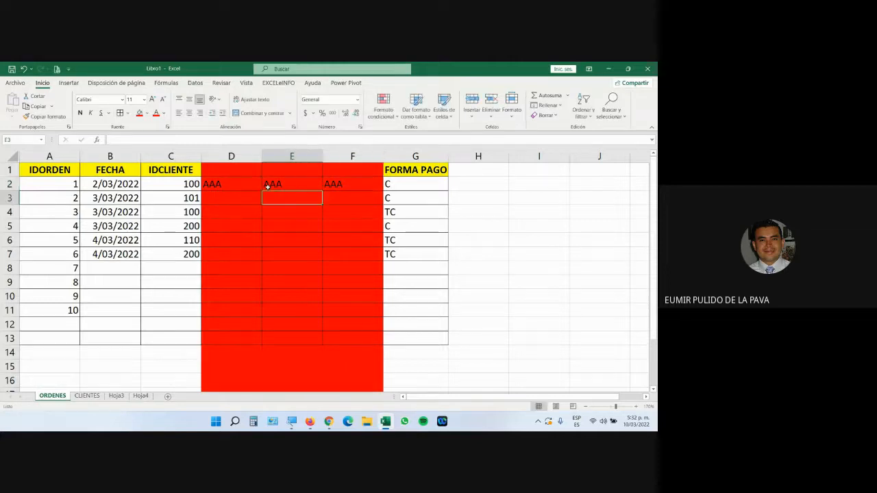
# Fill row 3 of the red columns with BBB, BBB and BB for client 101.
pyautogui.press('Left')
pyautogui.write('BBB')
pyautogui.press('Tab')
pyautogui.write('BBB')
pyautogui.press('Tab')
pyautogui.write('BB')
pyautogui.press('Return')
# Repeat client 100's data in the third order by entering AAA in D4:F4.
pyautogui.write('AAA')
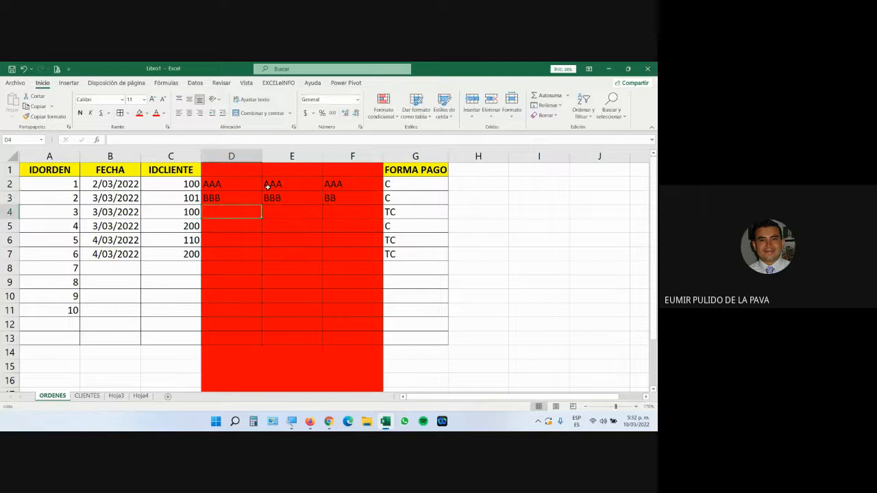
pyautogui.press('Tab')
pyautogui.write('A')
pyautogui.press('Tab')
pyautogui.write('A')
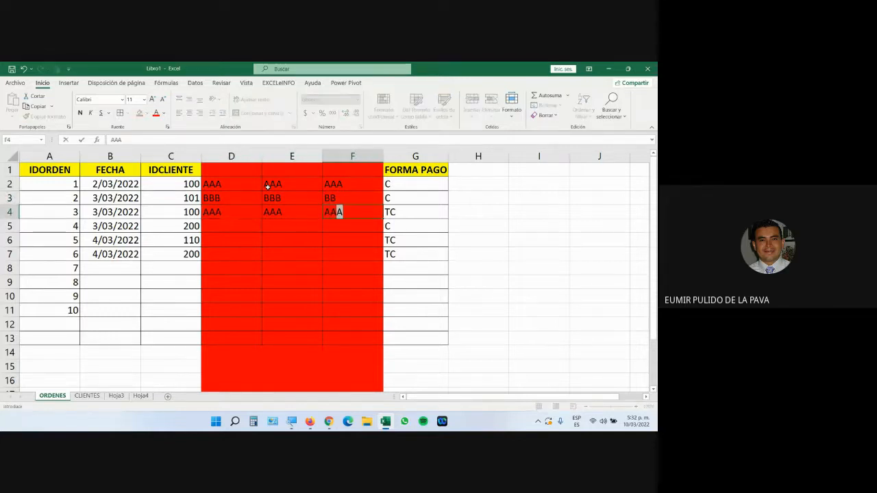
pyautogui.press('Return')
# Enter DDD, DDD and DD in D5:F5 as client 200's data.
pyautogui.write('DDD')
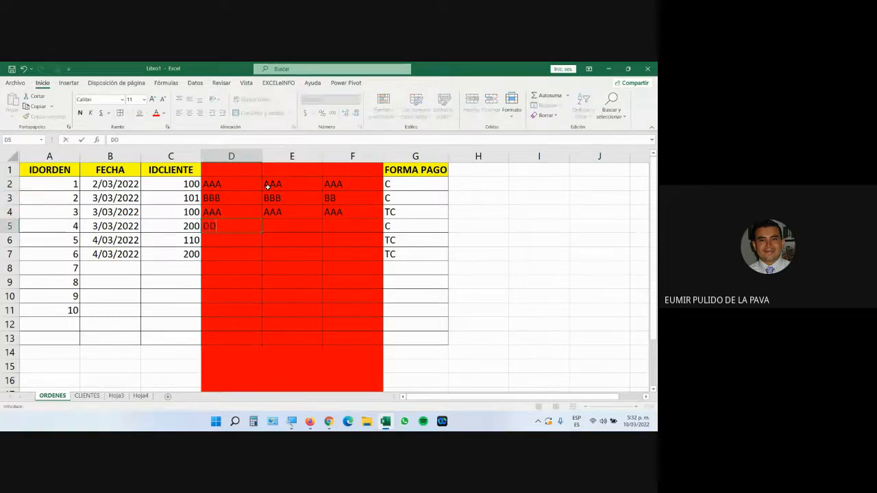
pyautogui.press('Tab')
pyautogui.write('DDD')
pyautogui.press('Tab')
pyautogui.write('DD')
pyautogui.press('Return')
# Enter CCC, CCC and CC in D6:F6 as client 110's data.
pyautogui.press('Left')
pyautogui.write('CCC')
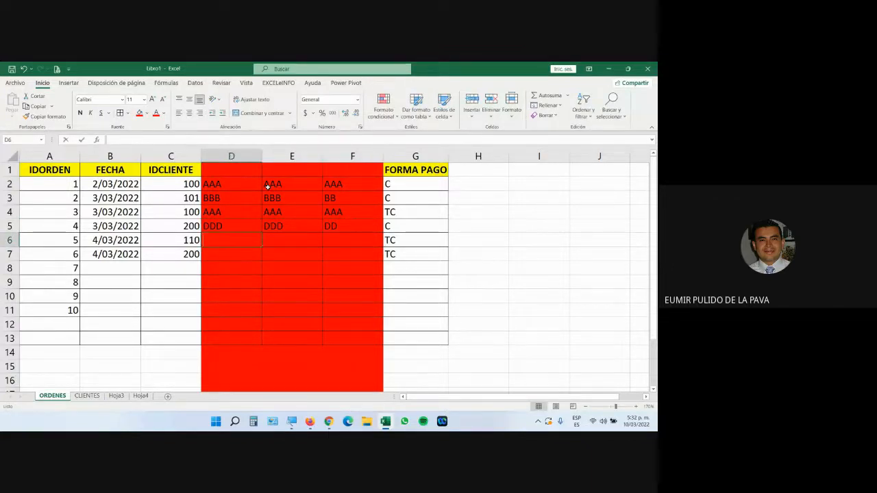
pyautogui.press('Tab')
pyautogui.write('CCC')
pyautogui.press('Tab')
pyautogui.write('CC')
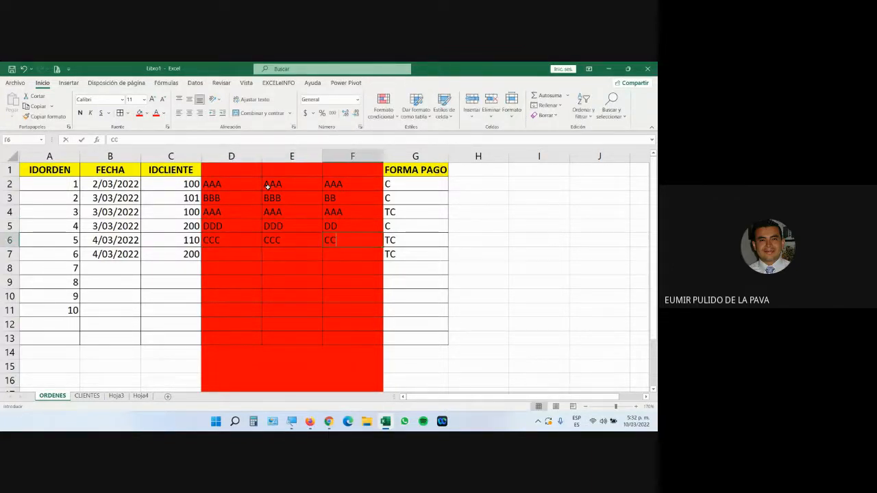
pyautogui.press('Return')
# Repeat client 200's data in the sixth order by entering DDD, DDD and DD in D7:F7.
pyautogui.press('Left')
pyautogui.press('Left')
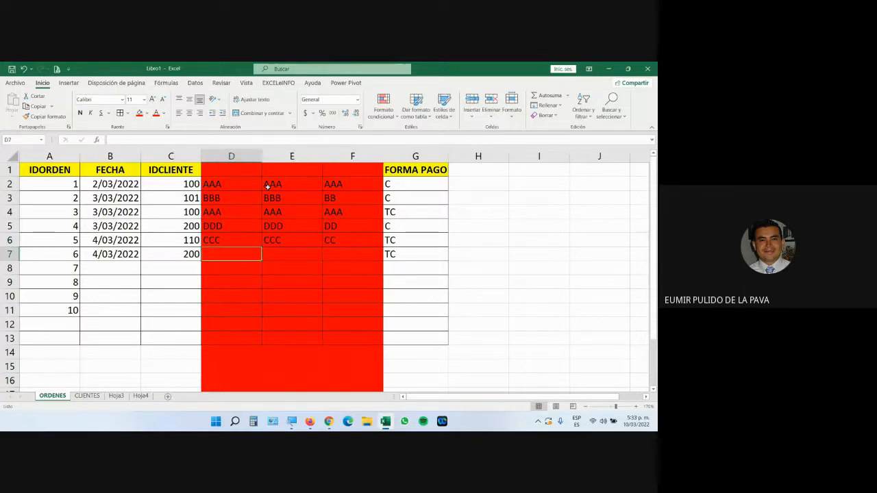
pyautogui.write('DDD')
pyautogui.press('Tab')
pyautogui.write('DDD')
pyautogui.press('Tab')
pyautogui.write('D')
pyautogui.press('Tab')
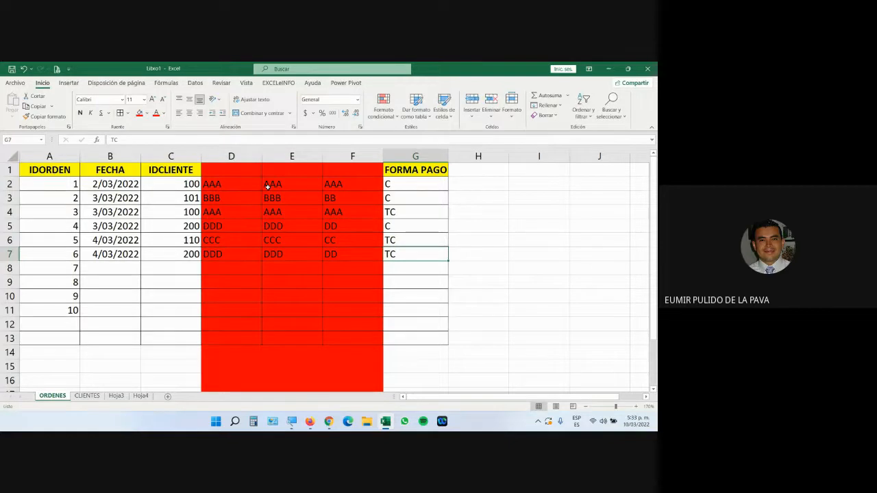
# Highlight the red columns D to F and their records in D2:F7 to examine the client data added to the orders.
pyautogui.moveTo(219, 184); pyautogui.dragTo(337, 253)
pyautogui.moveTo(231, 157); pyautogui.dragTo(349, 155)
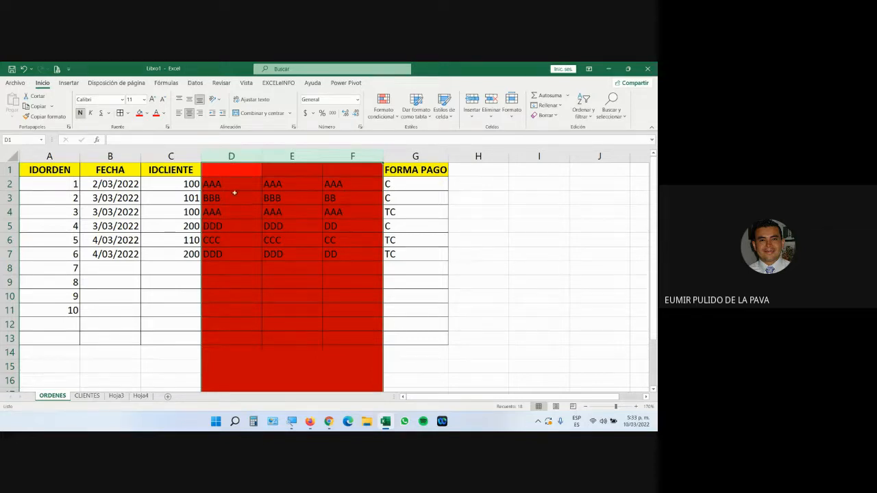
pyautogui.moveTo(220, 186); pyautogui.dragTo(338, 185)
pyautogui.moveTo(227, 214); pyautogui.dragTo(353, 212)
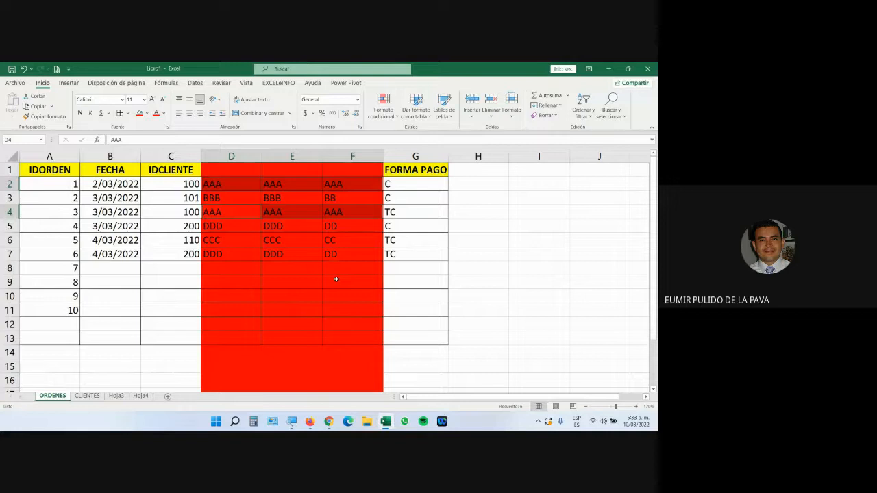
pyautogui.click(170, 185)
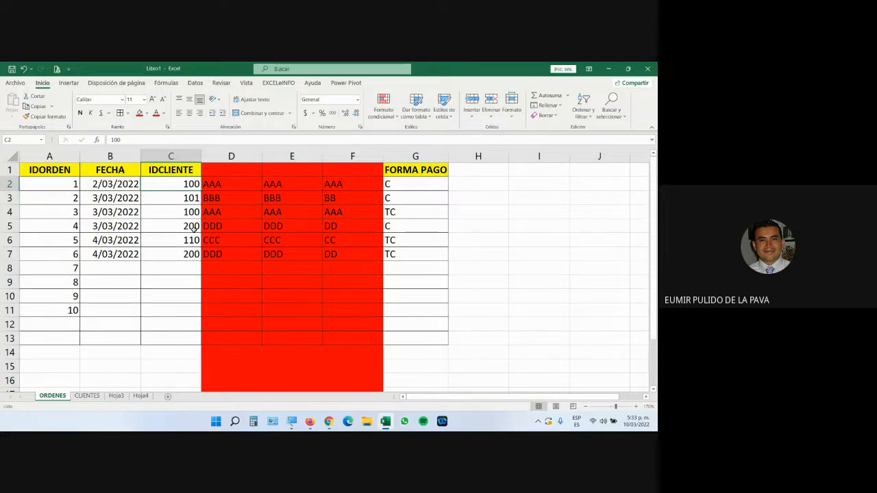
pyautogui.moveTo(231, 156); pyautogui.dragTo(350, 156)
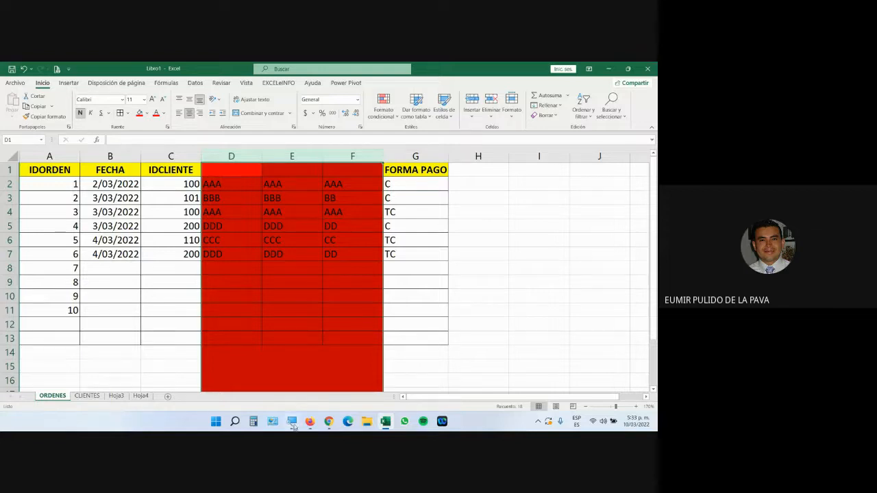
pyautogui.moveTo(214, 185); pyautogui.dragTo(371, 257)
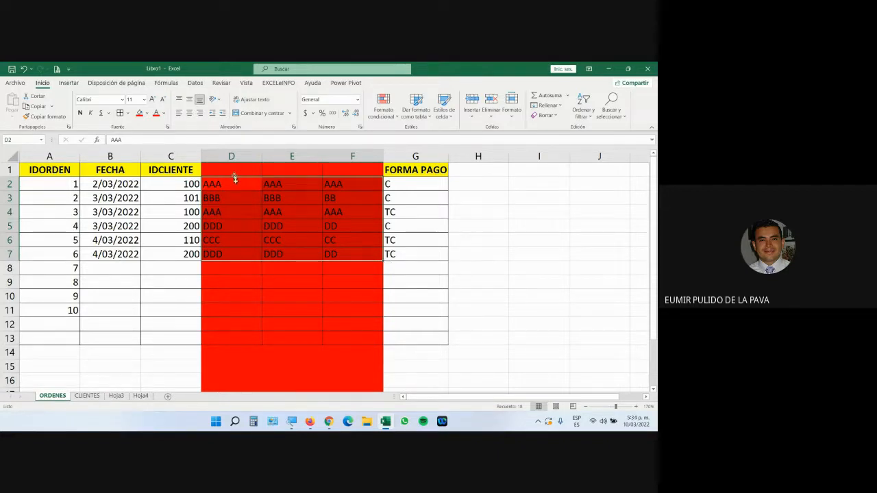
pyautogui.moveTo(231, 154); pyautogui.dragTo(332, 170)
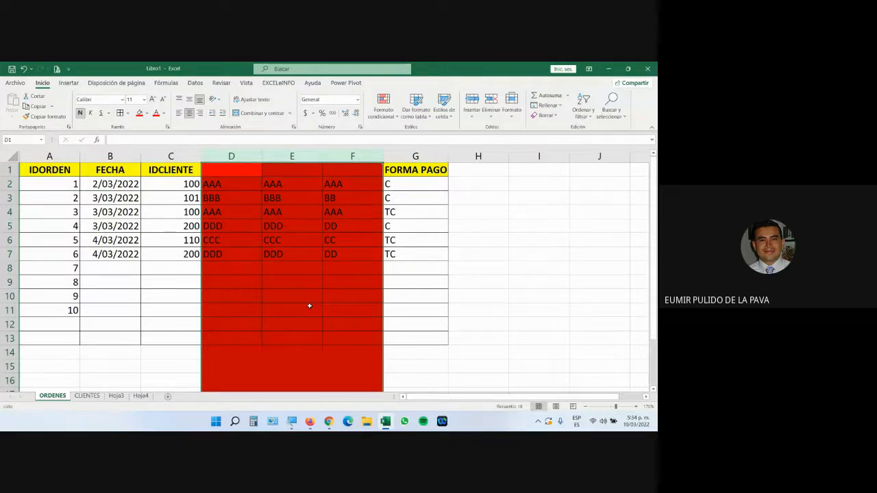
pyautogui.moveTo(233, 182); pyautogui.dragTo(335, 255)
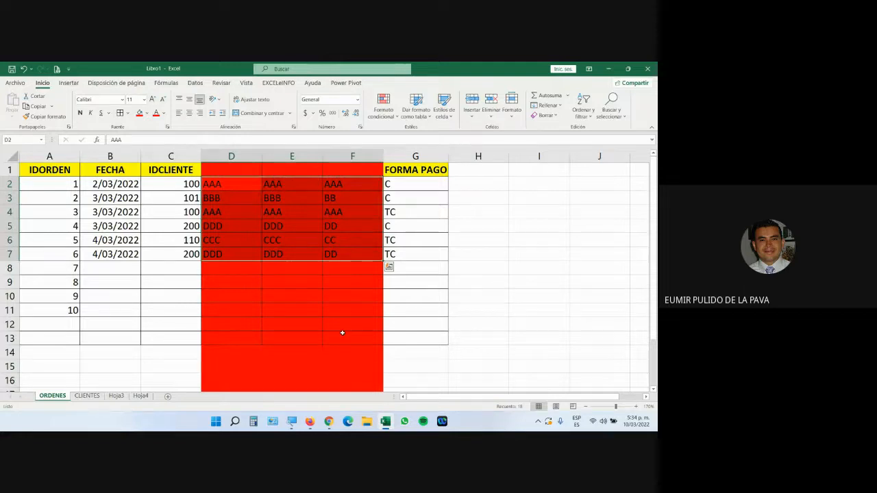
pyautogui.moveTo(221, 182); pyautogui.dragTo(334, 265)
pyautogui.click(334, 265)
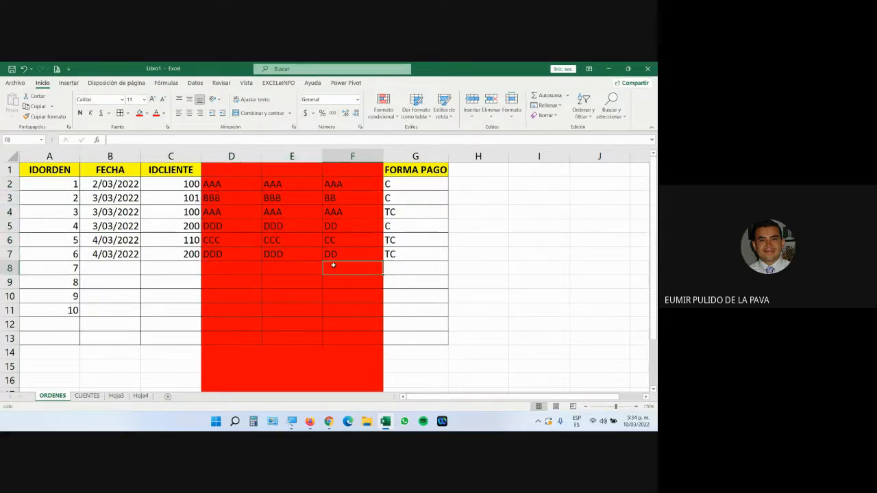
# Compare the client data in rows 2 and 4, and in rows 5 and 7, by selecting each pair across columns D to F.
pyautogui.moveTo(213, 183); pyautogui.dragTo(348, 186)
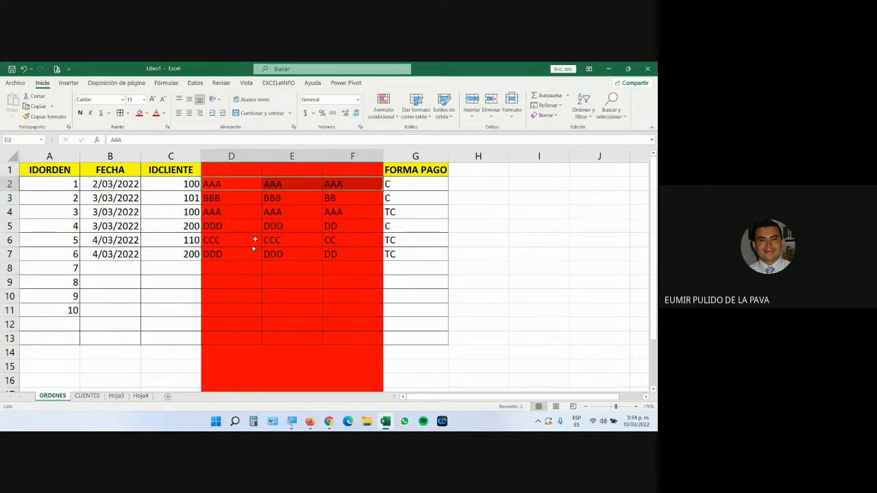
pyautogui.moveTo(243, 209); pyautogui.dragTo(346, 212)
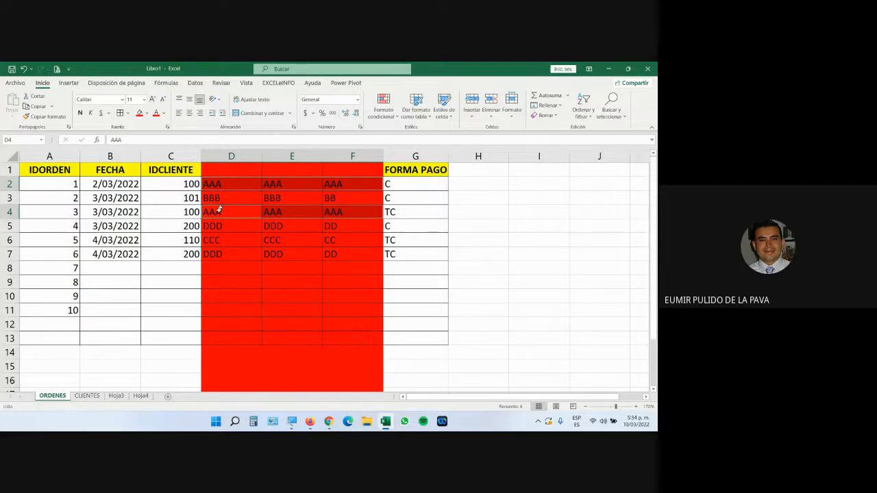
pyautogui.moveTo(217, 226); pyautogui.dragTo(336, 226)
pyautogui.click(221, 254)
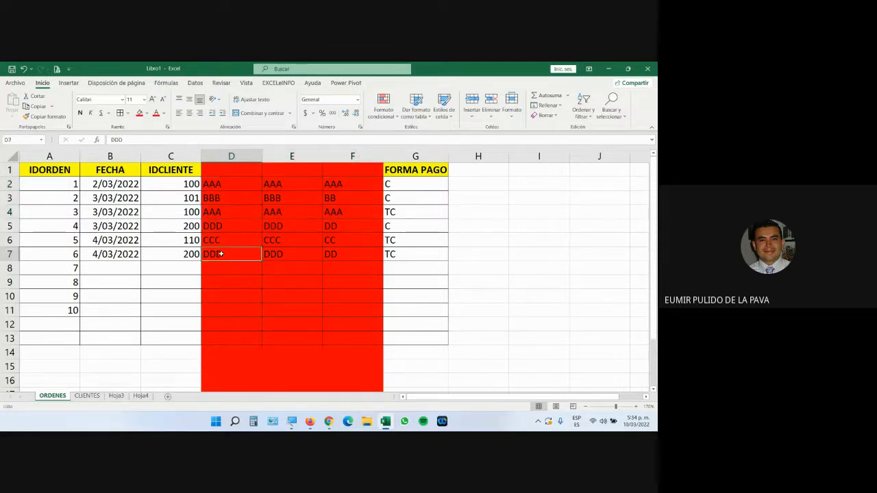
pyautogui.moveTo(212, 226); pyautogui.dragTo(346, 225)
pyautogui.moveTo(221, 255); pyautogui.dragTo(346, 254)
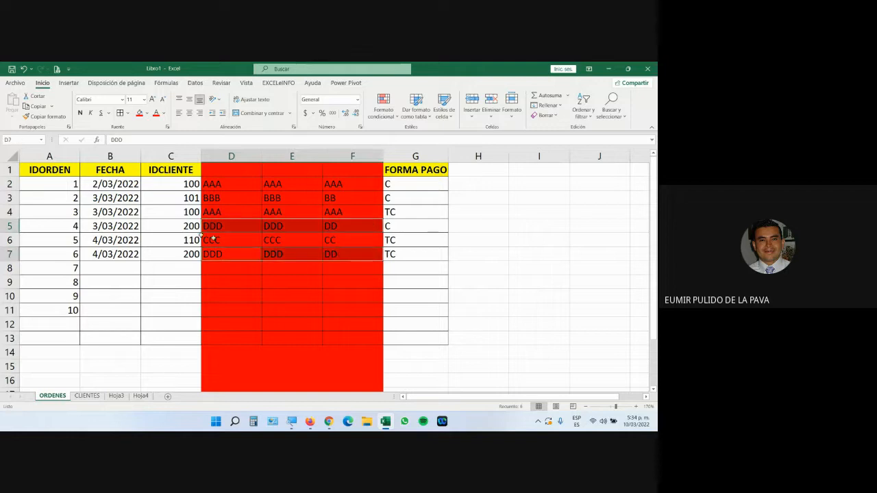
# Fill the two IDCLIENTE cells containing 200, C5 and C7, with blue.
pyautogui.click(175, 226)
pyautogui.click(148, 114)
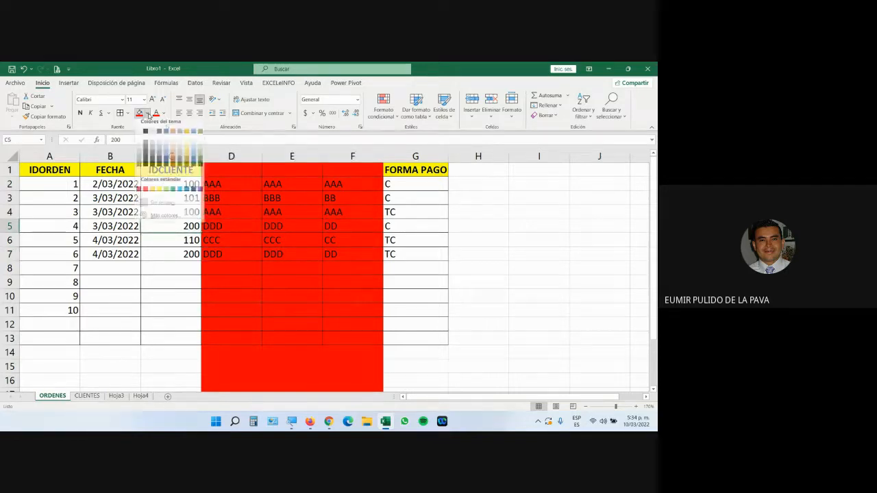
pyautogui.click(187, 189)
pyautogui.click(185, 253)
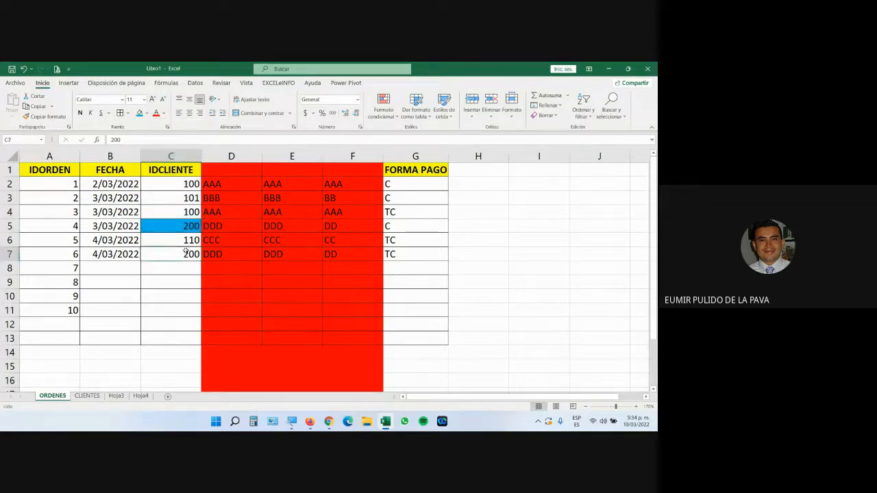
pyautogui.click(140, 113)
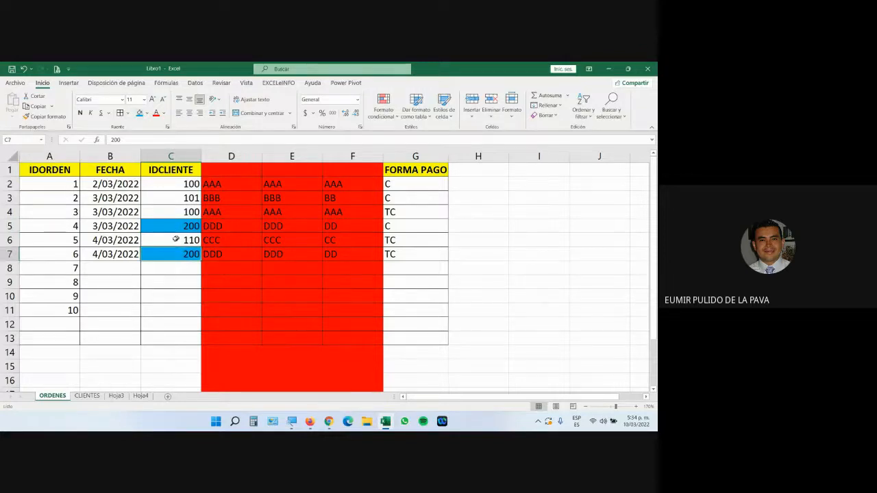
# Compare the CLIENTES sheet's client records with the red columns D to F on the ORDENES sheet.
pyautogui.click(87, 396)
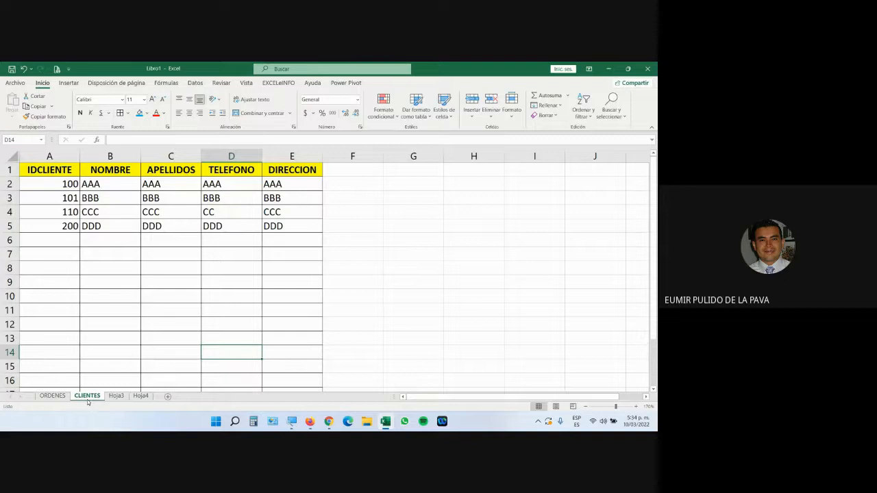
pyautogui.click(52, 396)
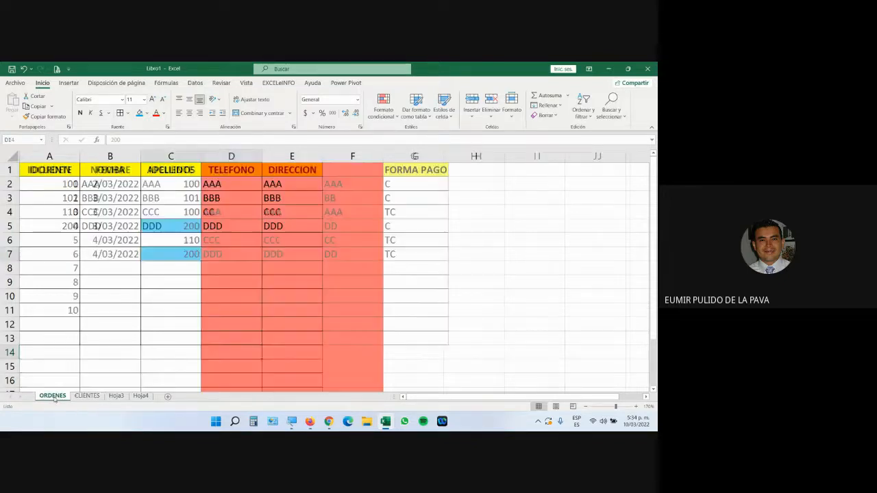
pyautogui.click(258, 153)
pyautogui.moveTo(258, 153); pyautogui.dragTo(335, 157)
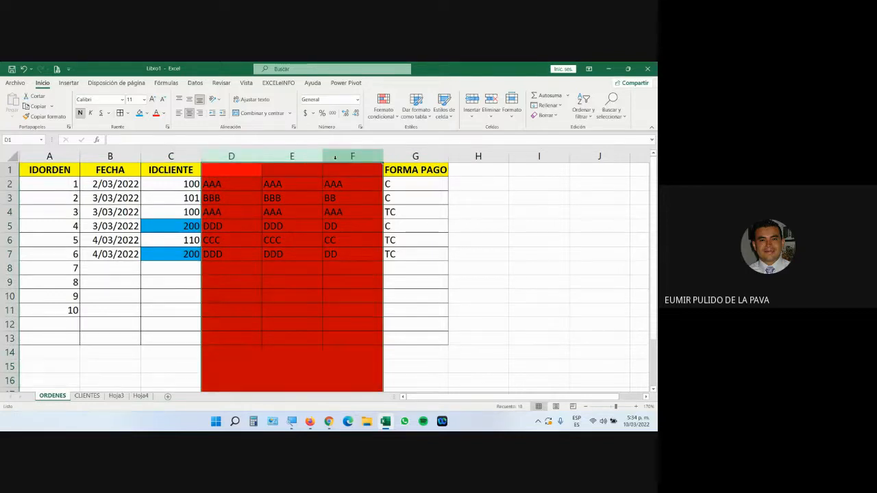
pyautogui.click(90, 398)
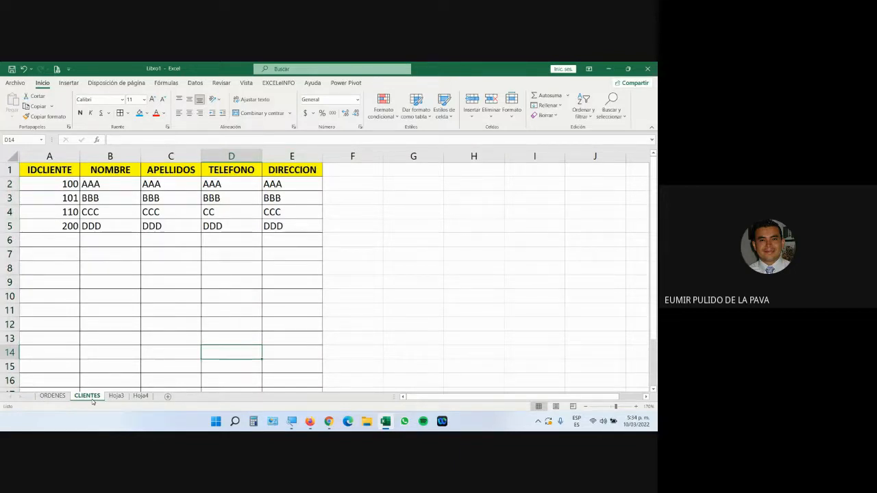
pyautogui.click(50, 399)
pyautogui.moveTo(231, 156); pyautogui.dragTo(353, 156)
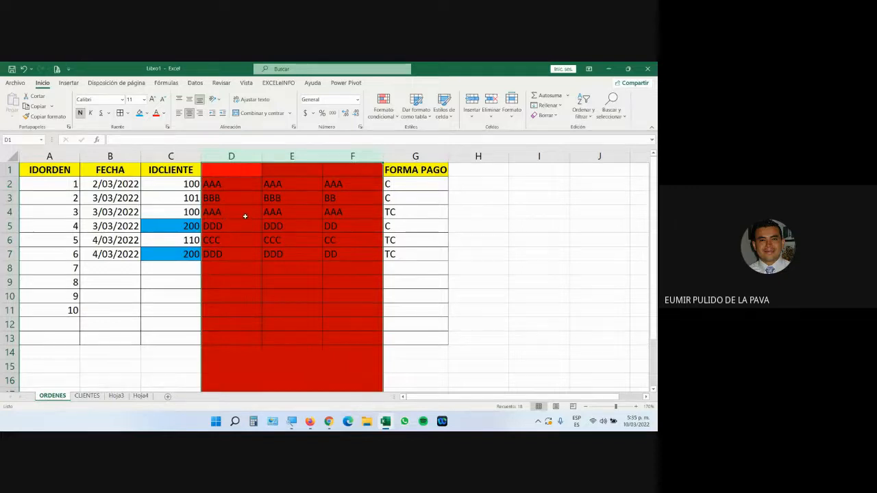
# Examine the client ID and client data of the fourth order in C5:F5, and highlight columns D to F.
pyautogui.click(171, 225)
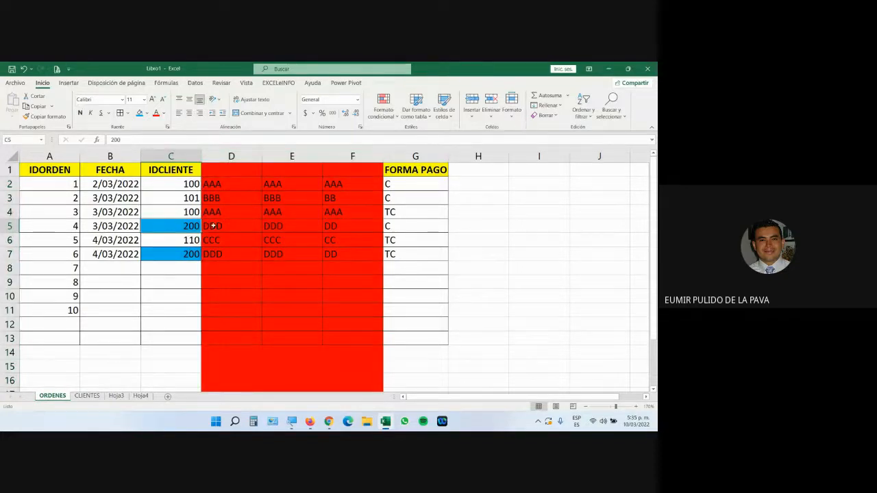
pyautogui.click(213, 226)
pyautogui.click(280, 225)
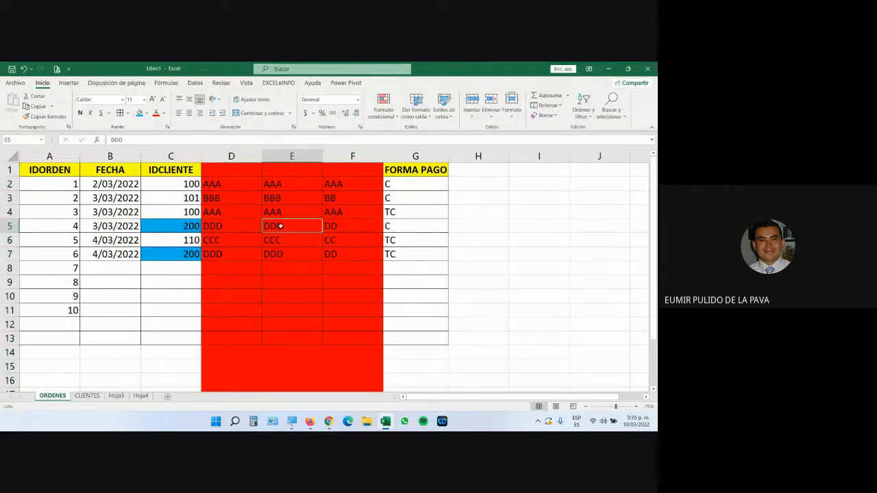
pyautogui.click(350, 229)
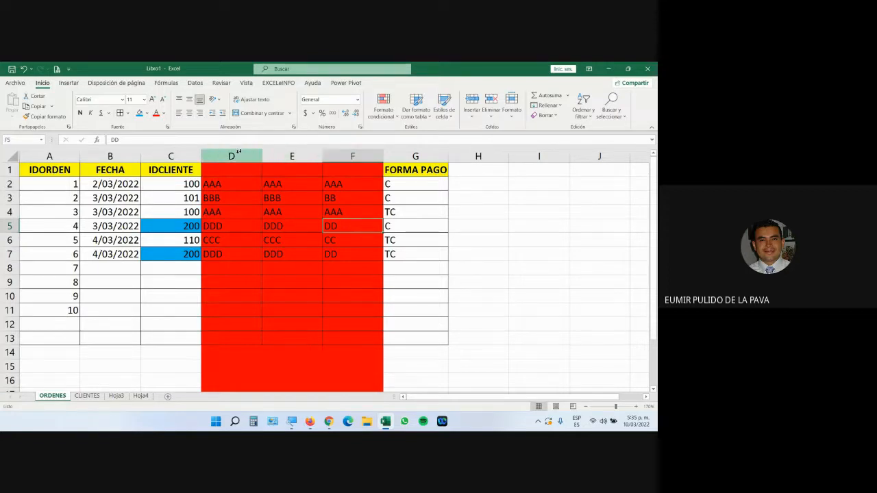
pyautogui.moveTo(231, 156); pyautogui.dragTo(353, 157)
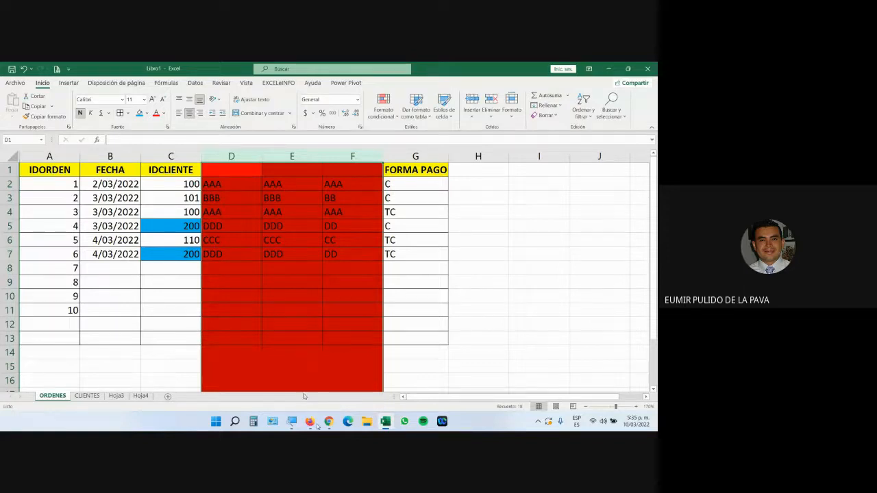
# Switch to the PDF guide in Firefox to view the Órdenes and Clientes table diagram.
pyautogui.moveTo(310, 421)
pyautogui.click(355, 388)
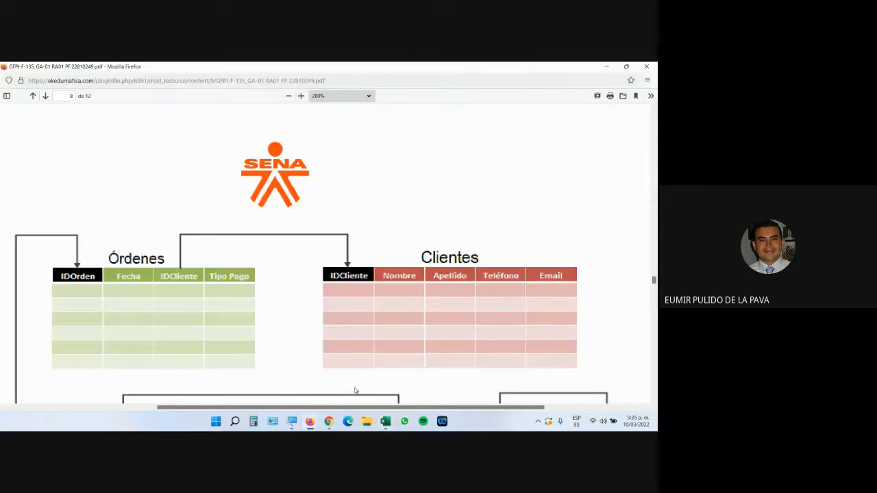